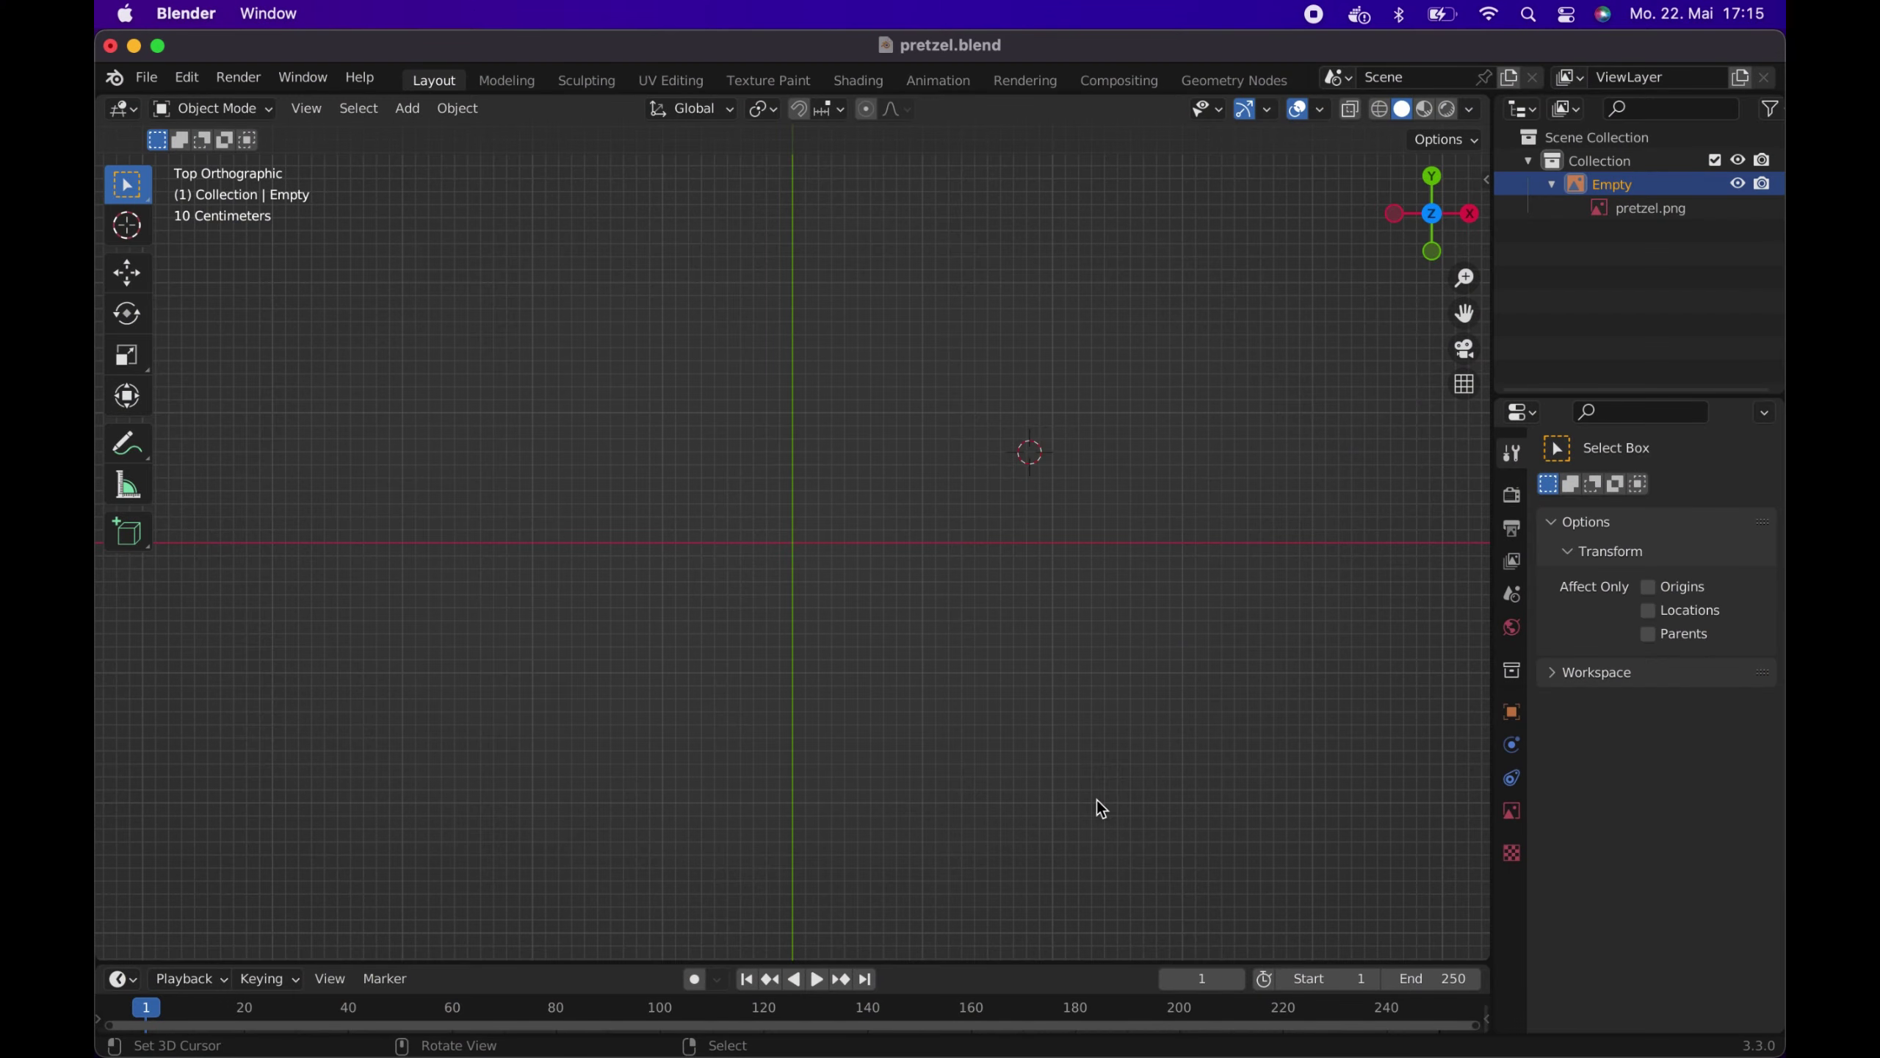
Add pretzel.png as a background reference image
key(shift+a)
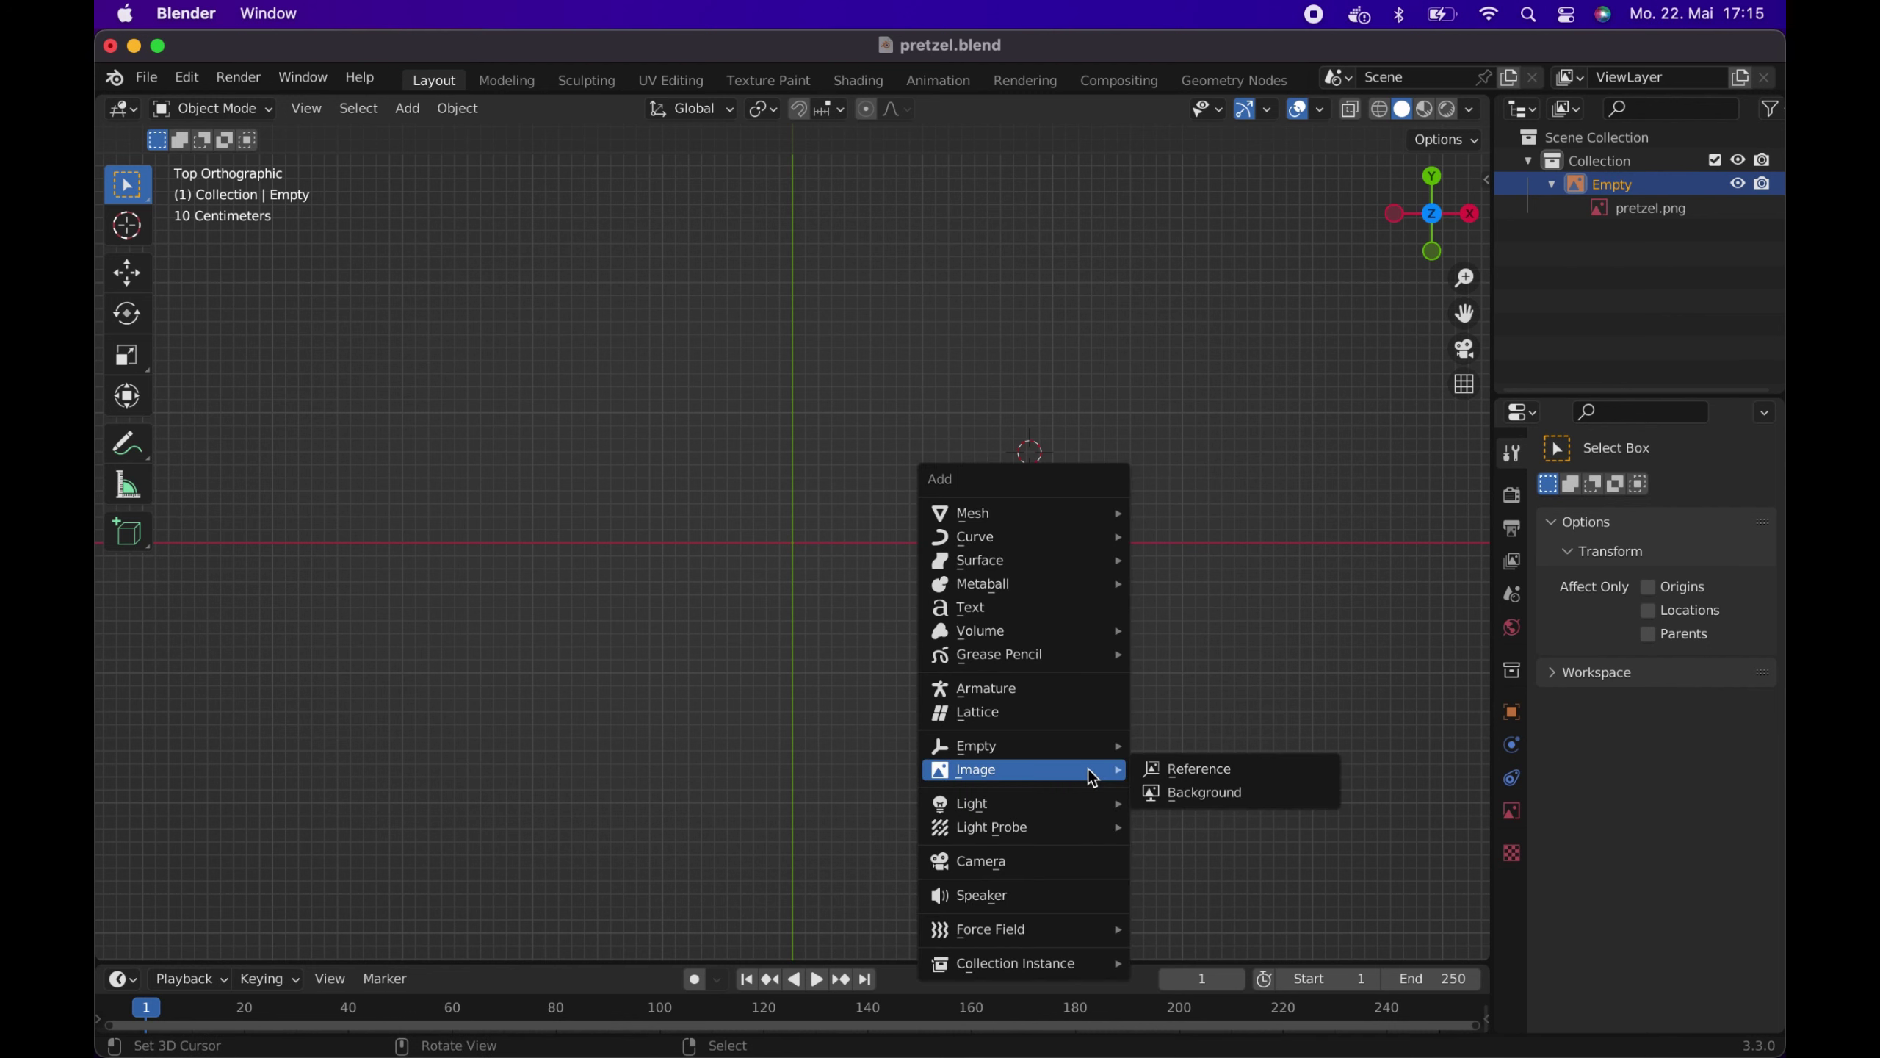
click(1192, 785)
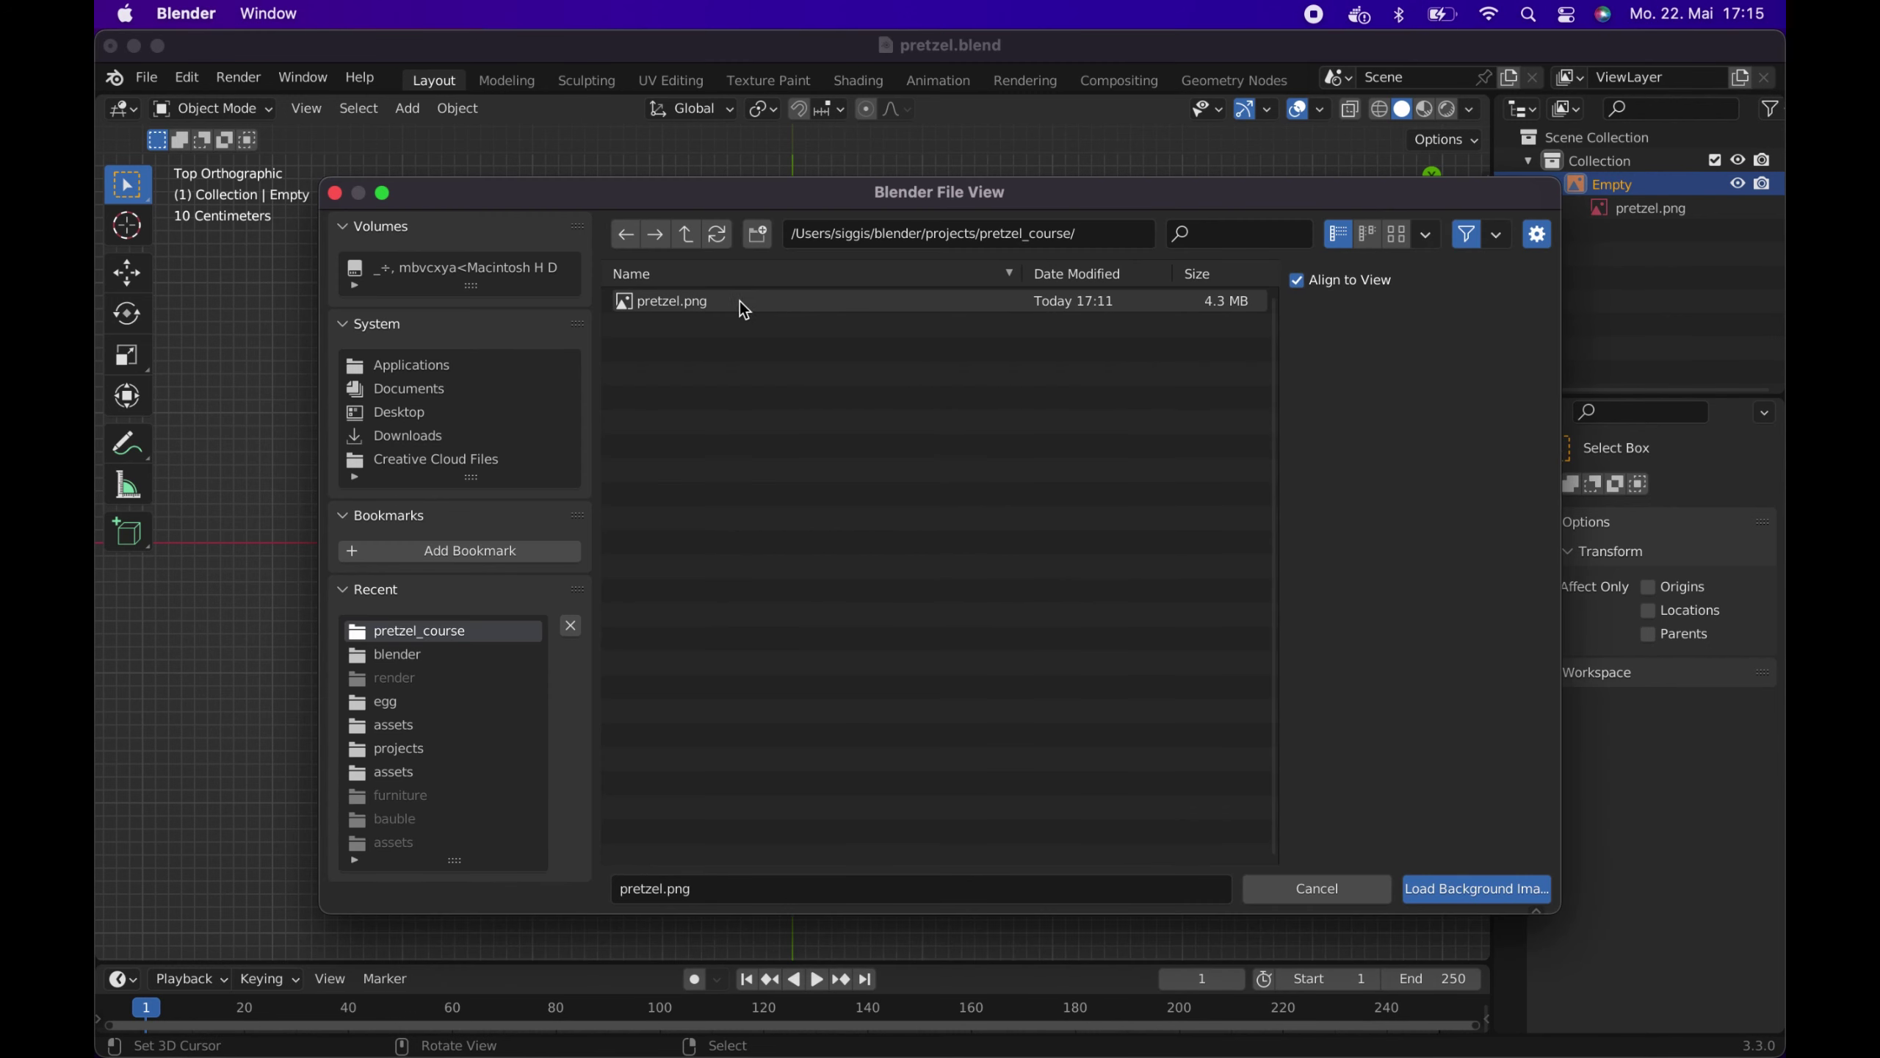
click(735, 302)
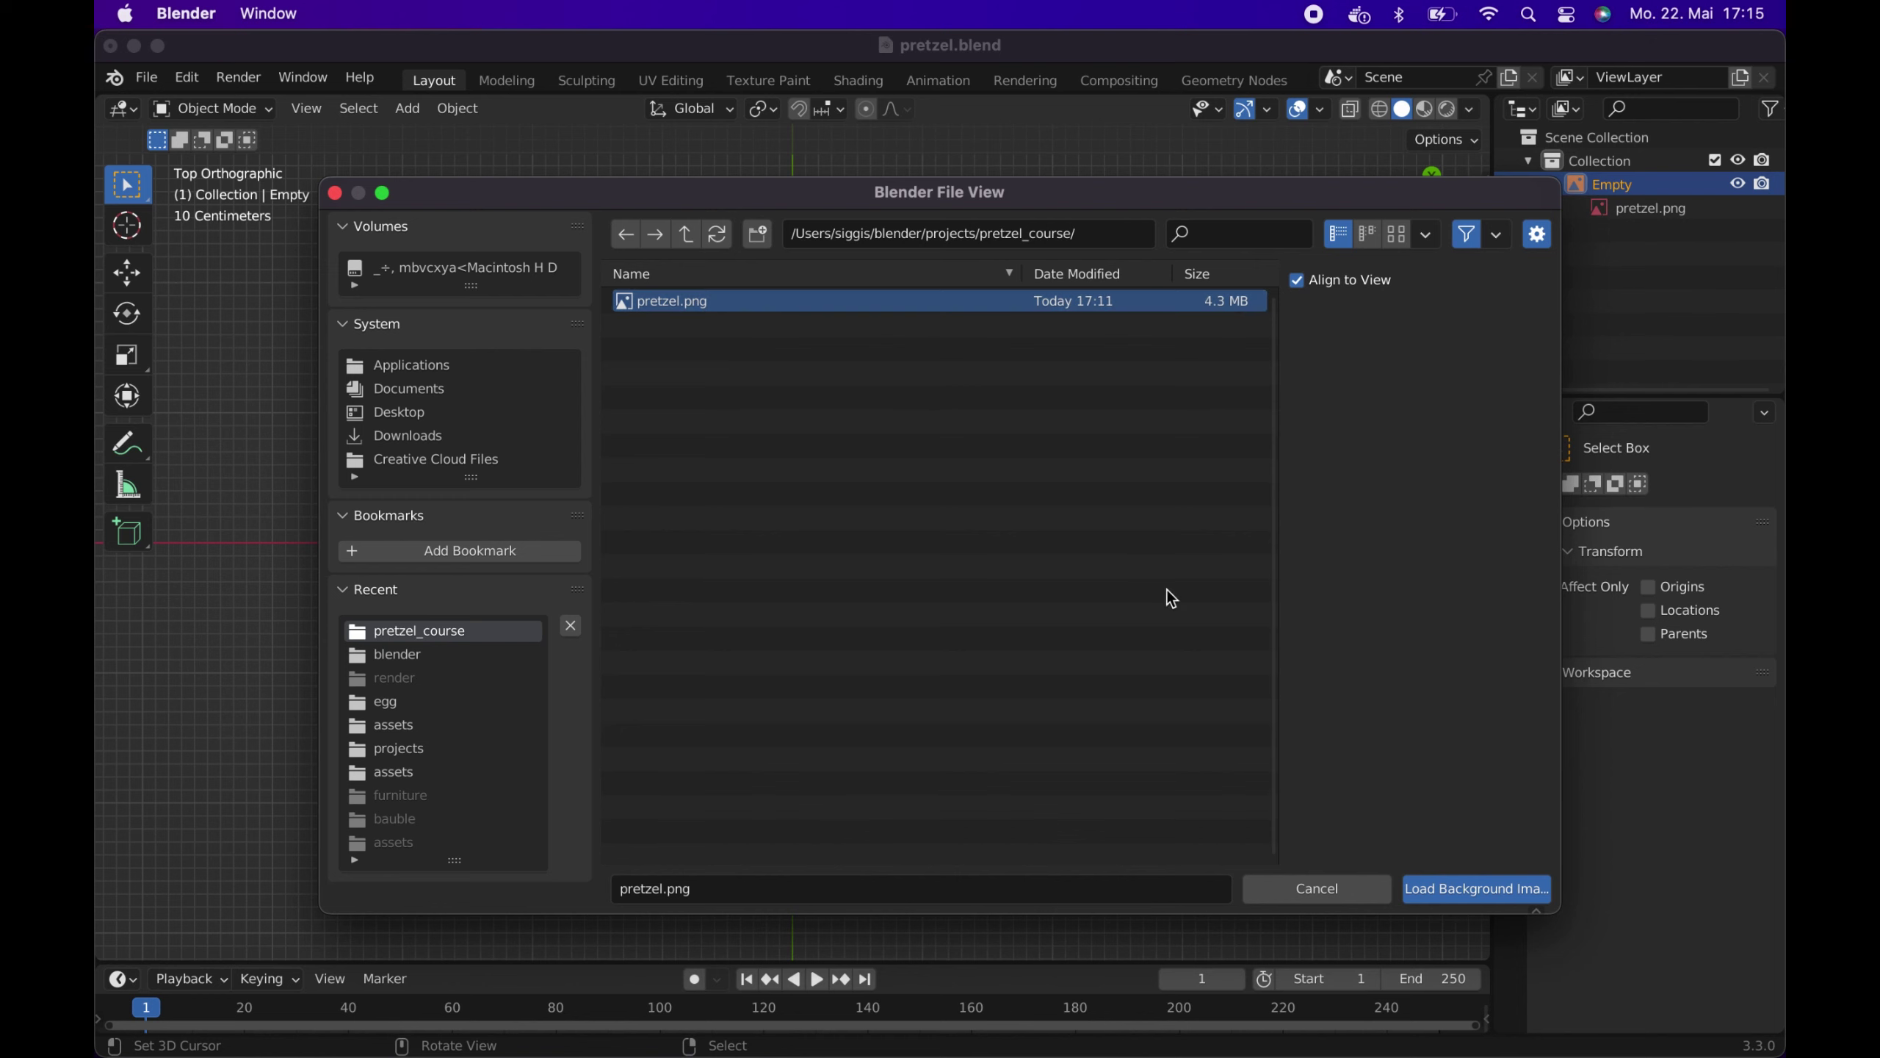
click(1442, 888)
Set the image's location to X 0, Y 0, Z 0 with zero rotation
key(n)
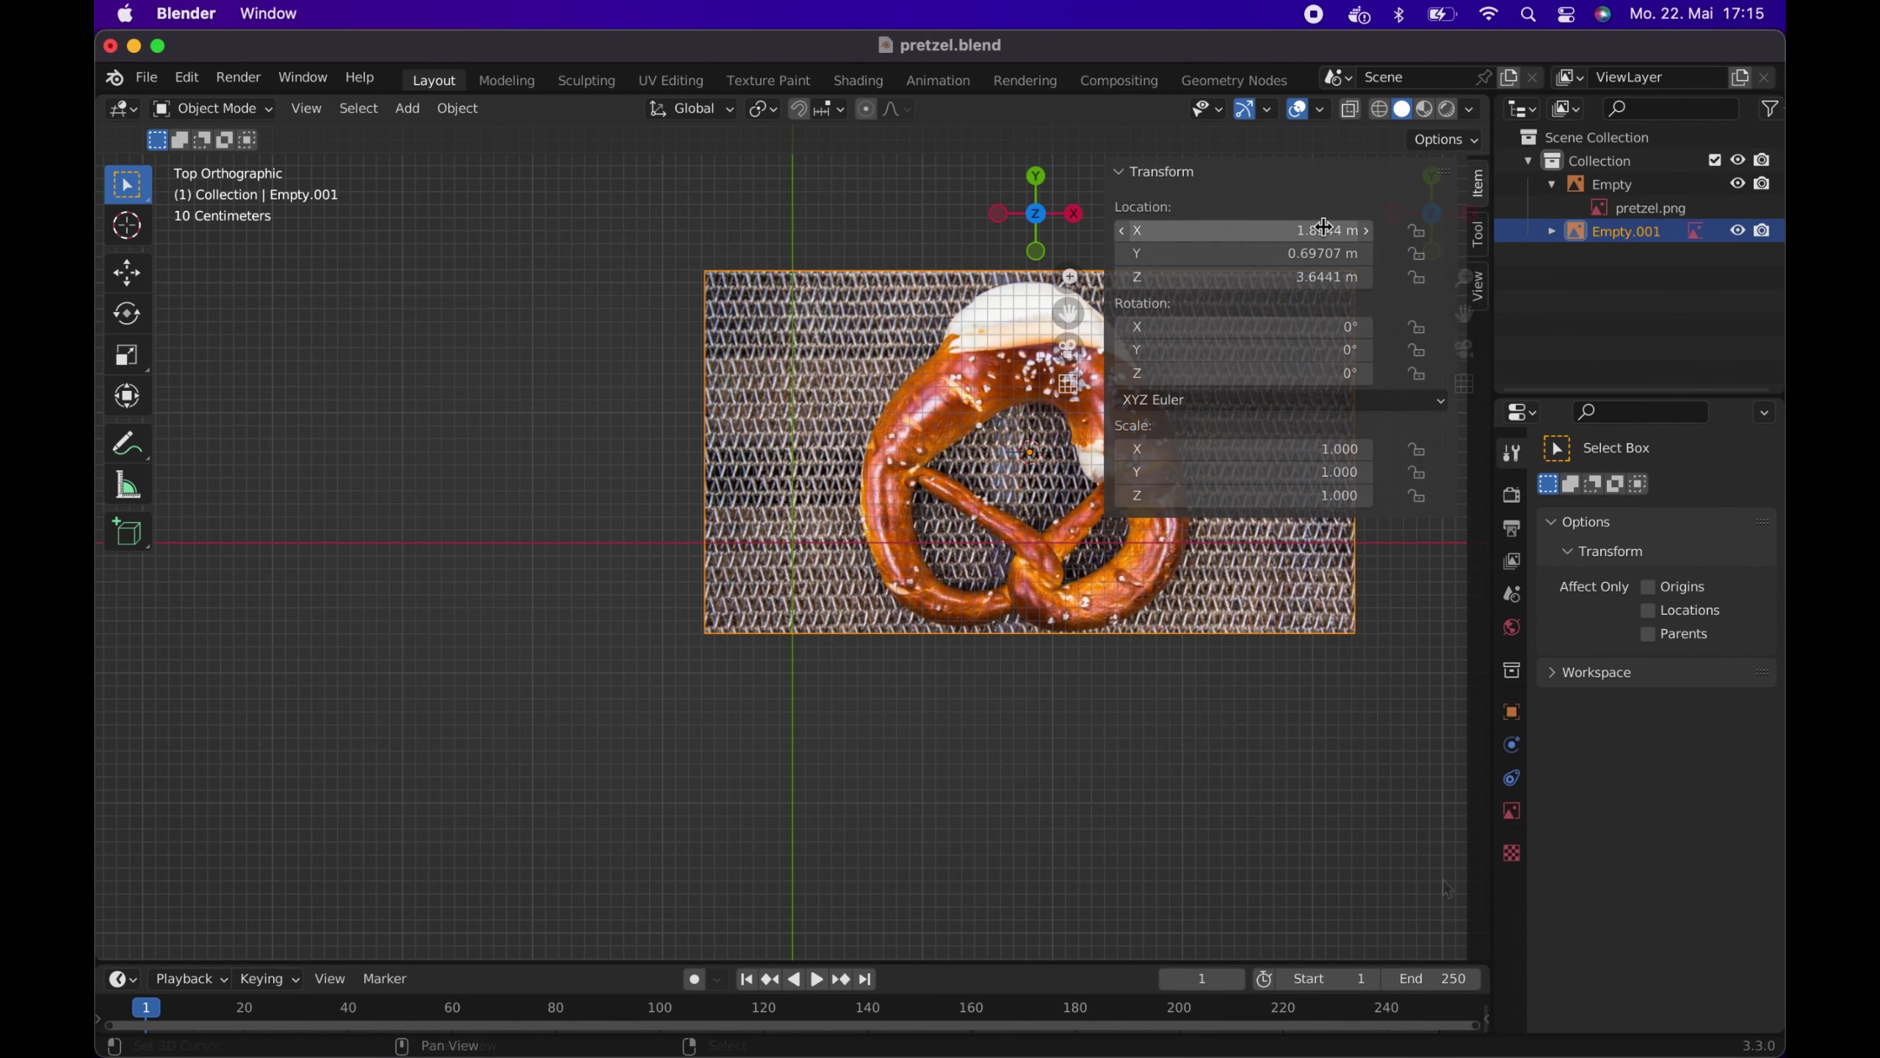
click(1323, 230)
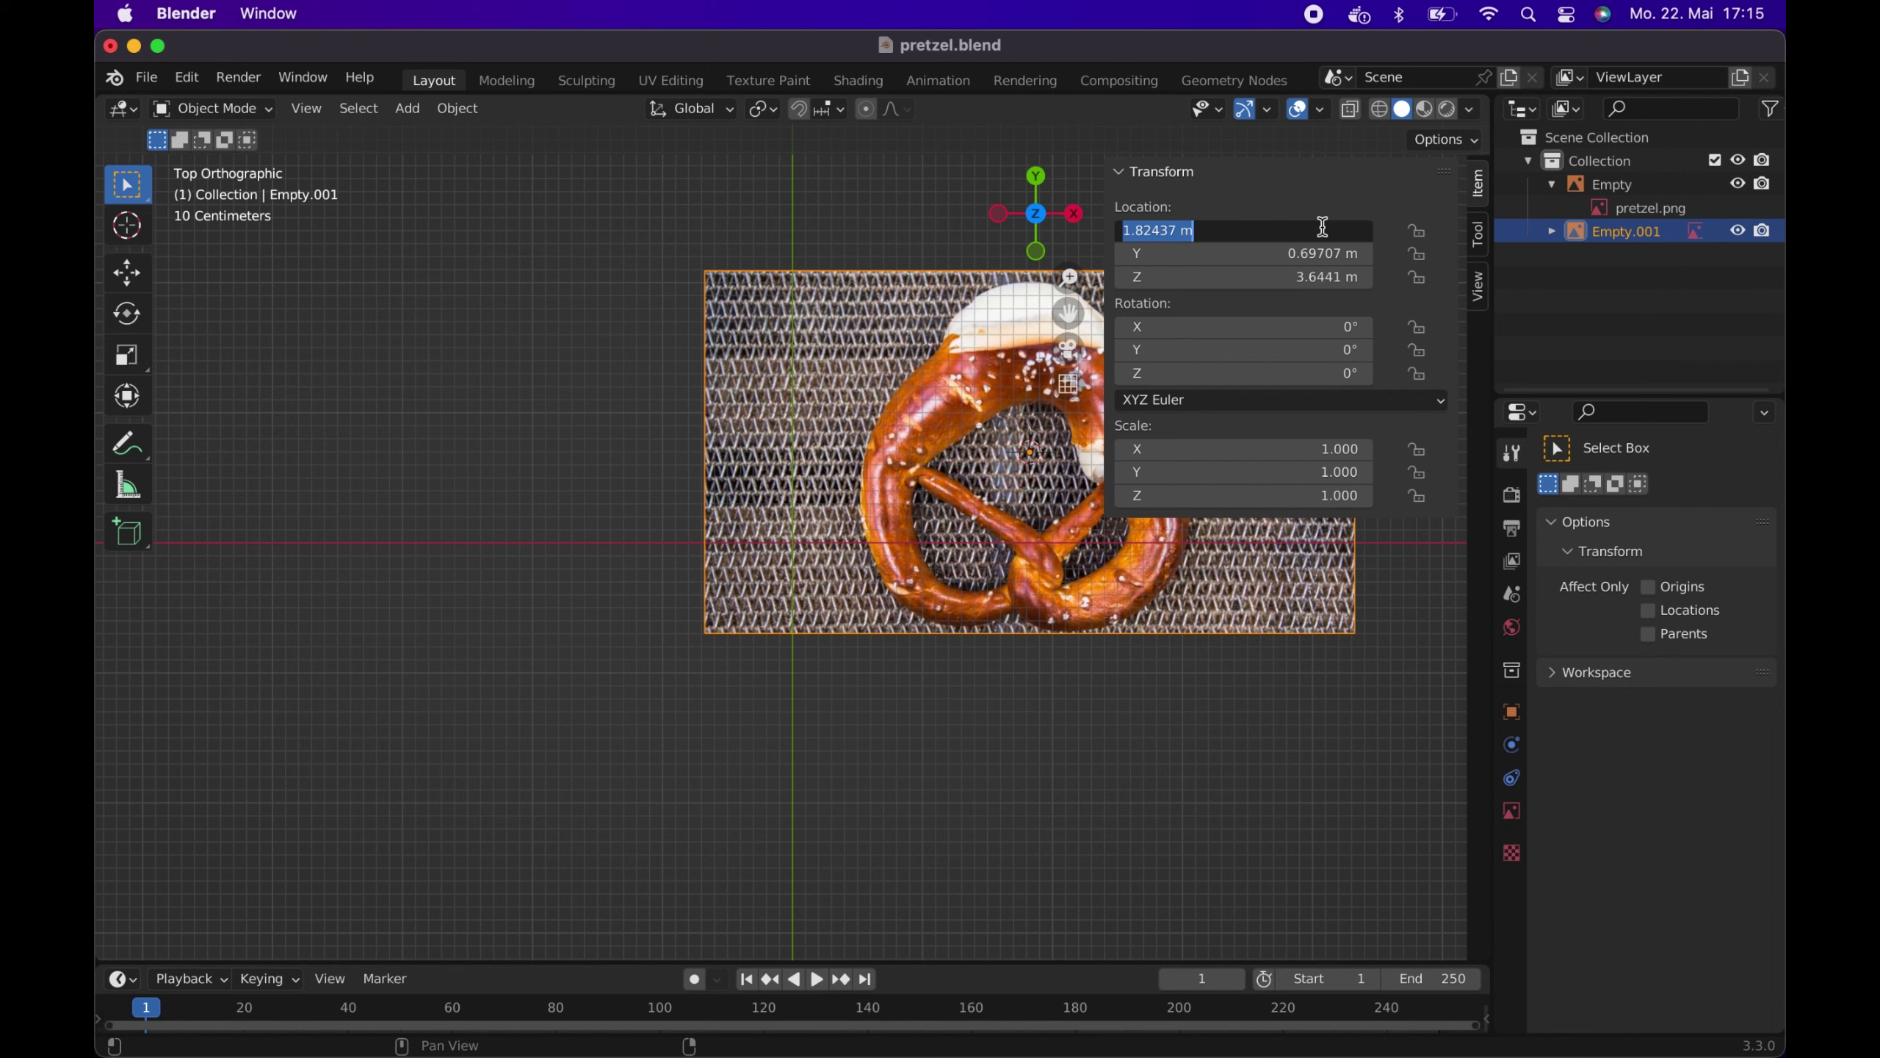
text(0)
key(Tab)
text(0)
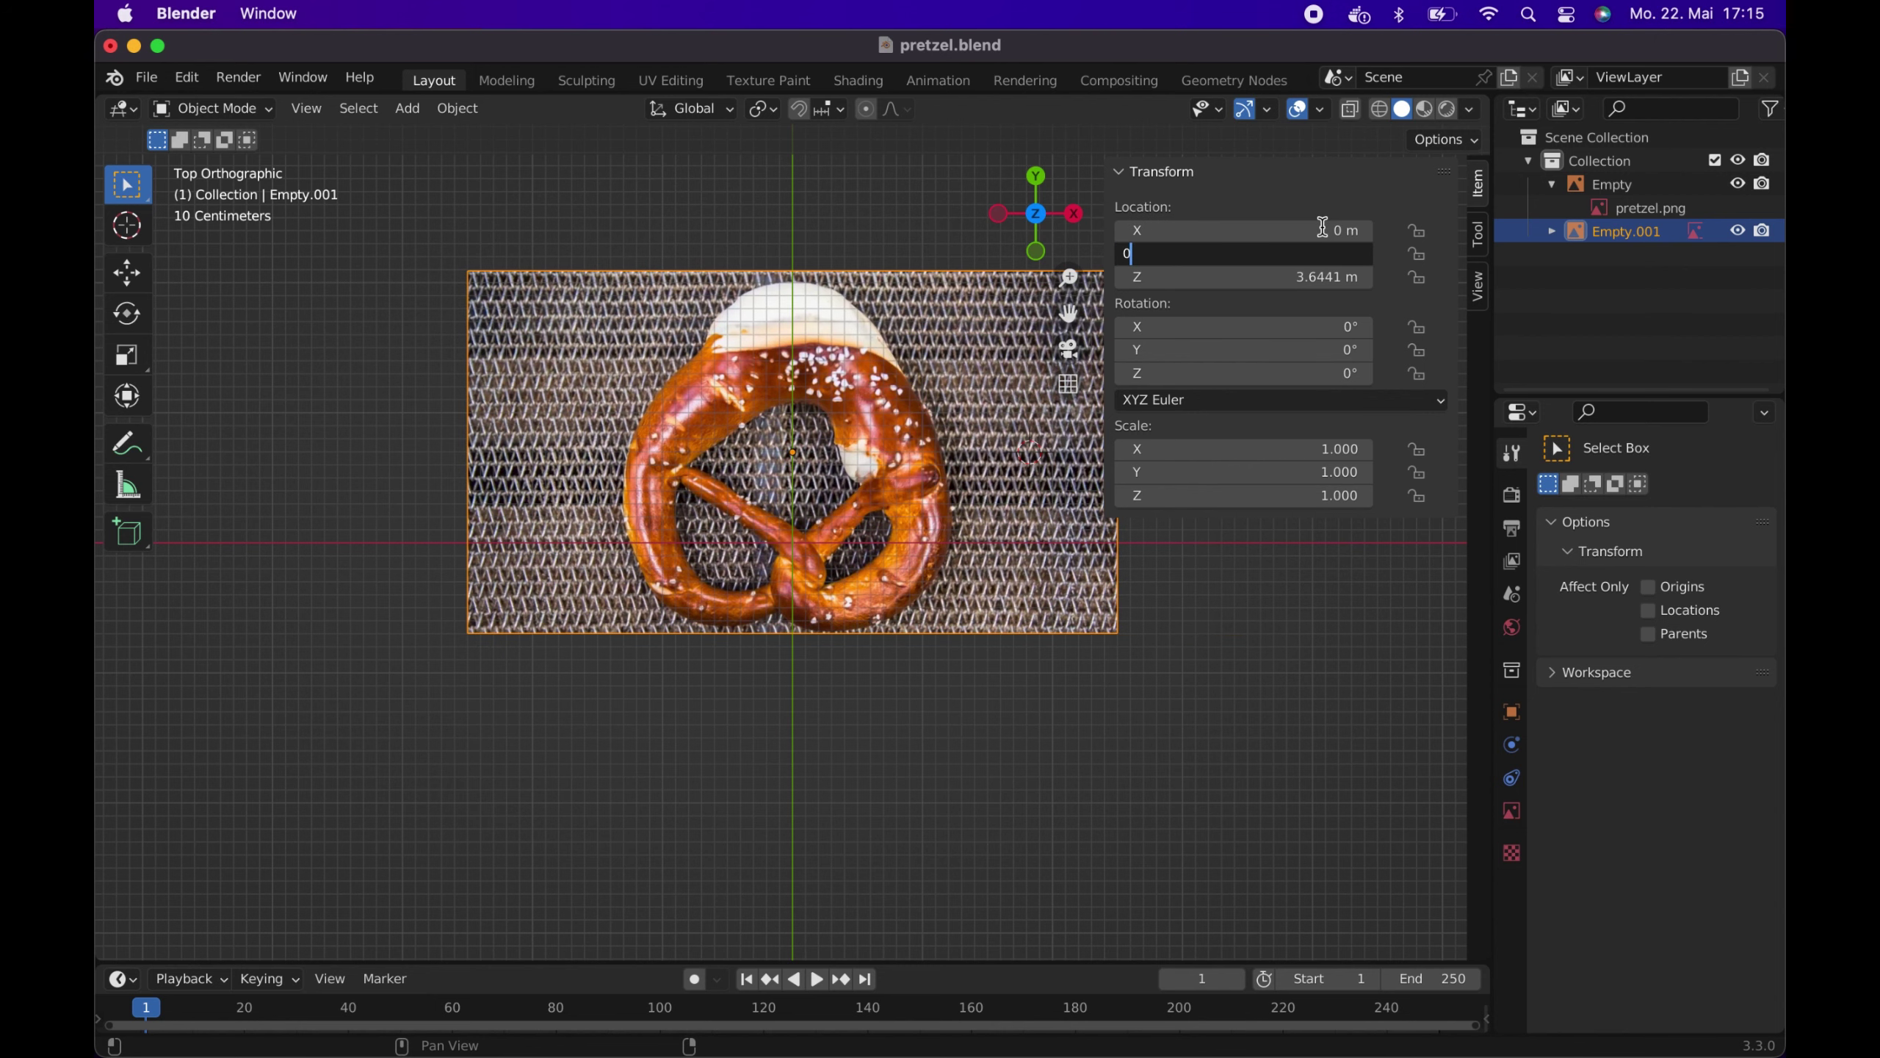
key(Tab)
text(0)
key(Tab)
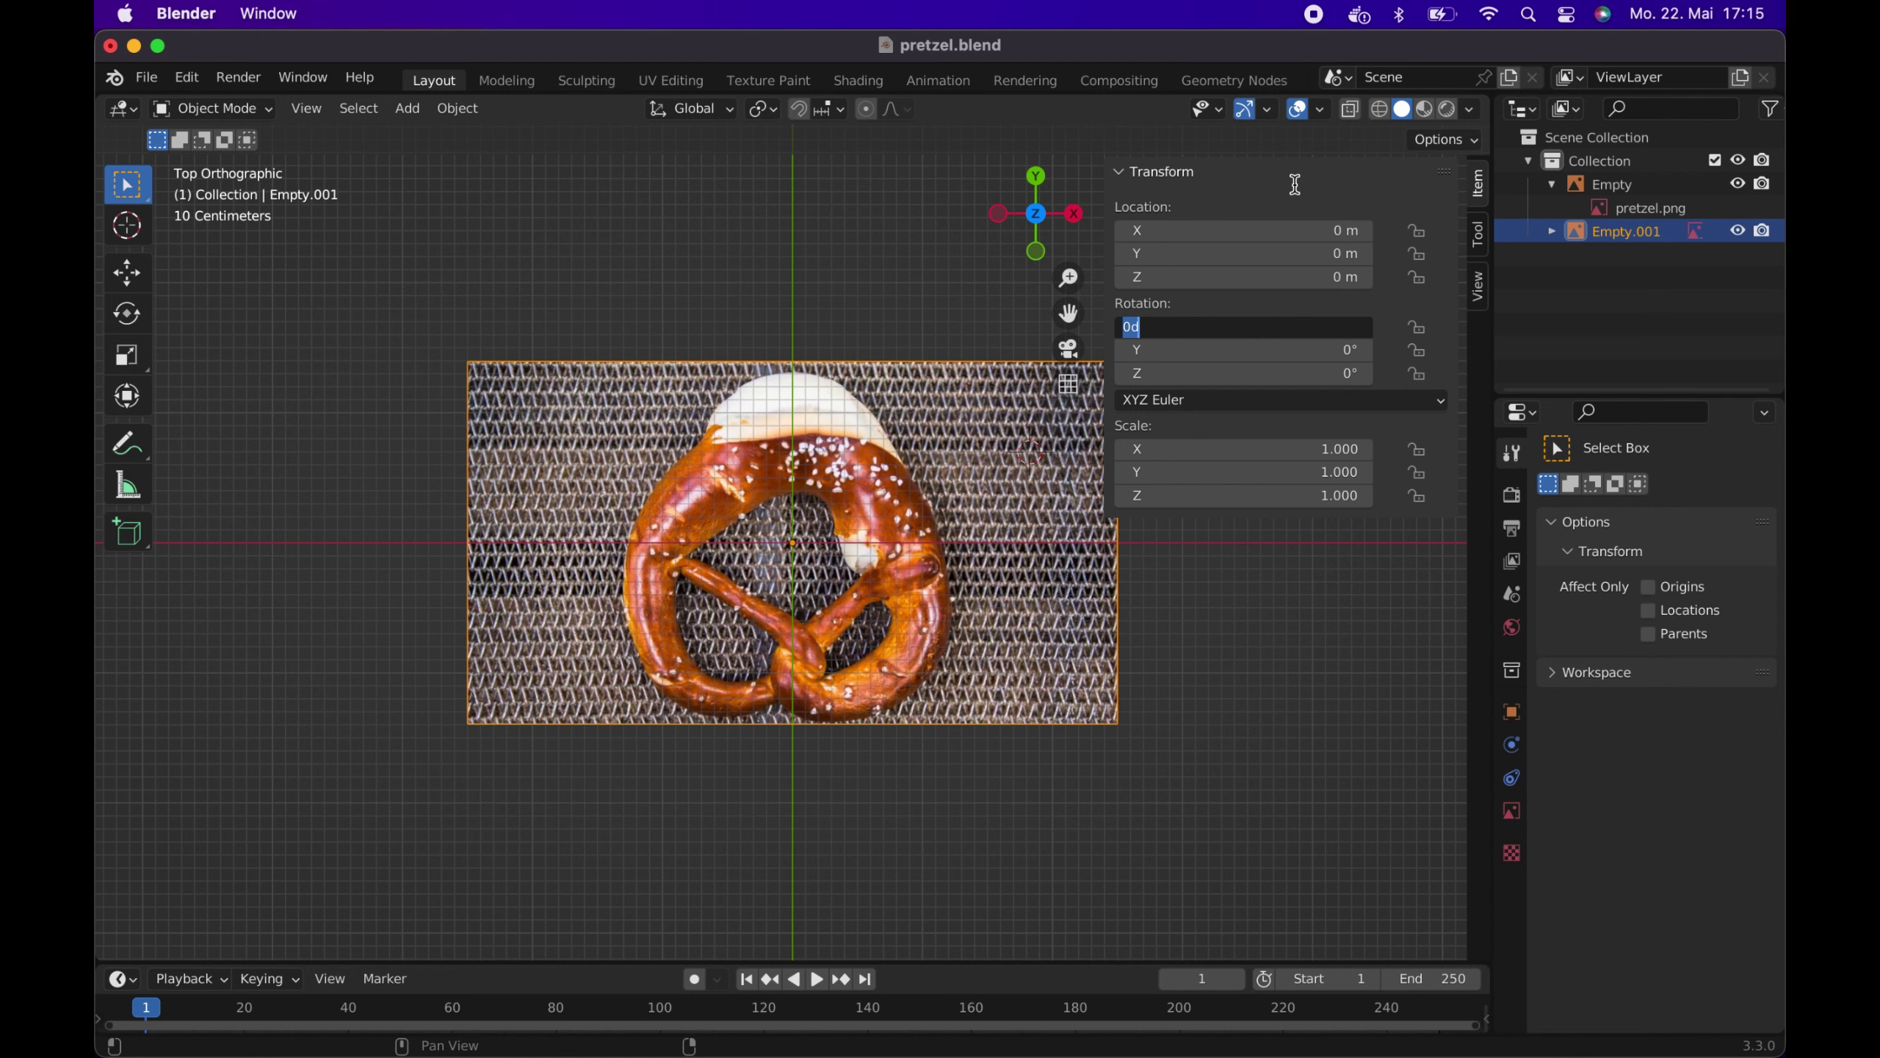
click(1107, 175)
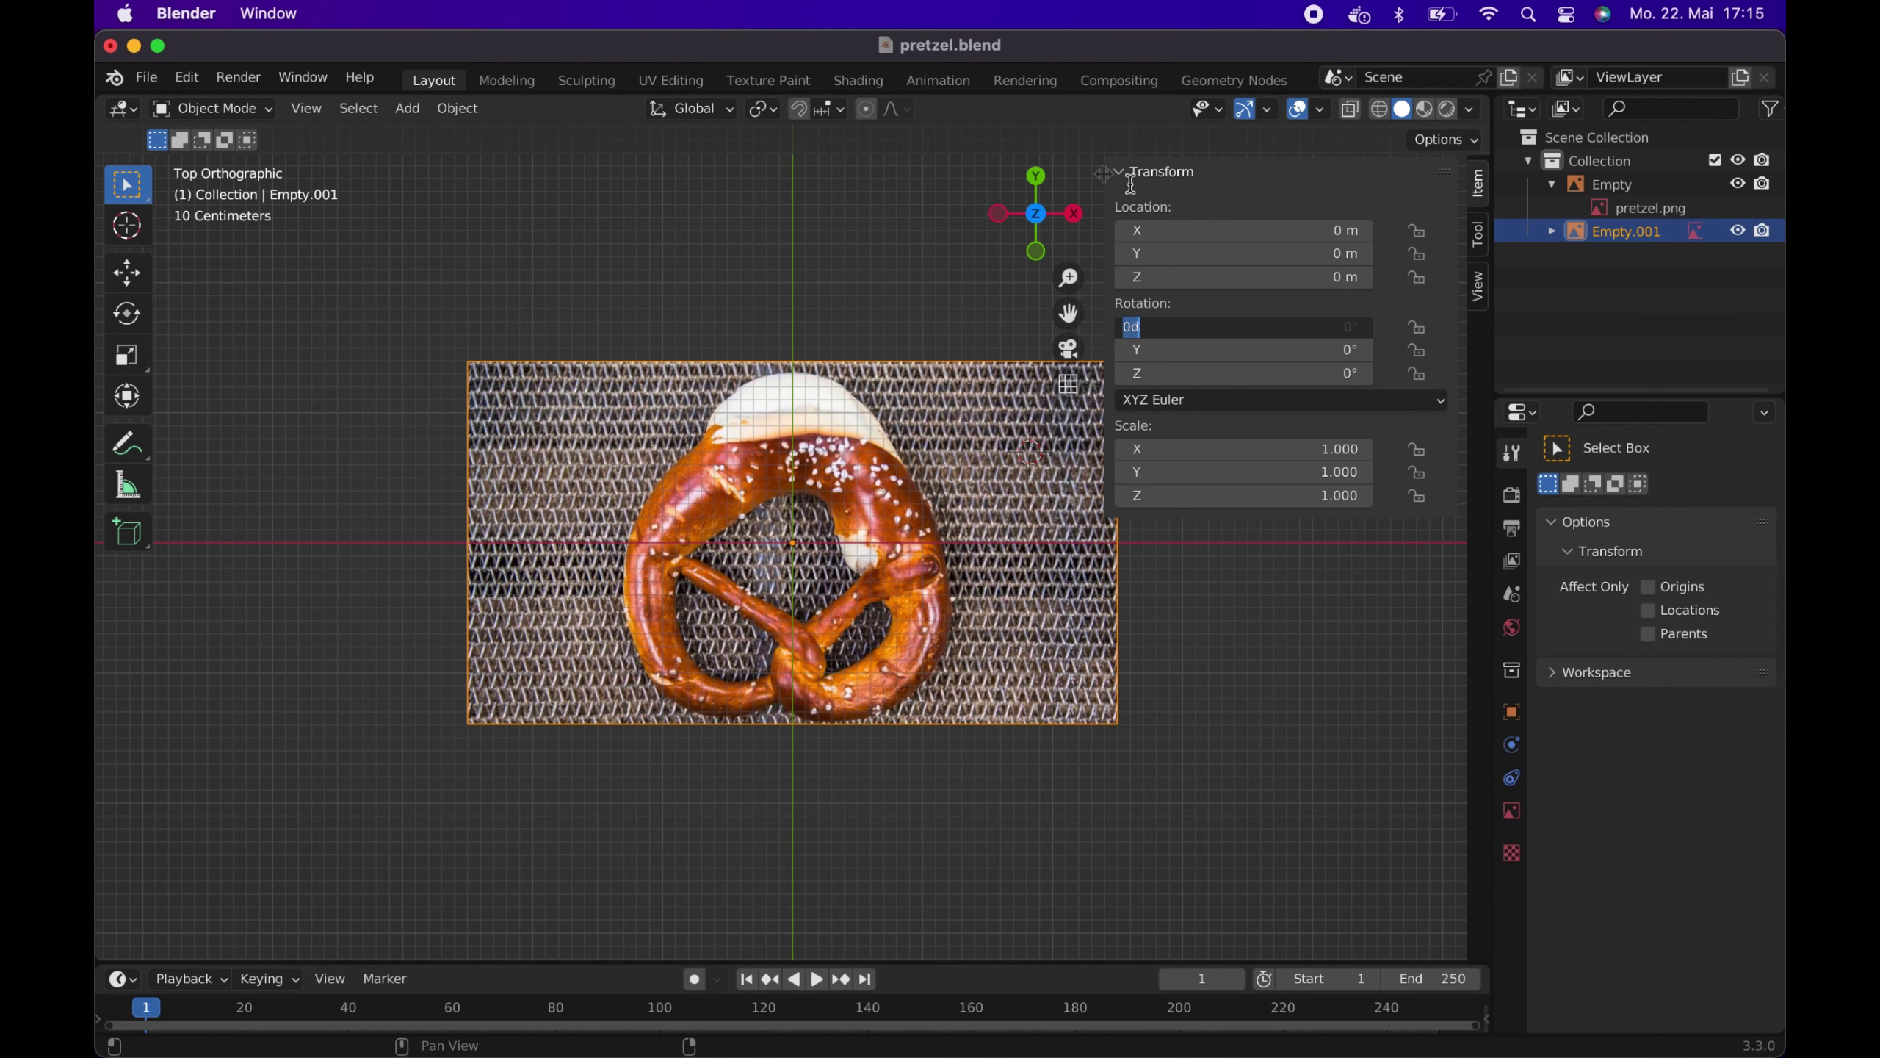
key(n)
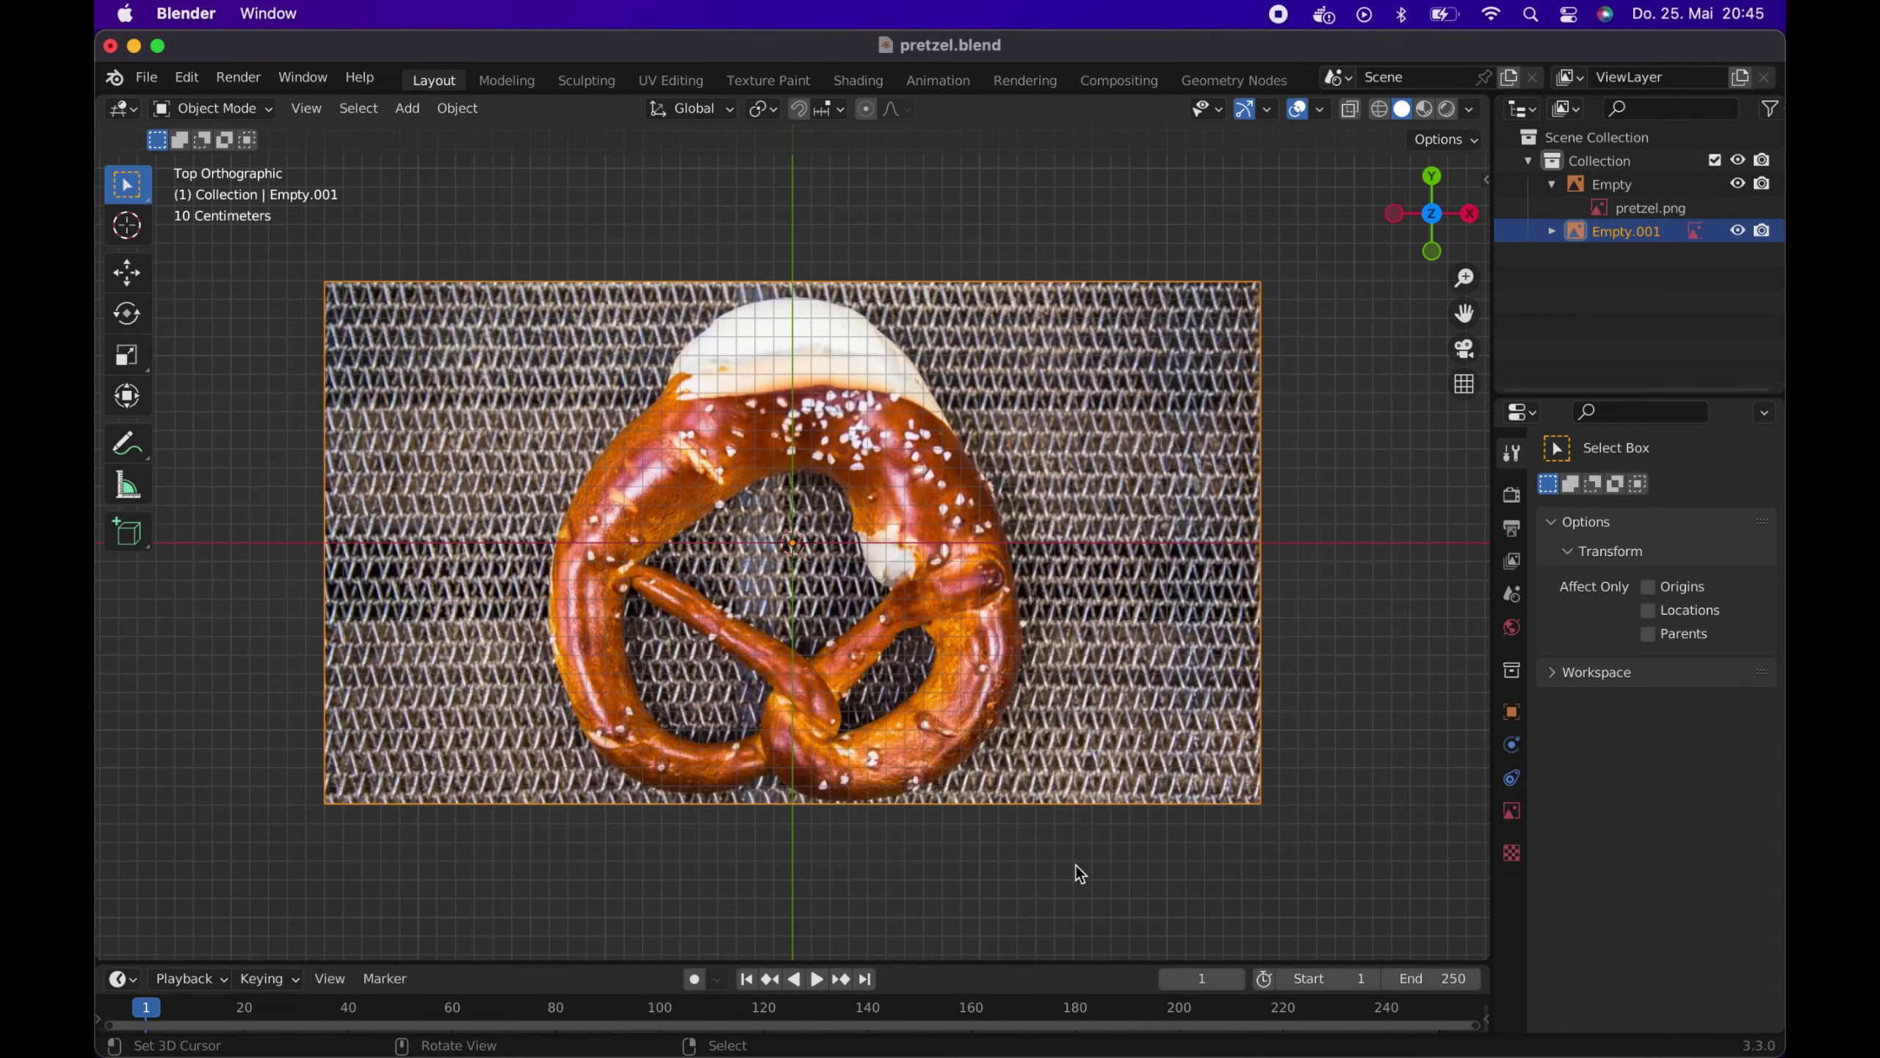
Add a Bezier circle and scale it up to encircle the pretzel in the reference image
key(shift+a)
mouse_move(1077, 867)
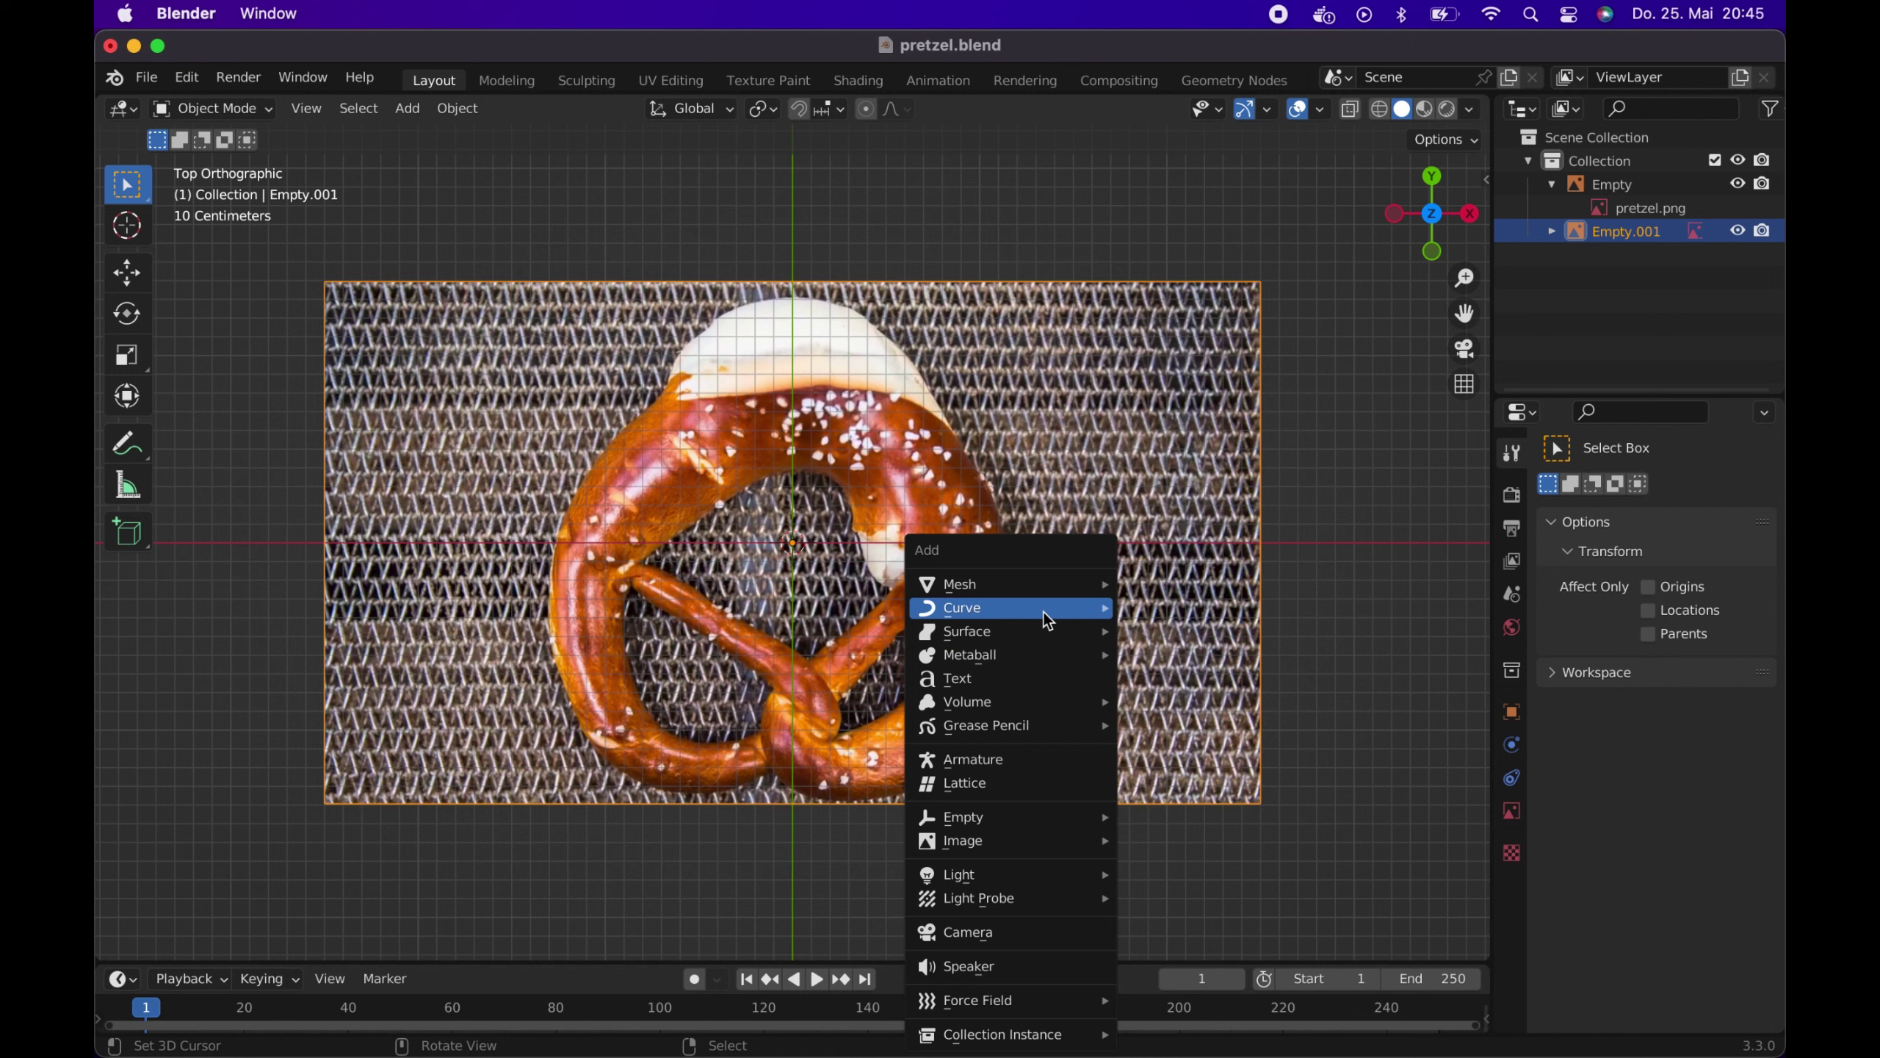
mouse_move(1047, 617)
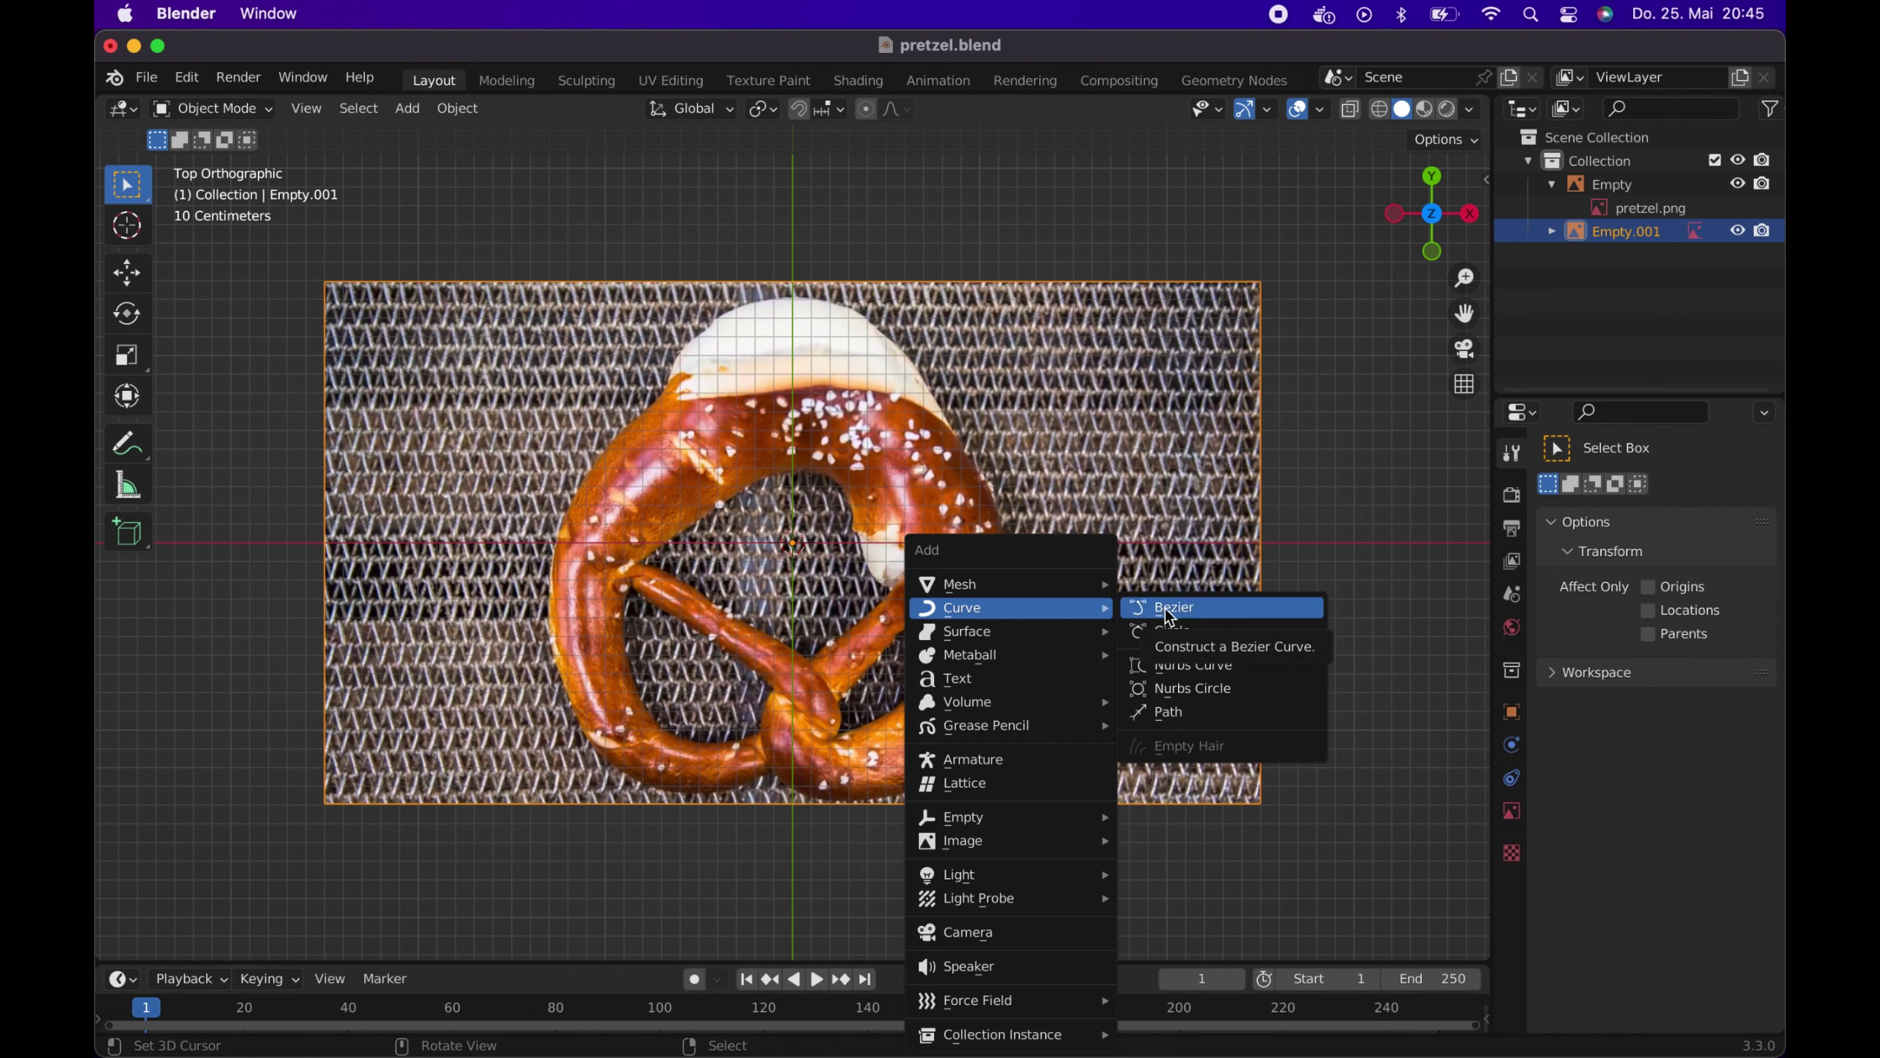
click(1170, 630)
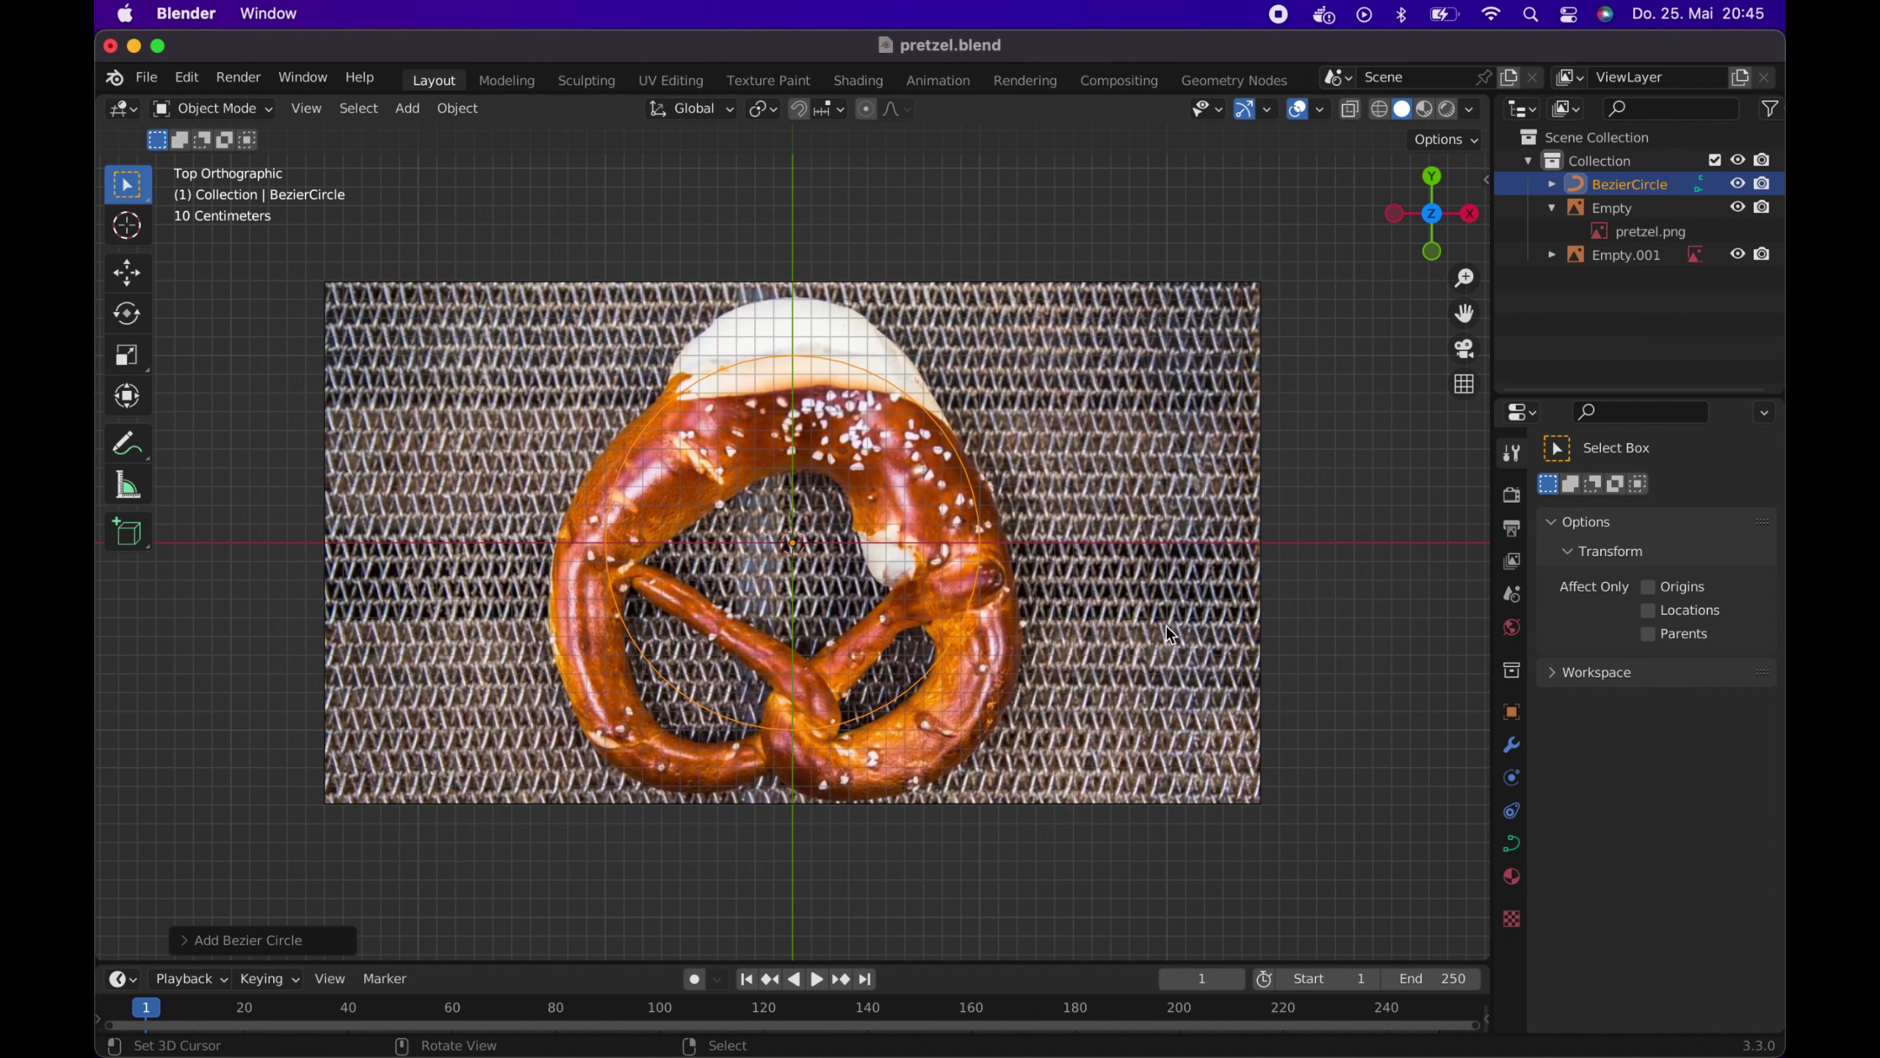
key(s)
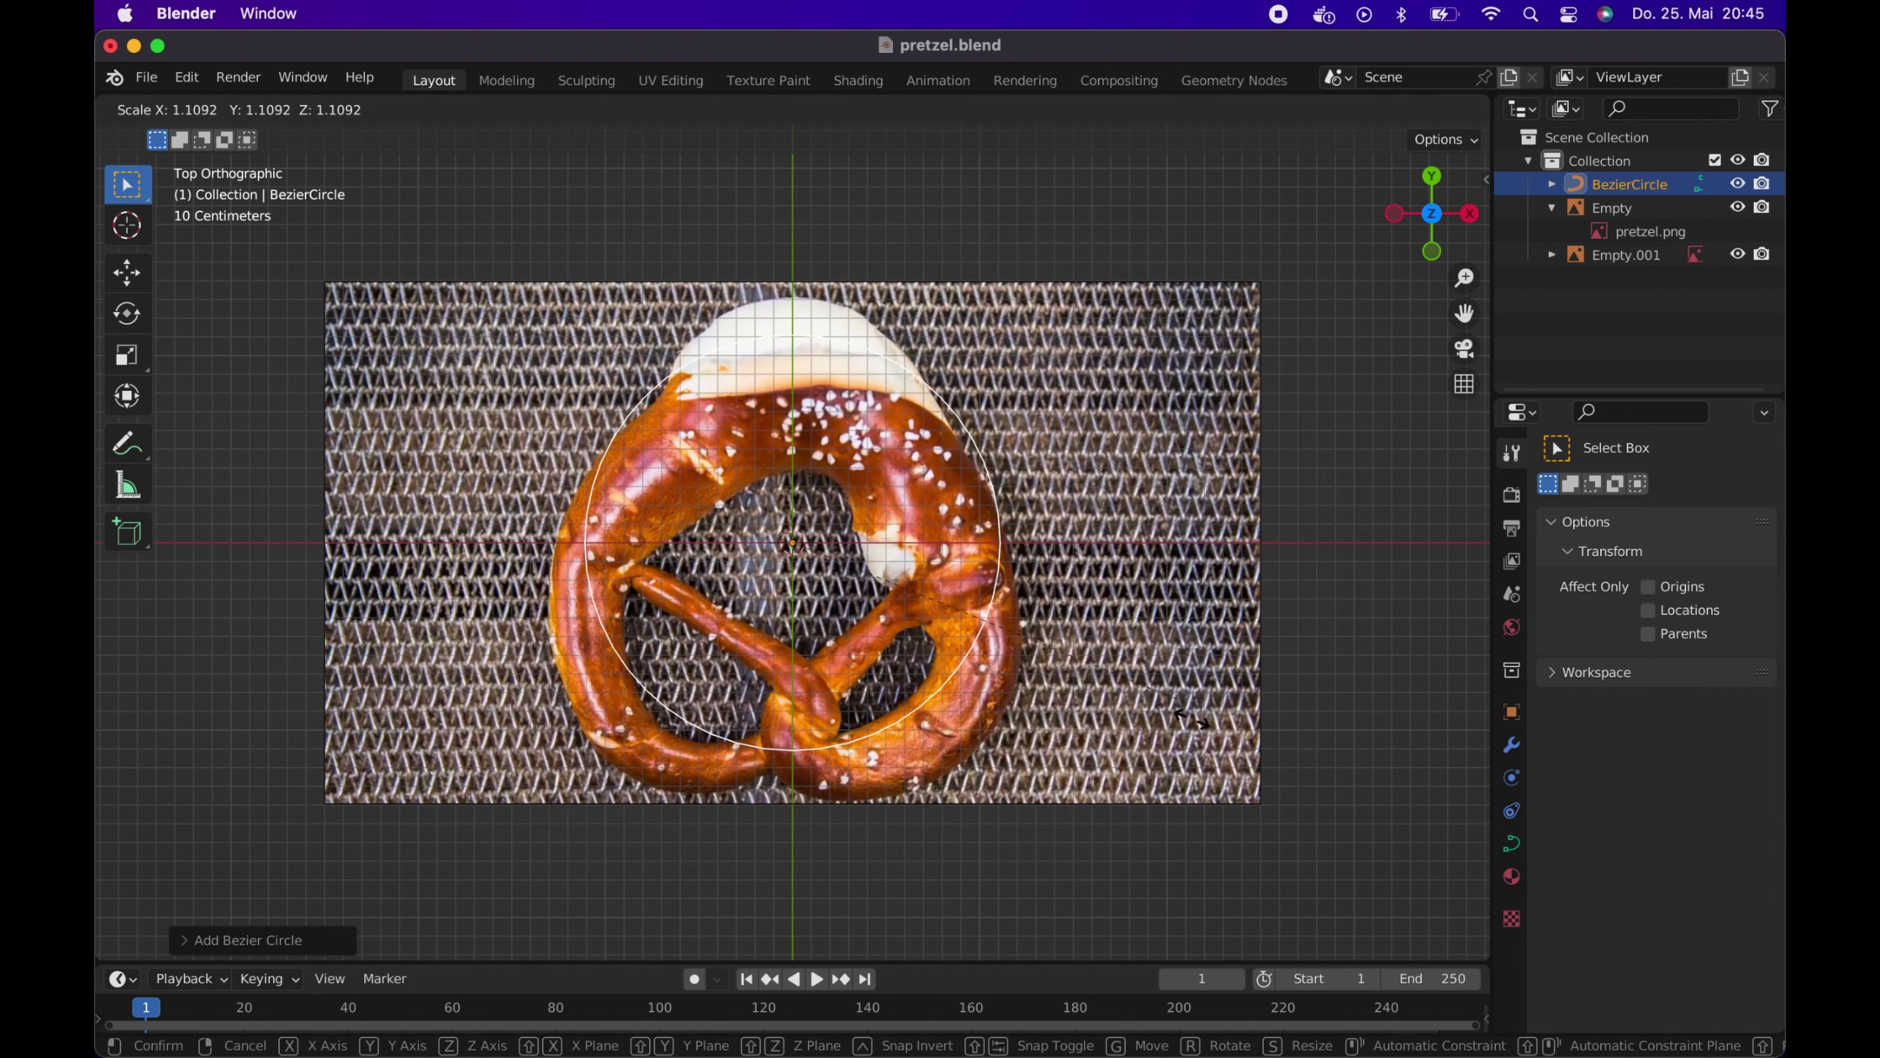
click(1217, 841)
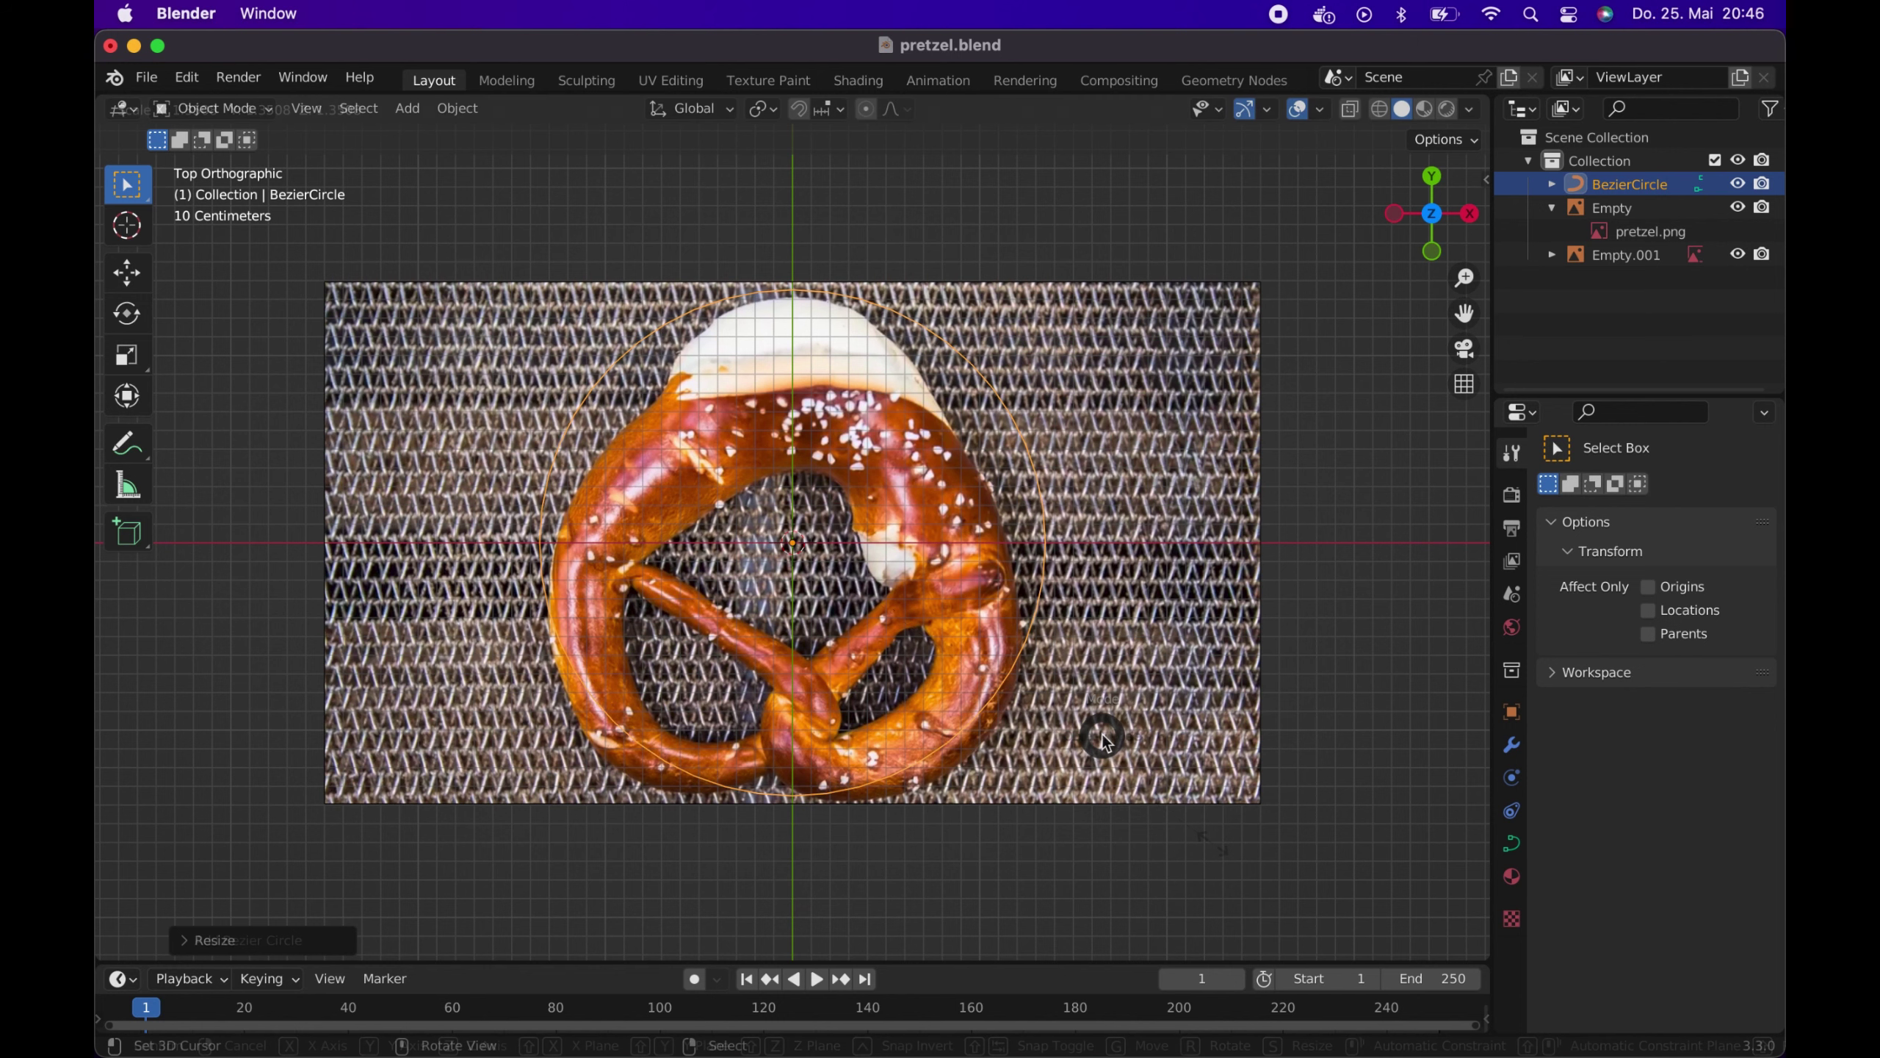
key(ctrl+Tab)
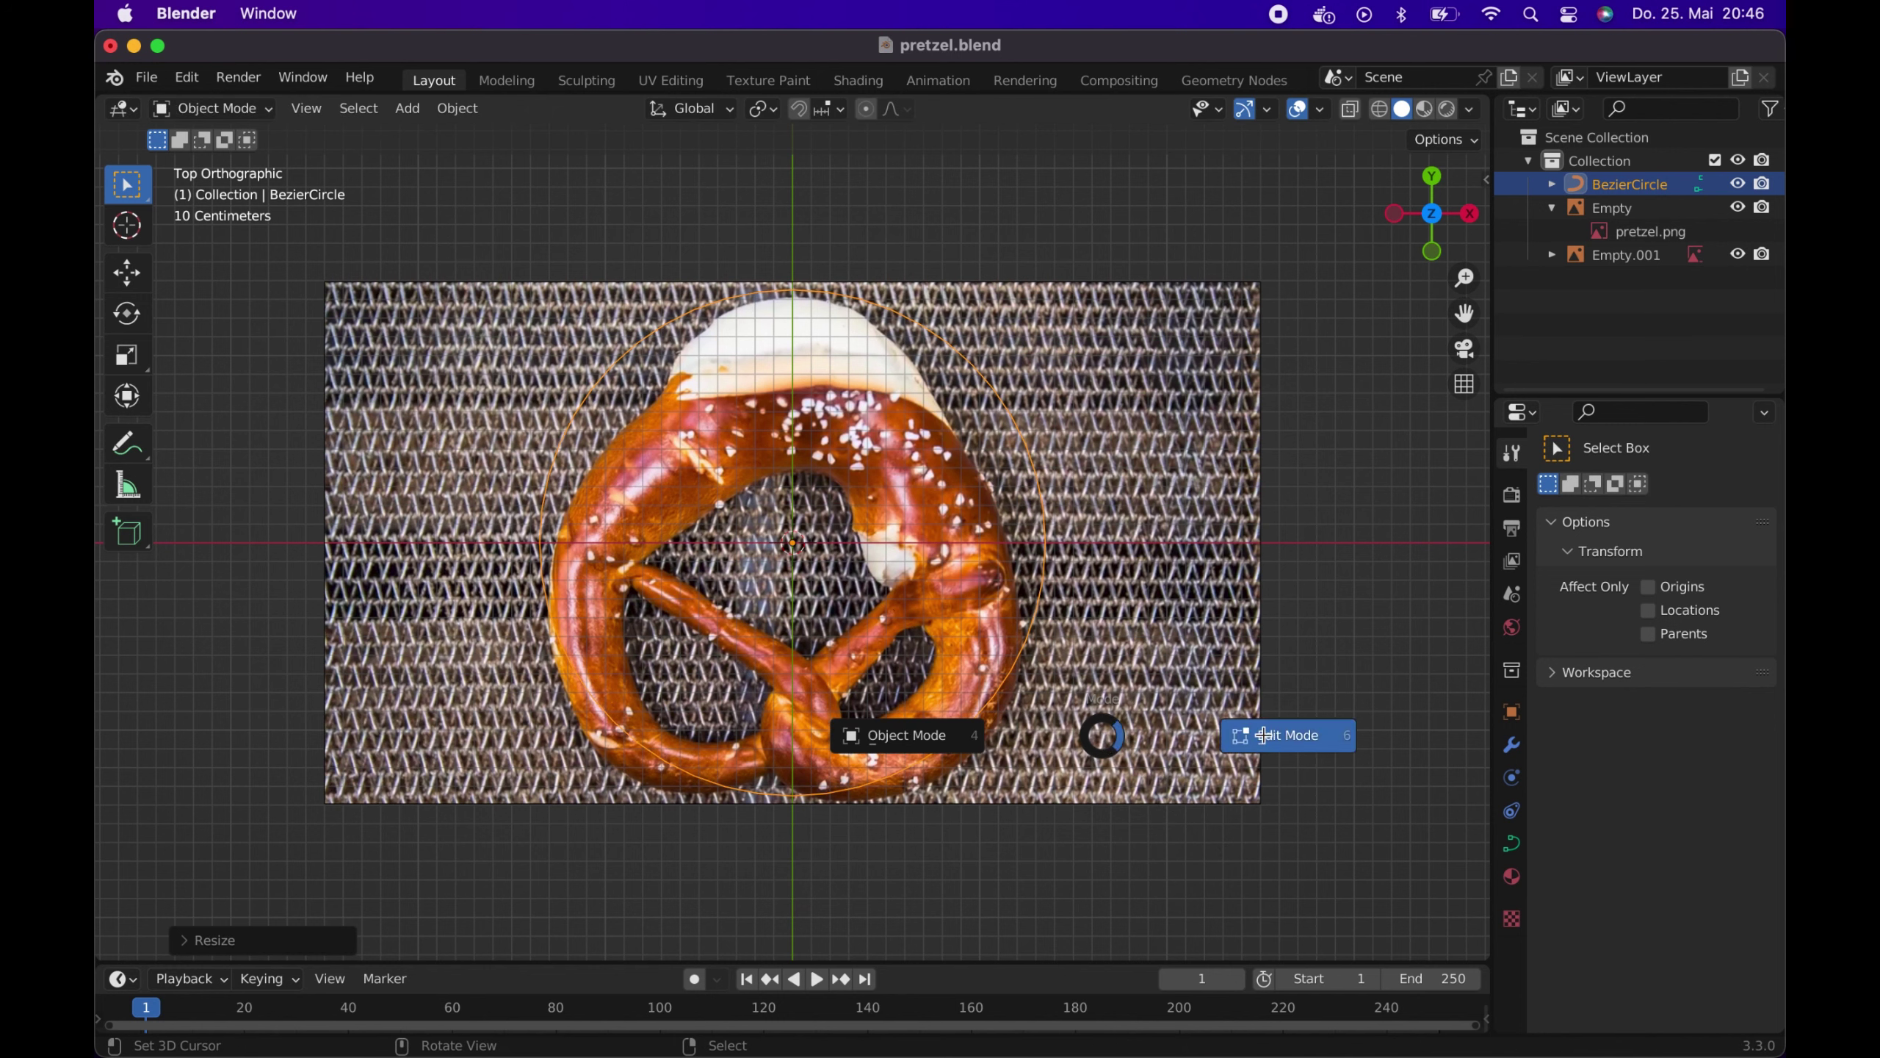
In Edit Mode, move the circle's top control point down onto the pretzel's top edge
click(1111, 737)
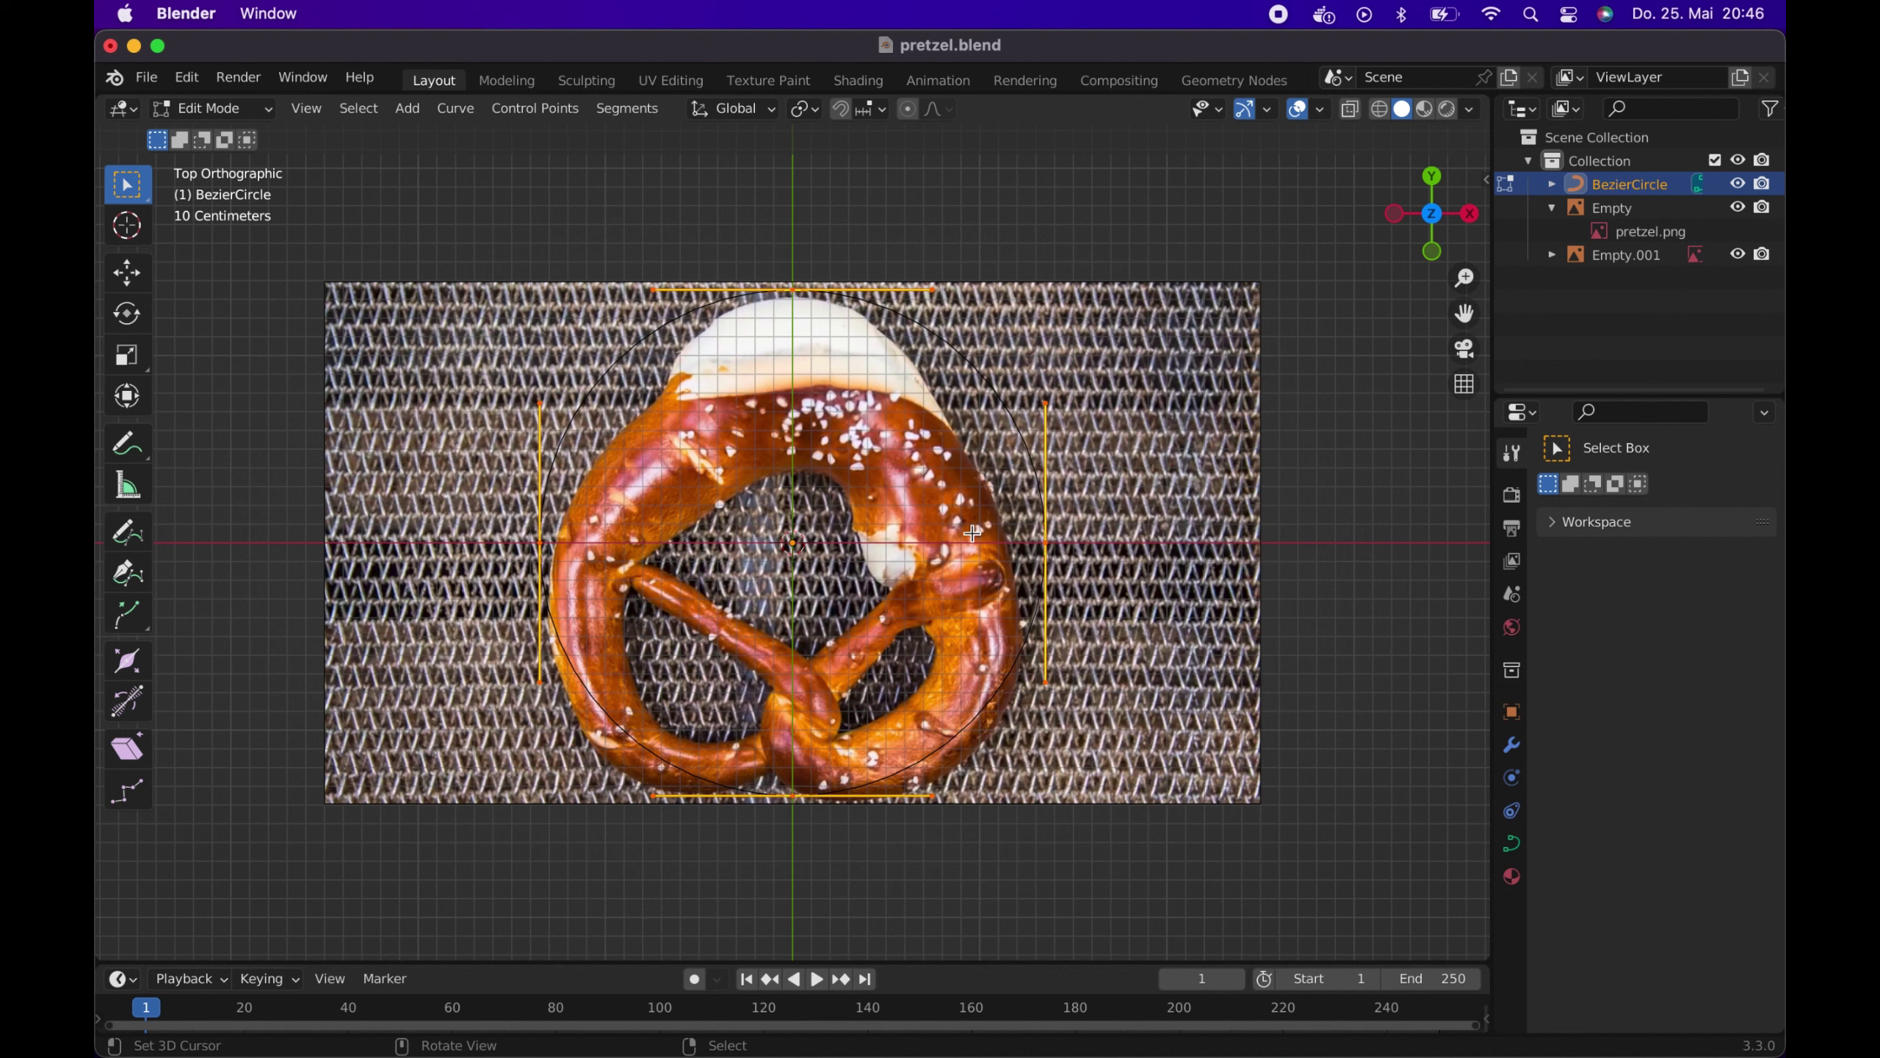
click(791, 289)
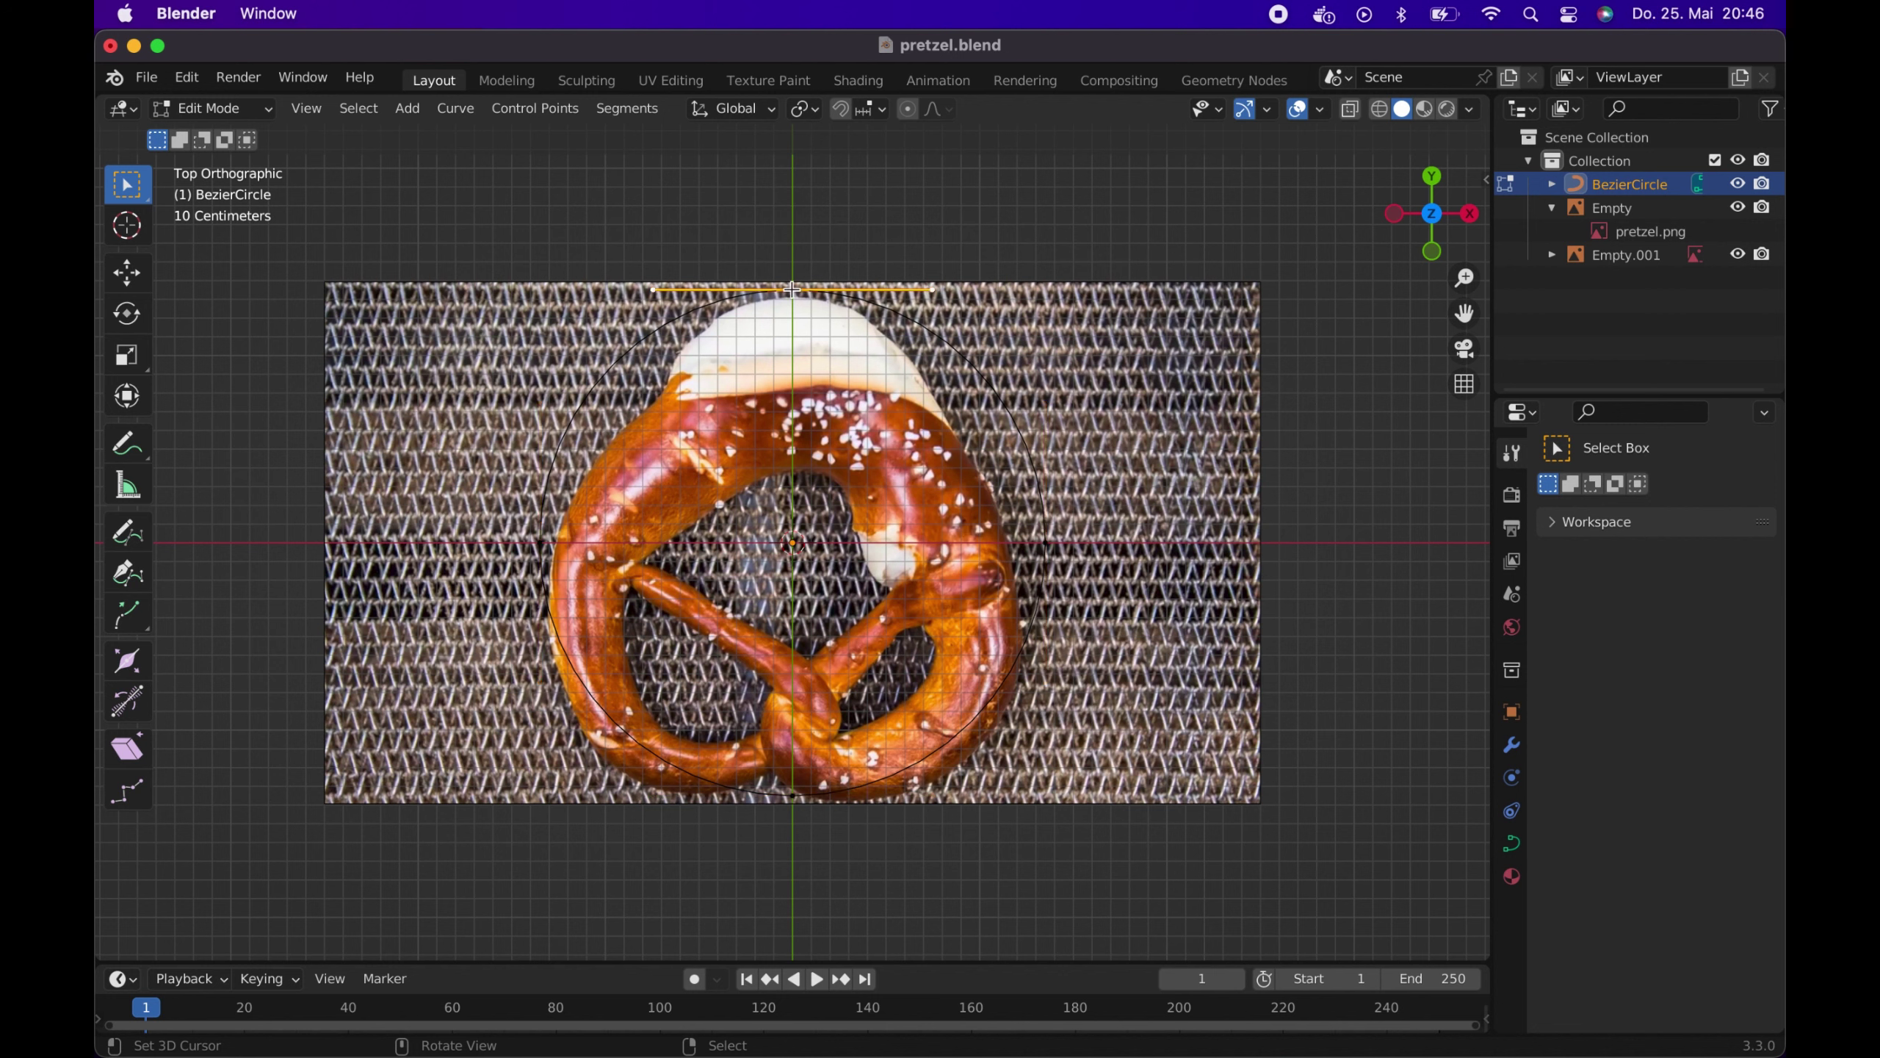
key(g)
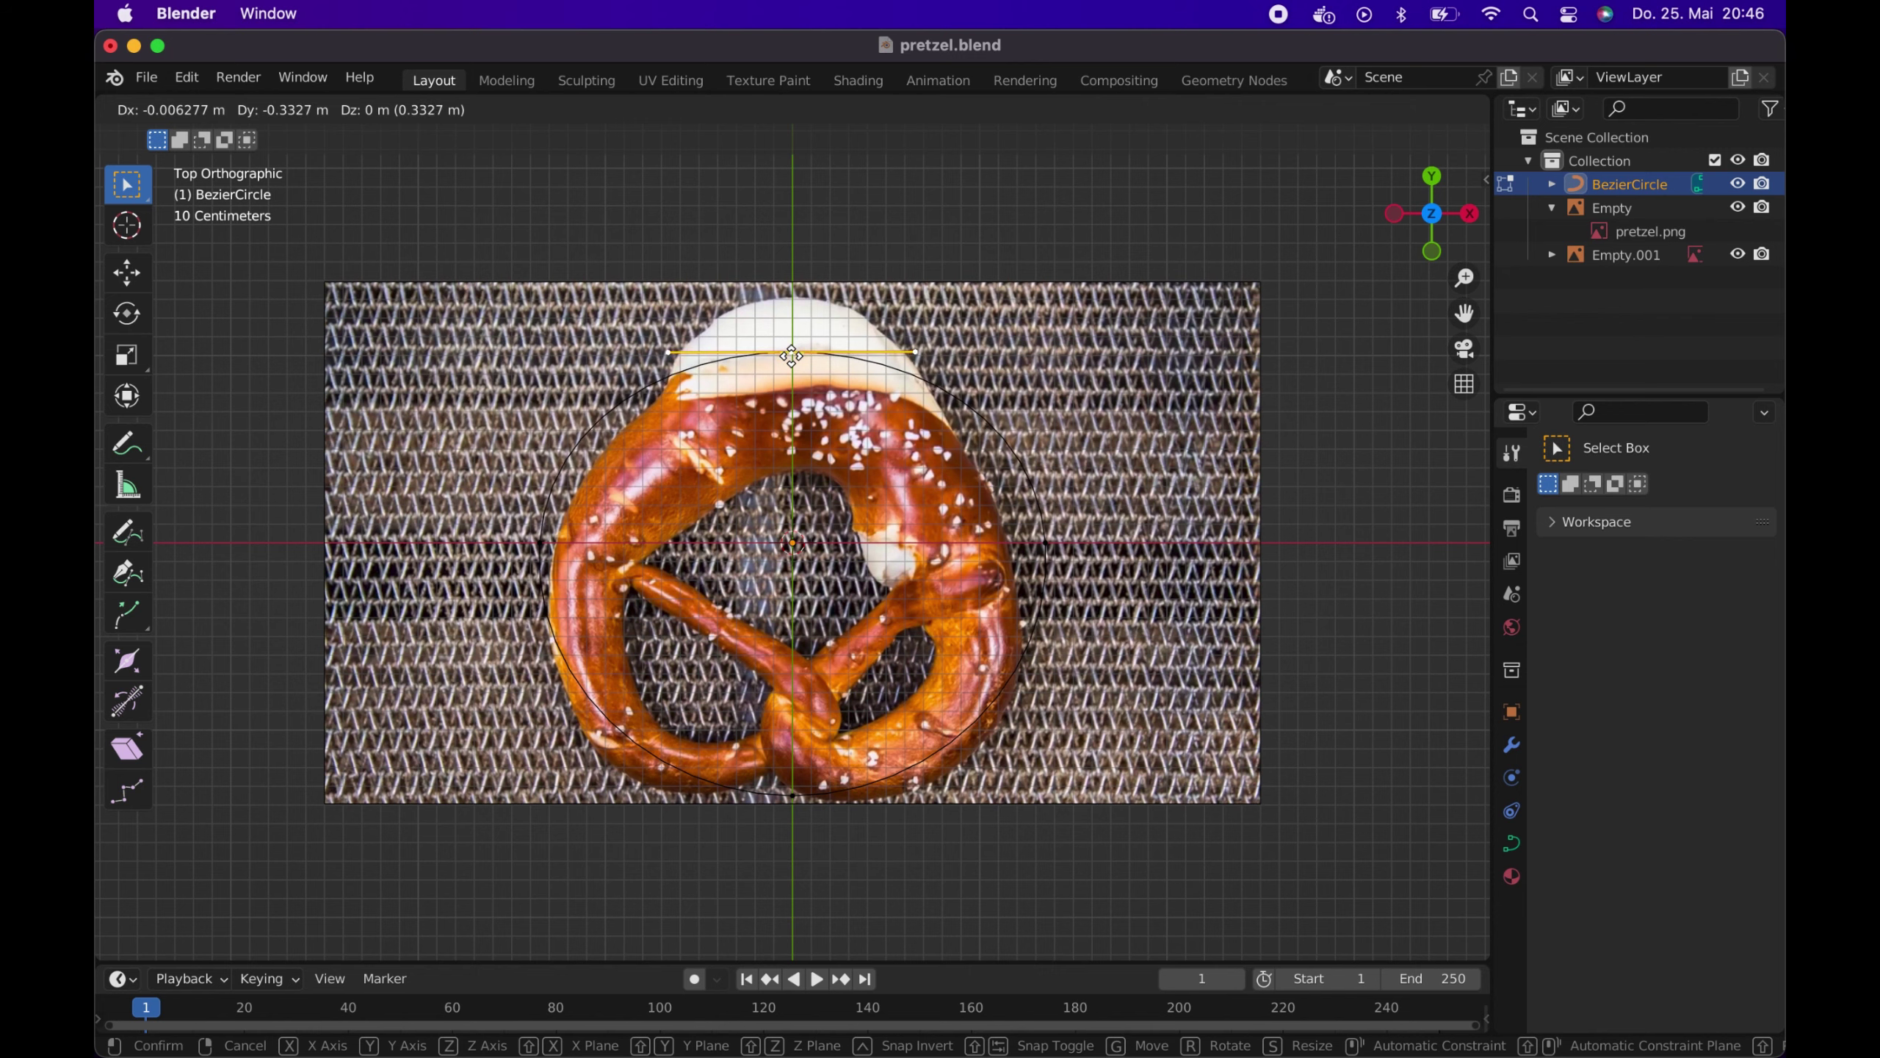
click(792, 353)
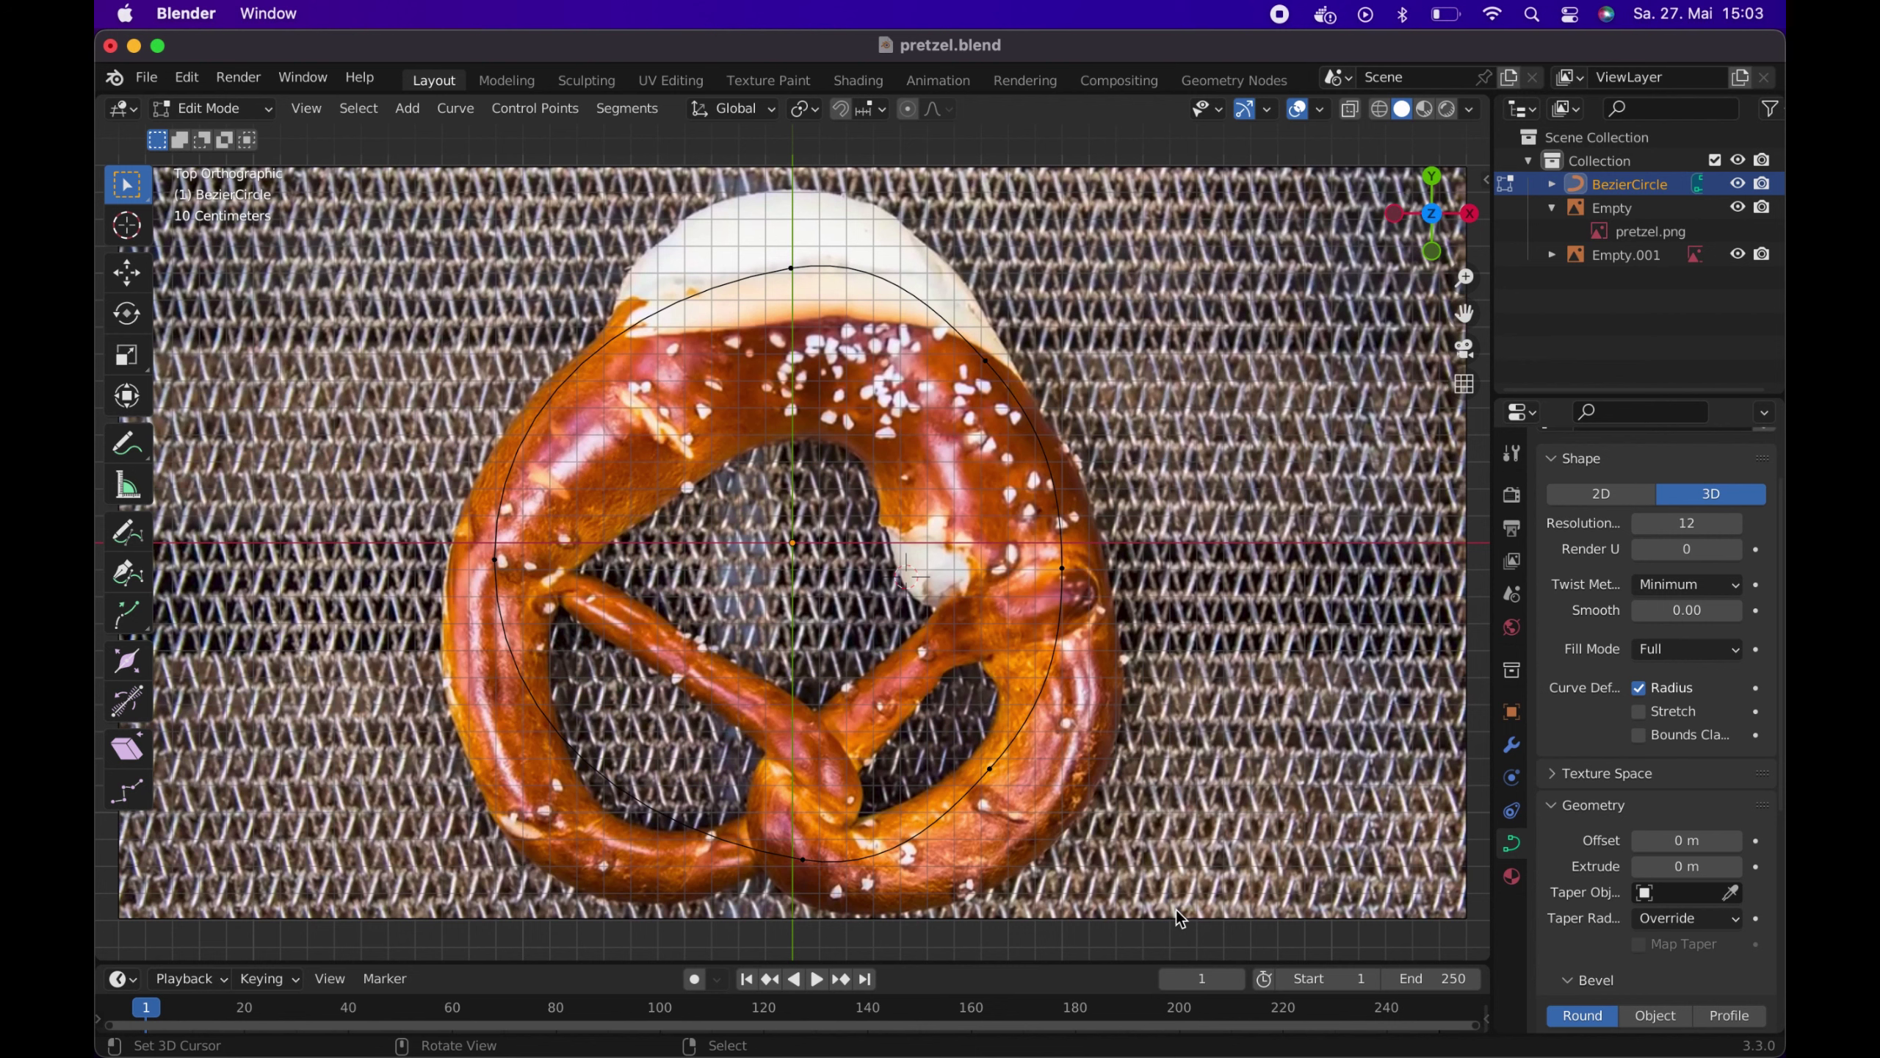
key(a)
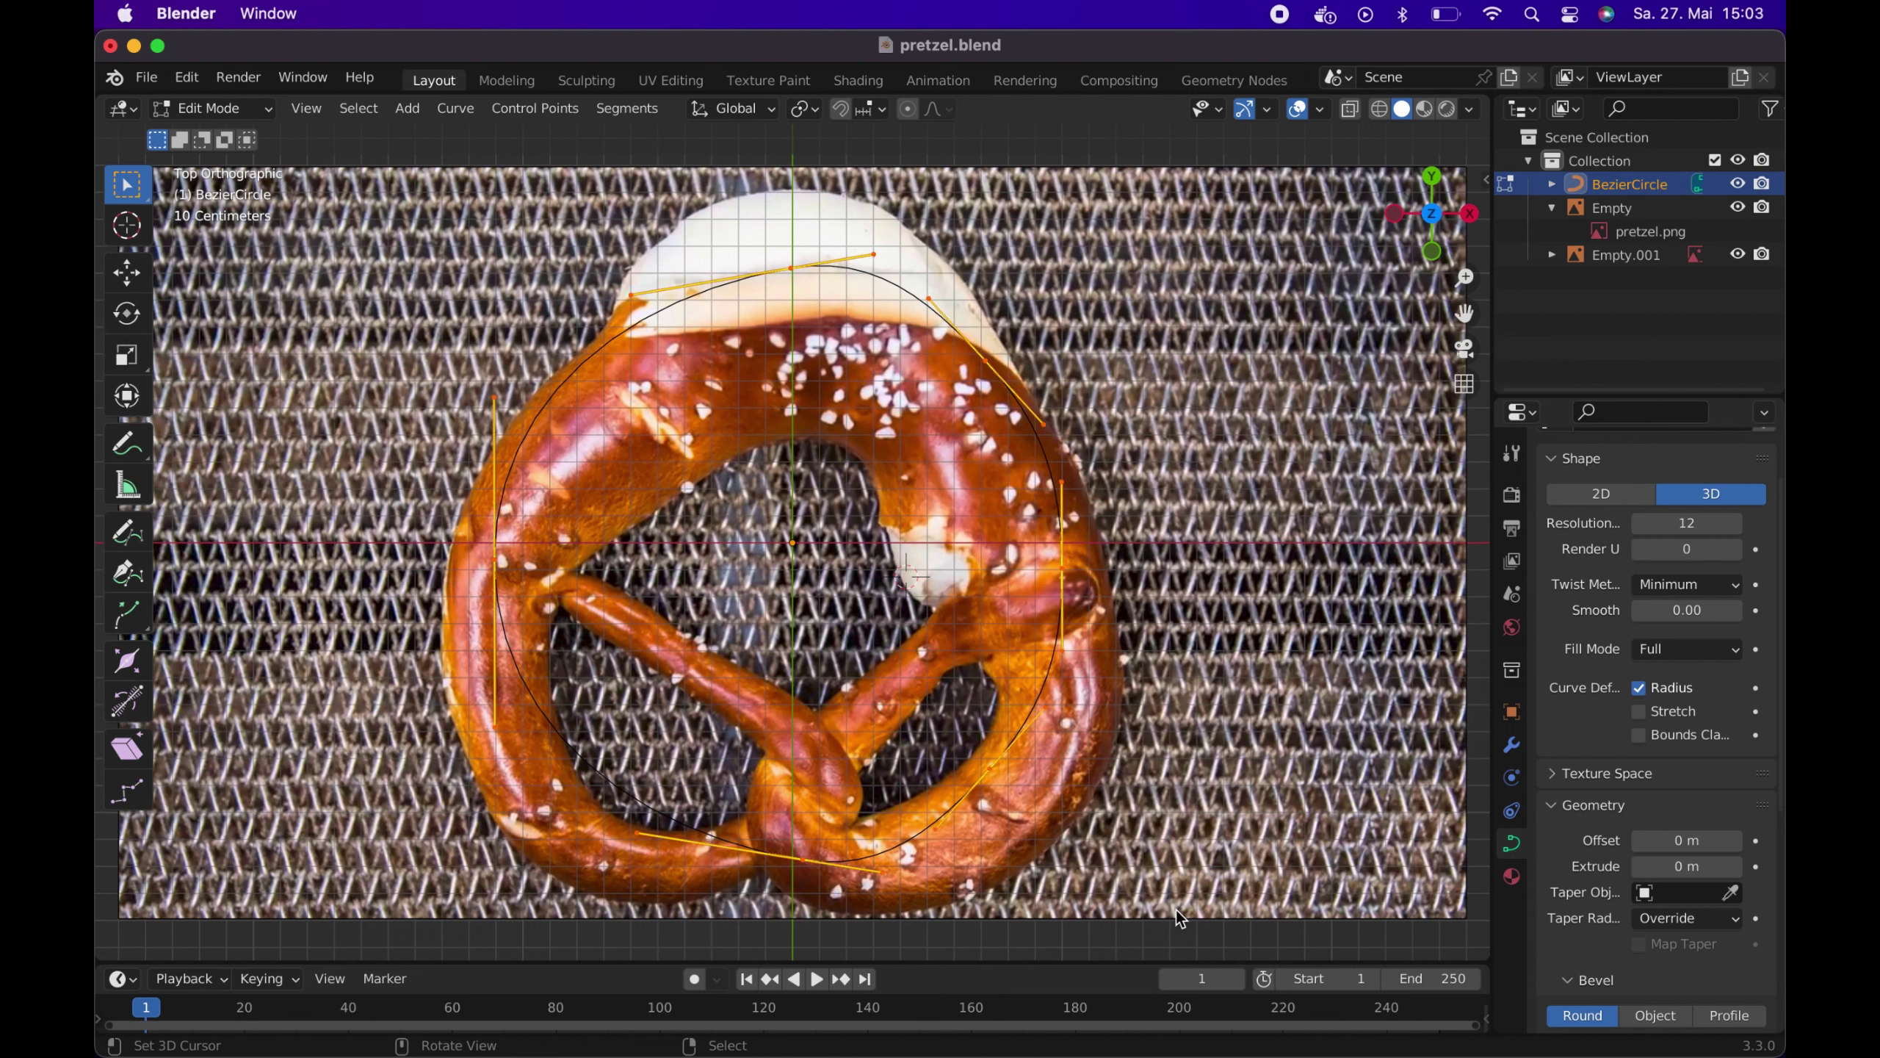
key(alt+a)
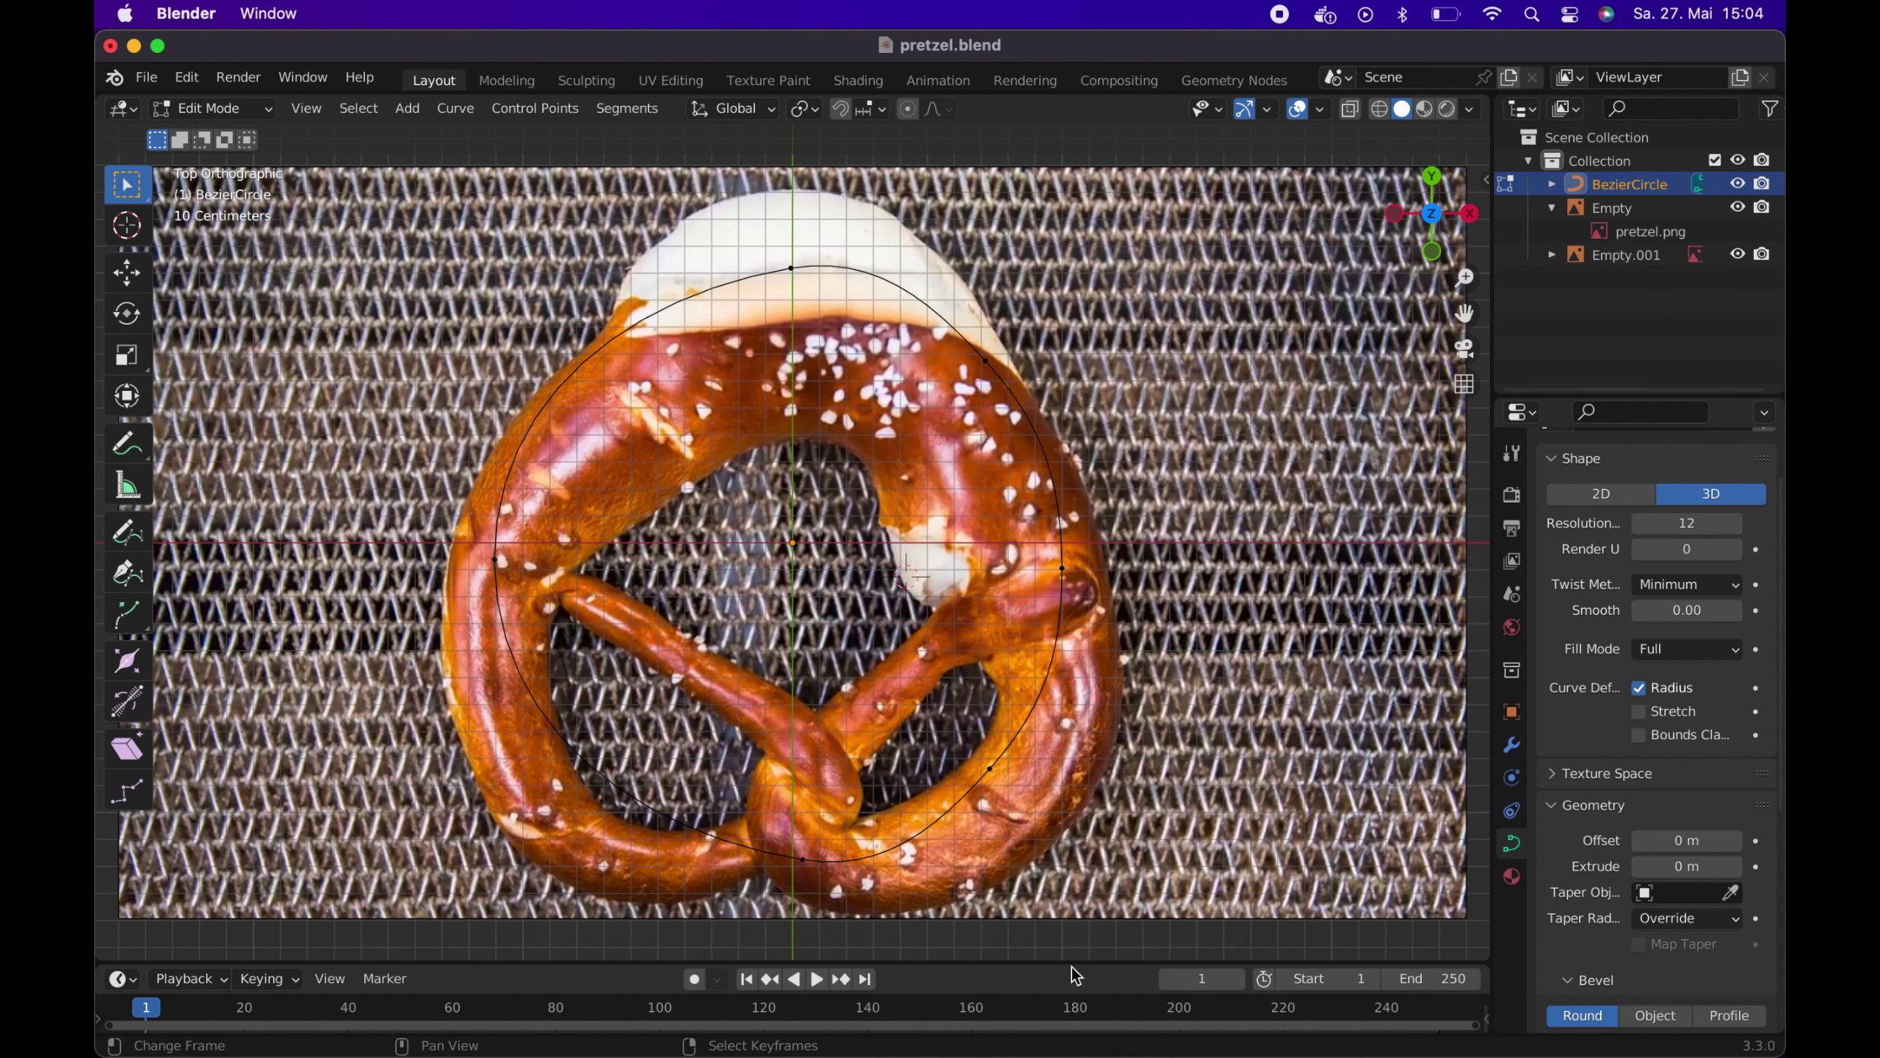
Delete the lower-right curve segment to open the circle's loop
click(800, 858)
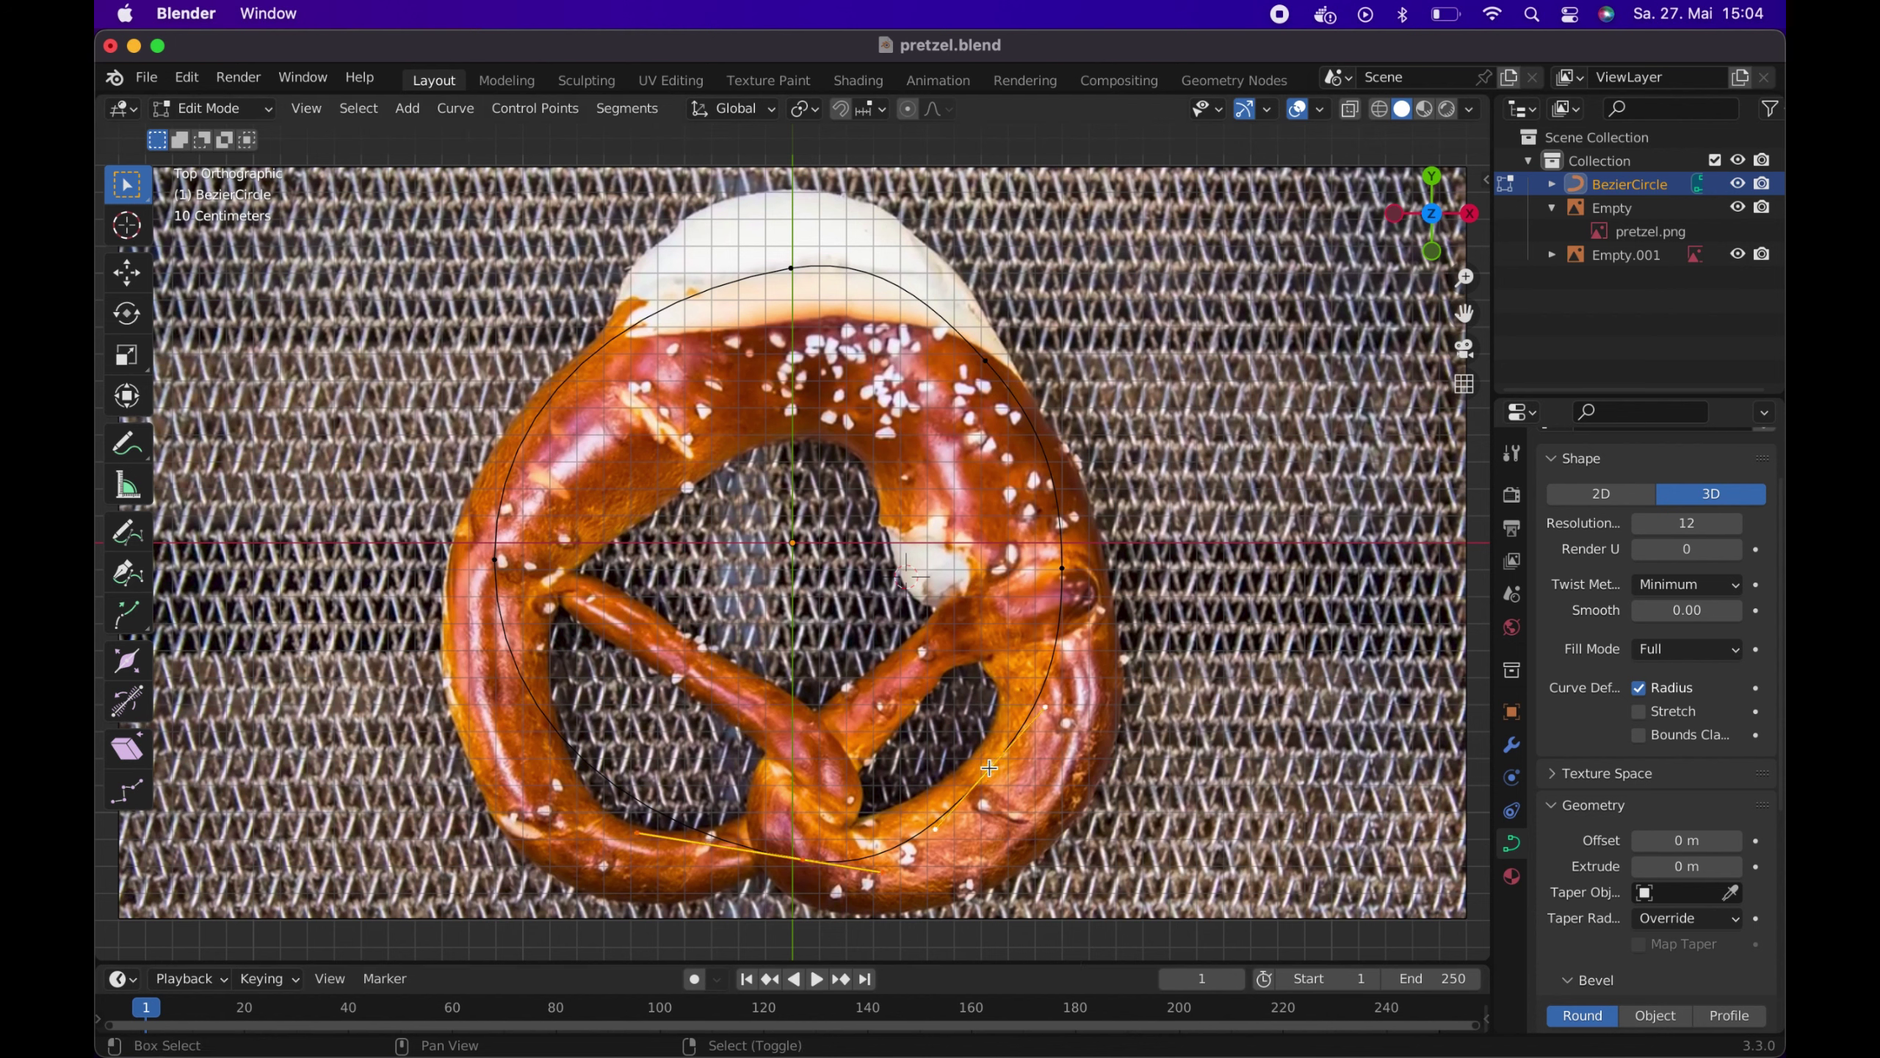
key(x)
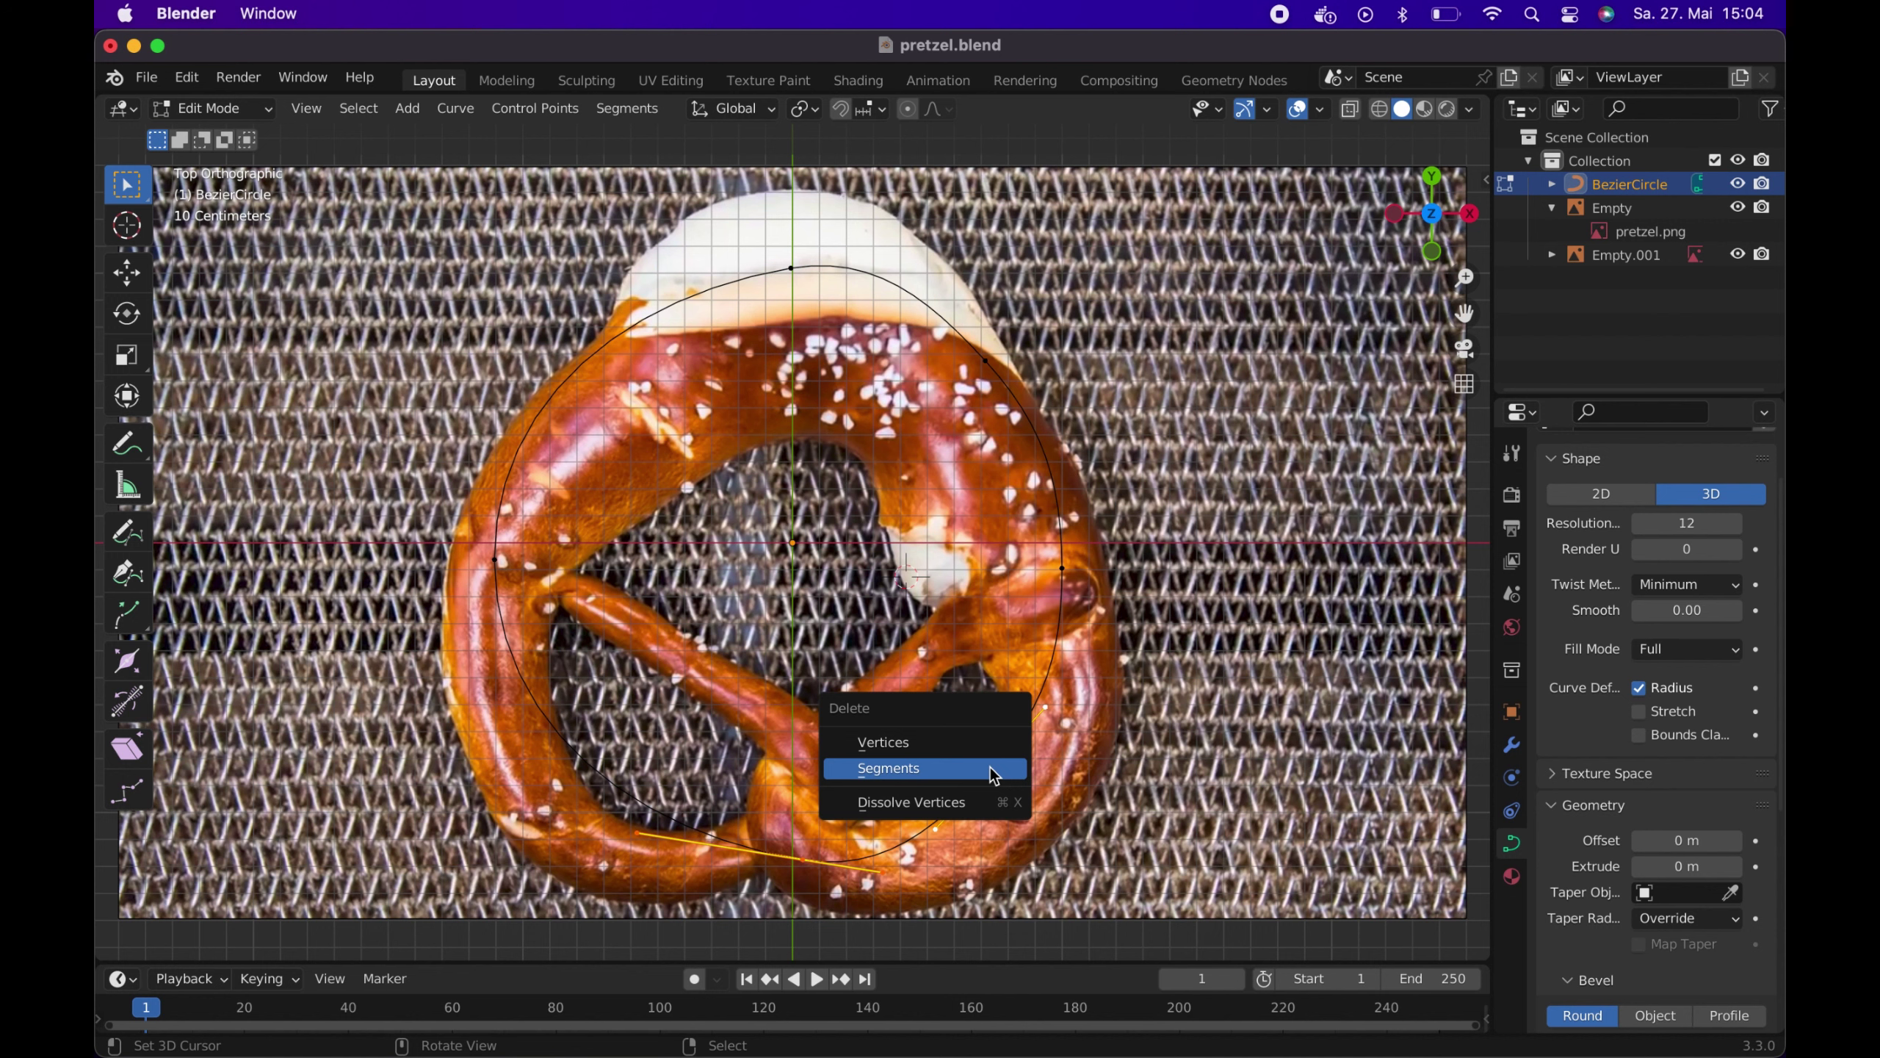
click(991, 767)
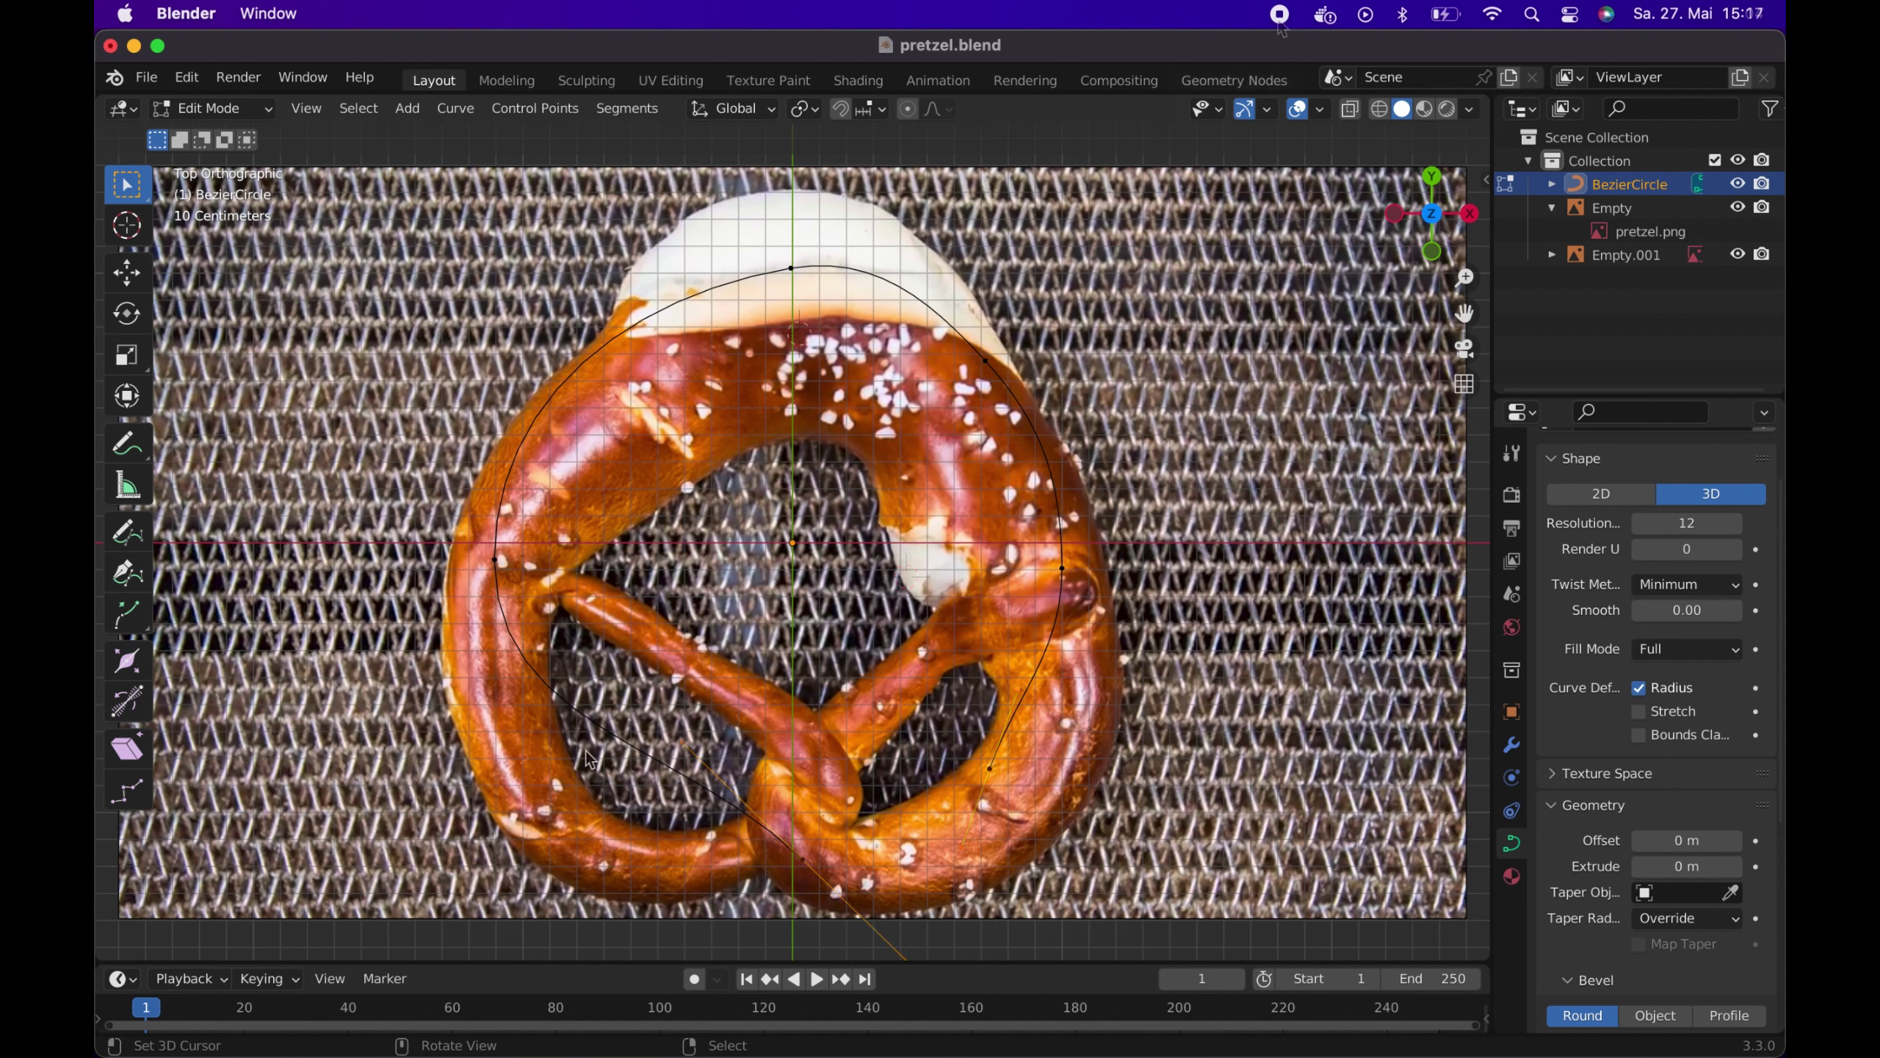
click(589, 760)
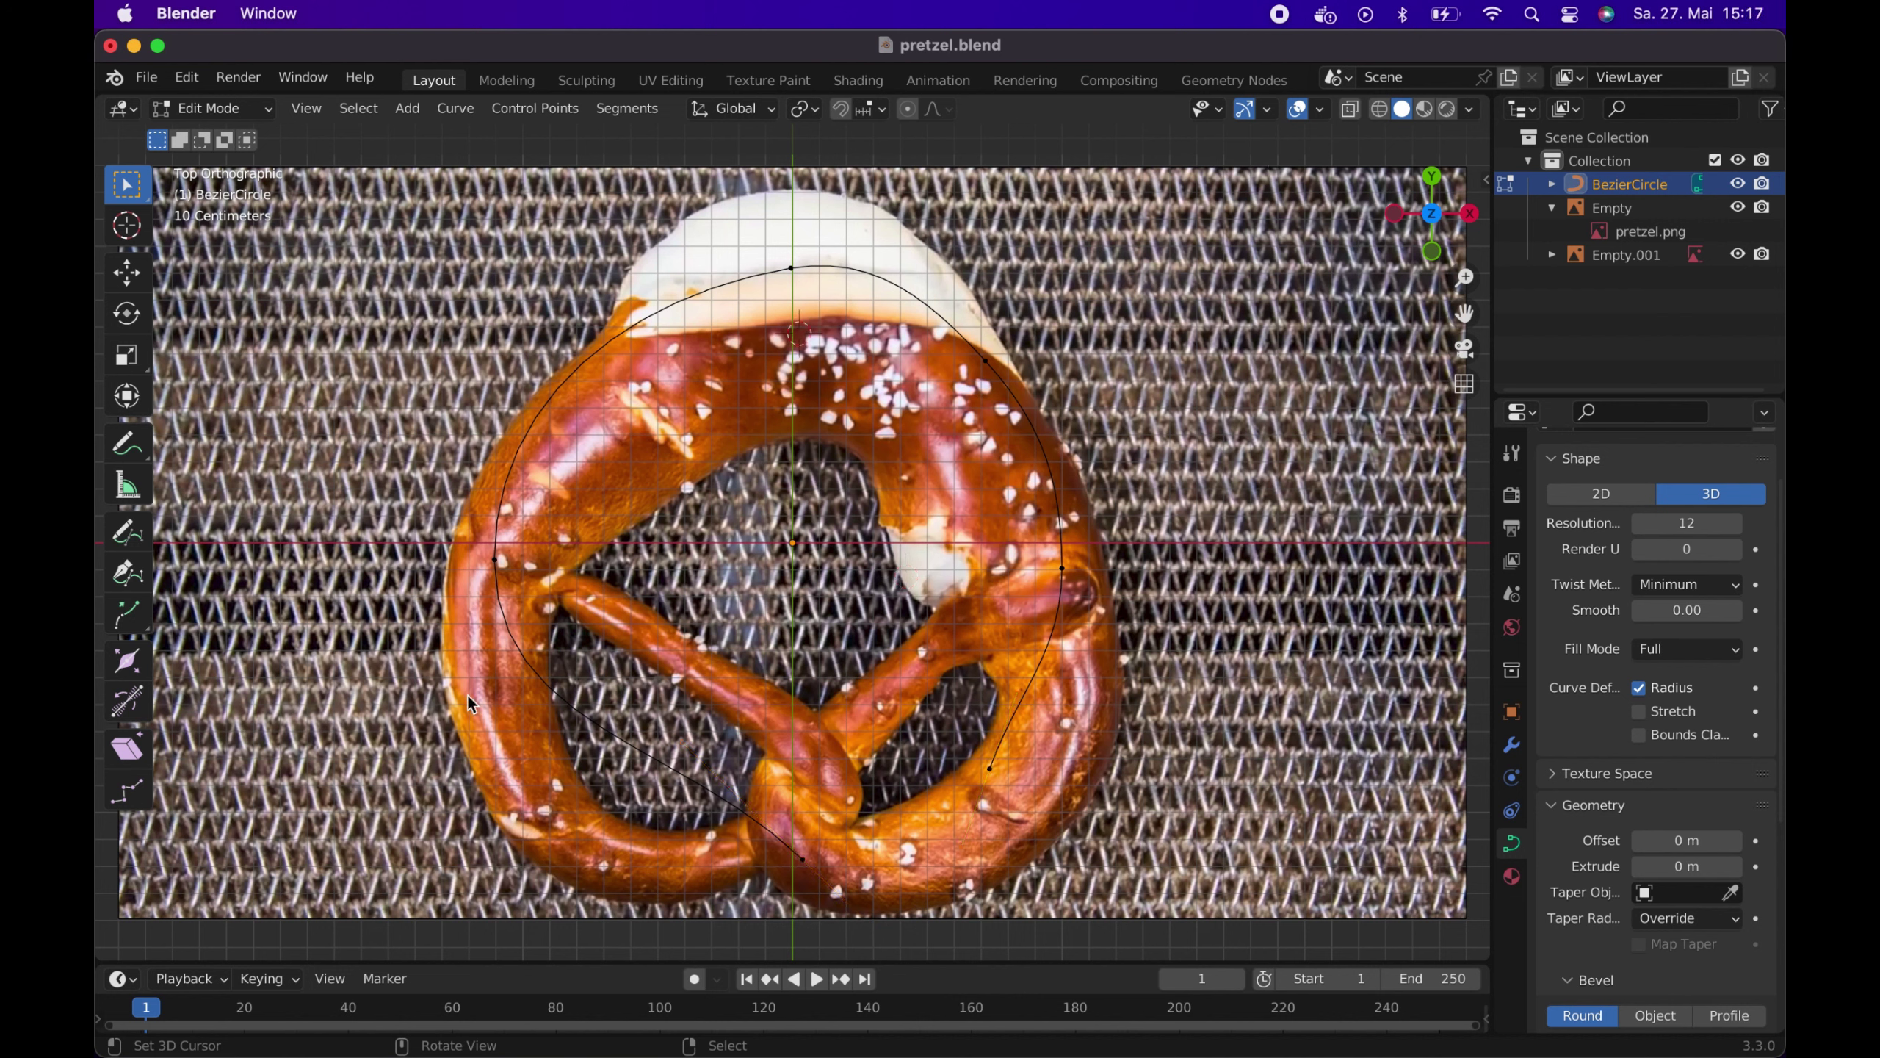
Subdivide the segment between the left and bottom points to add a control point
click(493, 559)
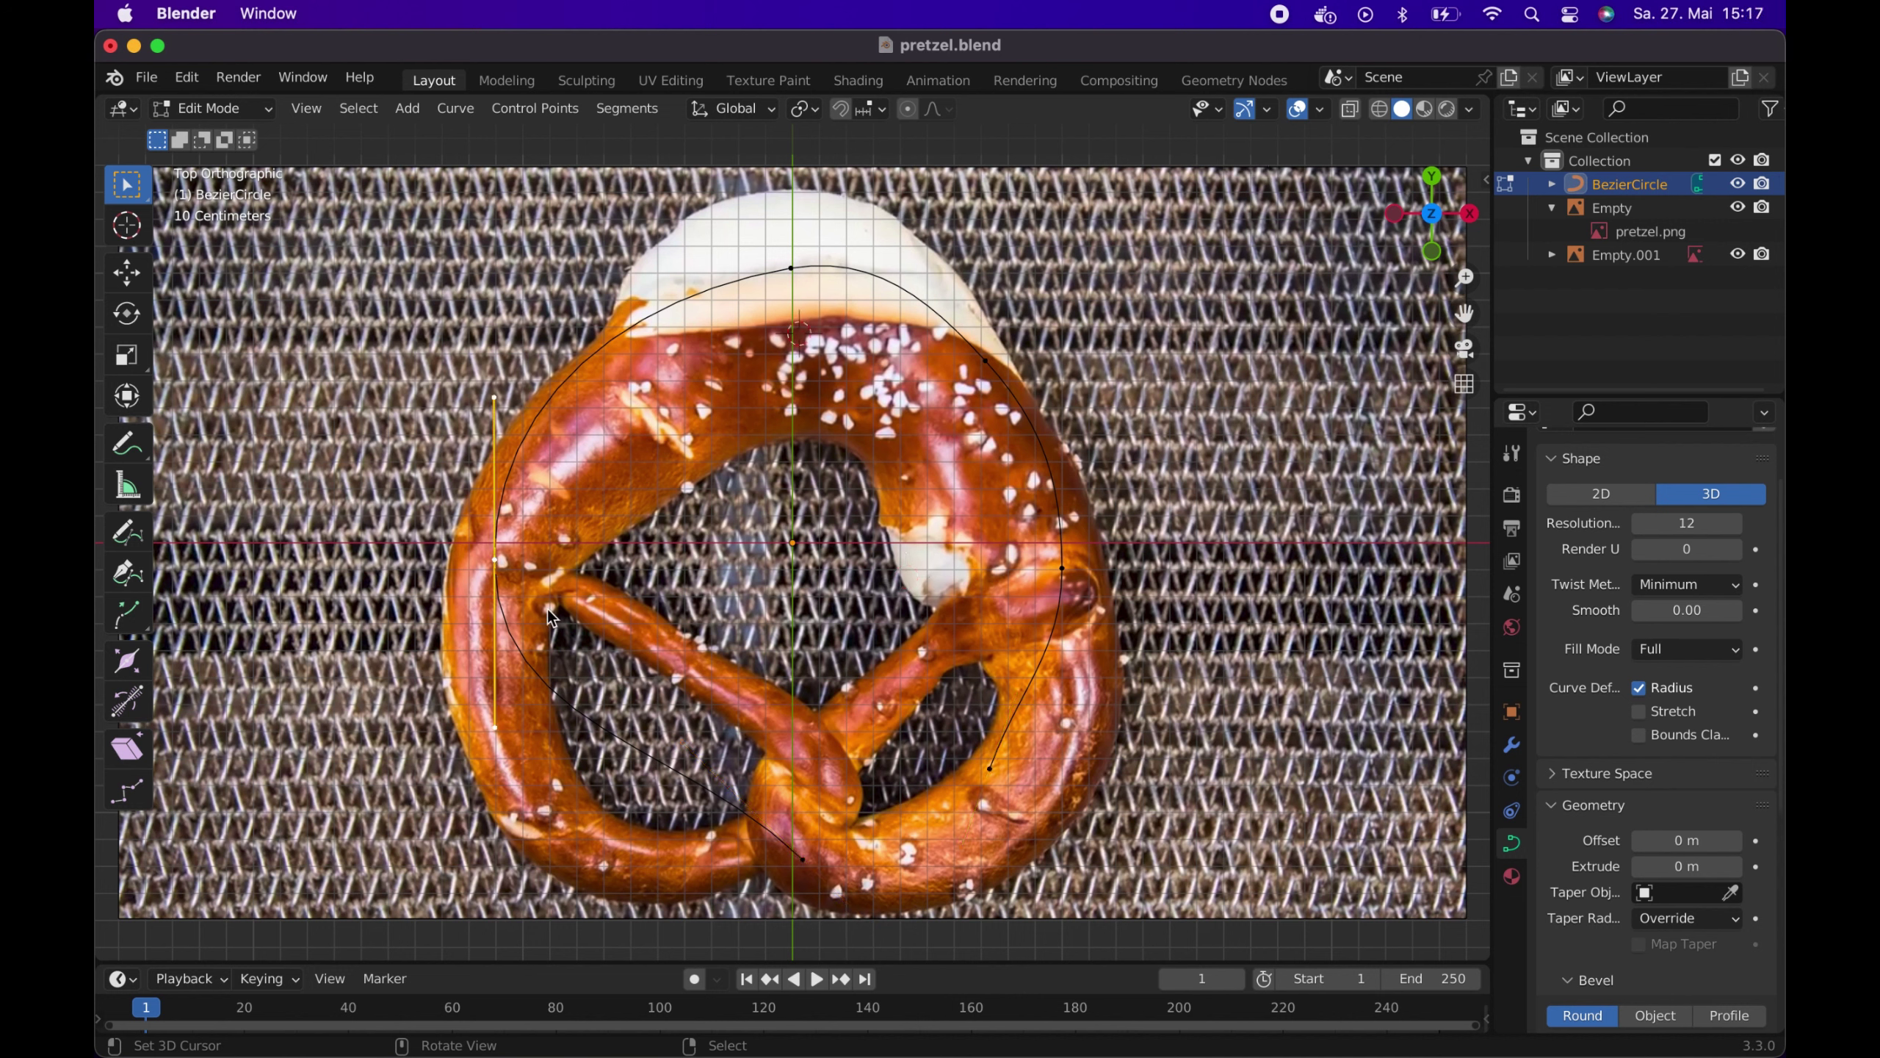
shift+click(804, 861)
click(637, 110)
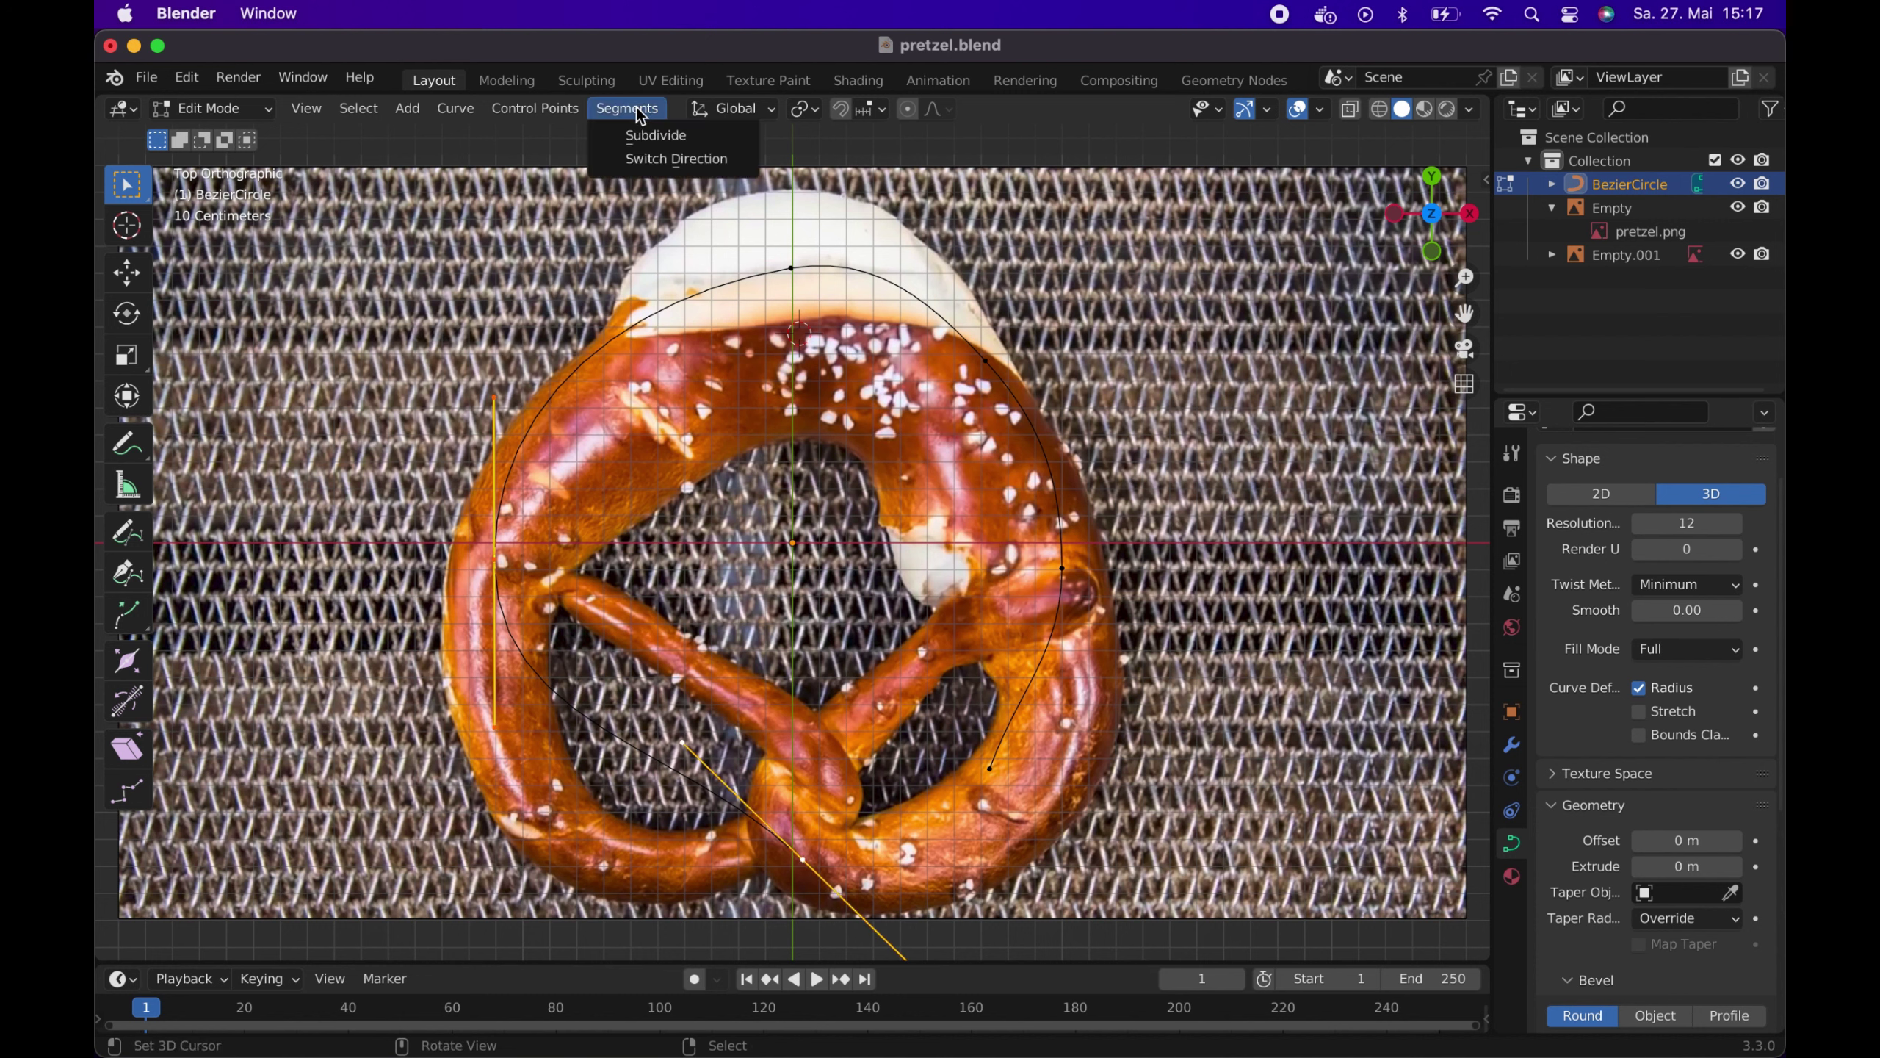
click(649, 141)
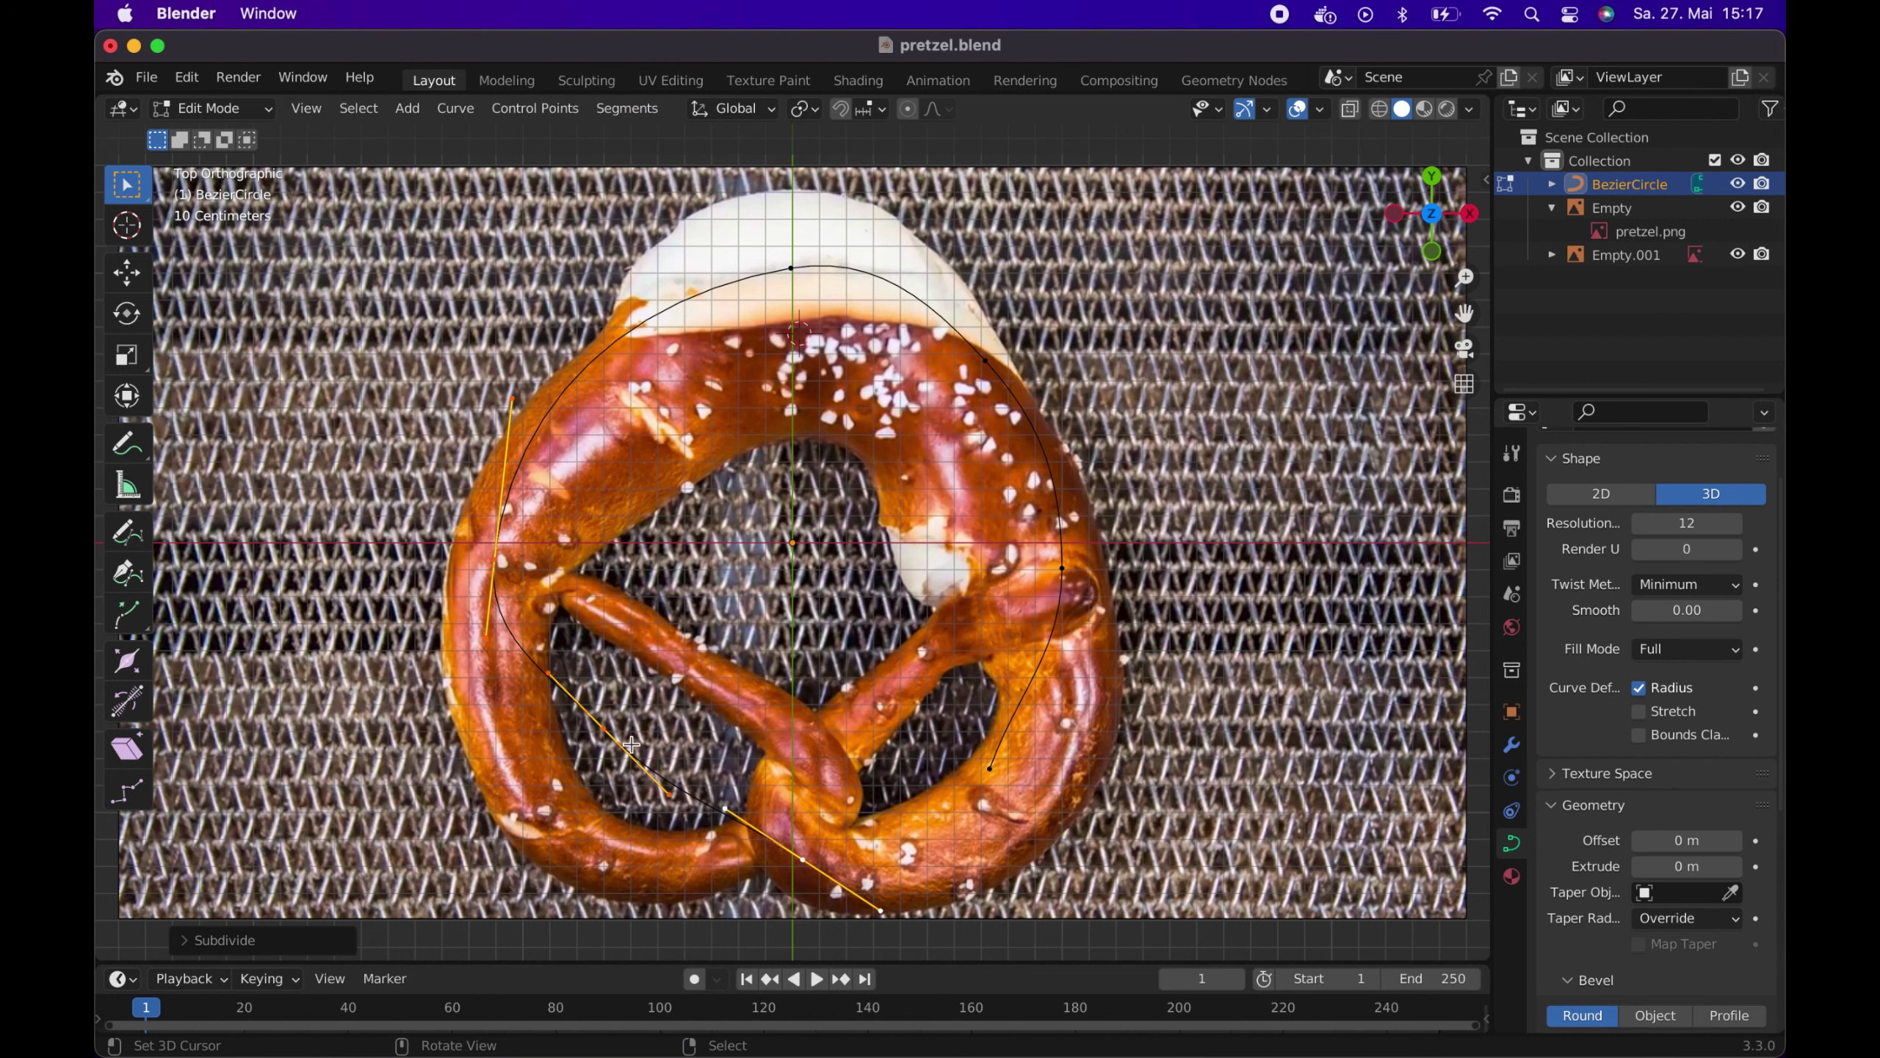
click(615, 700)
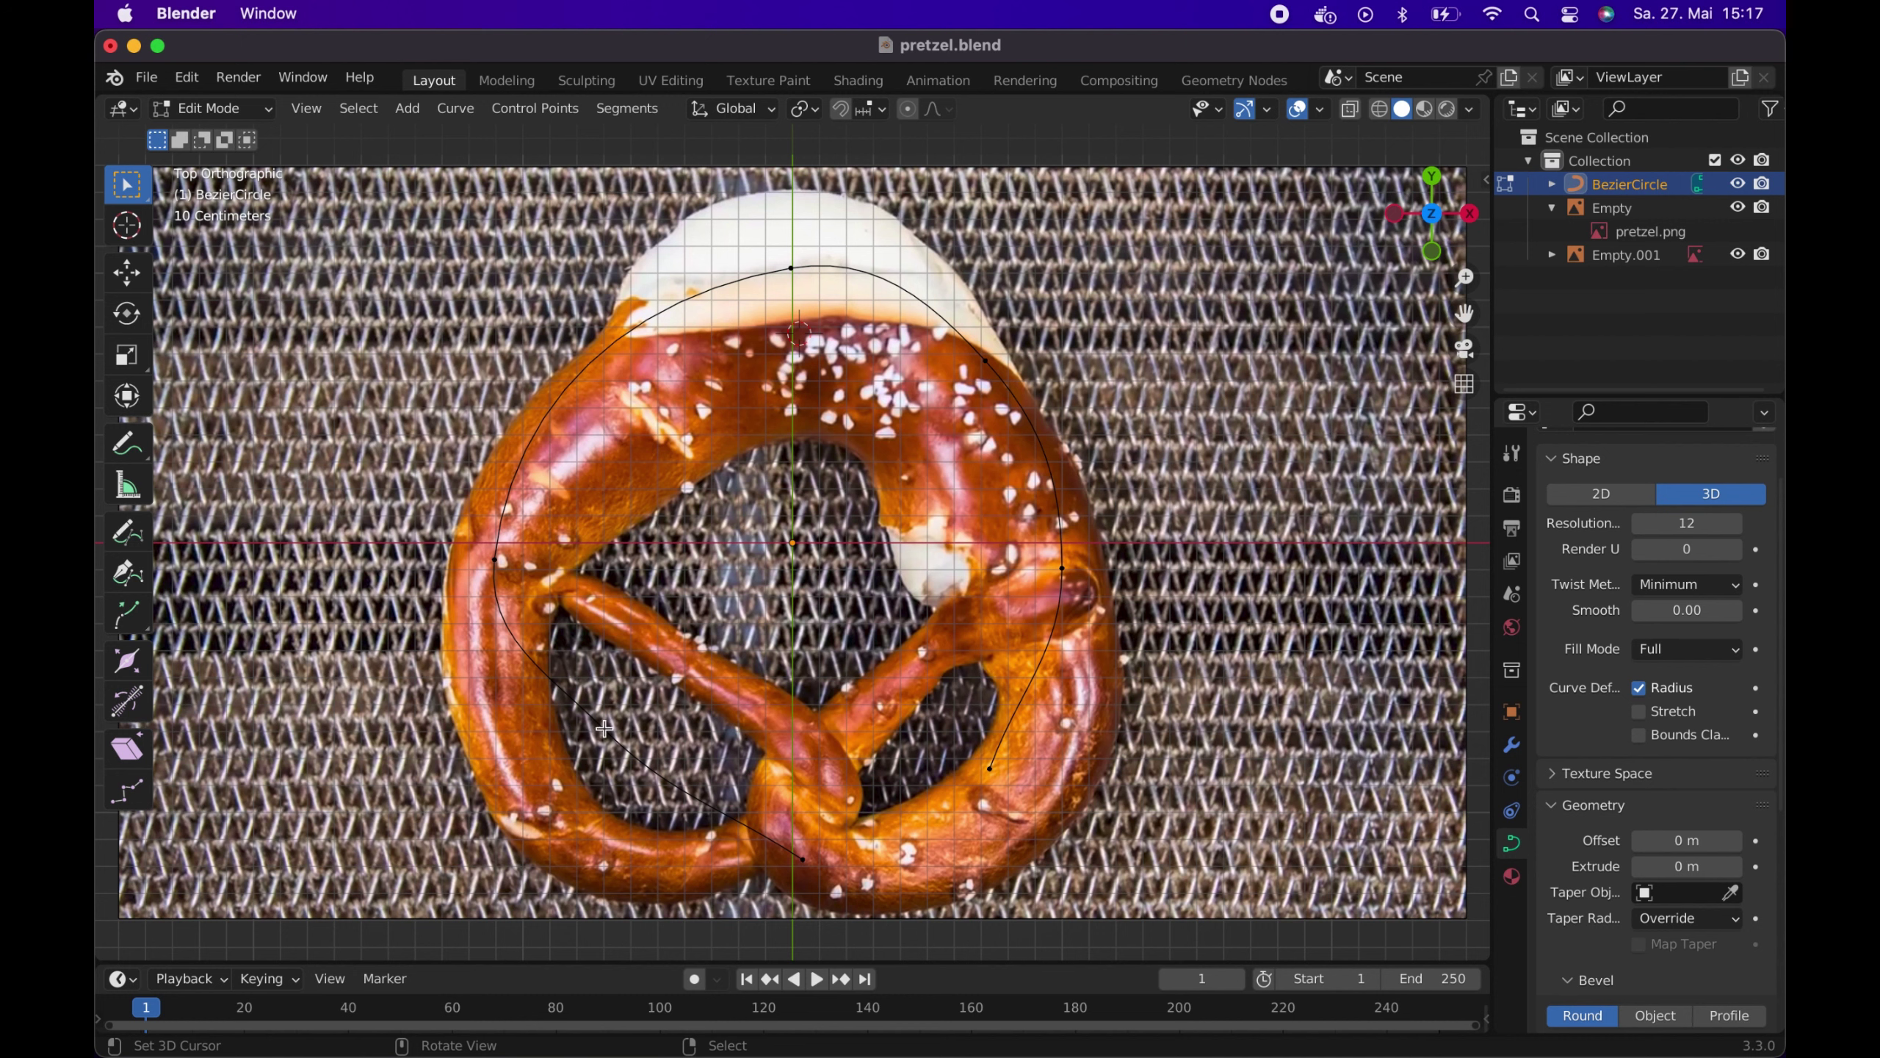
Move the lower-left point along the pretzel and extrude the curve into the knot and to the left side
click(604, 728)
drag(604, 728, 545, 822)
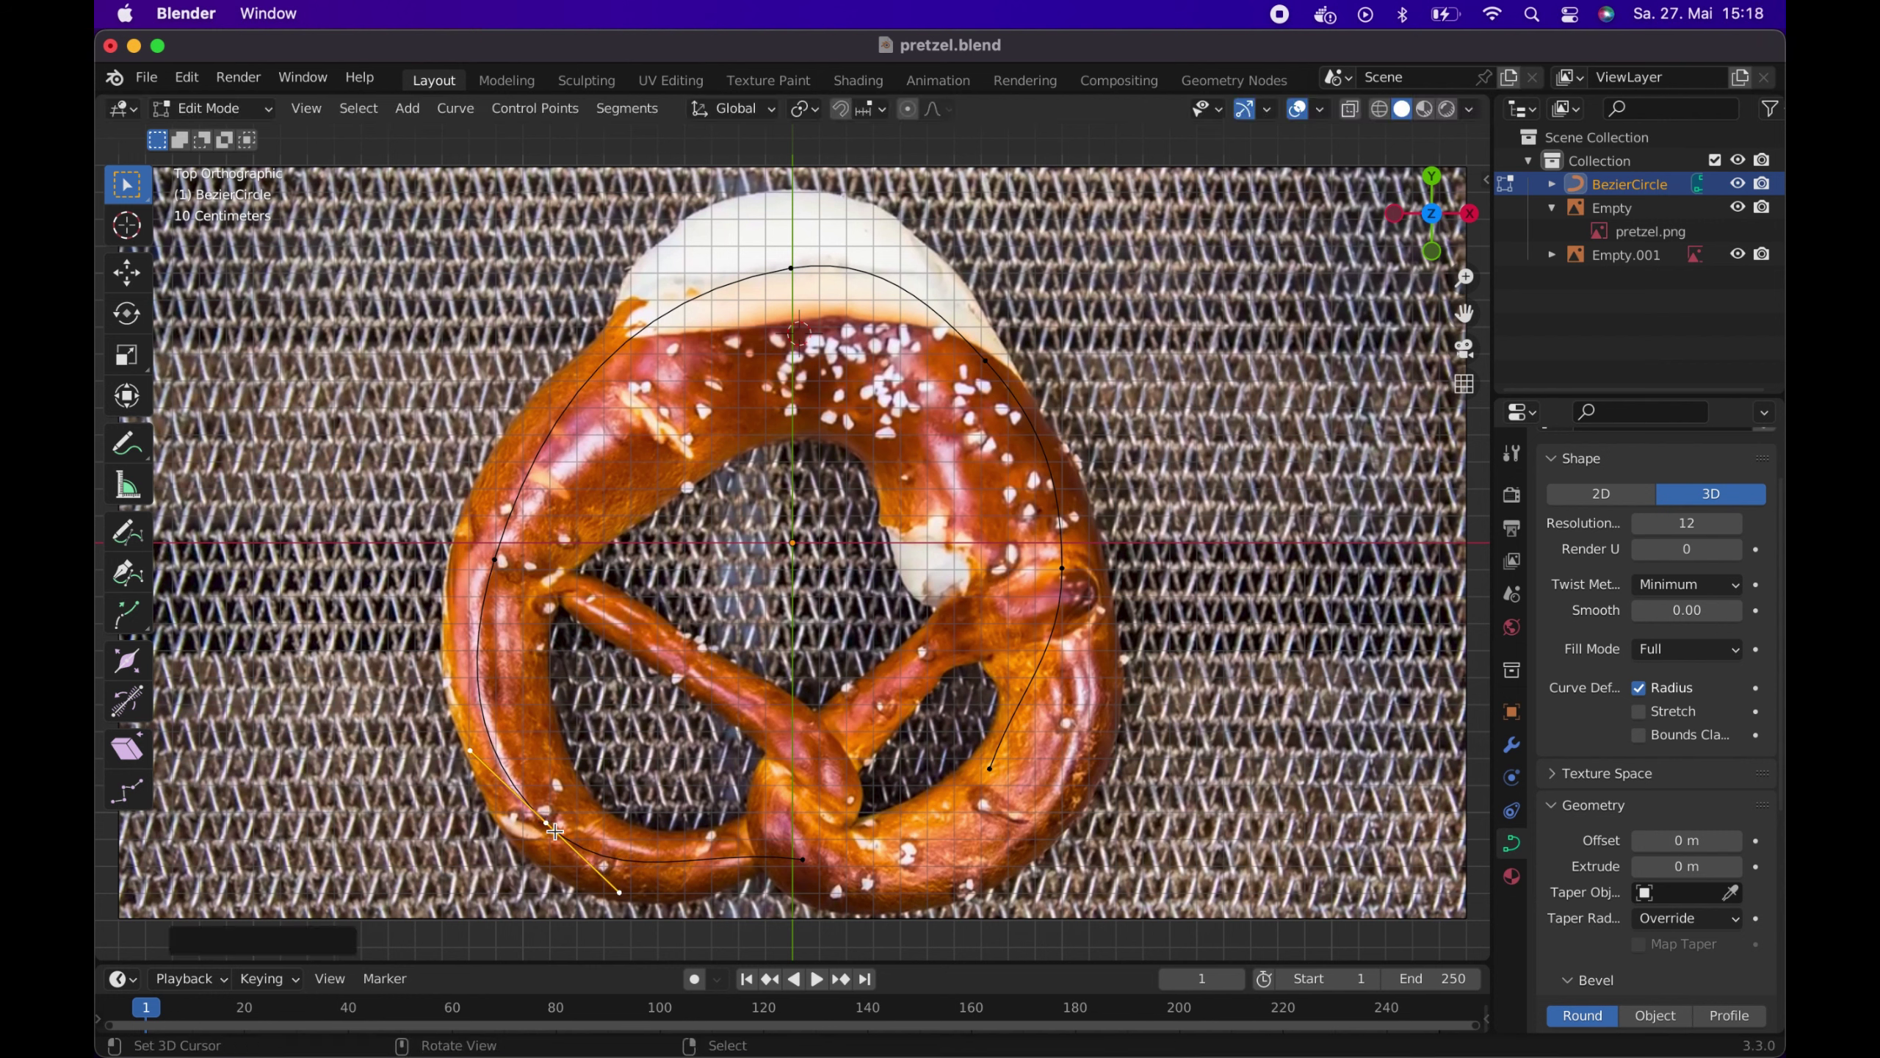
click(802, 859)
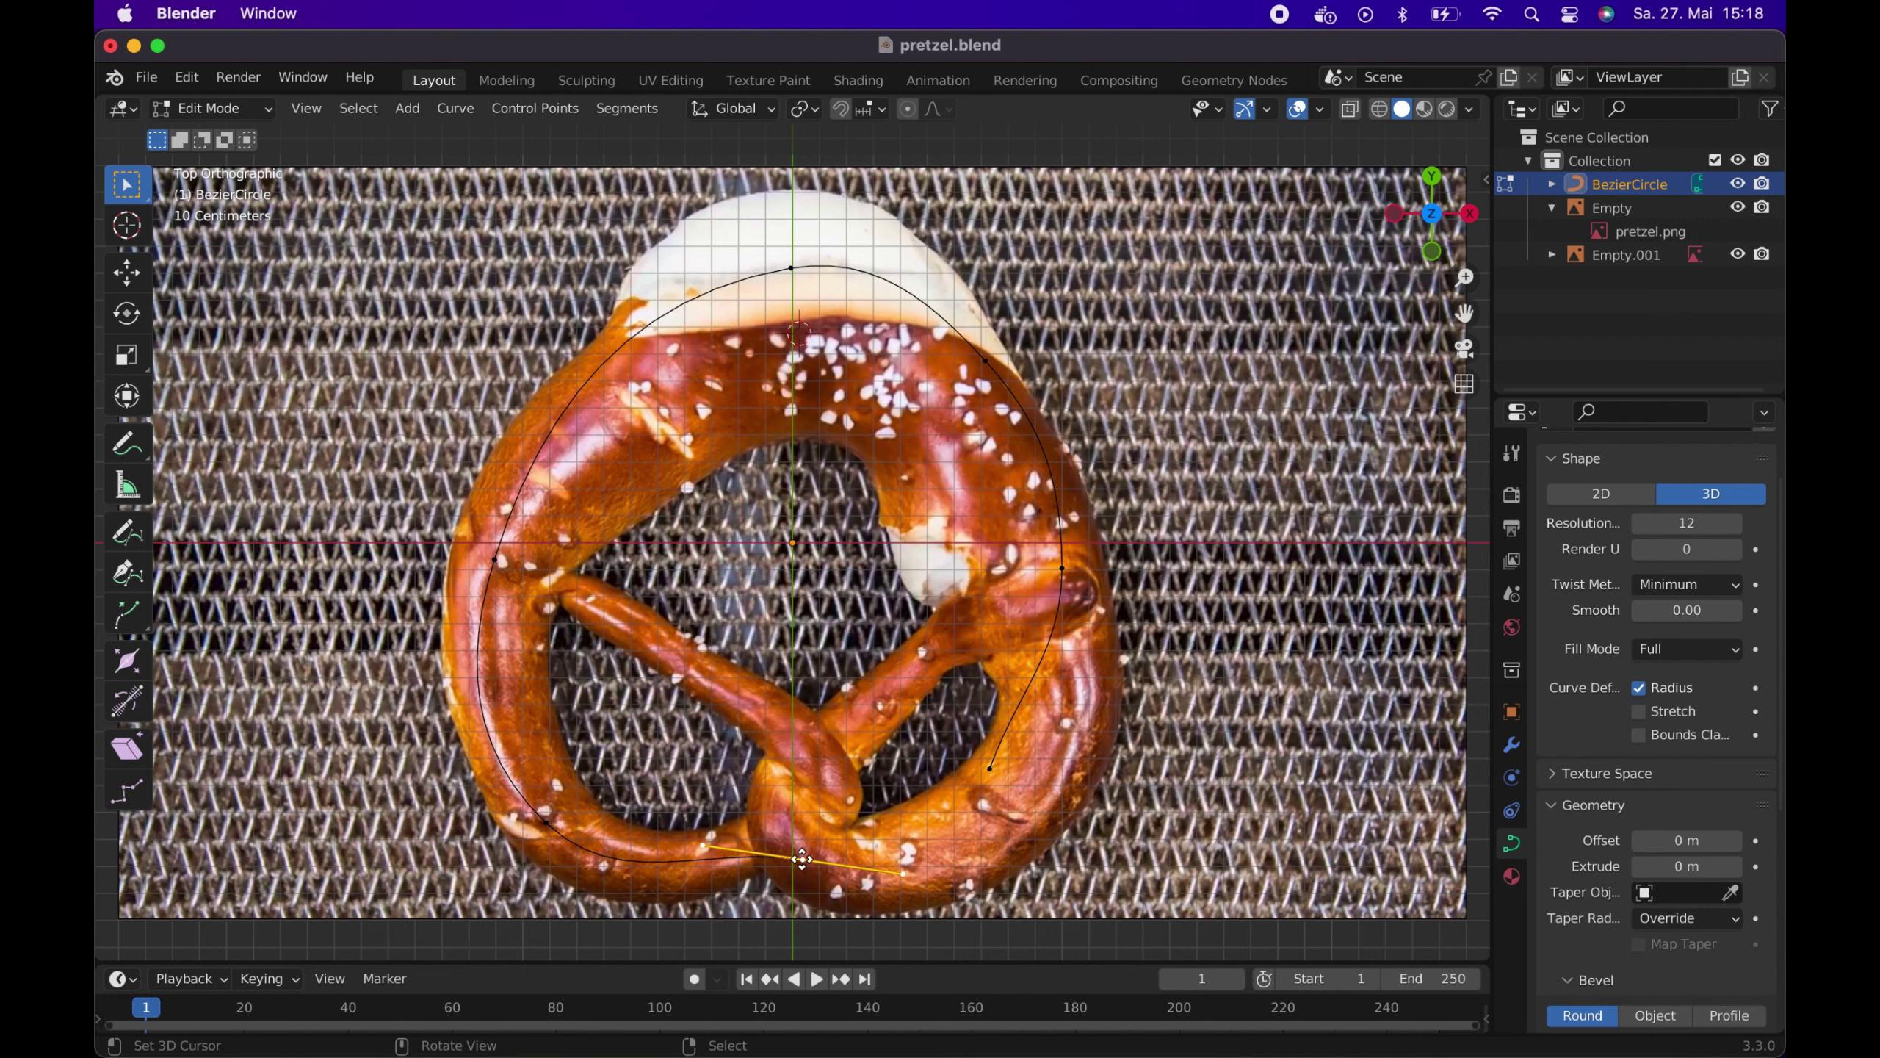
drag(802, 859, 834, 773)
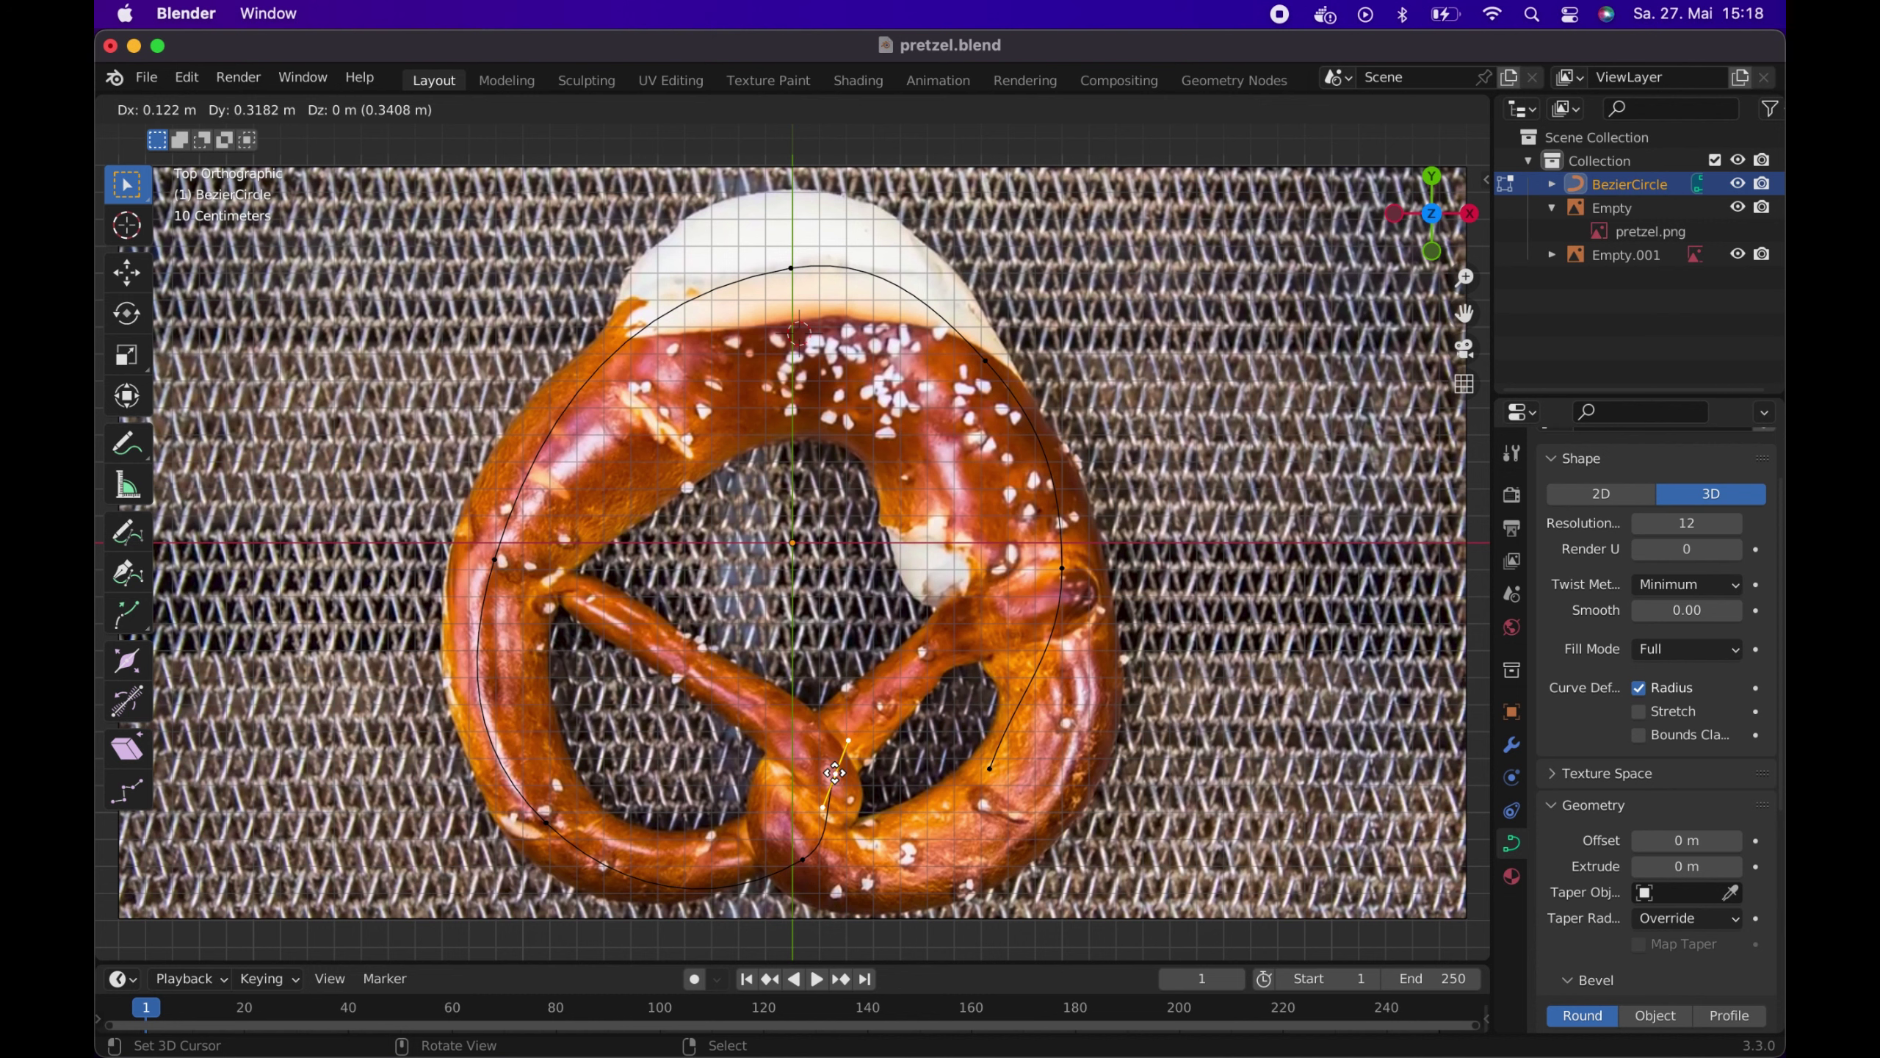
click(834, 773)
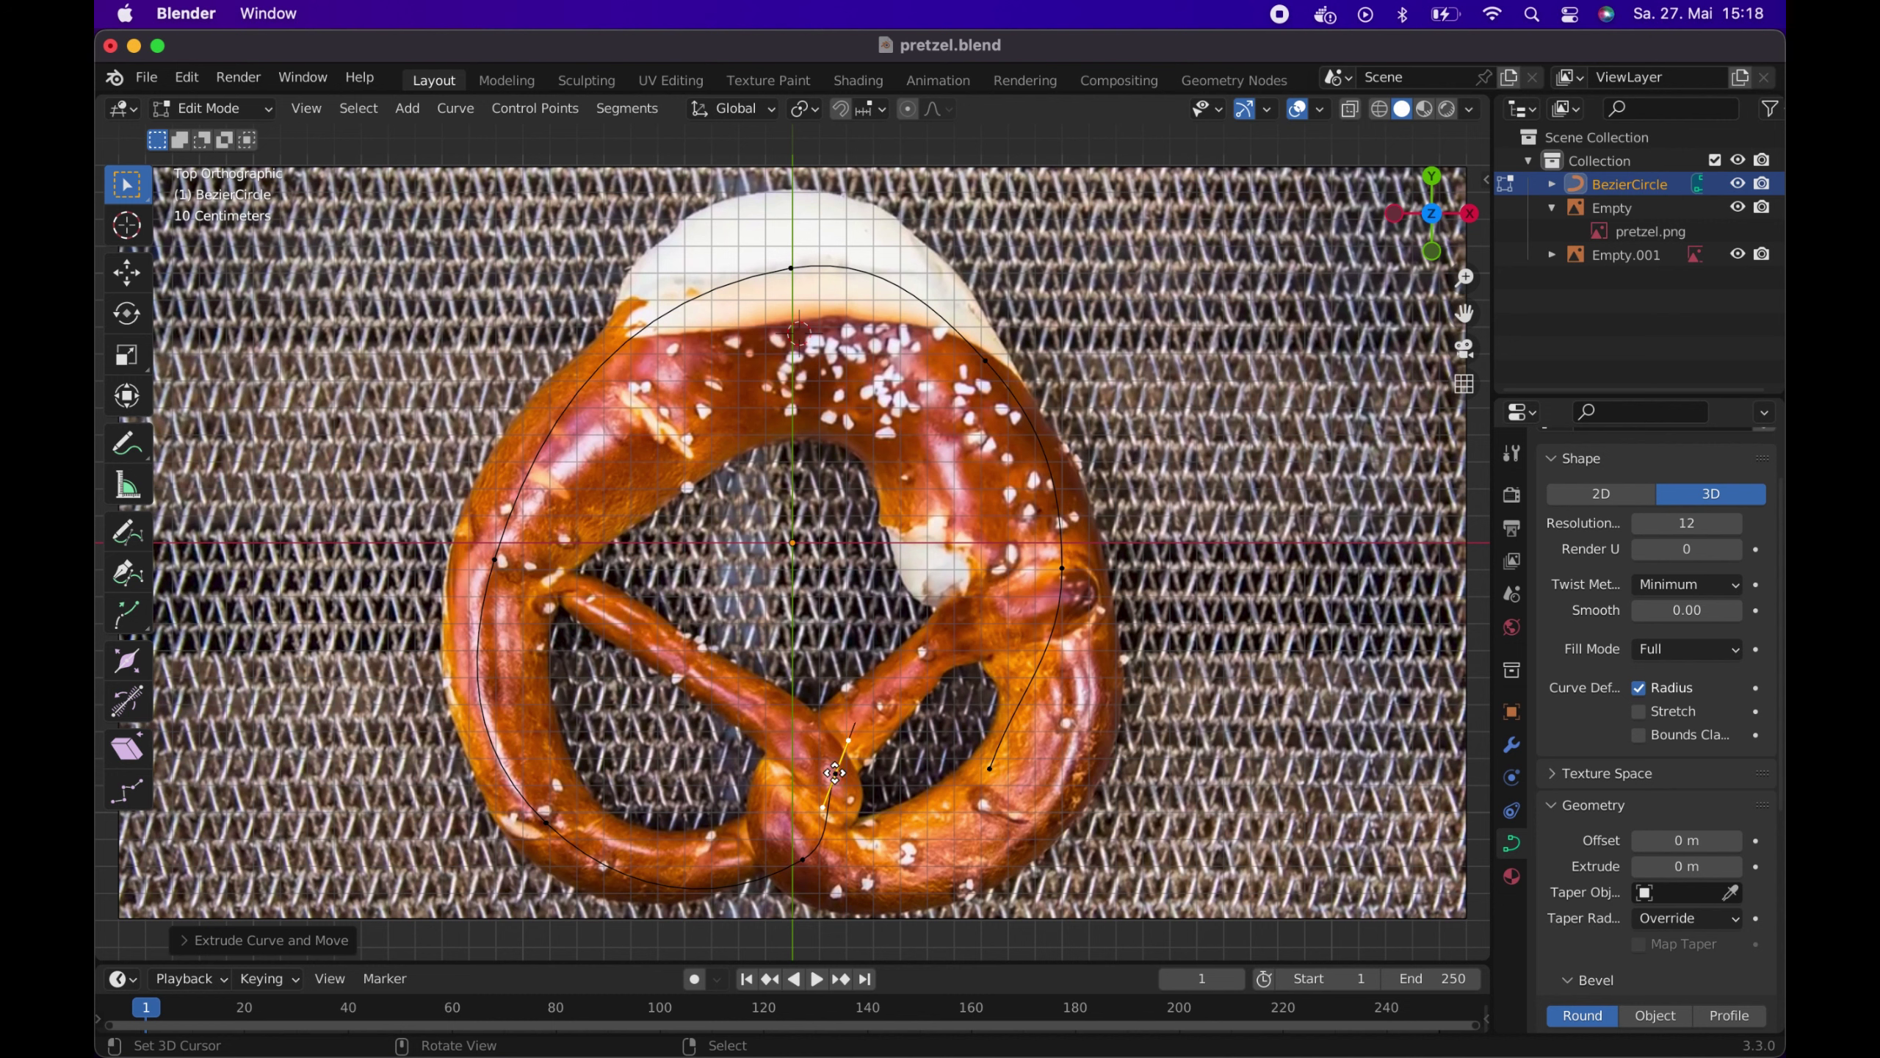
key(g)
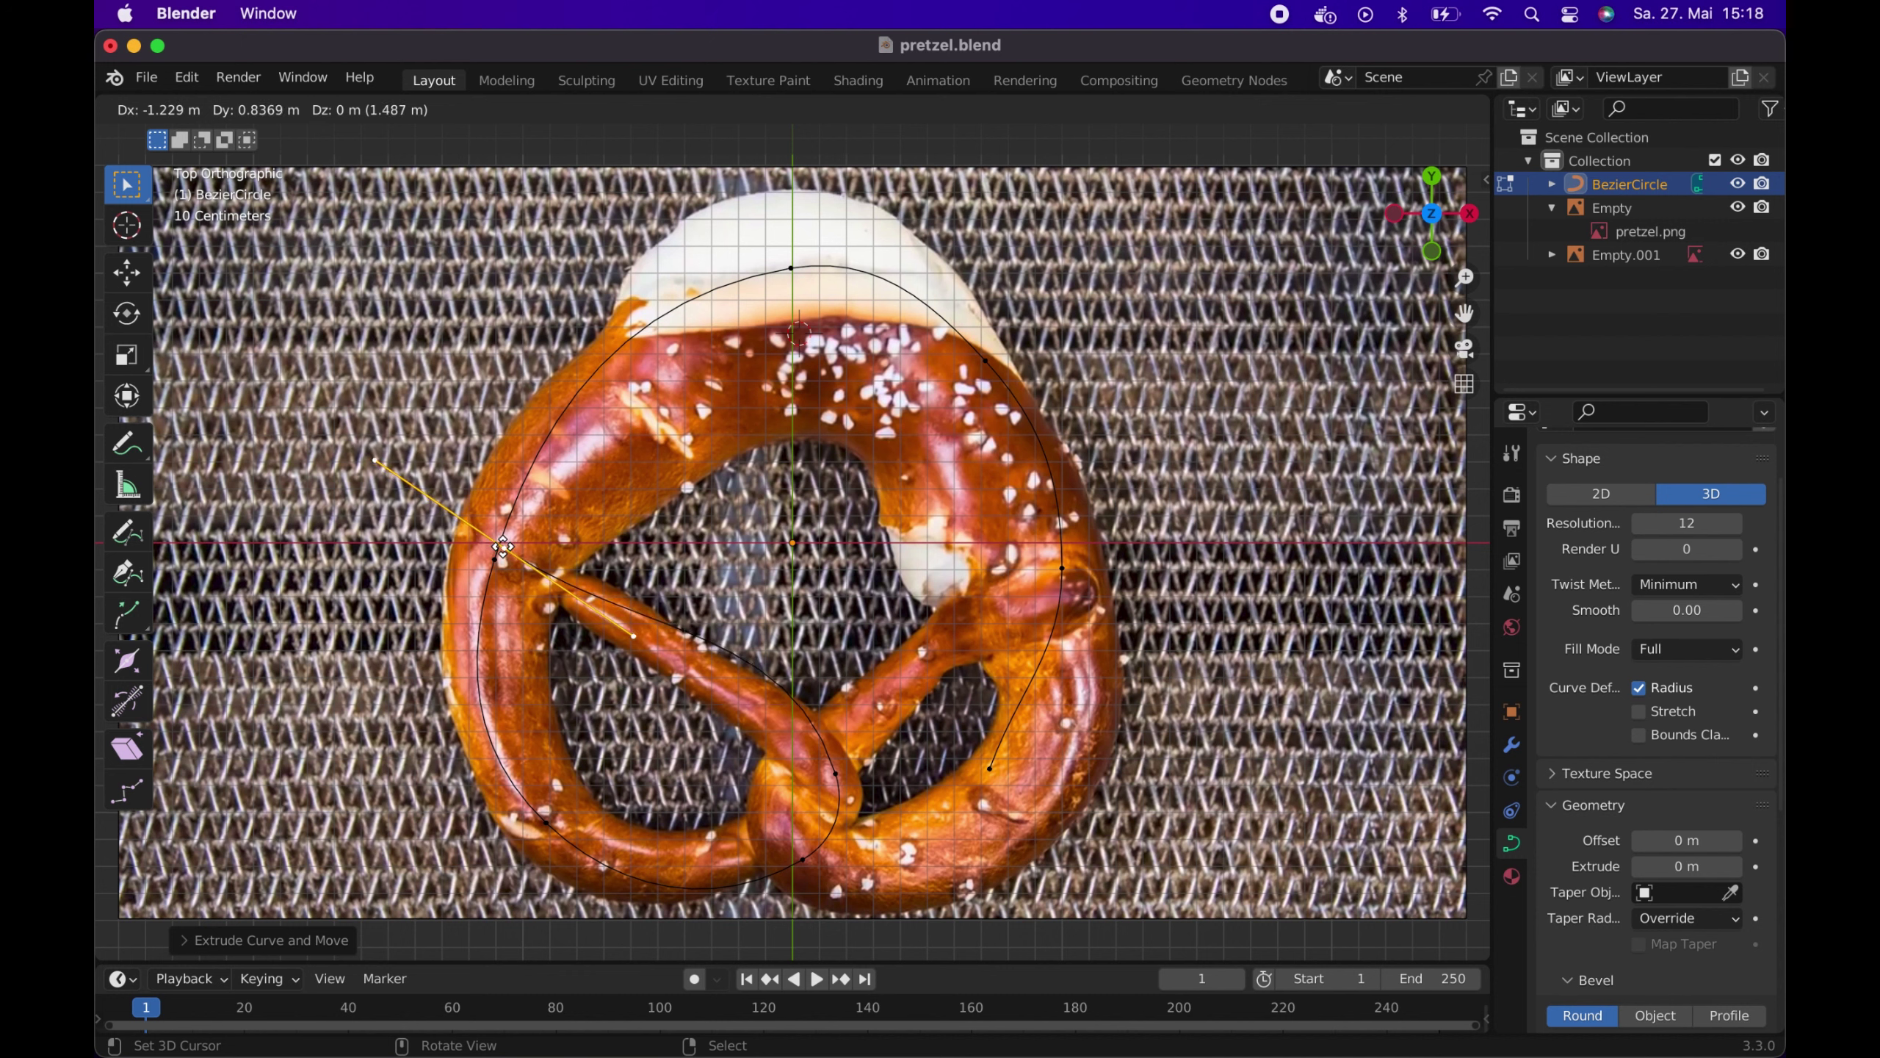
click(503, 546)
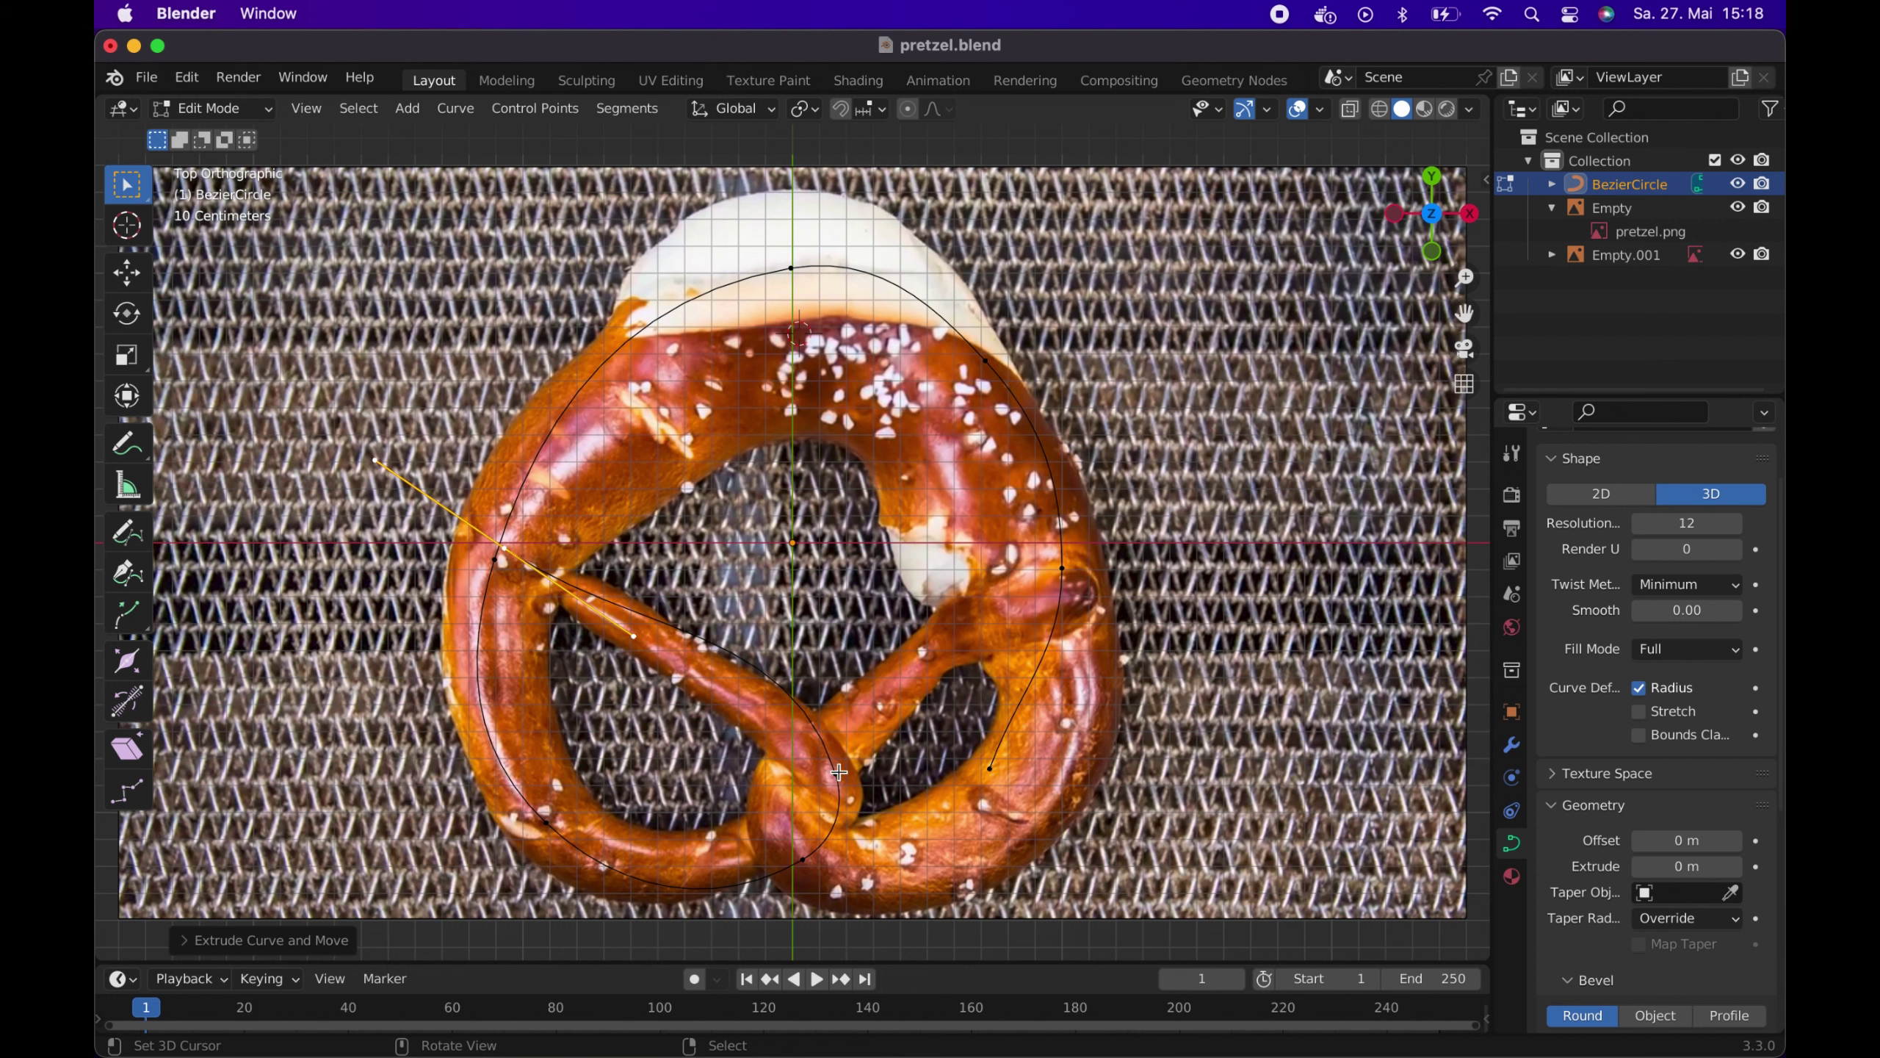
Adjust the knot point and its handle so the curve follows the crossing arm
key(g)
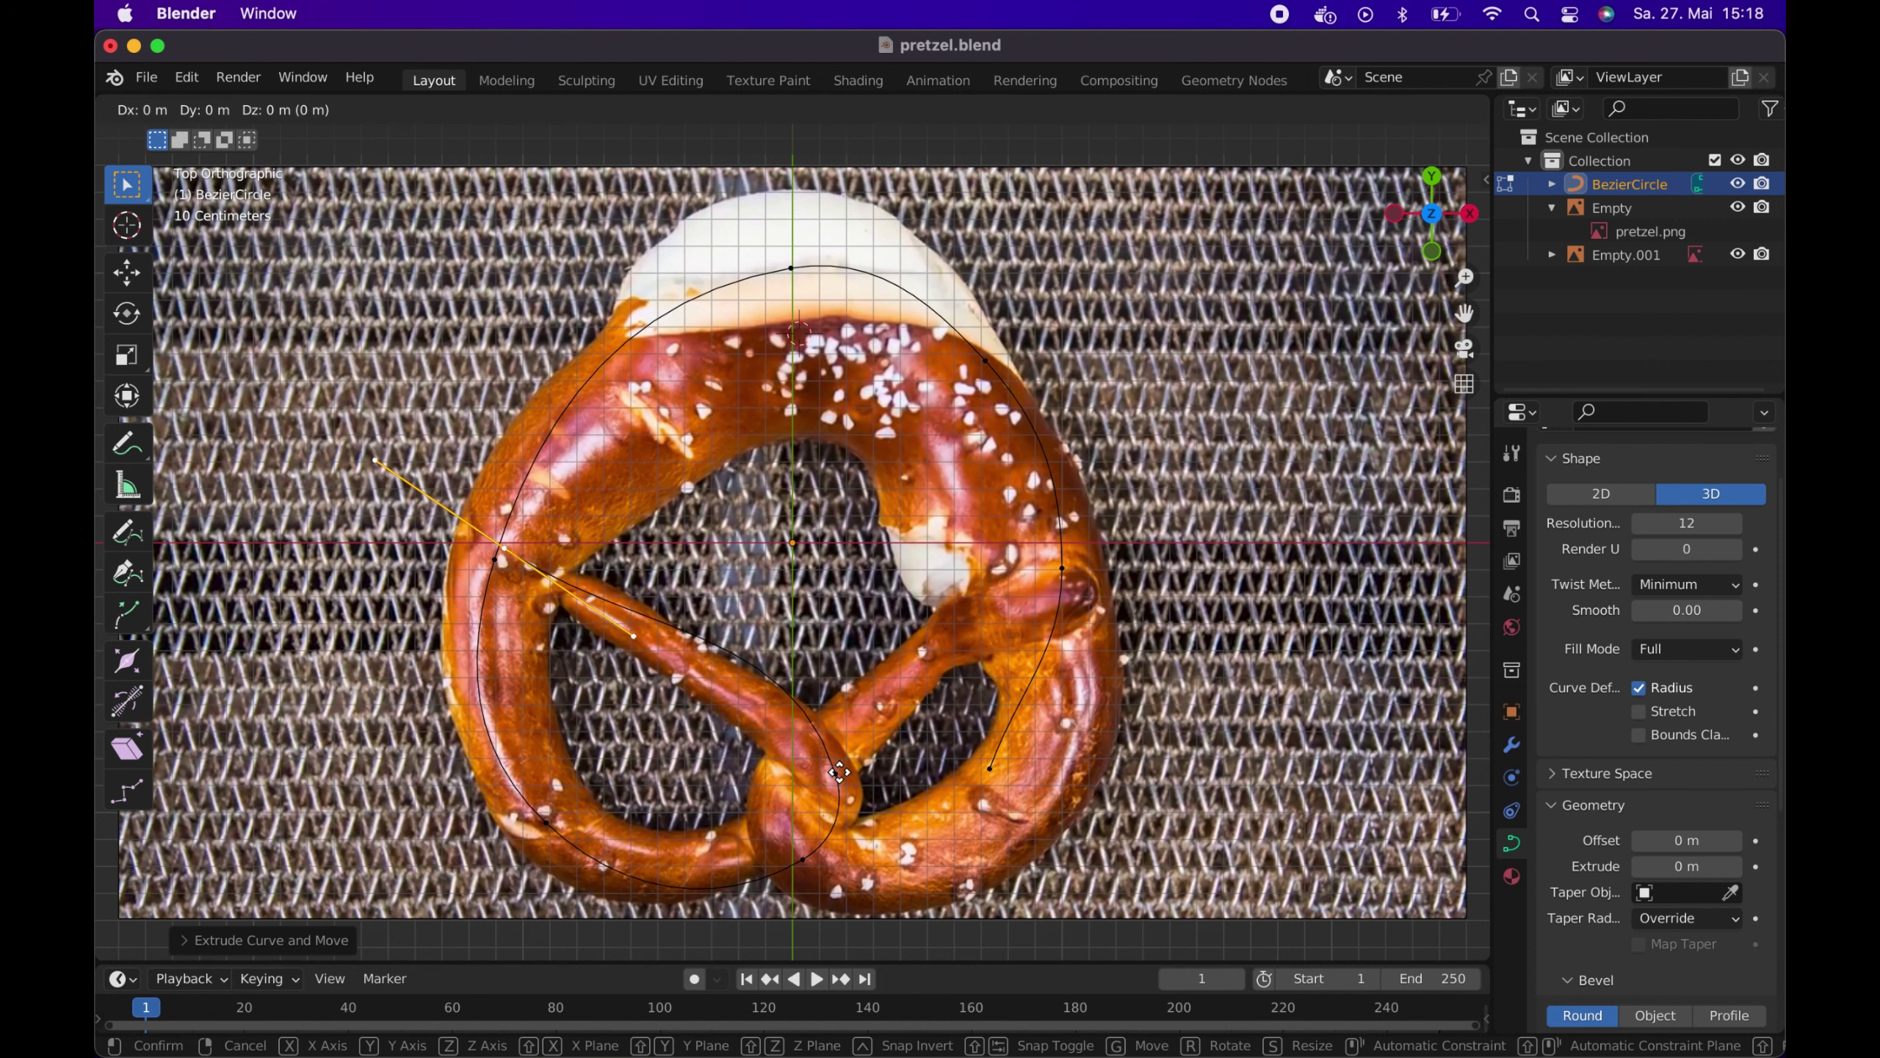
click(836, 773)
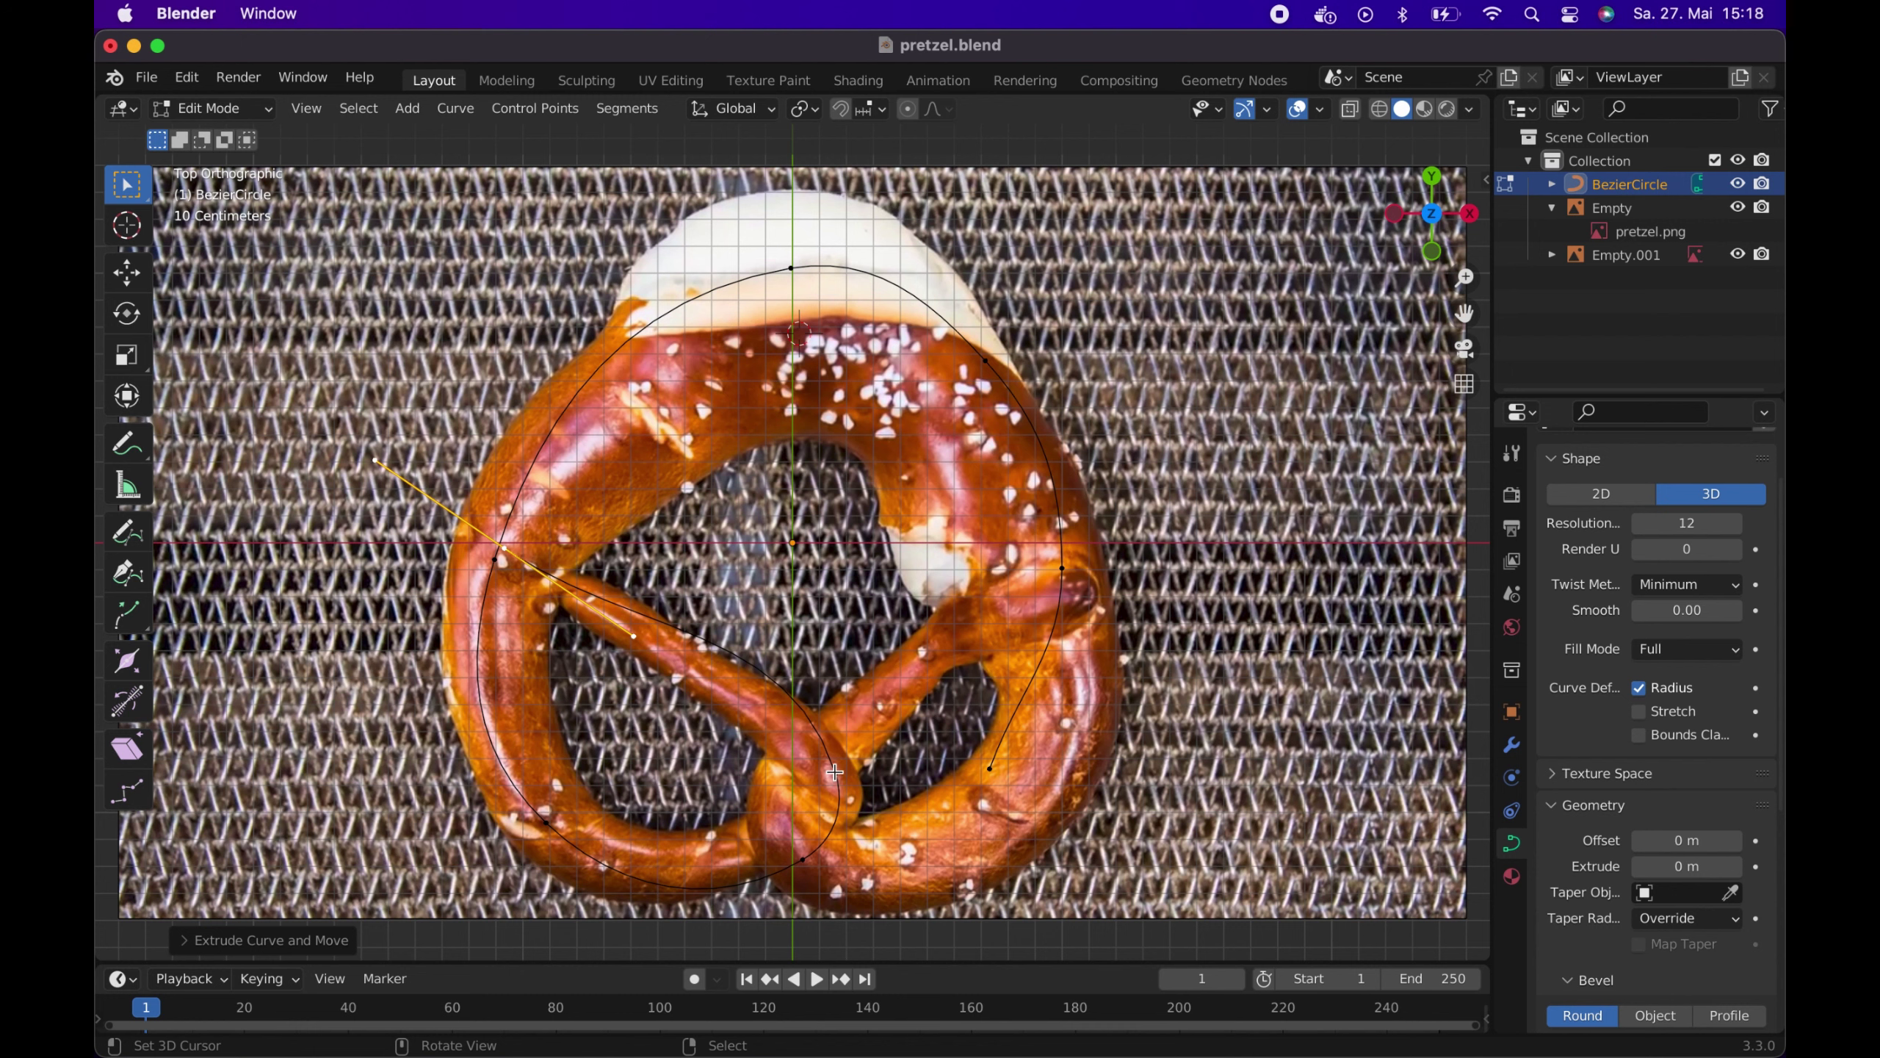
click(836, 774)
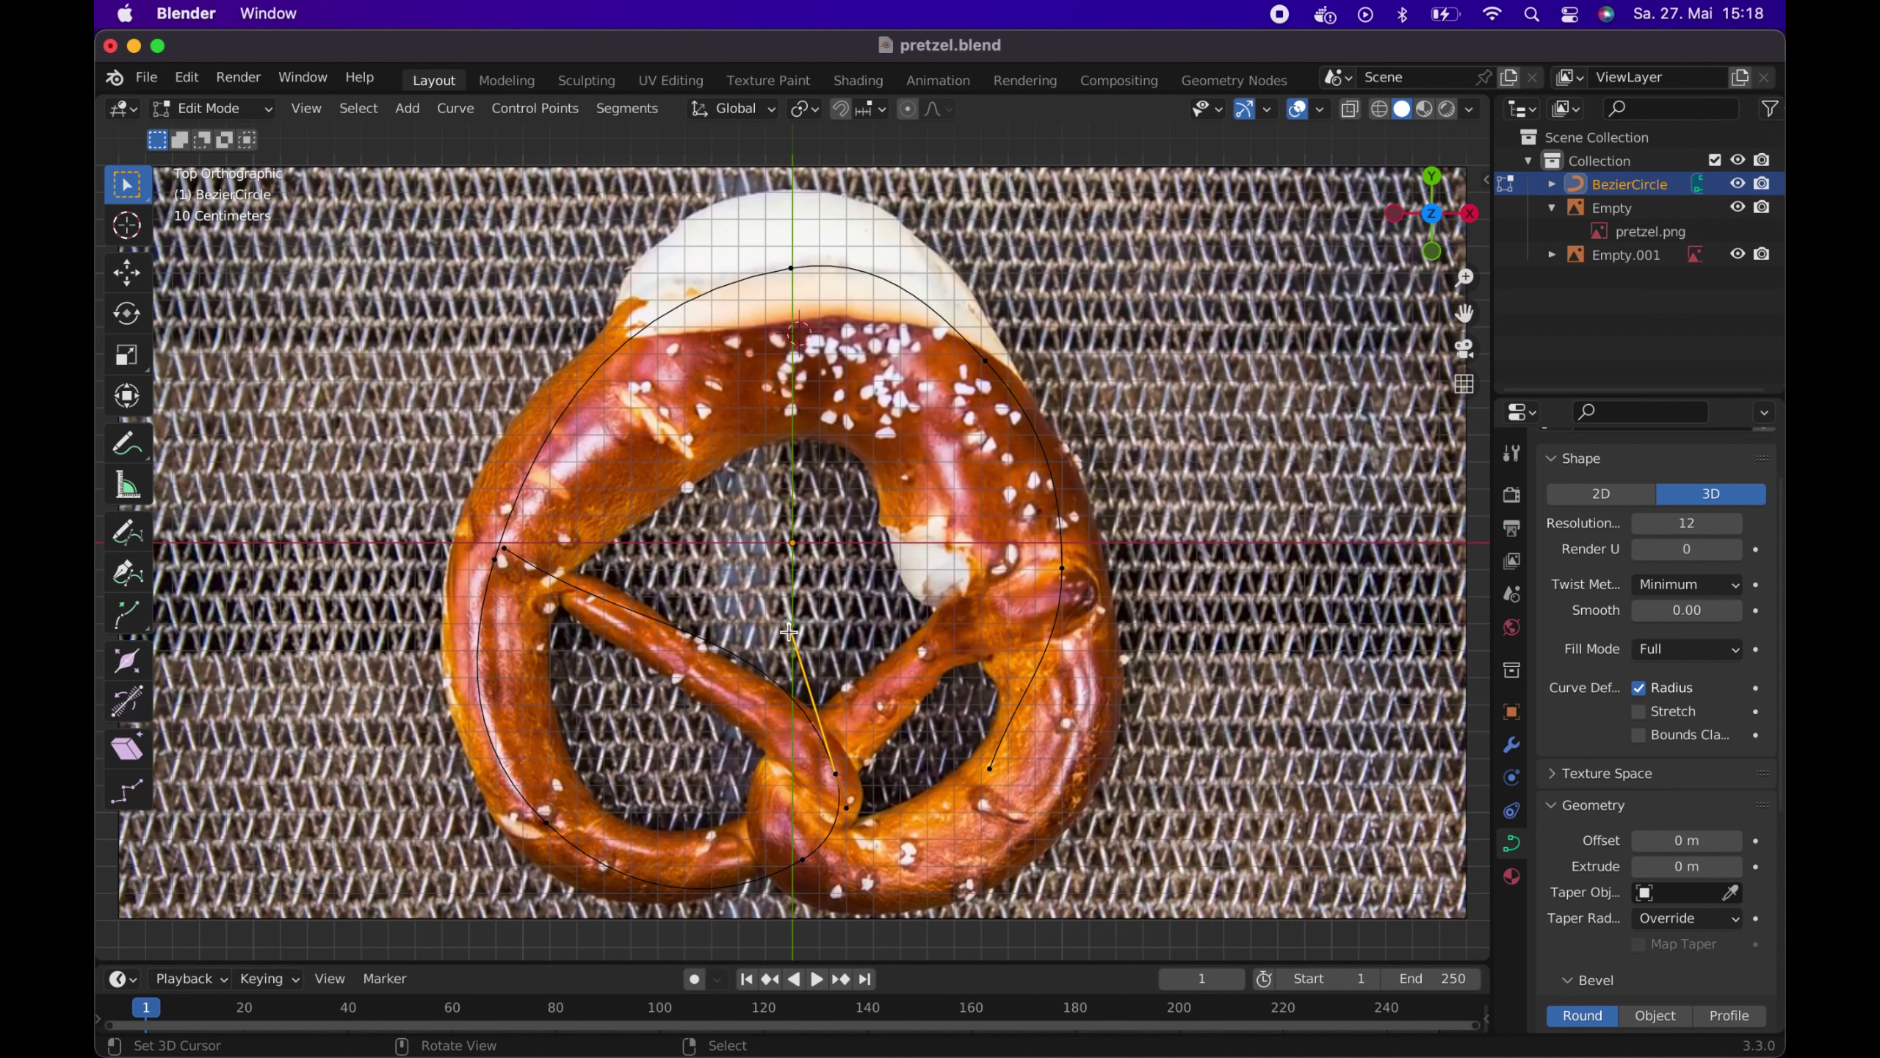
key(g)
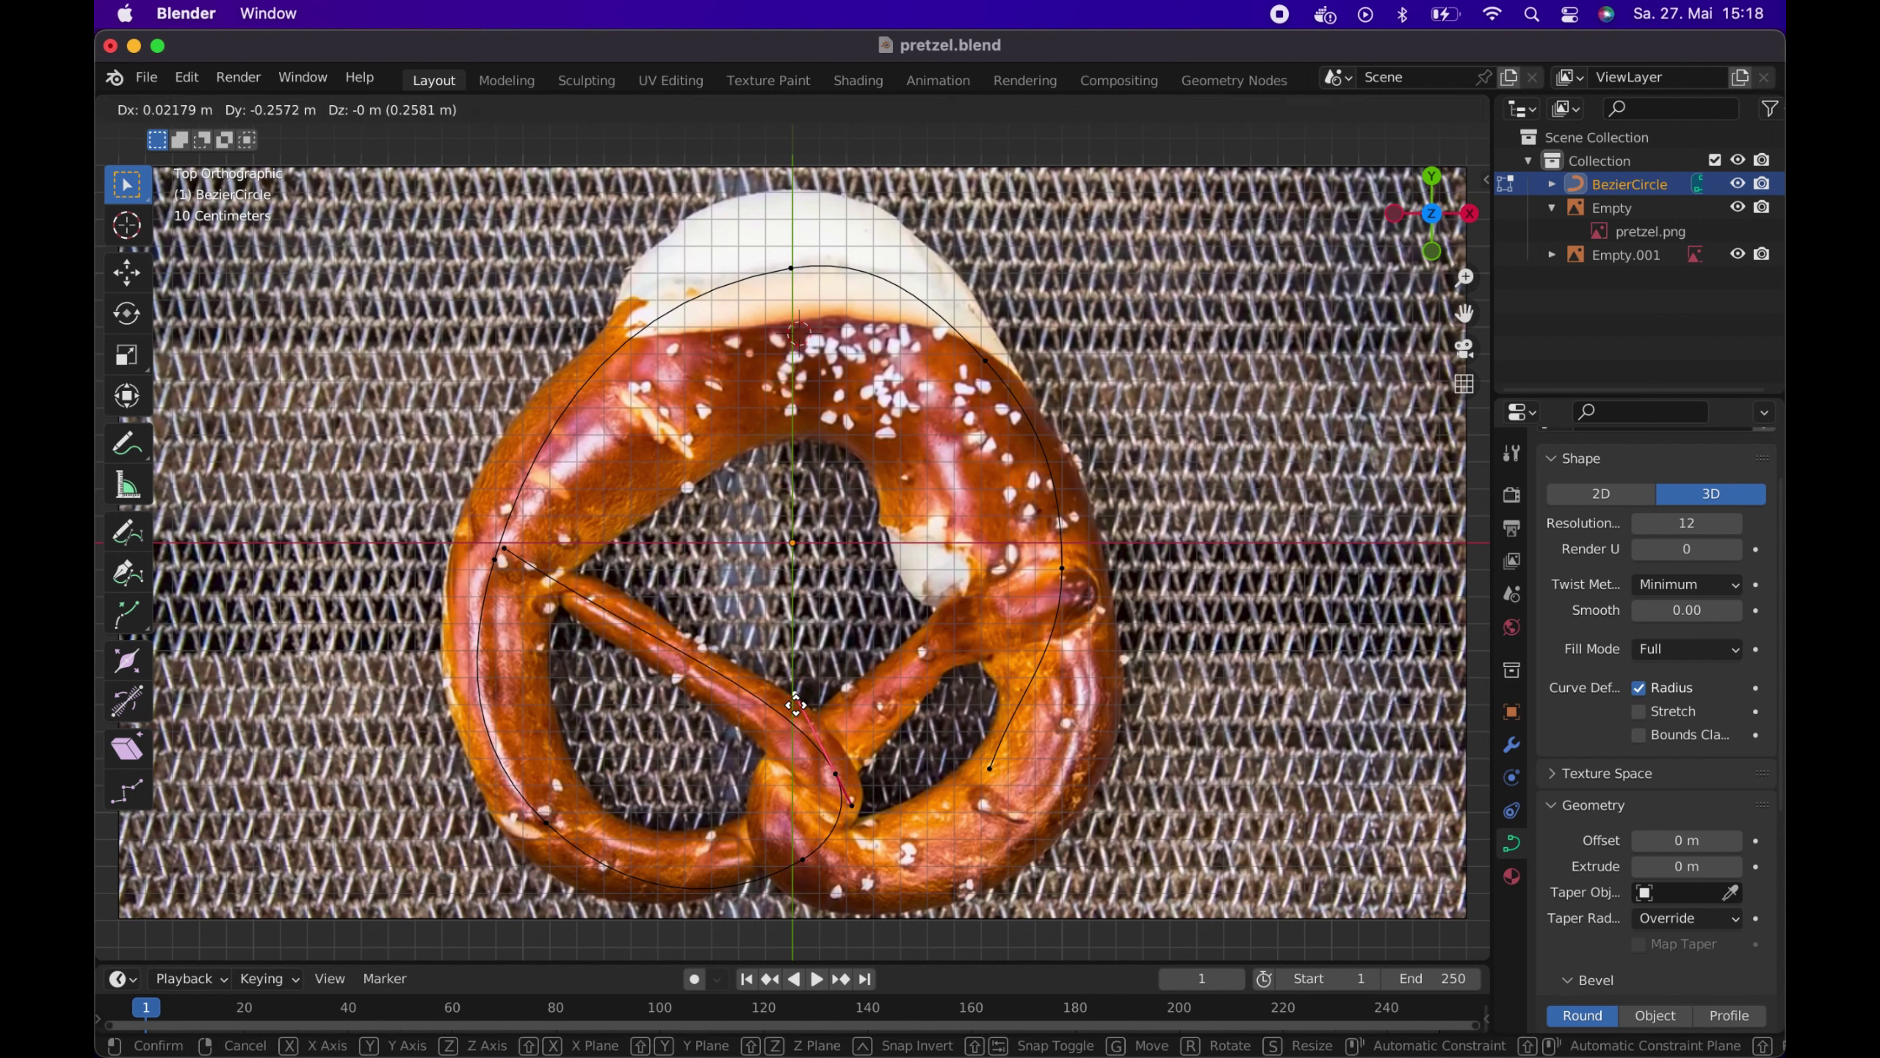
click(796, 707)
key(g)
click(824, 805)
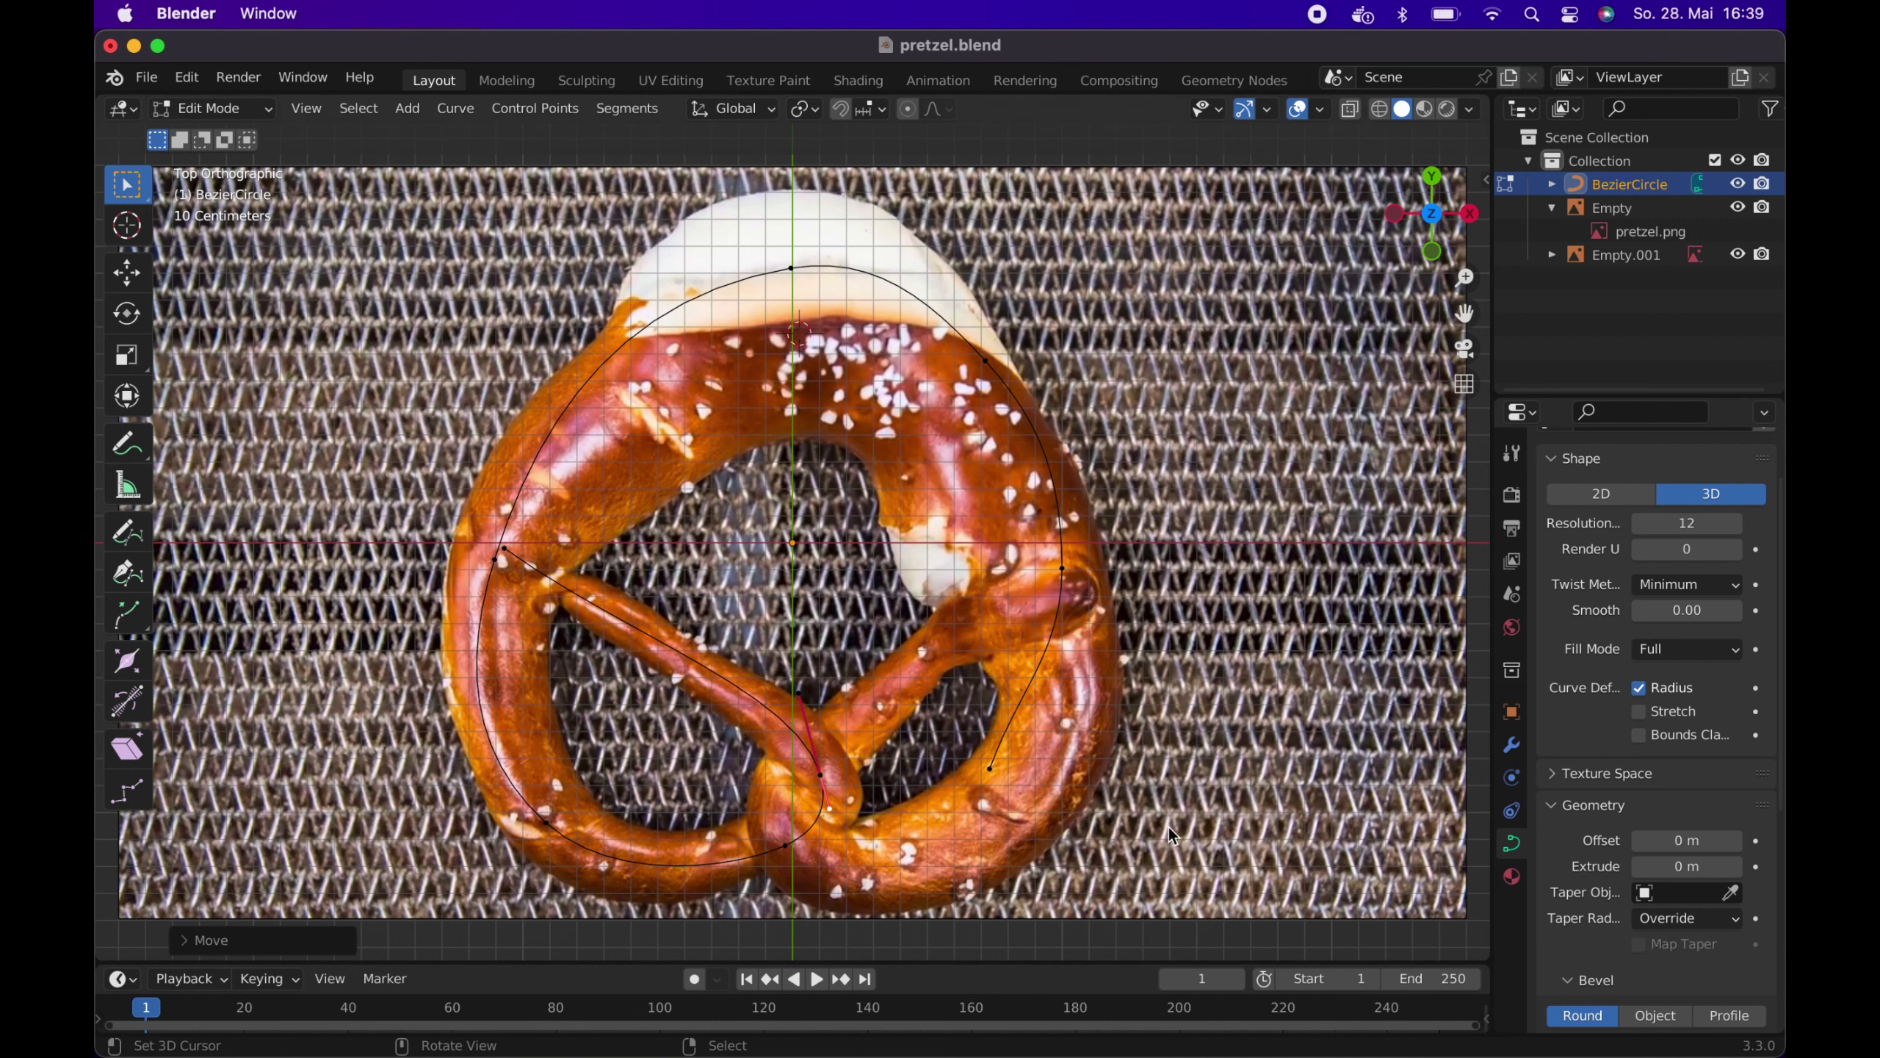
Move the lower-right point onto the loop and extend a new point to the pretzel's bottom, angling its handles
click(991, 772)
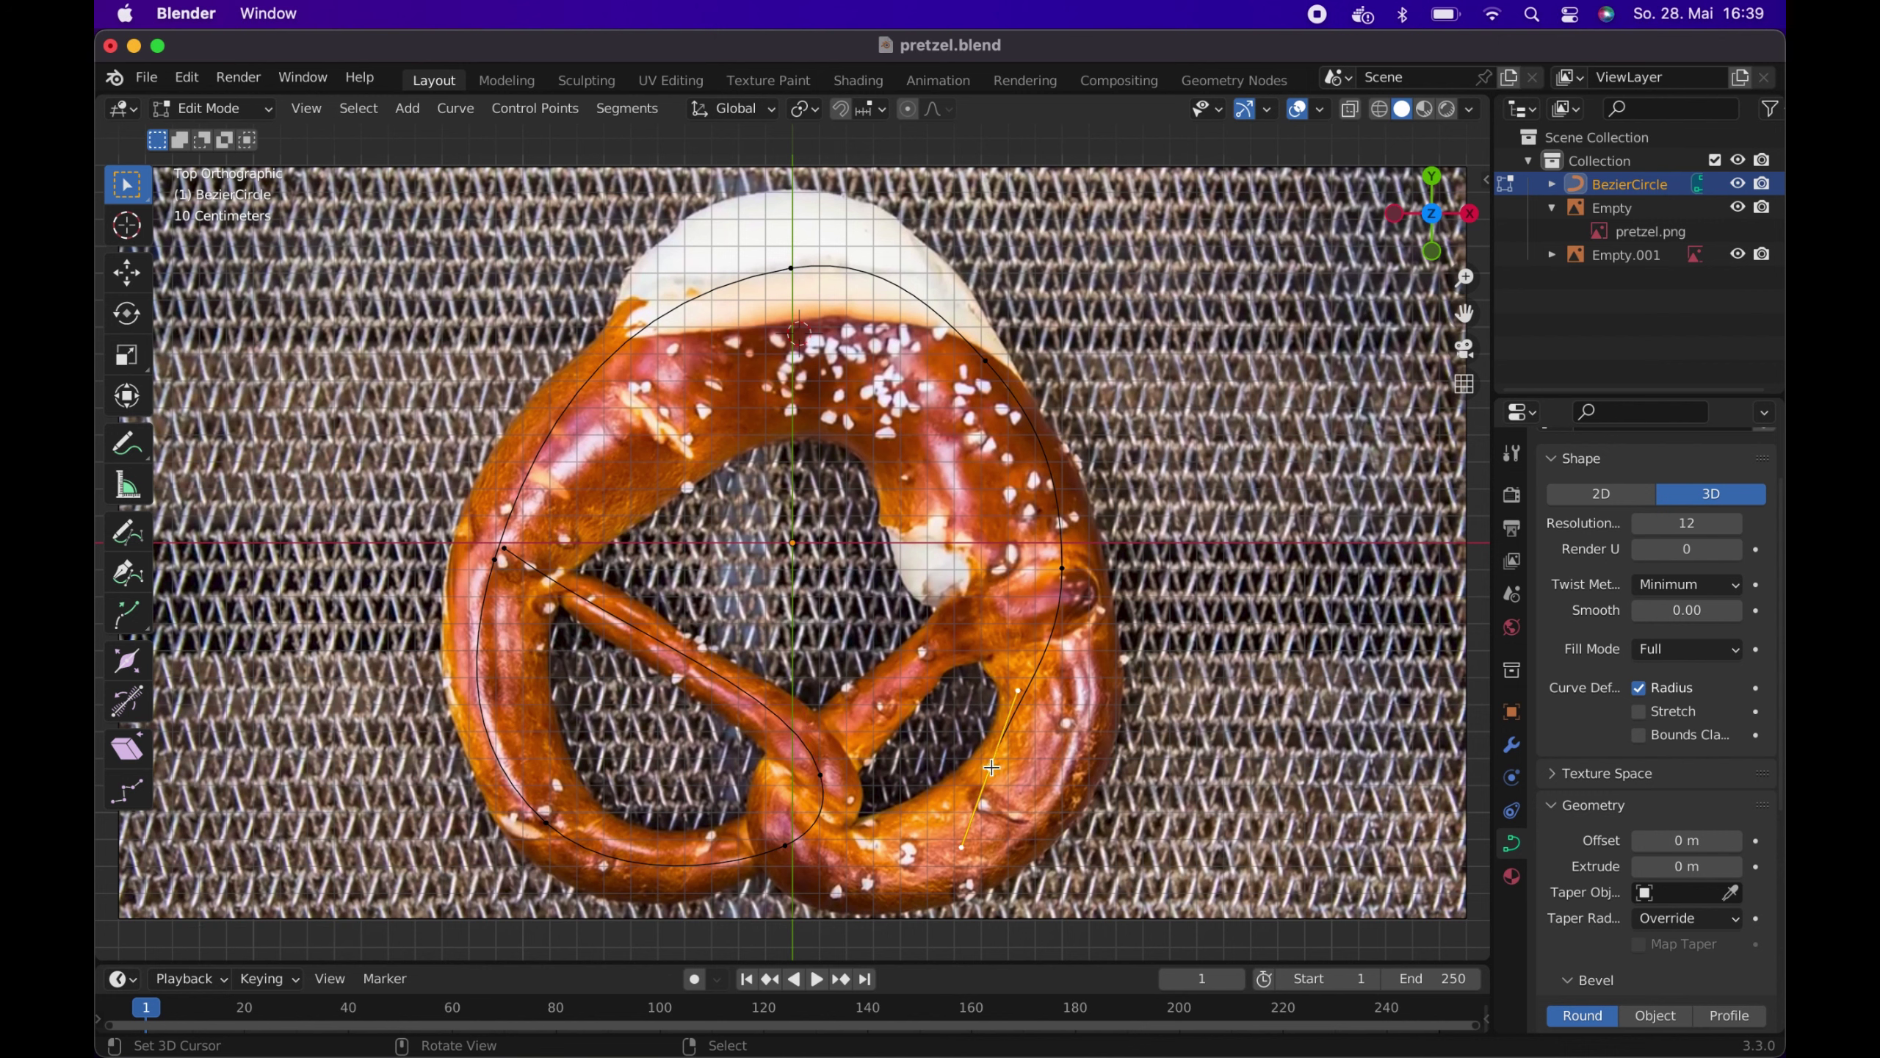
drag(992, 768, 1020, 784)
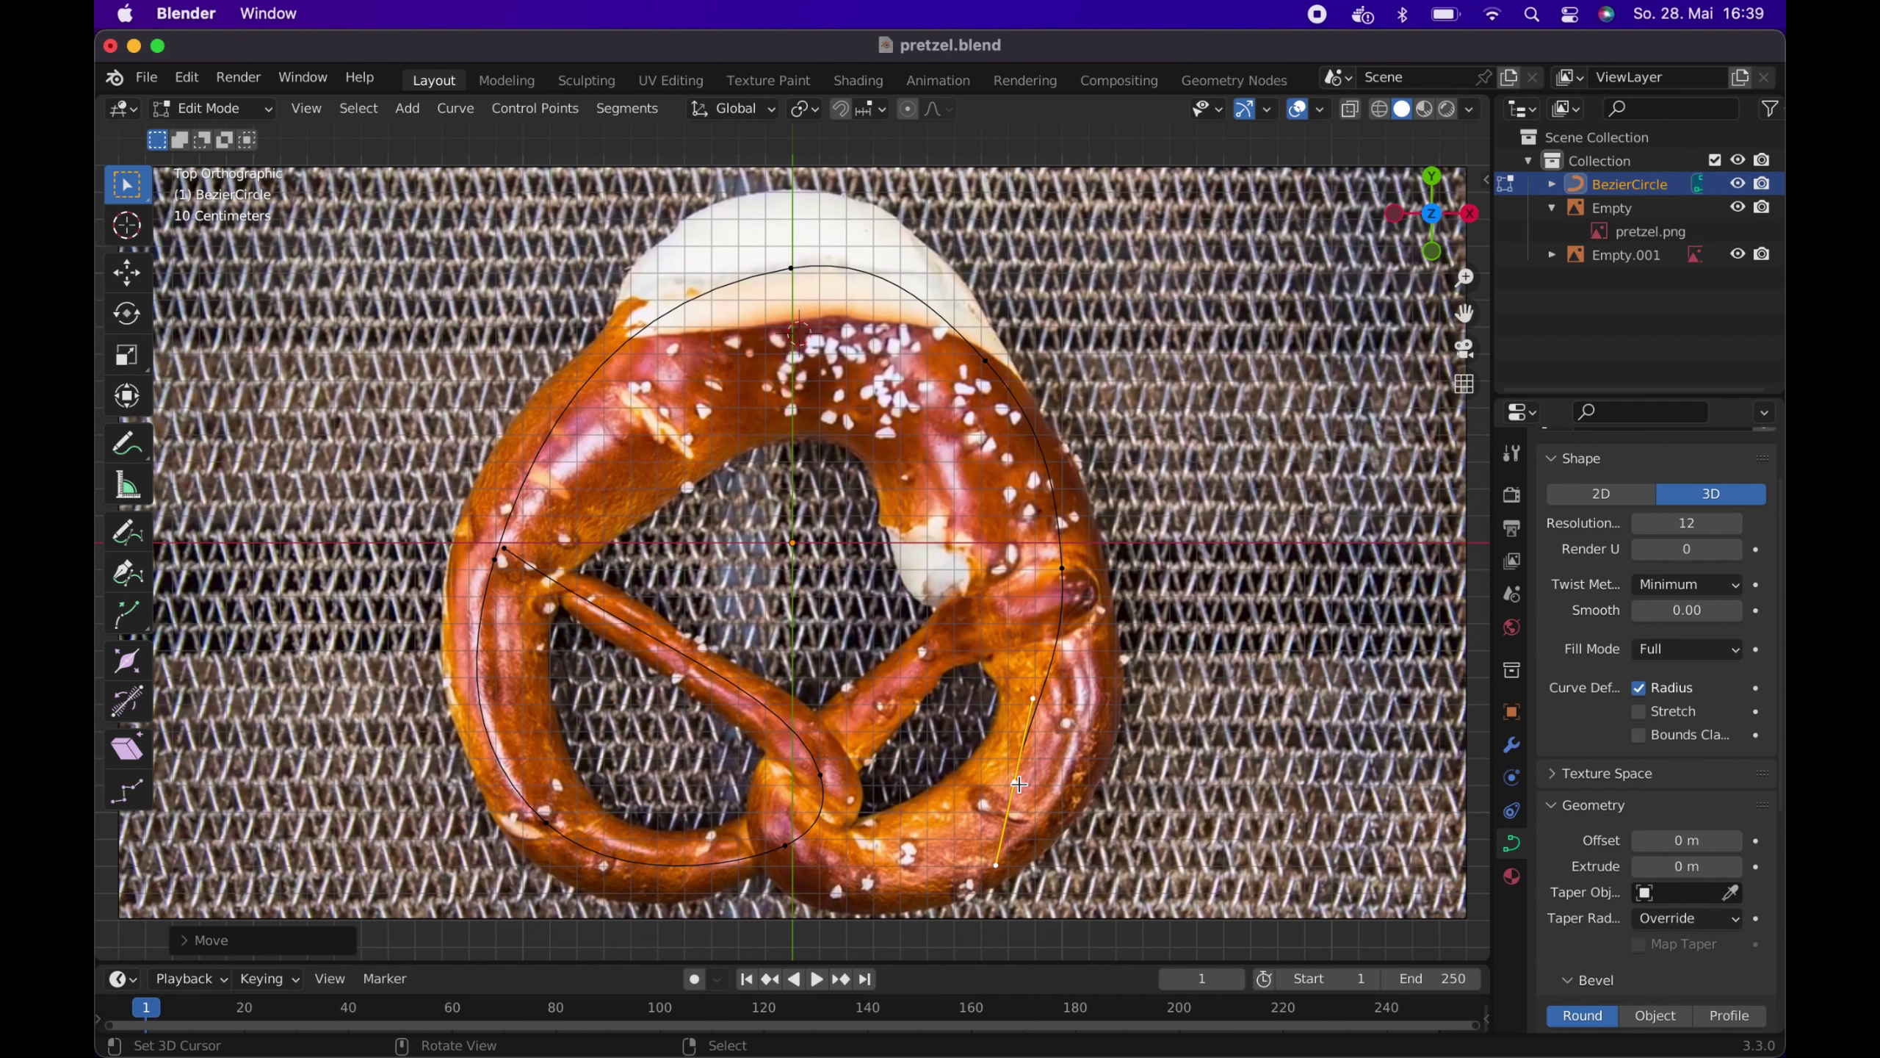
key(g)
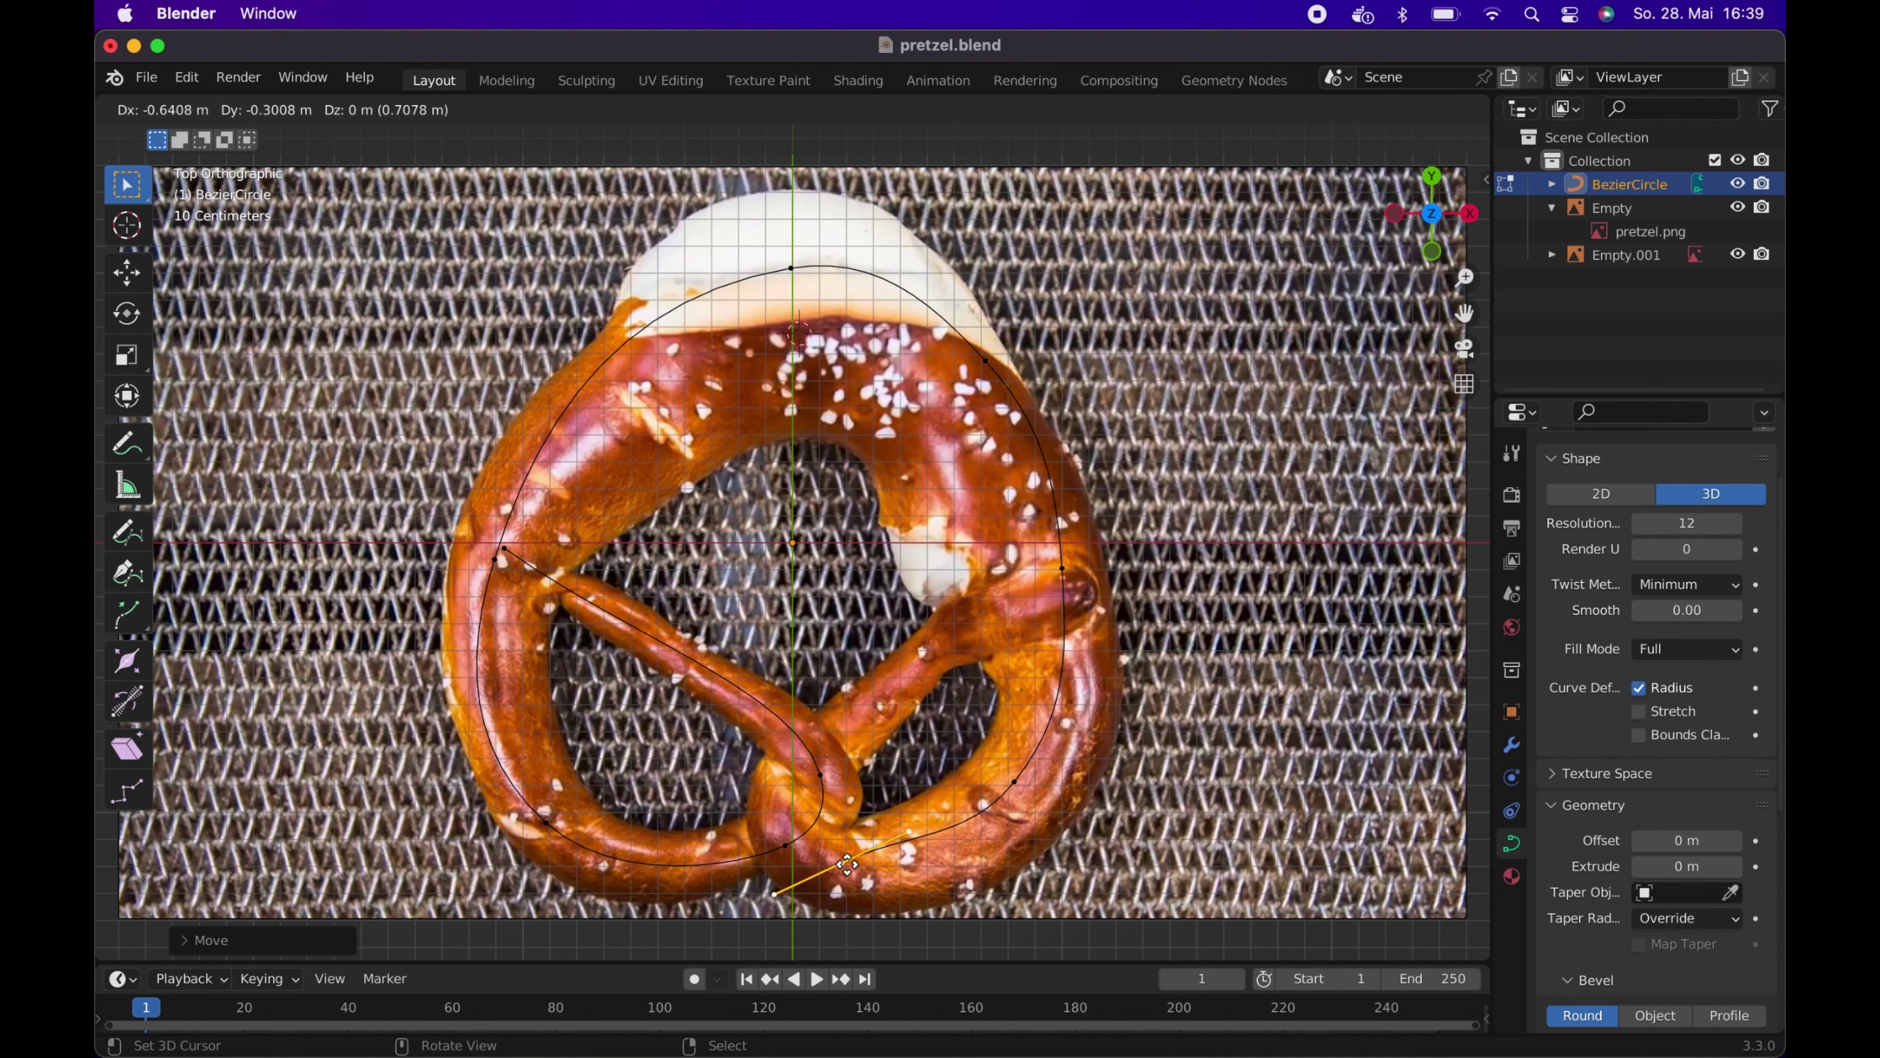
click(843, 863)
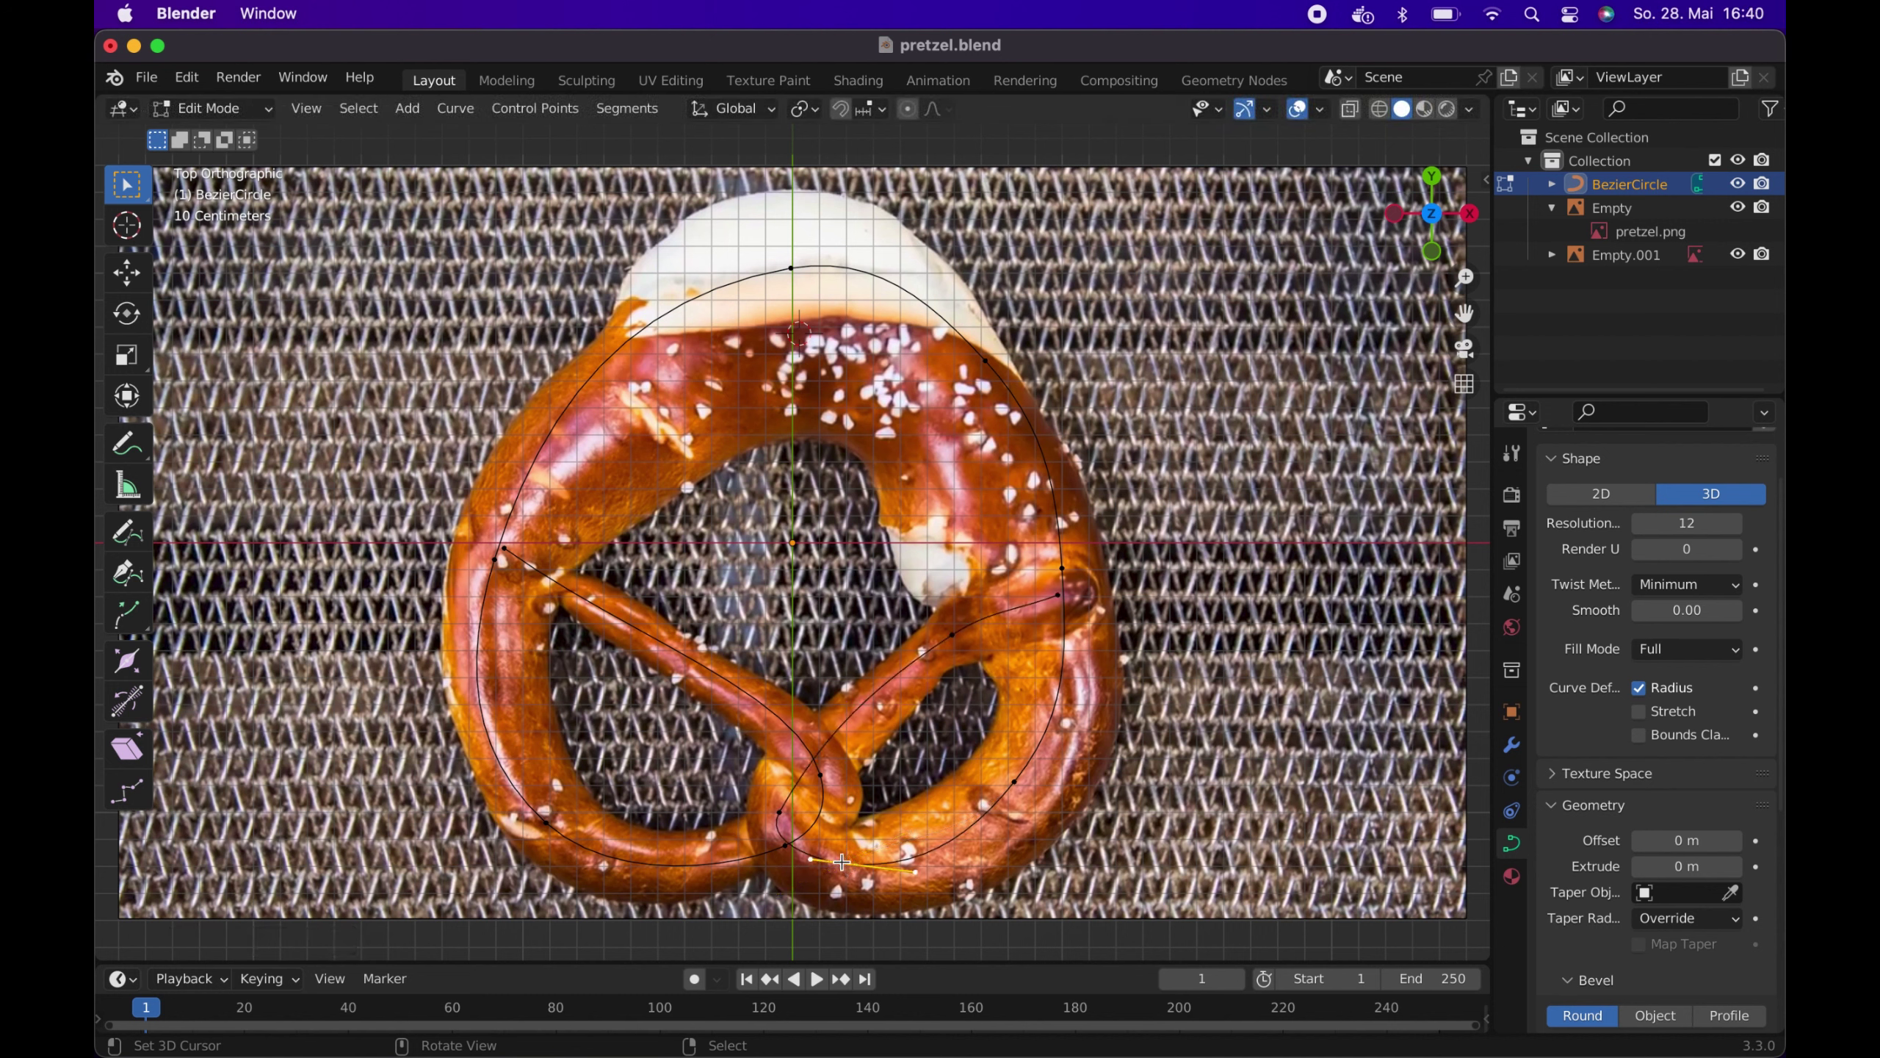
key(g)
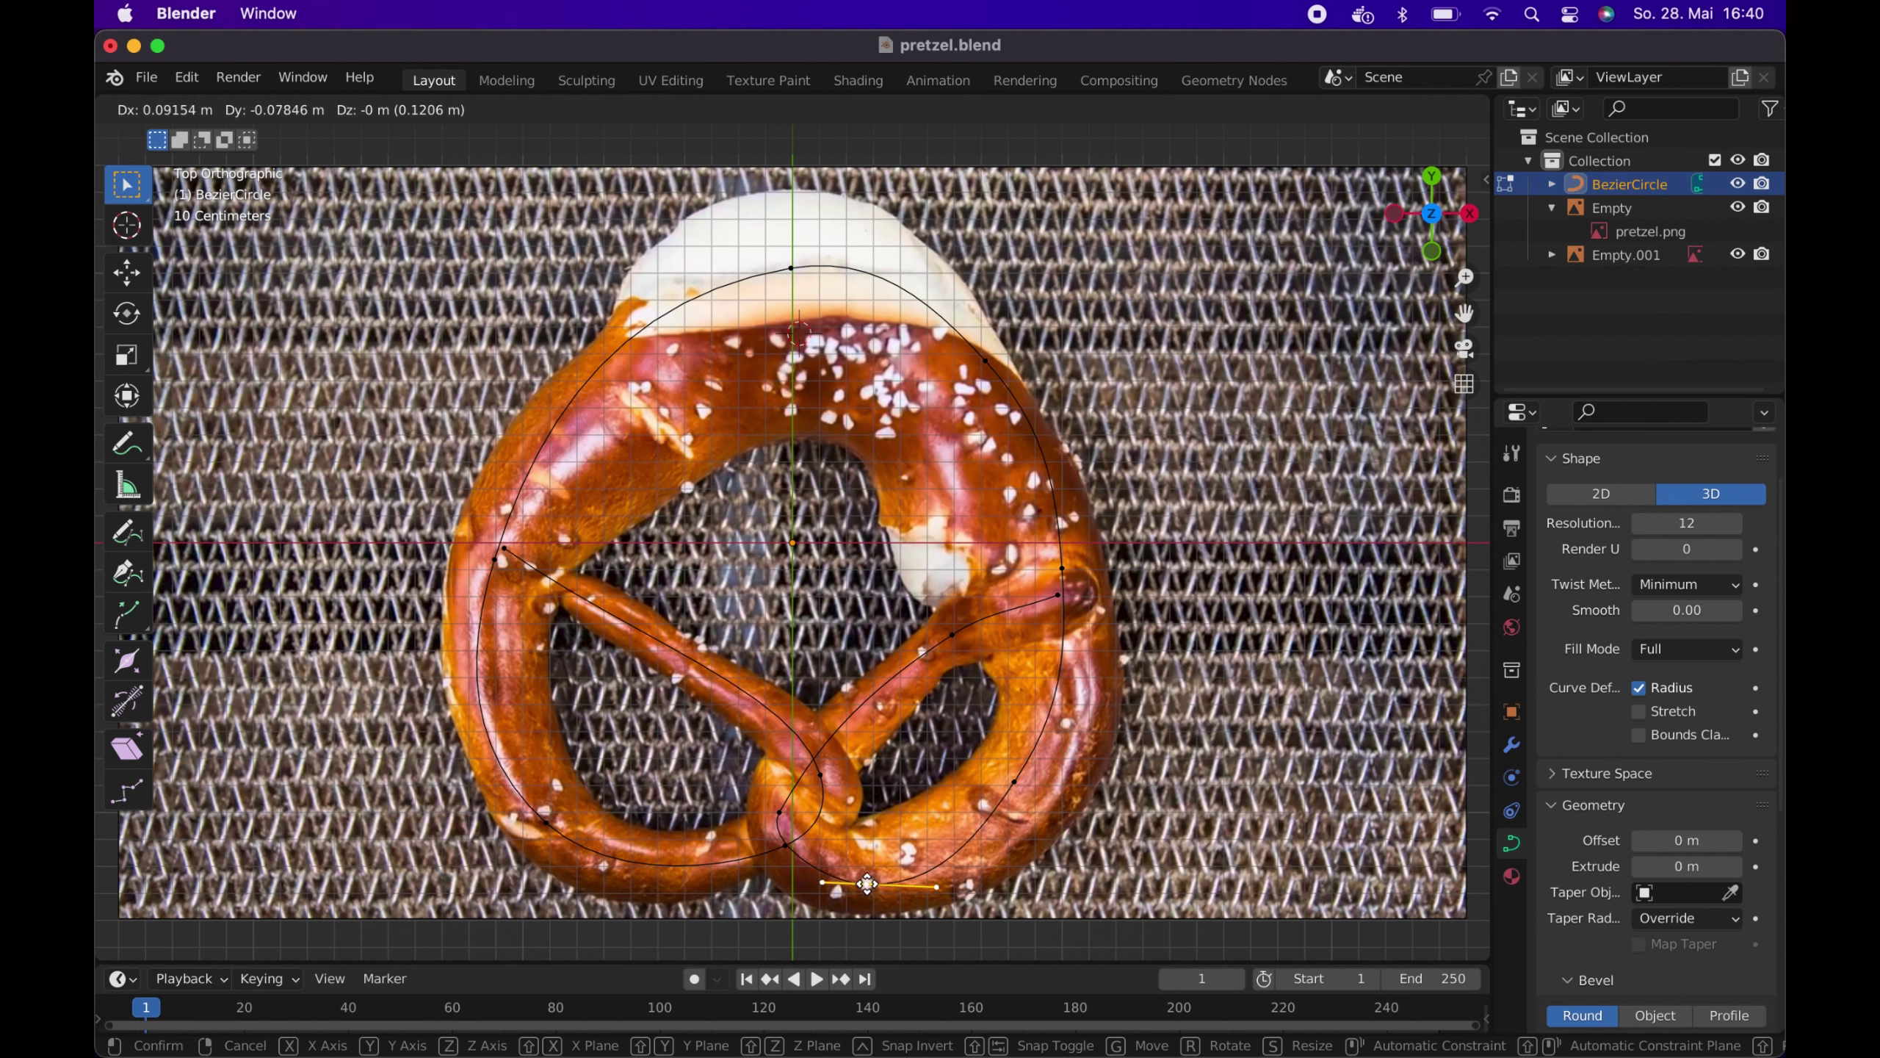
click(867, 880)
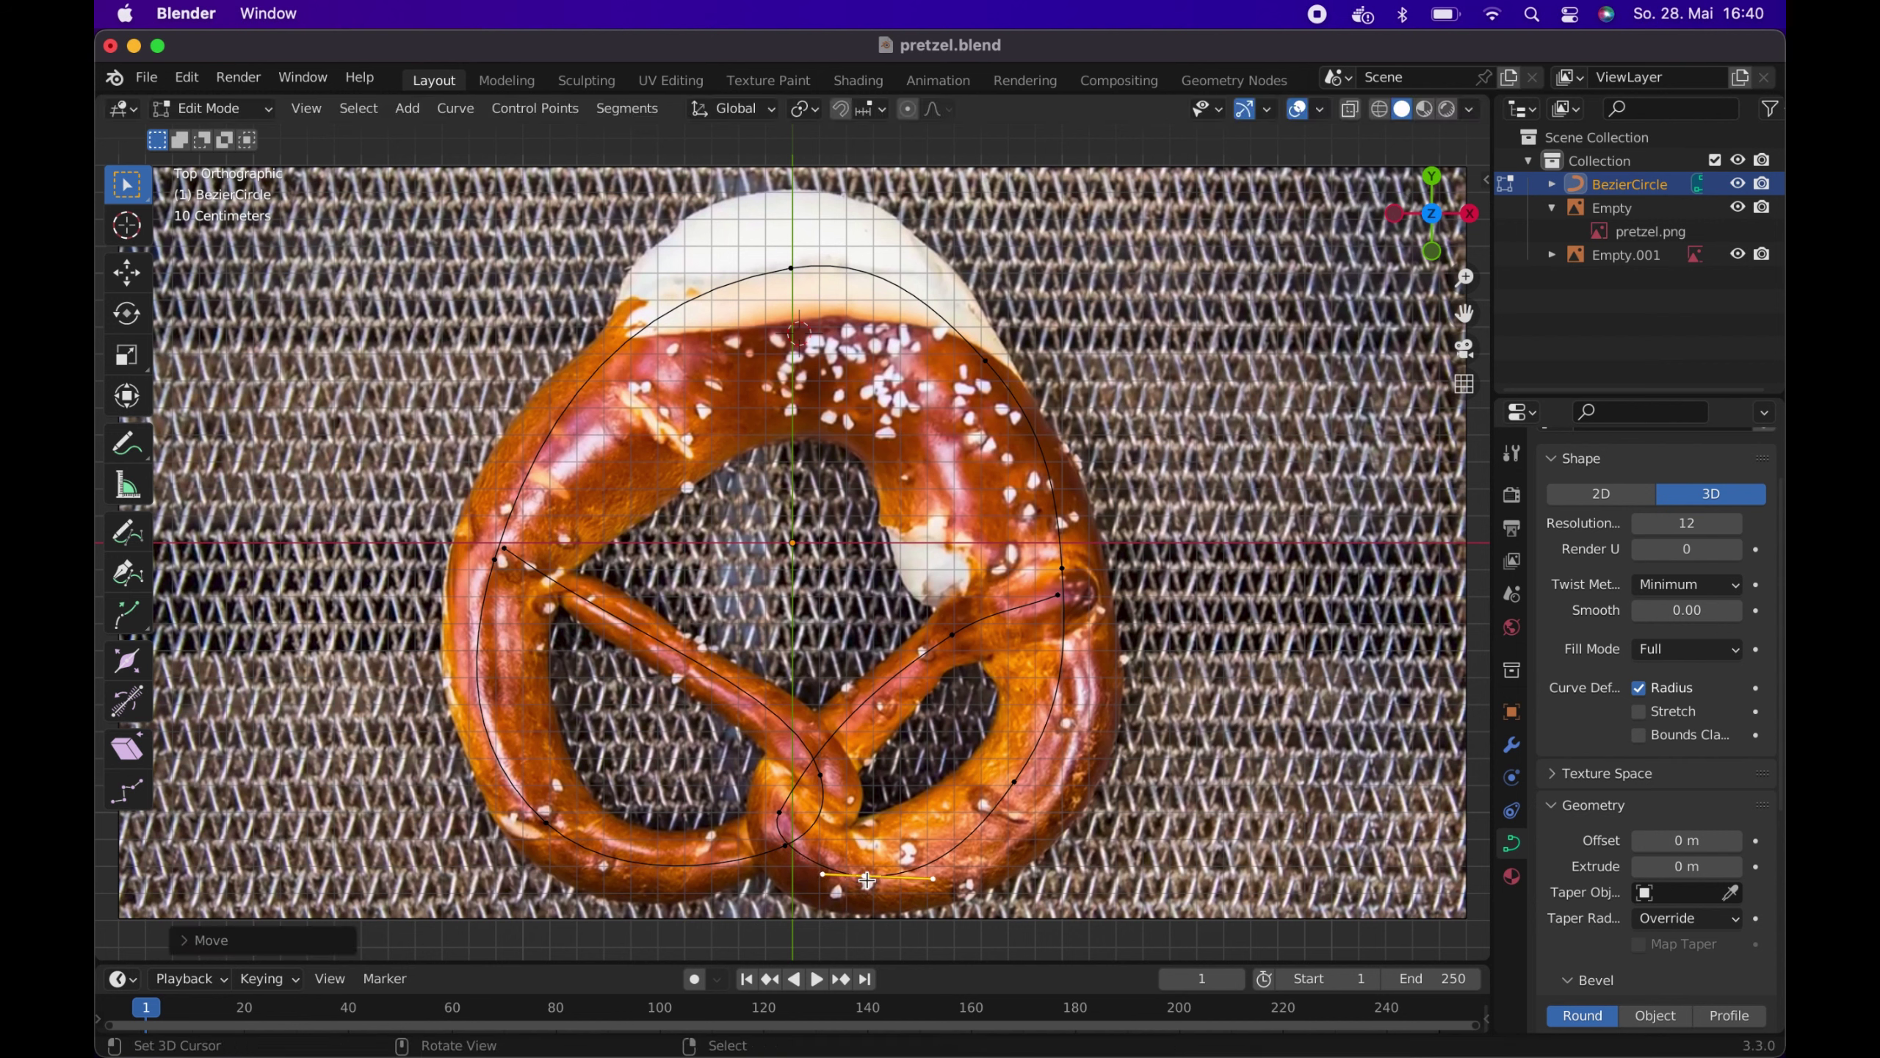
Reposition the knot point and fit the right crossing arm's point along the dough
click(776, 814)
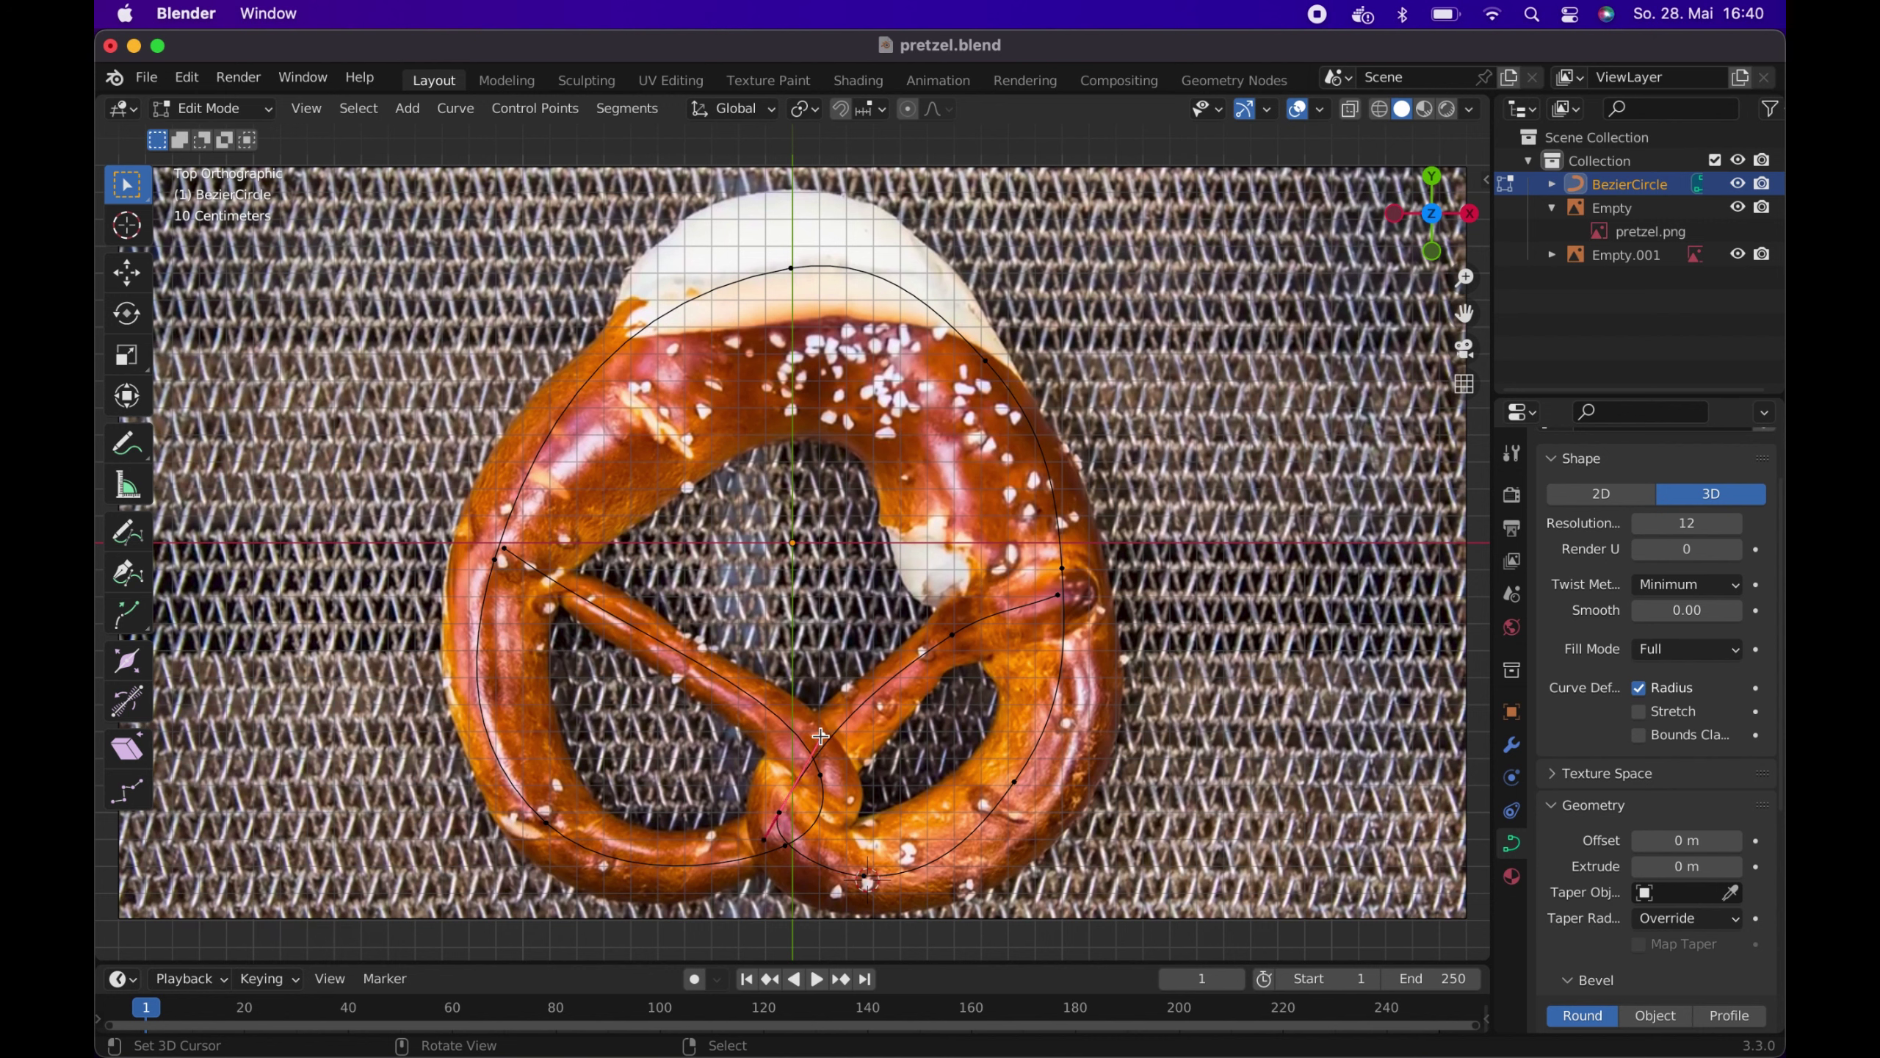
key(g)
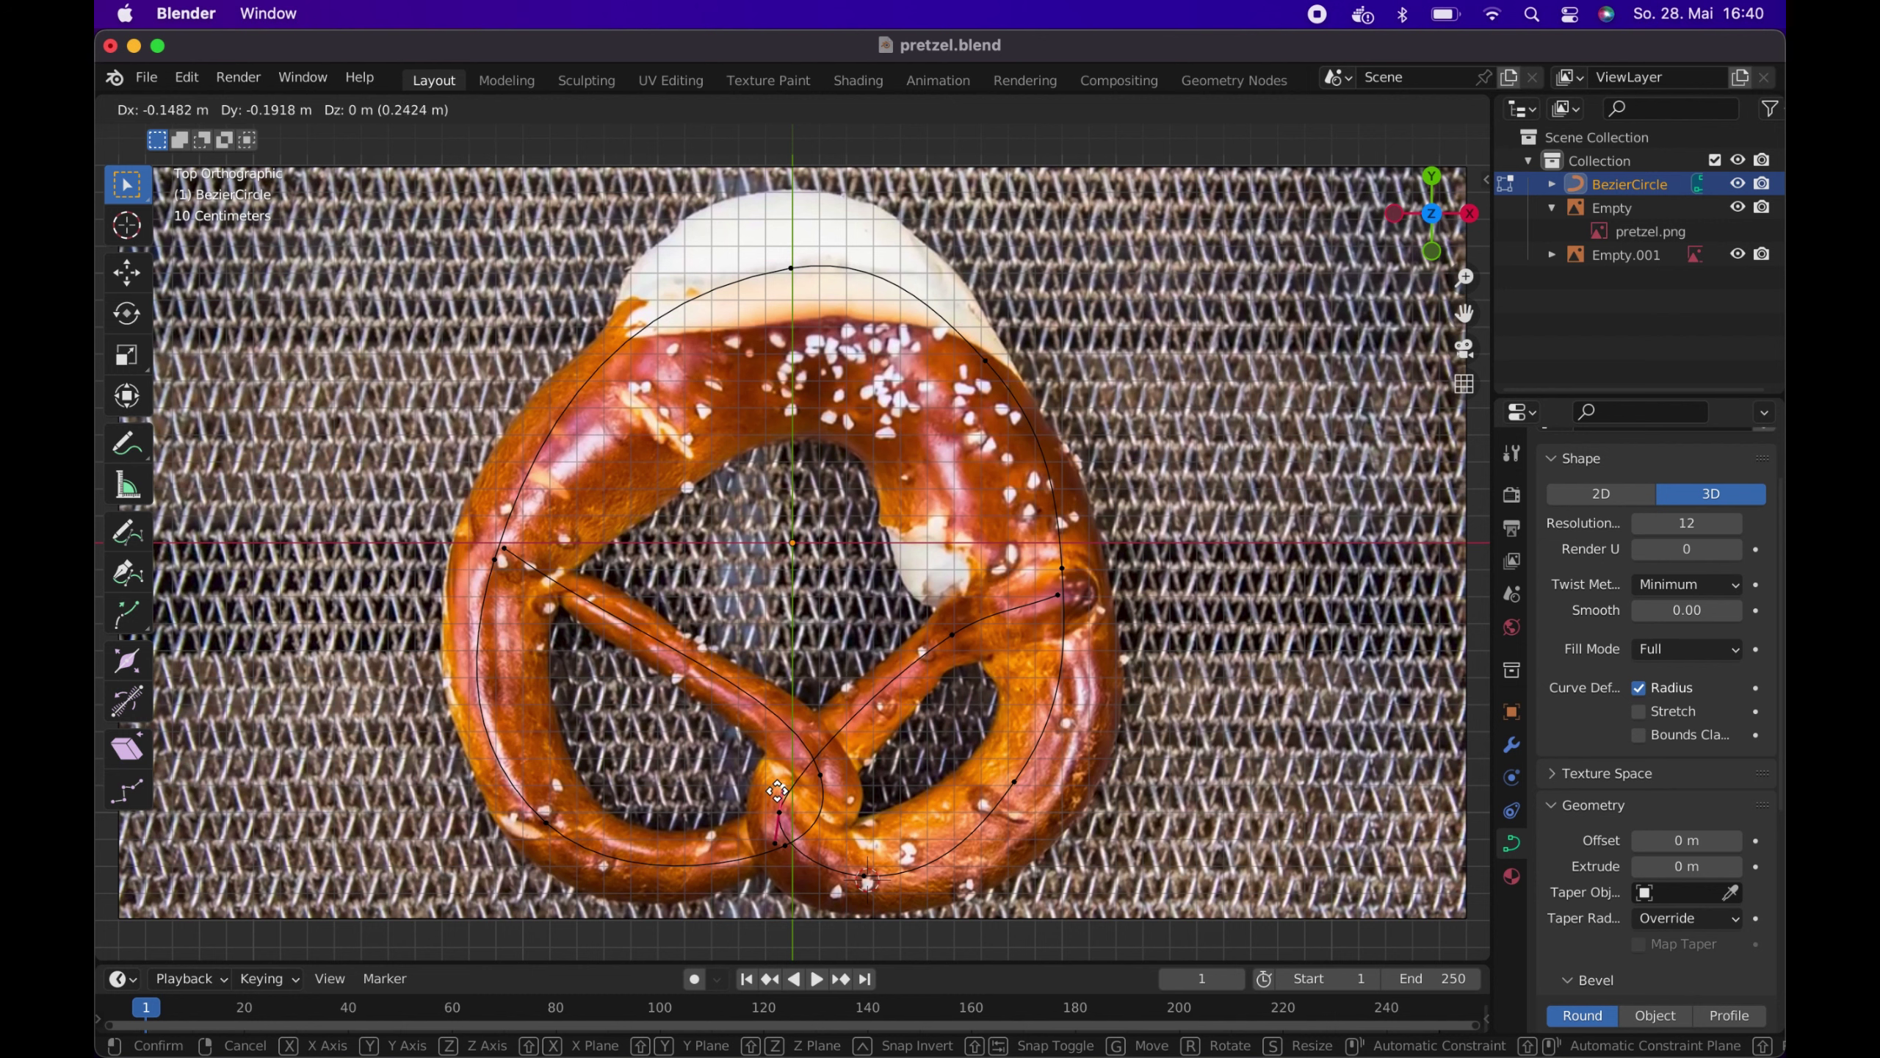
click(777, 791)
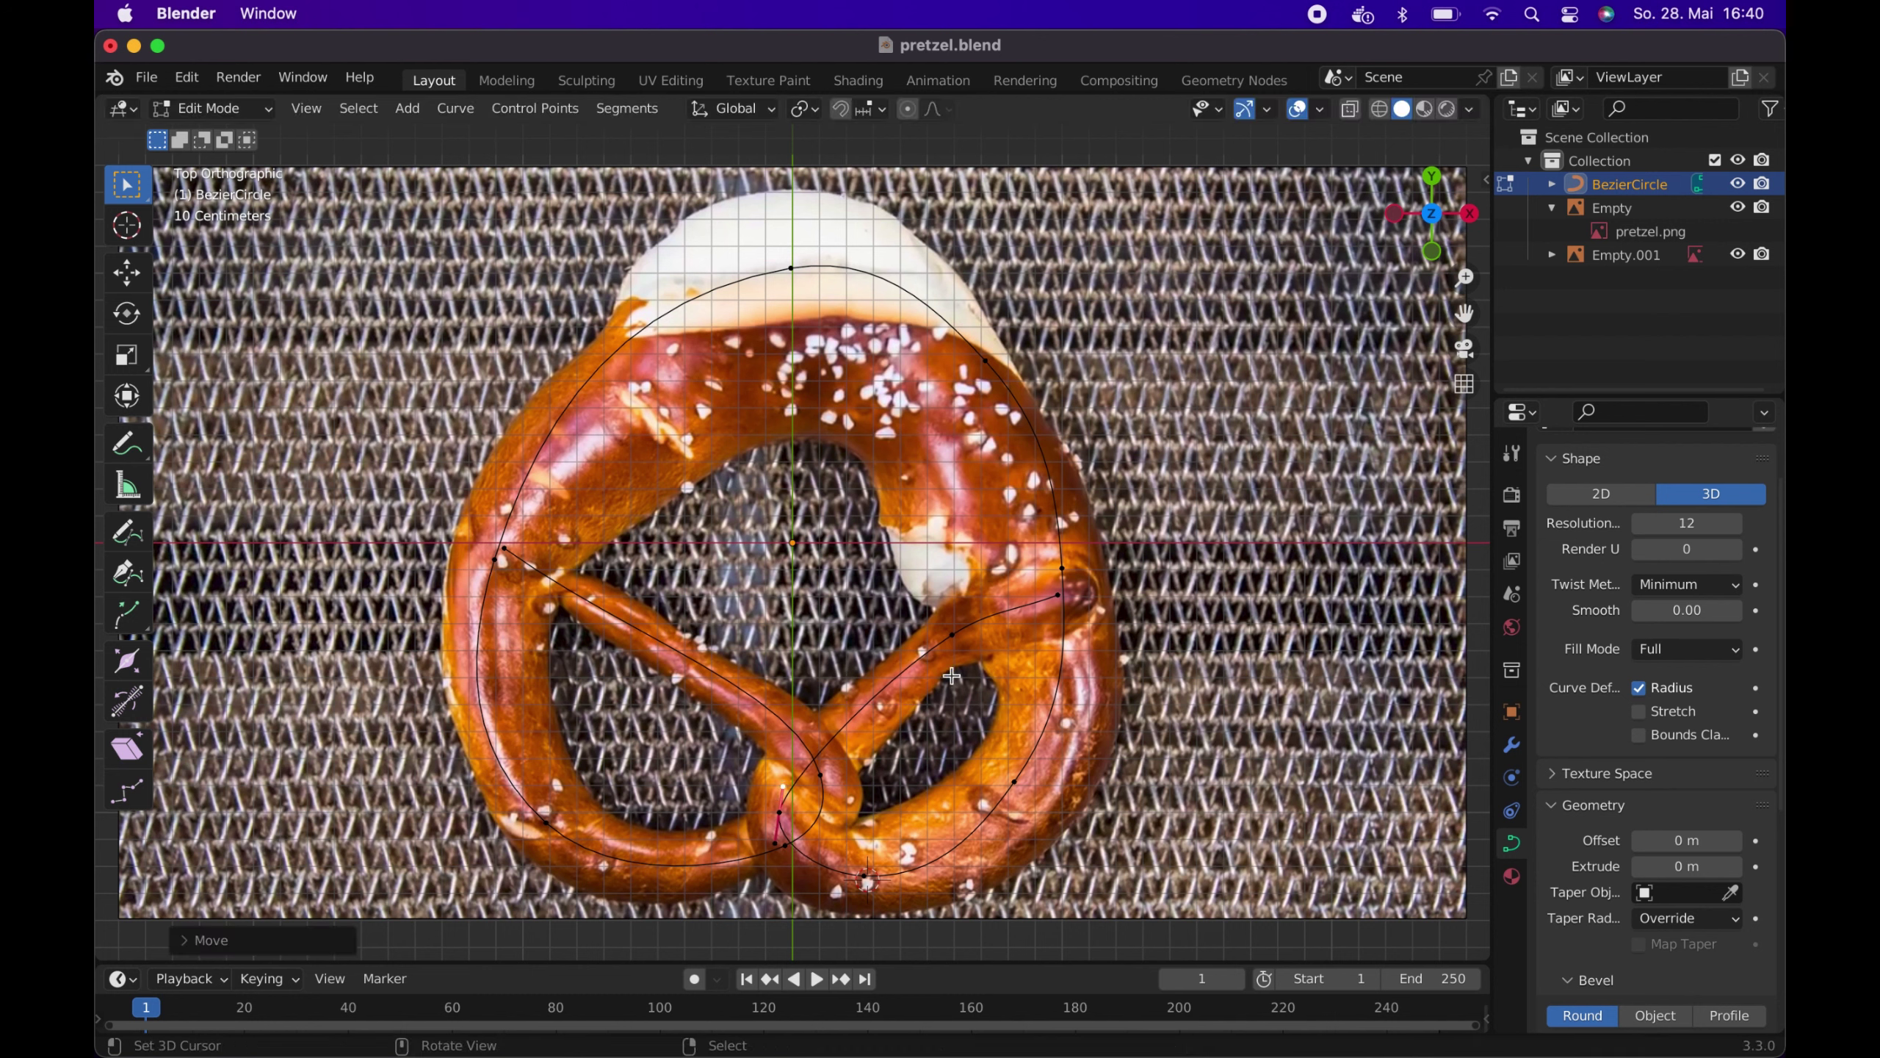
click(953, 636)
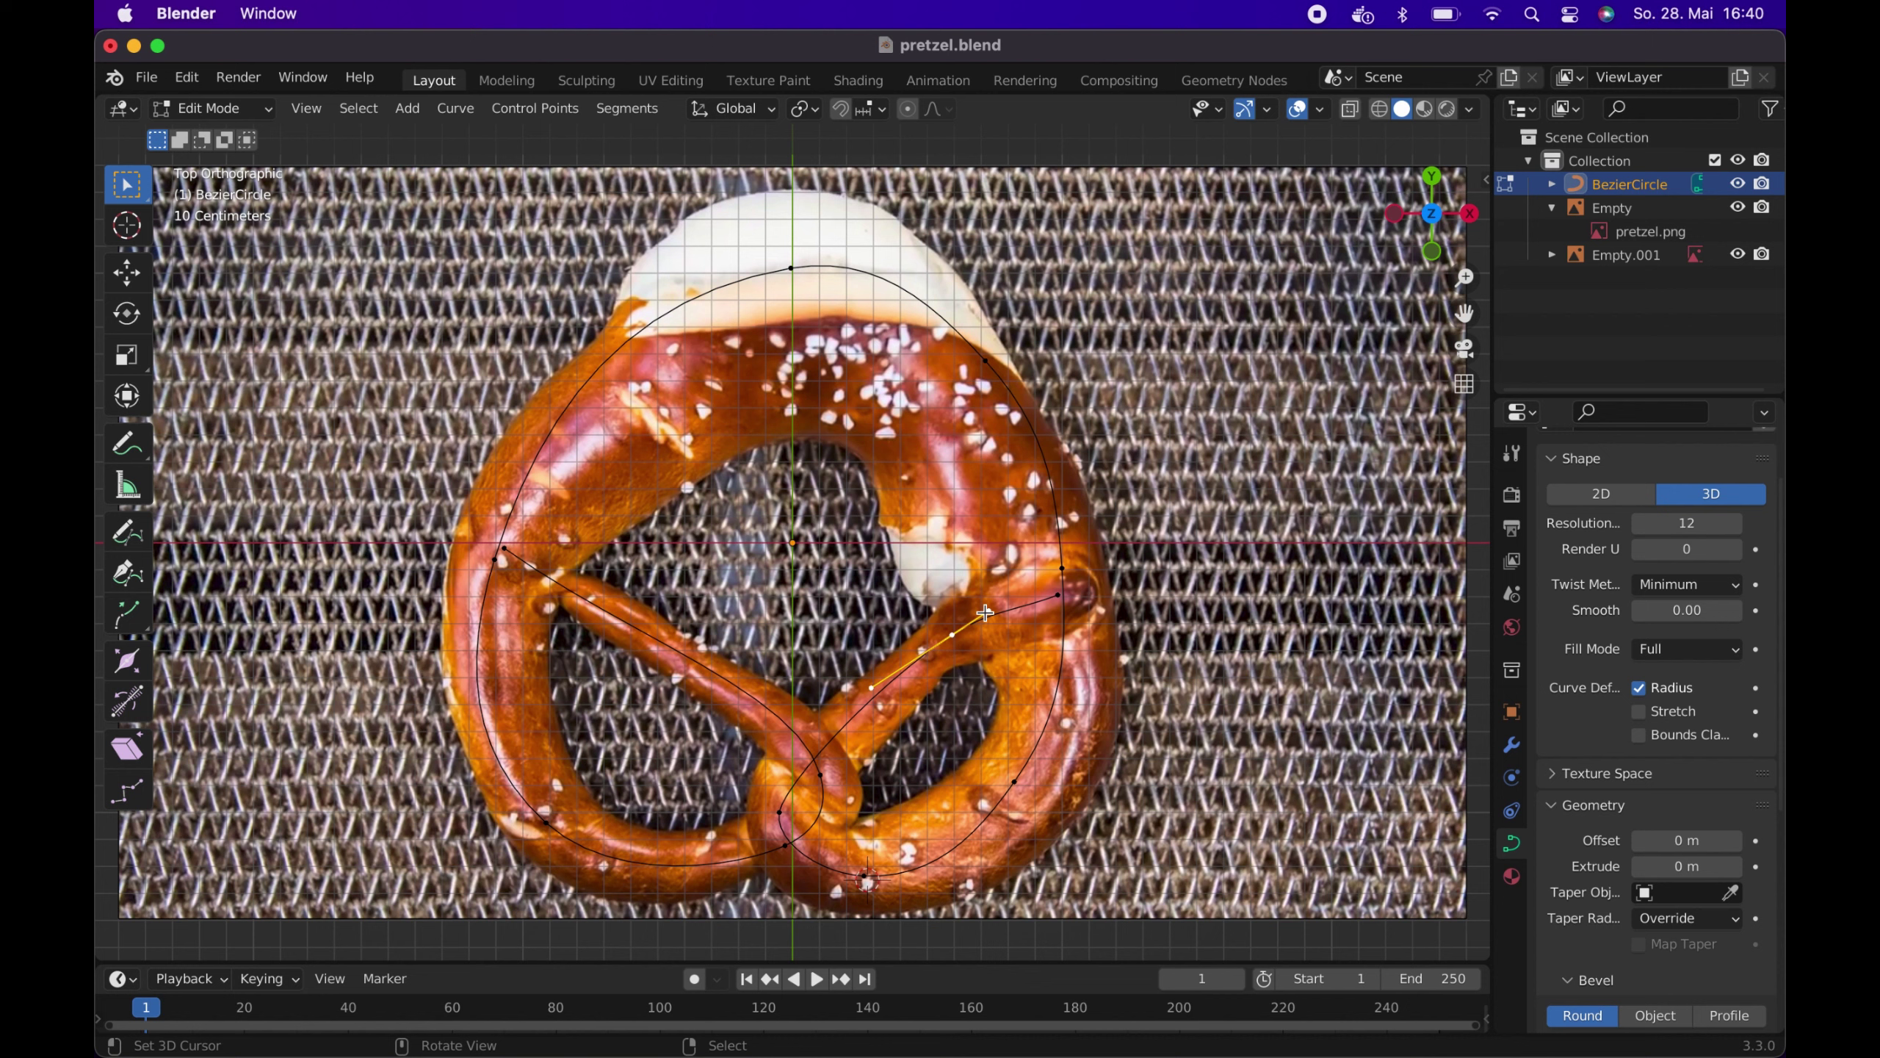
key(g)
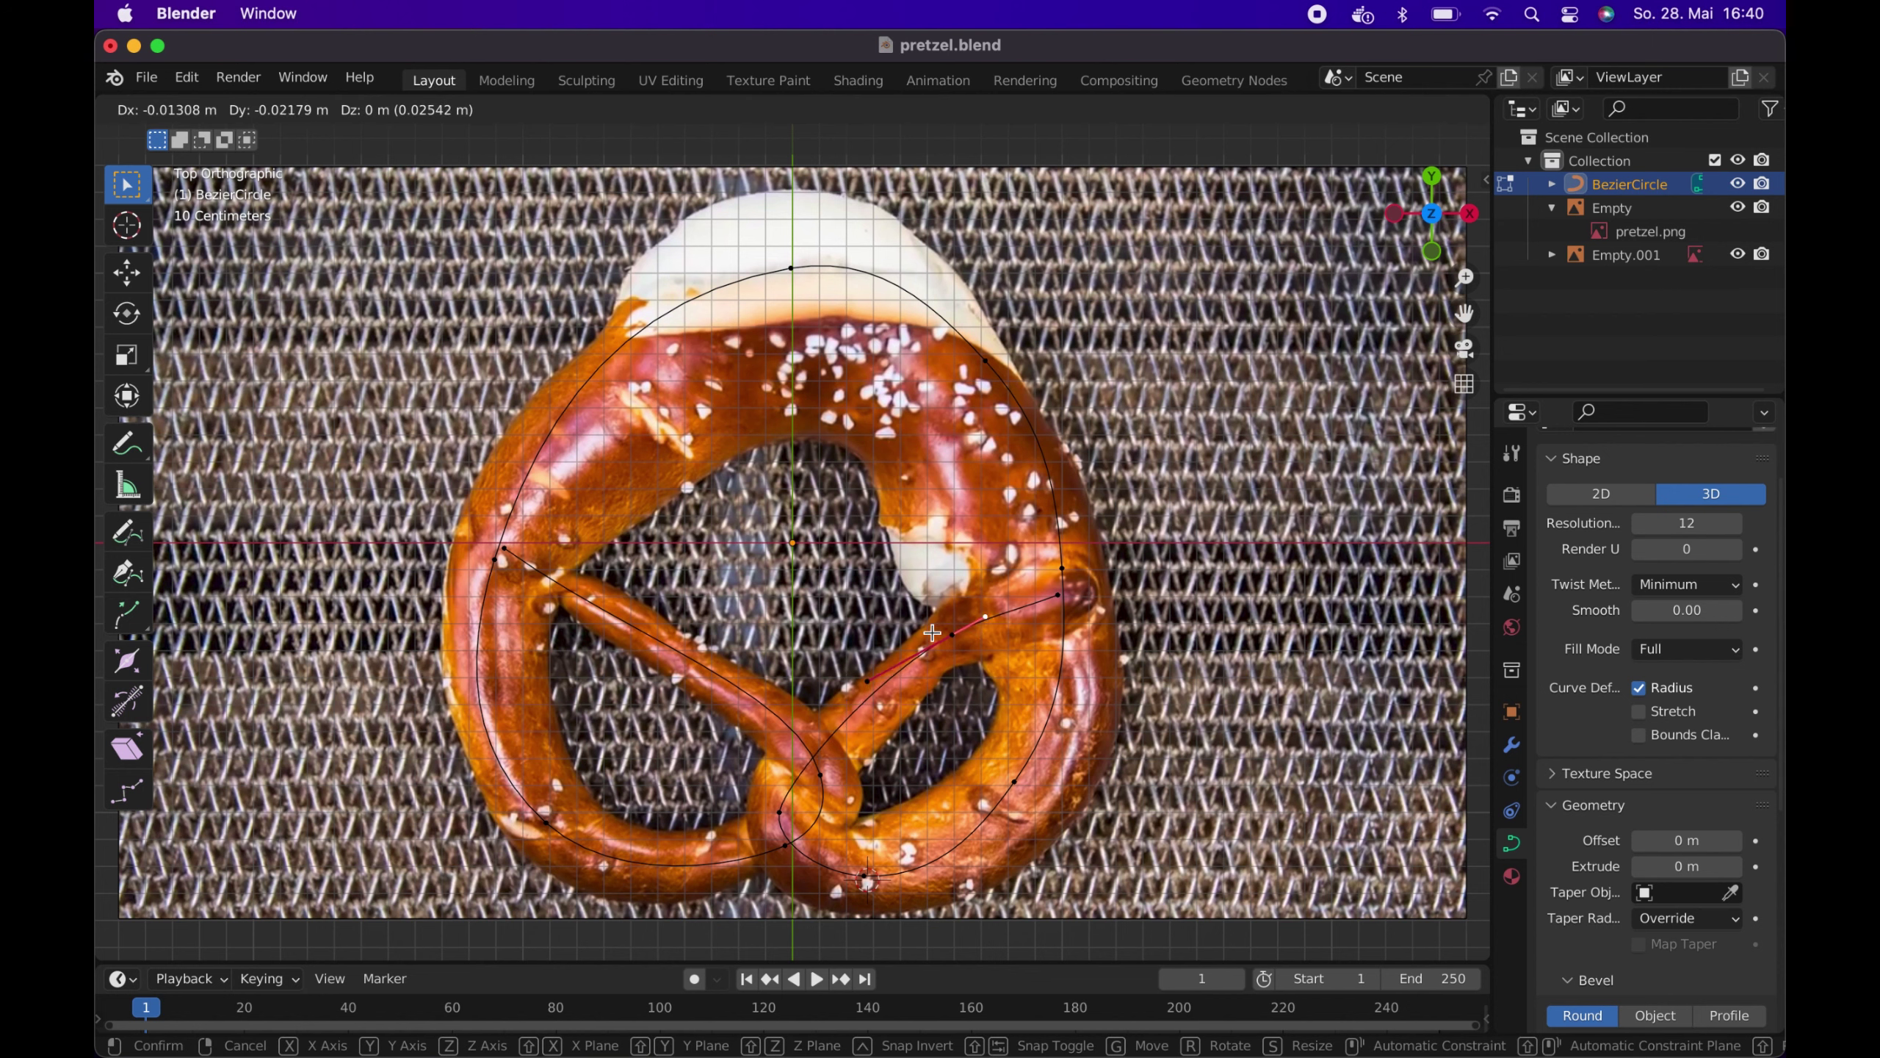
click(885, 666)
click(867, 678)
key(g)
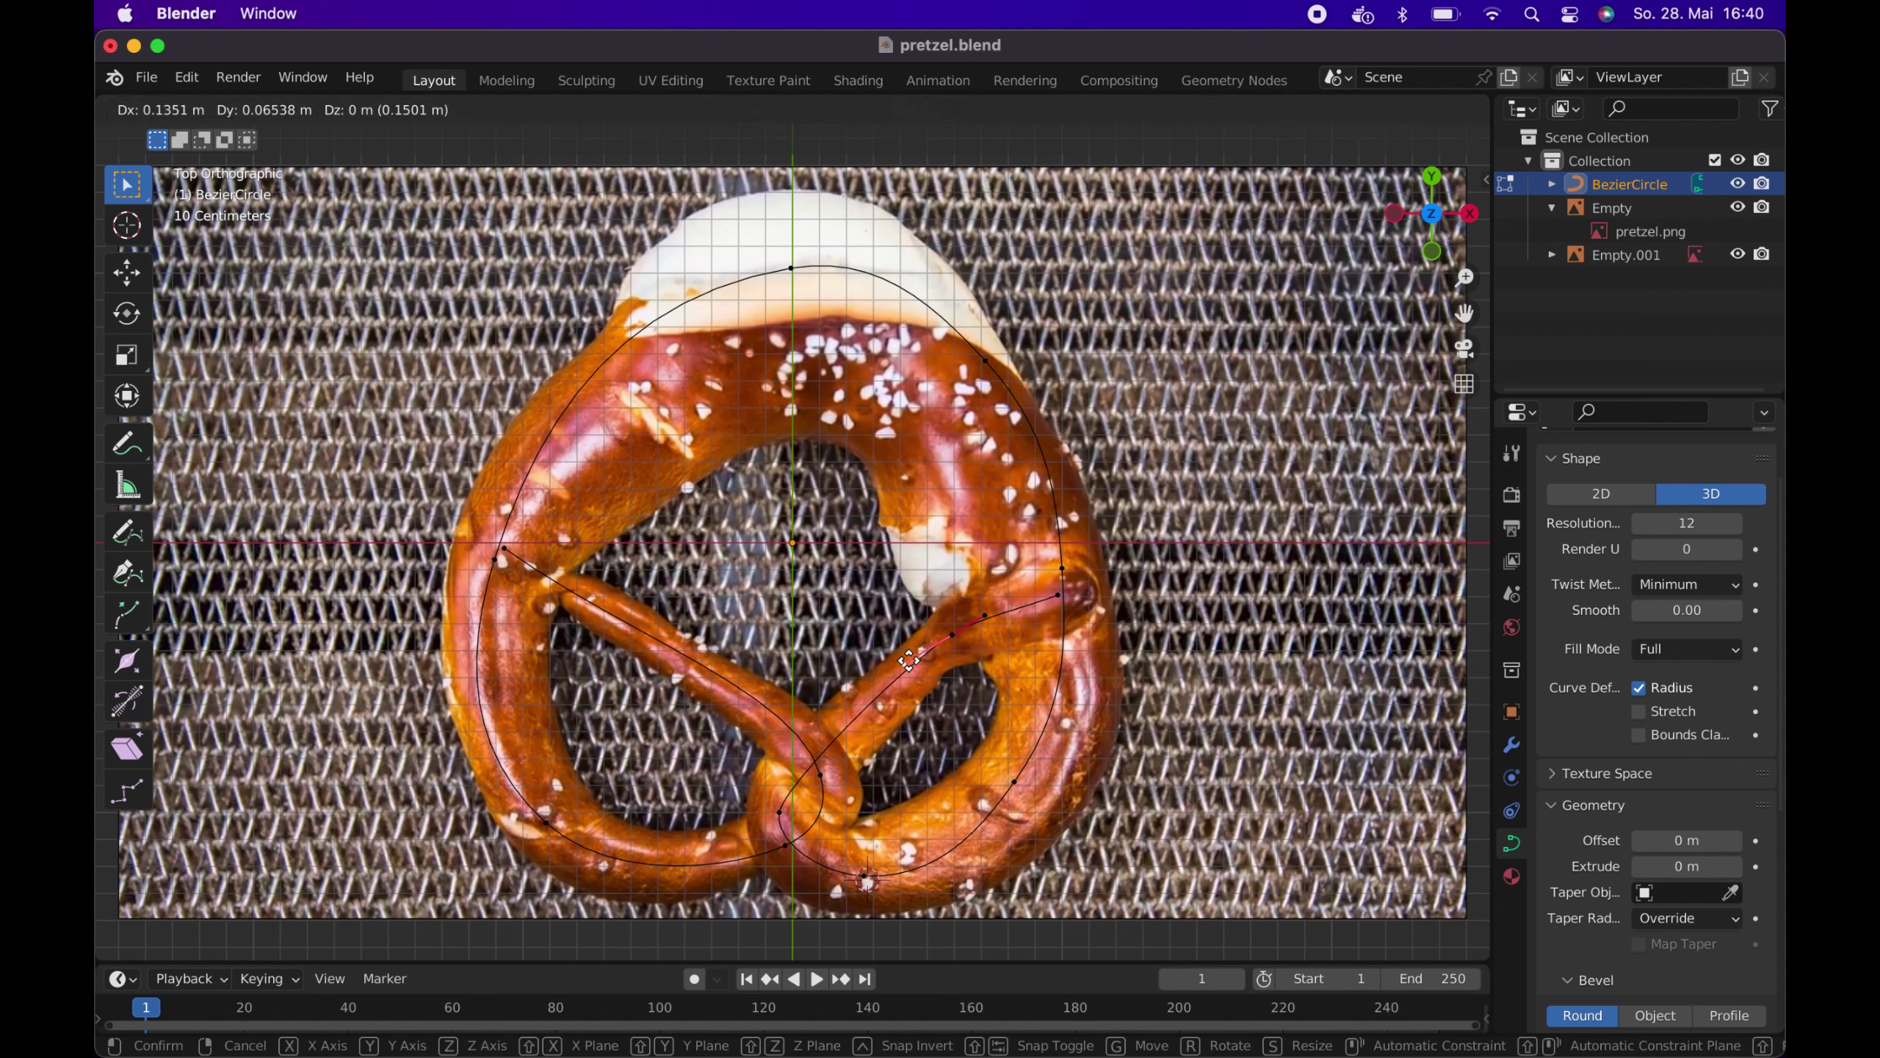
click(909, 659)
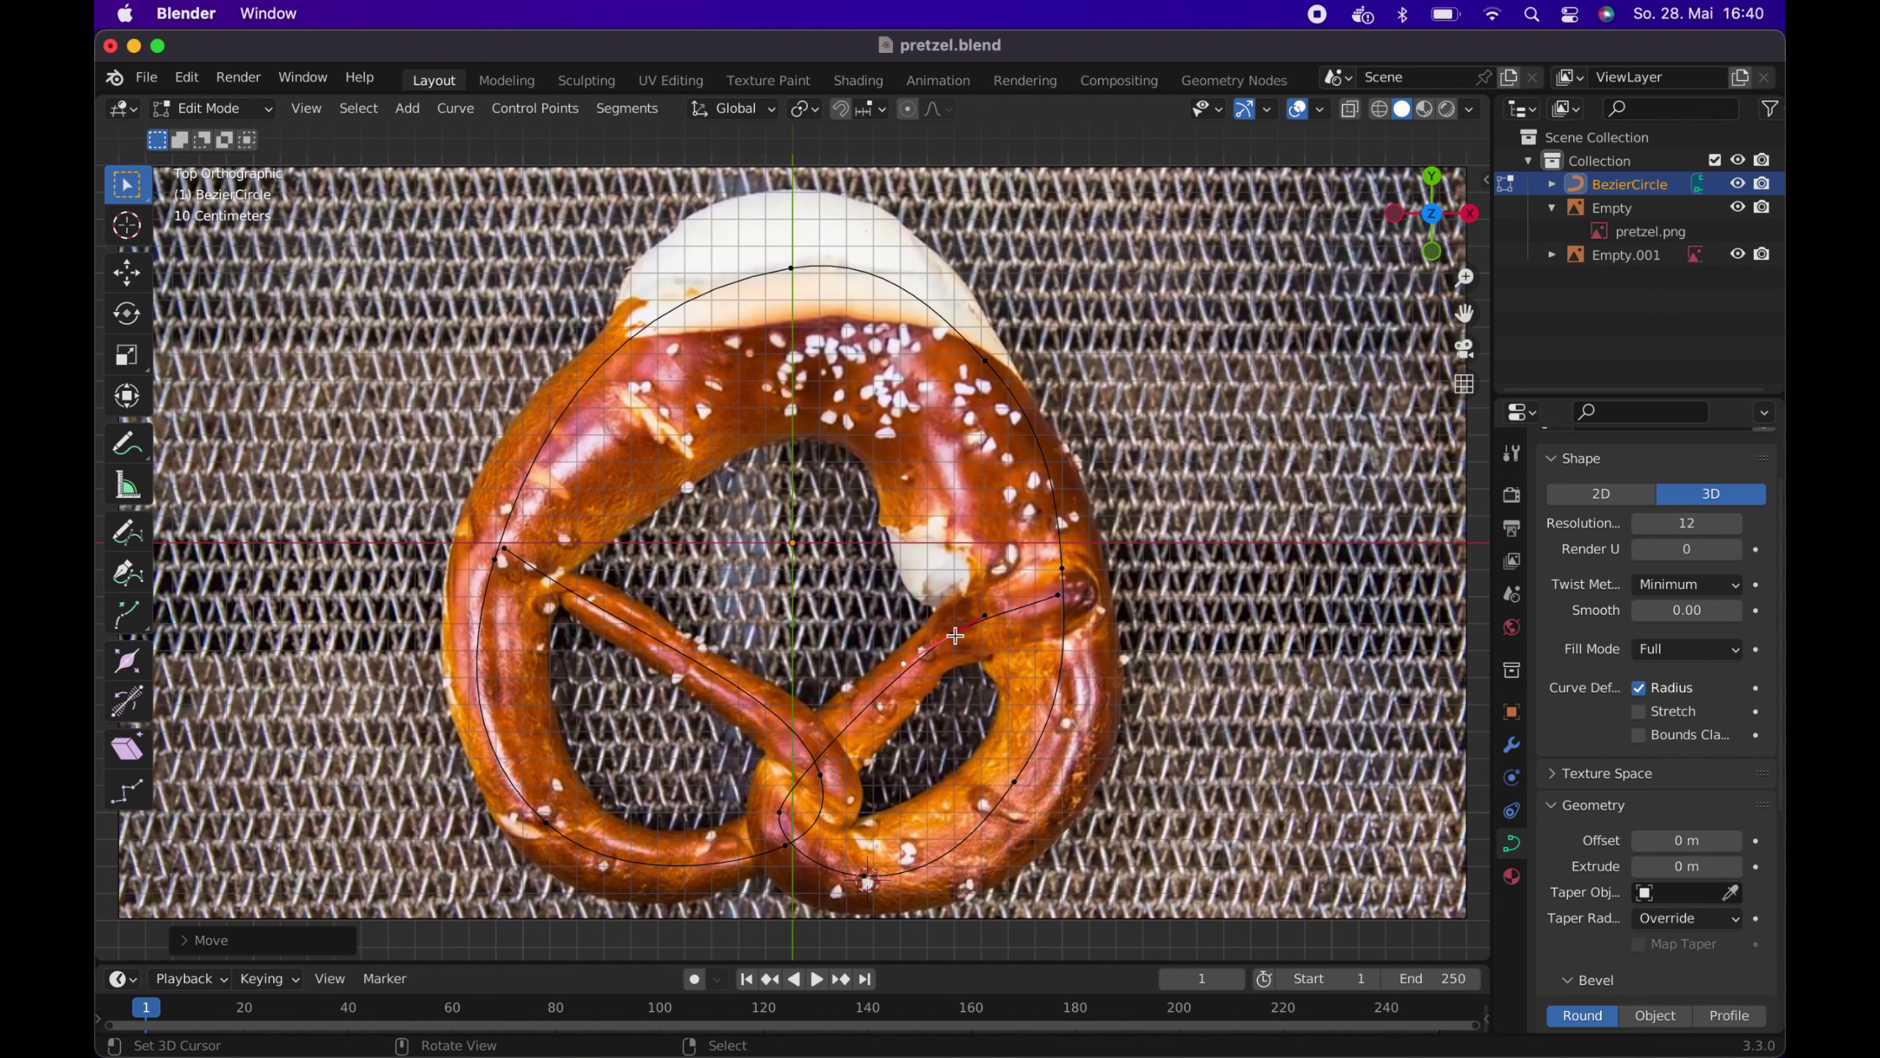
click(955, 635)
key(g)
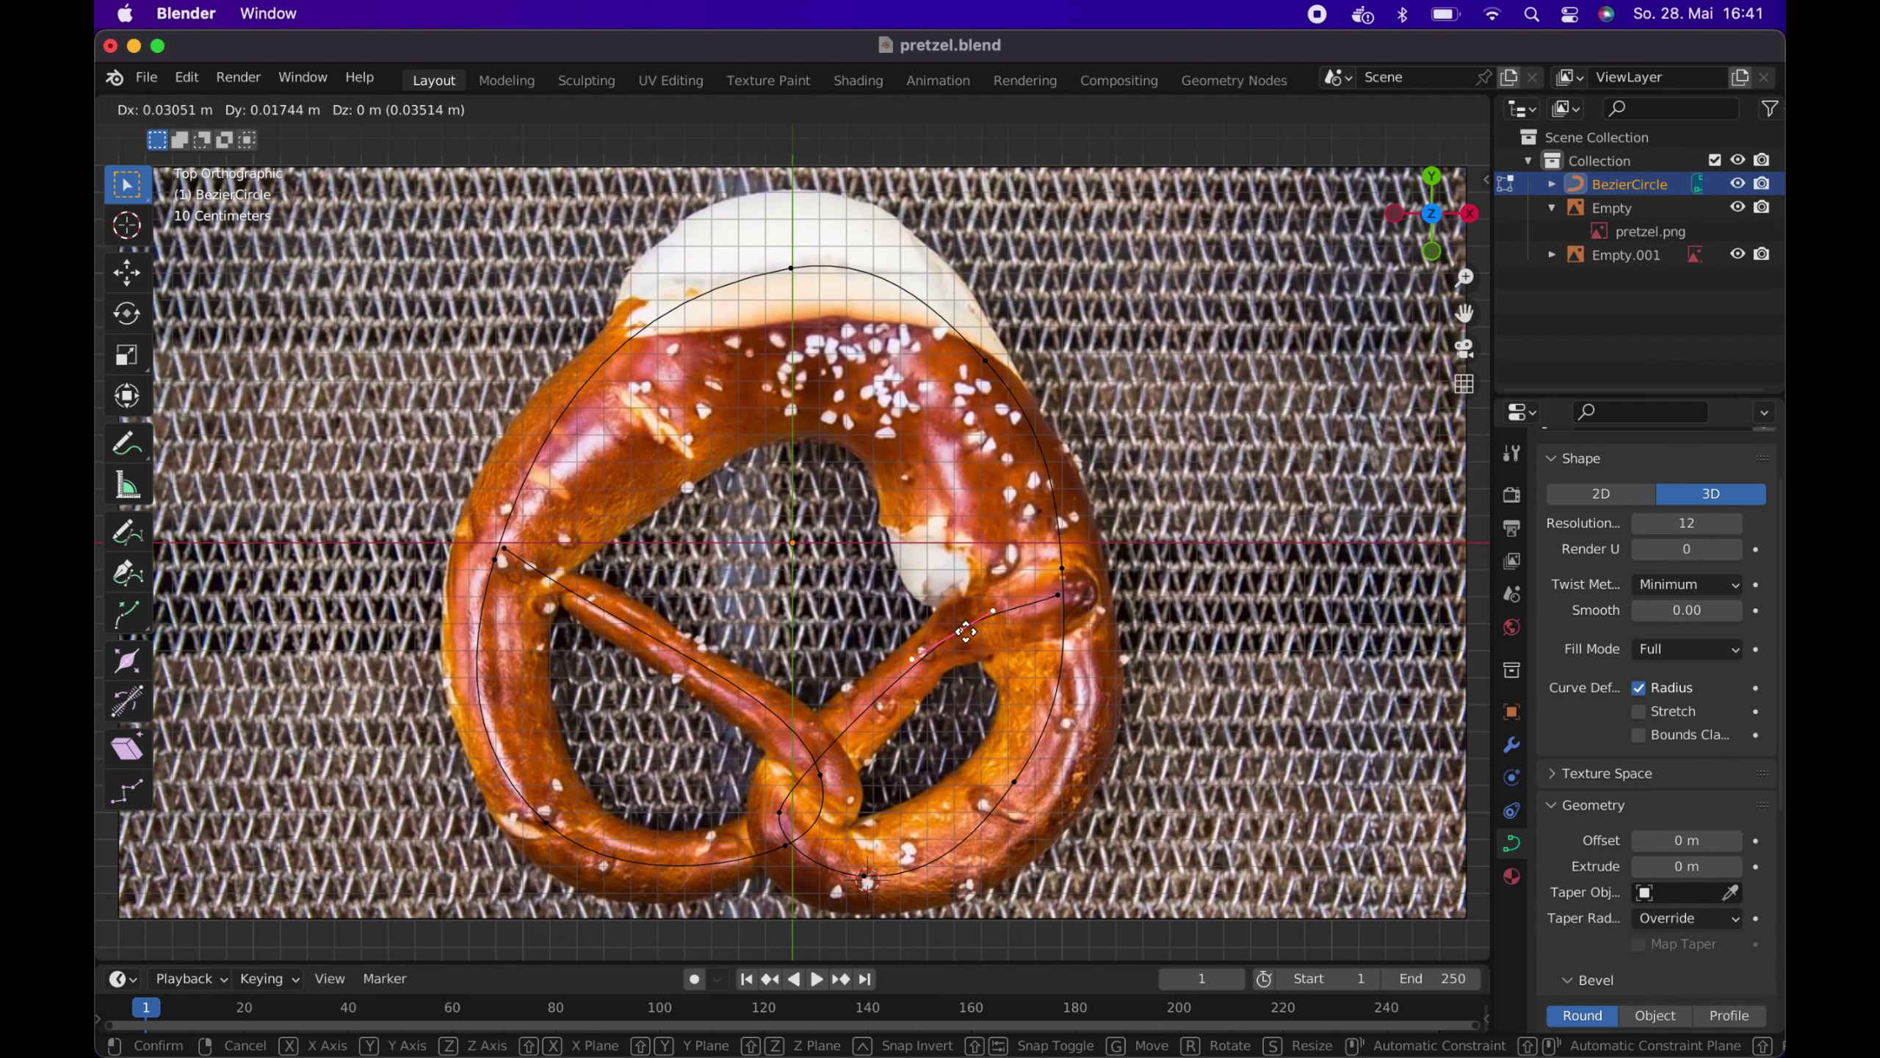
click(963, 632)
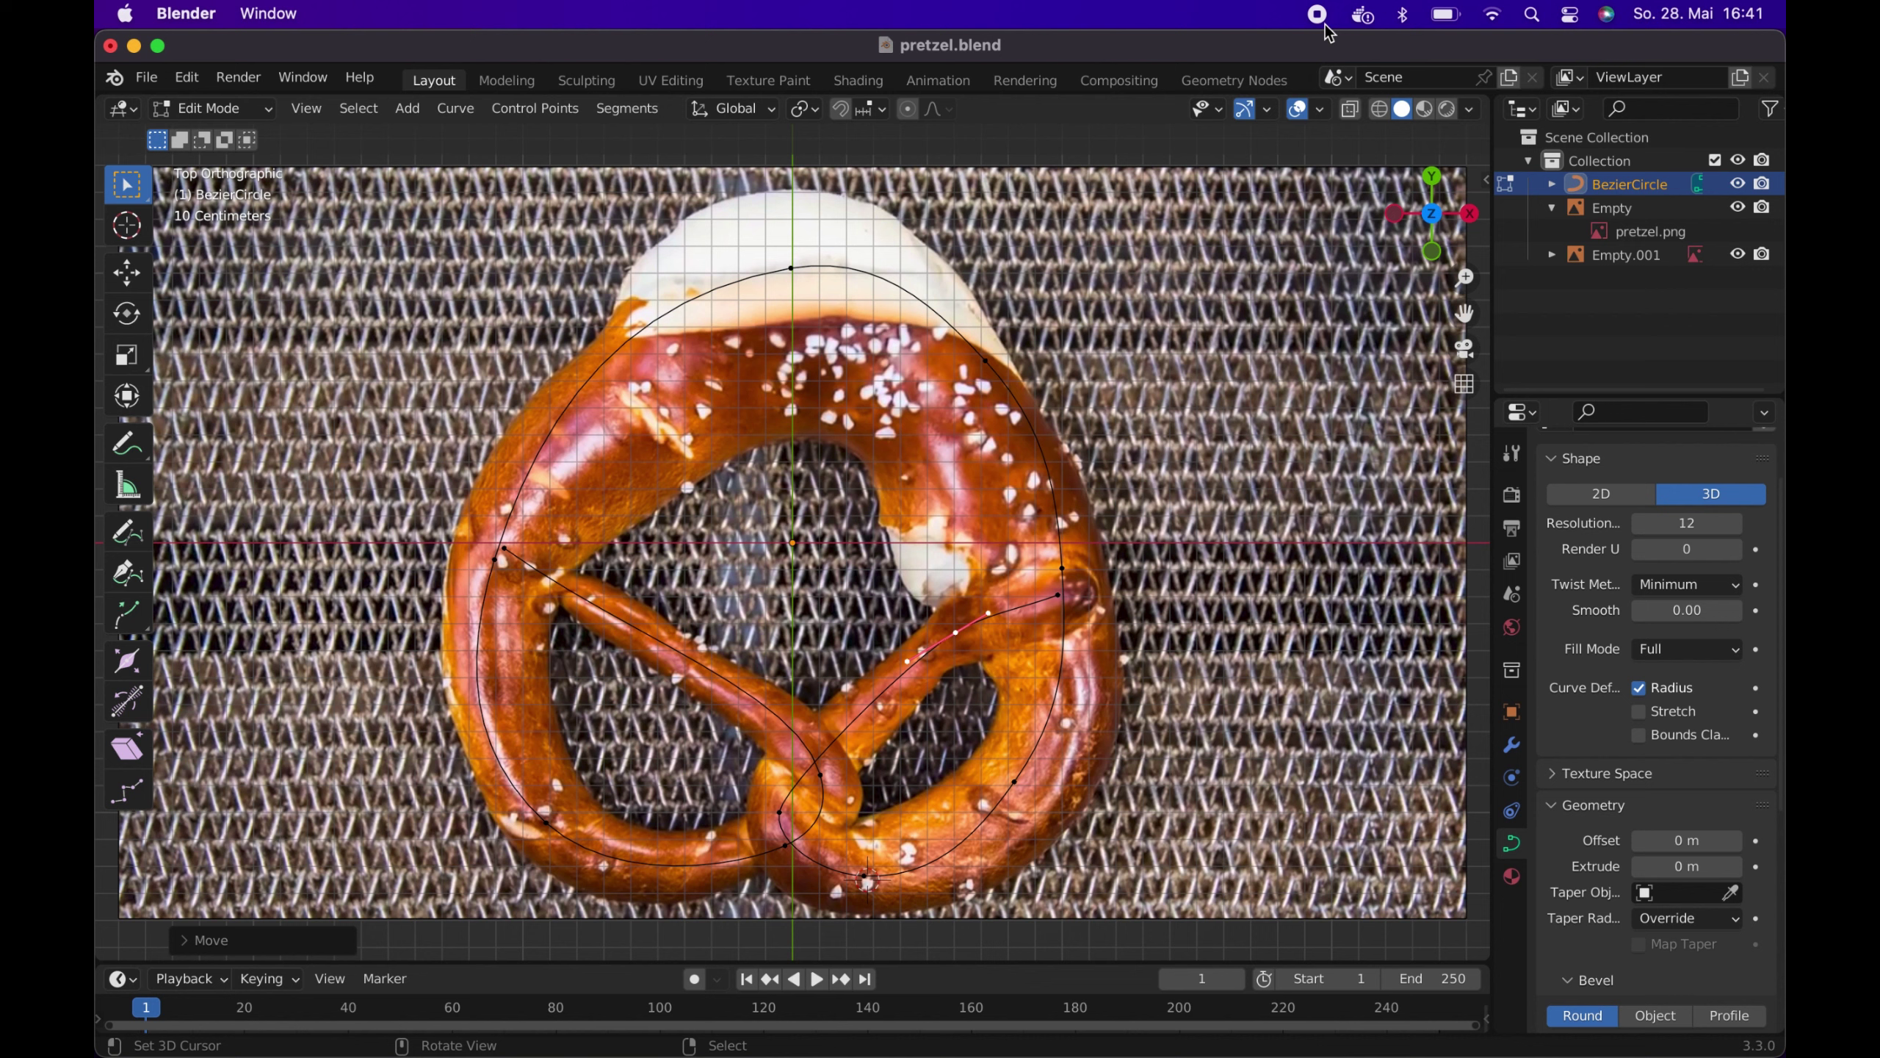
Step the curve's bevel depth up from 0.01 m to 0.08 m to thicken the tube
click(1318, 17)
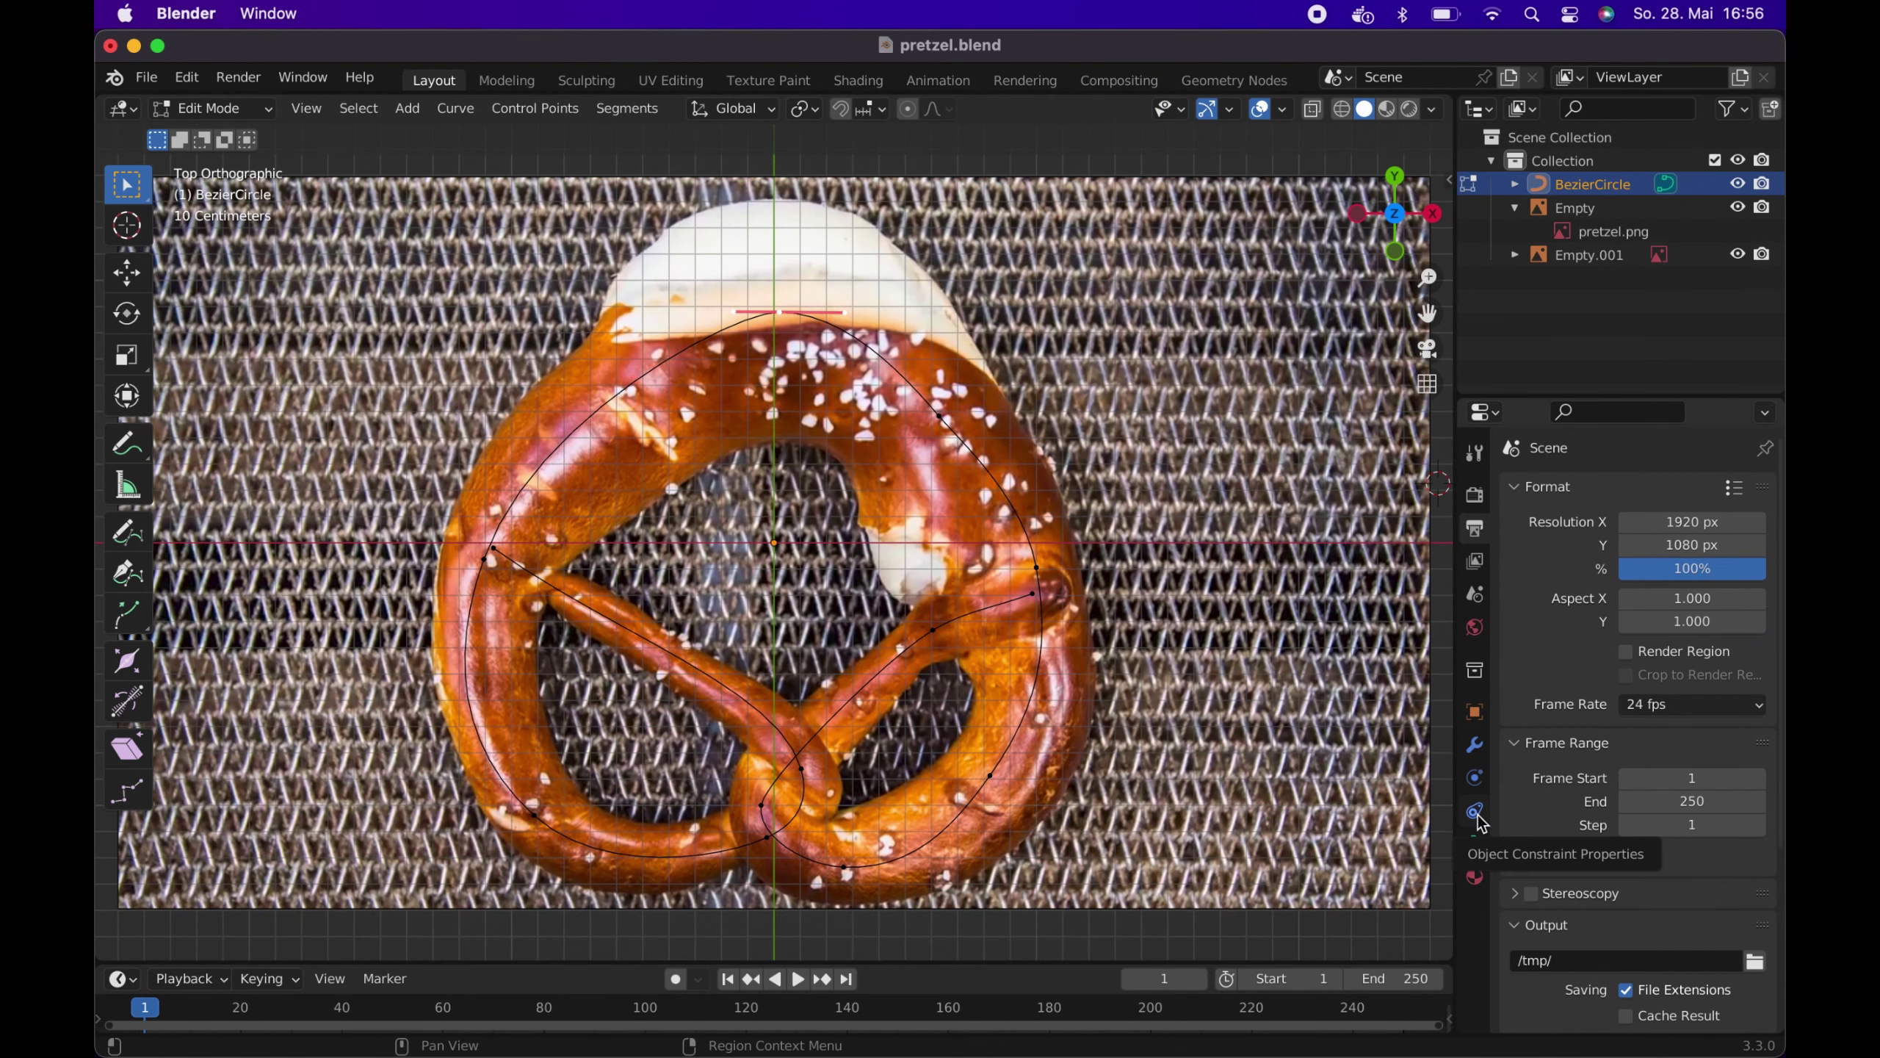
click(1475, 845)
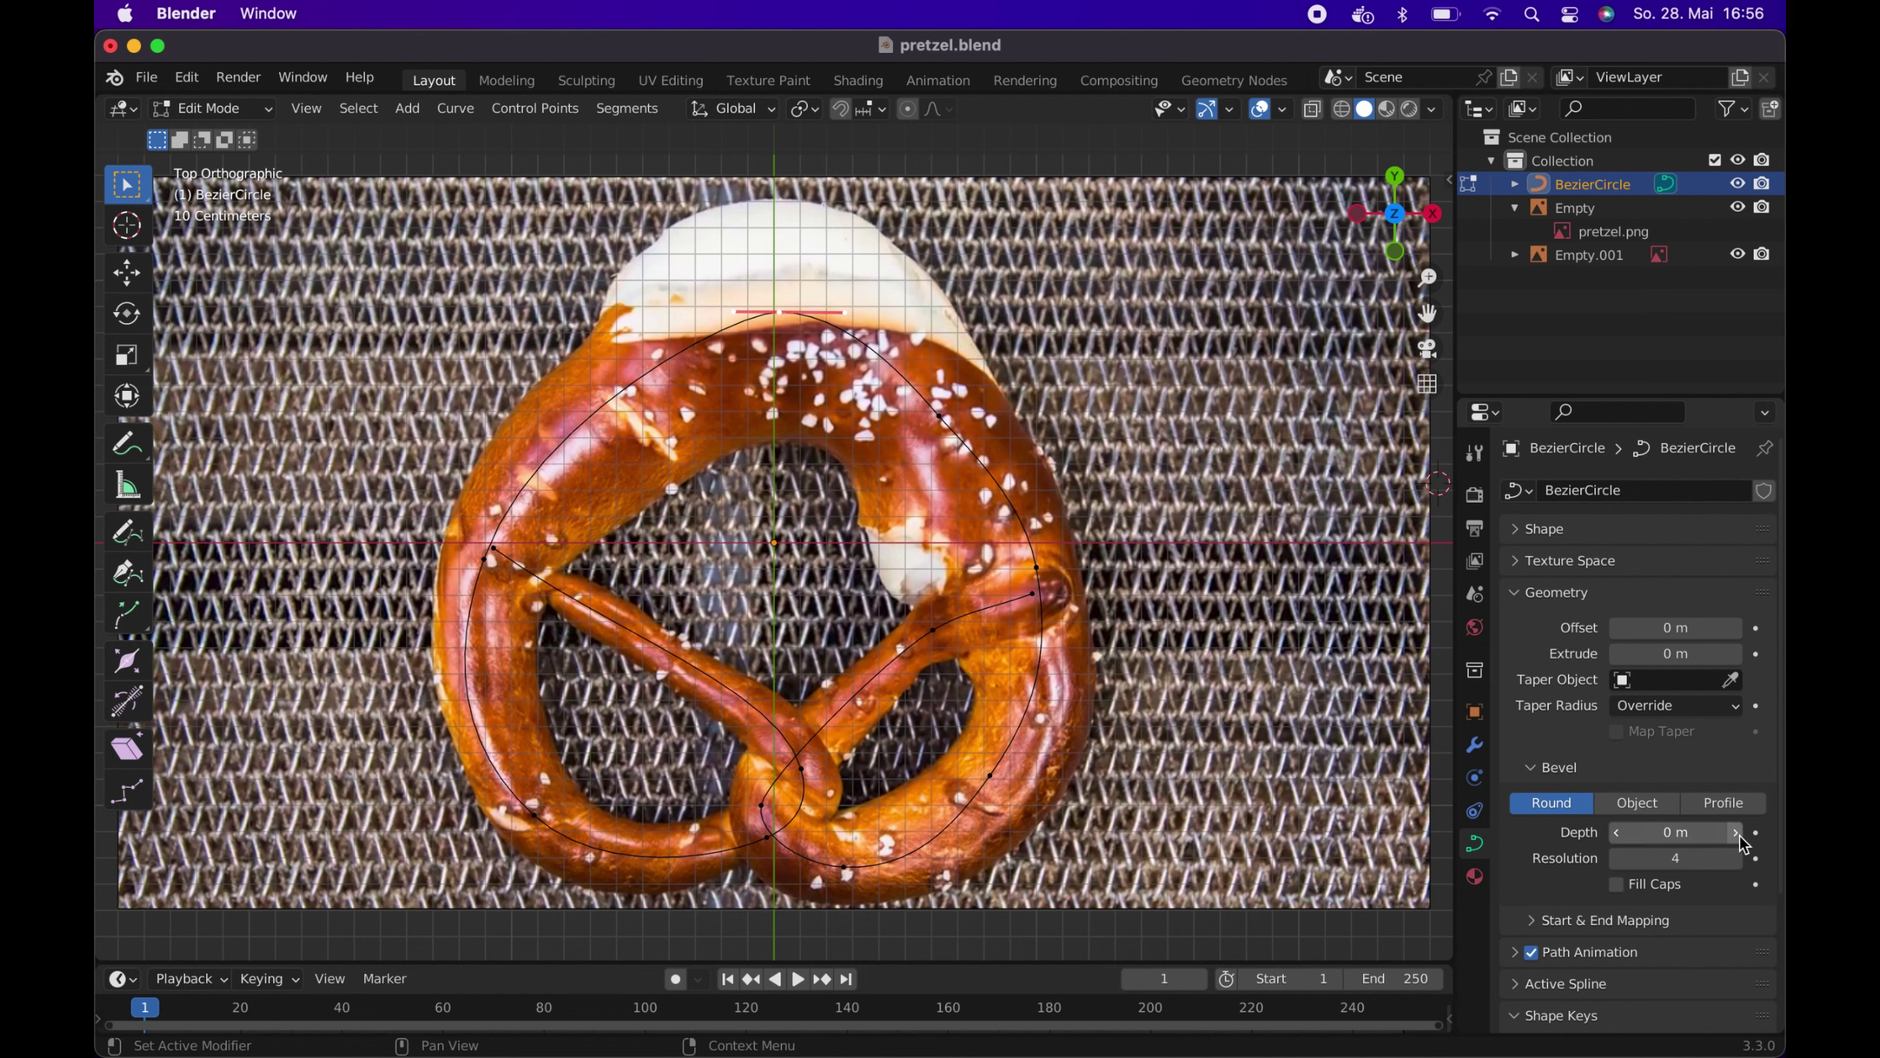
click(1736, 833)
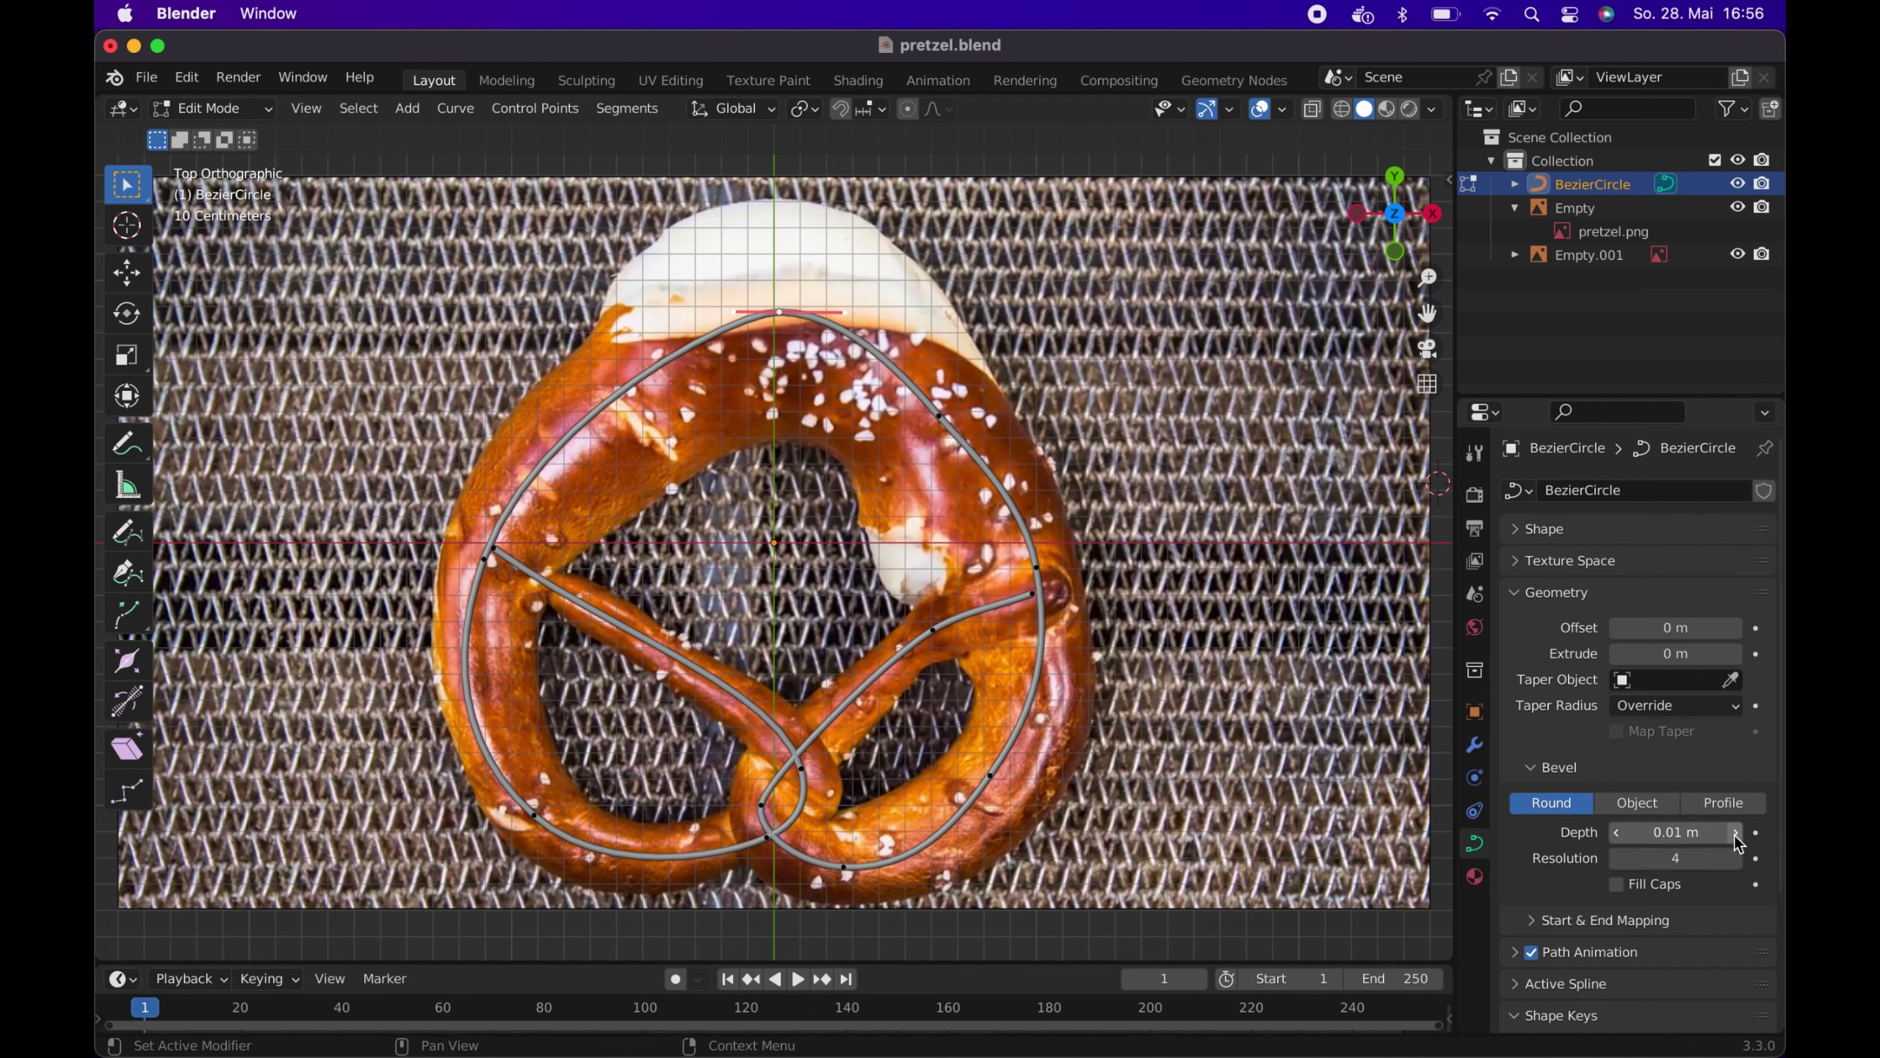
click(1736, 833)
click(1736, 833)
click(1736, 833)
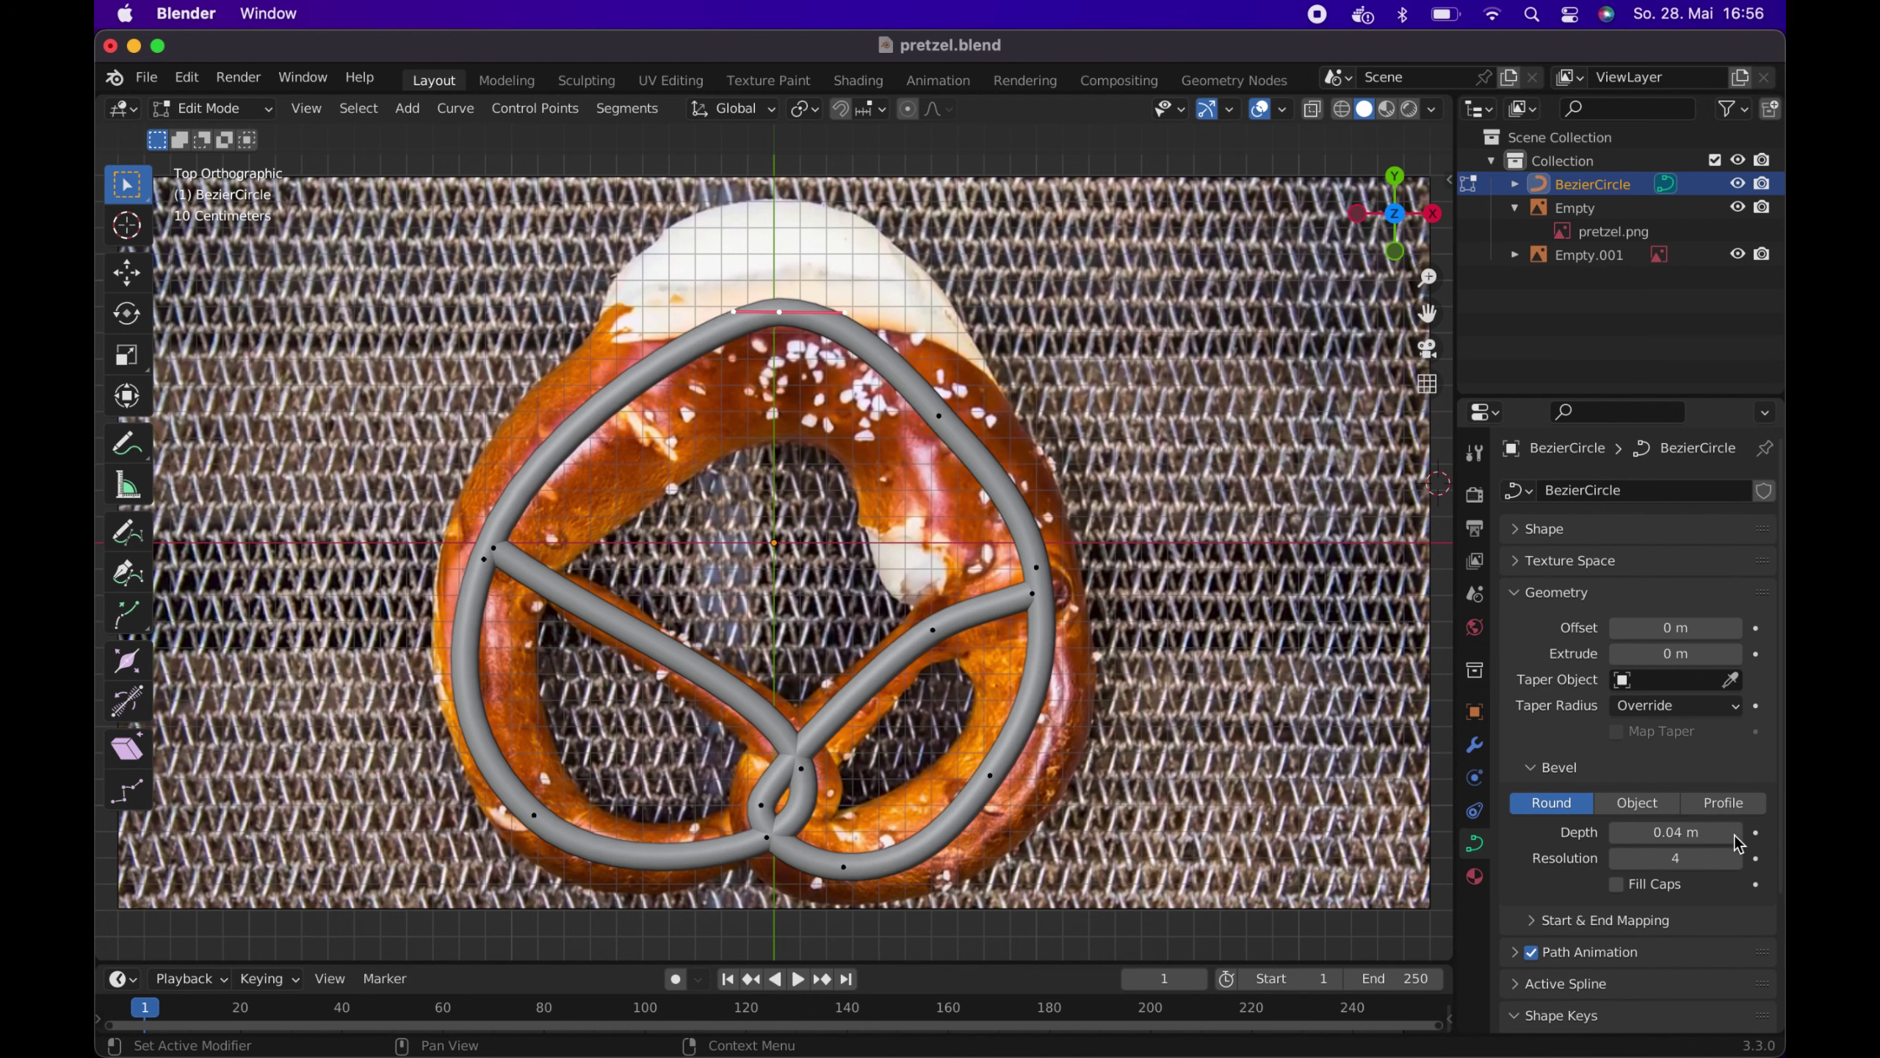
click(1736, 833)
click(1736, 833)
click(1736, 833)
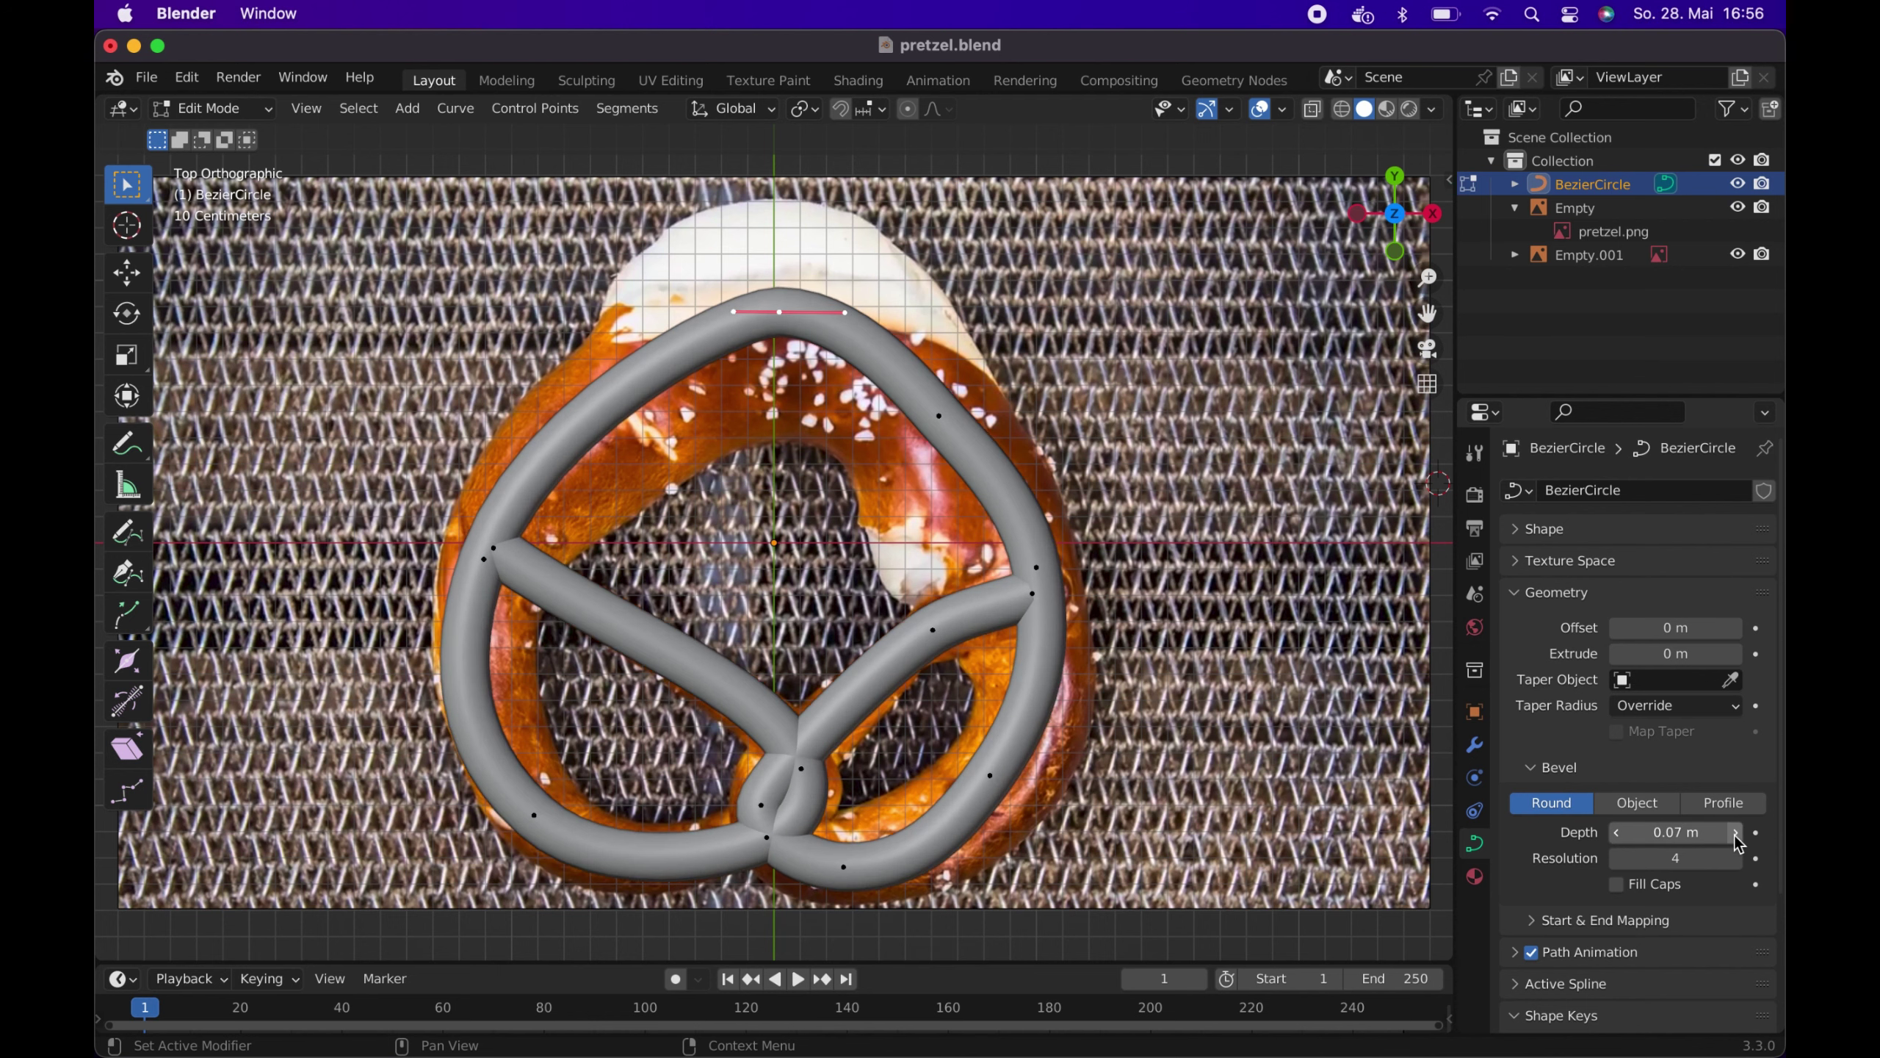
click(1735, 833)
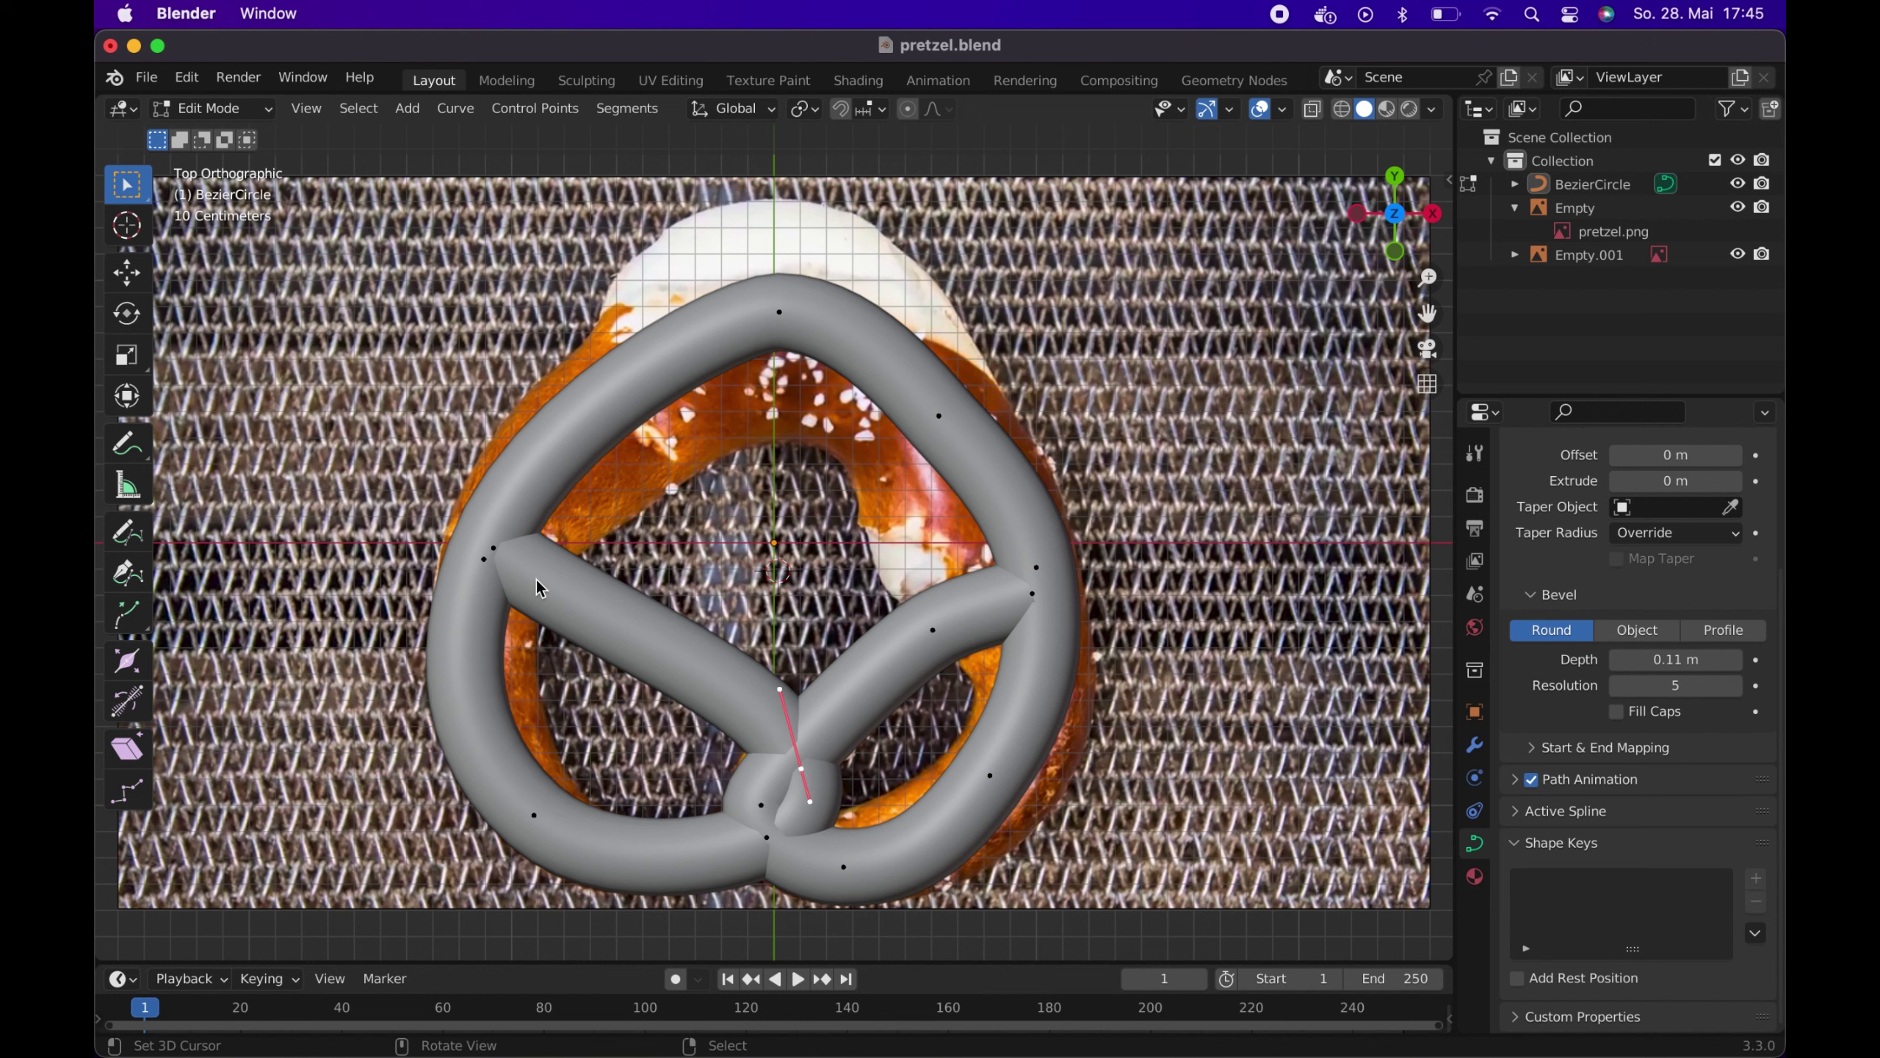
Subdivide the left crossbar and move the new point further up-left along it
key(shift)
shift+click(494, 549)
click(626, 109)
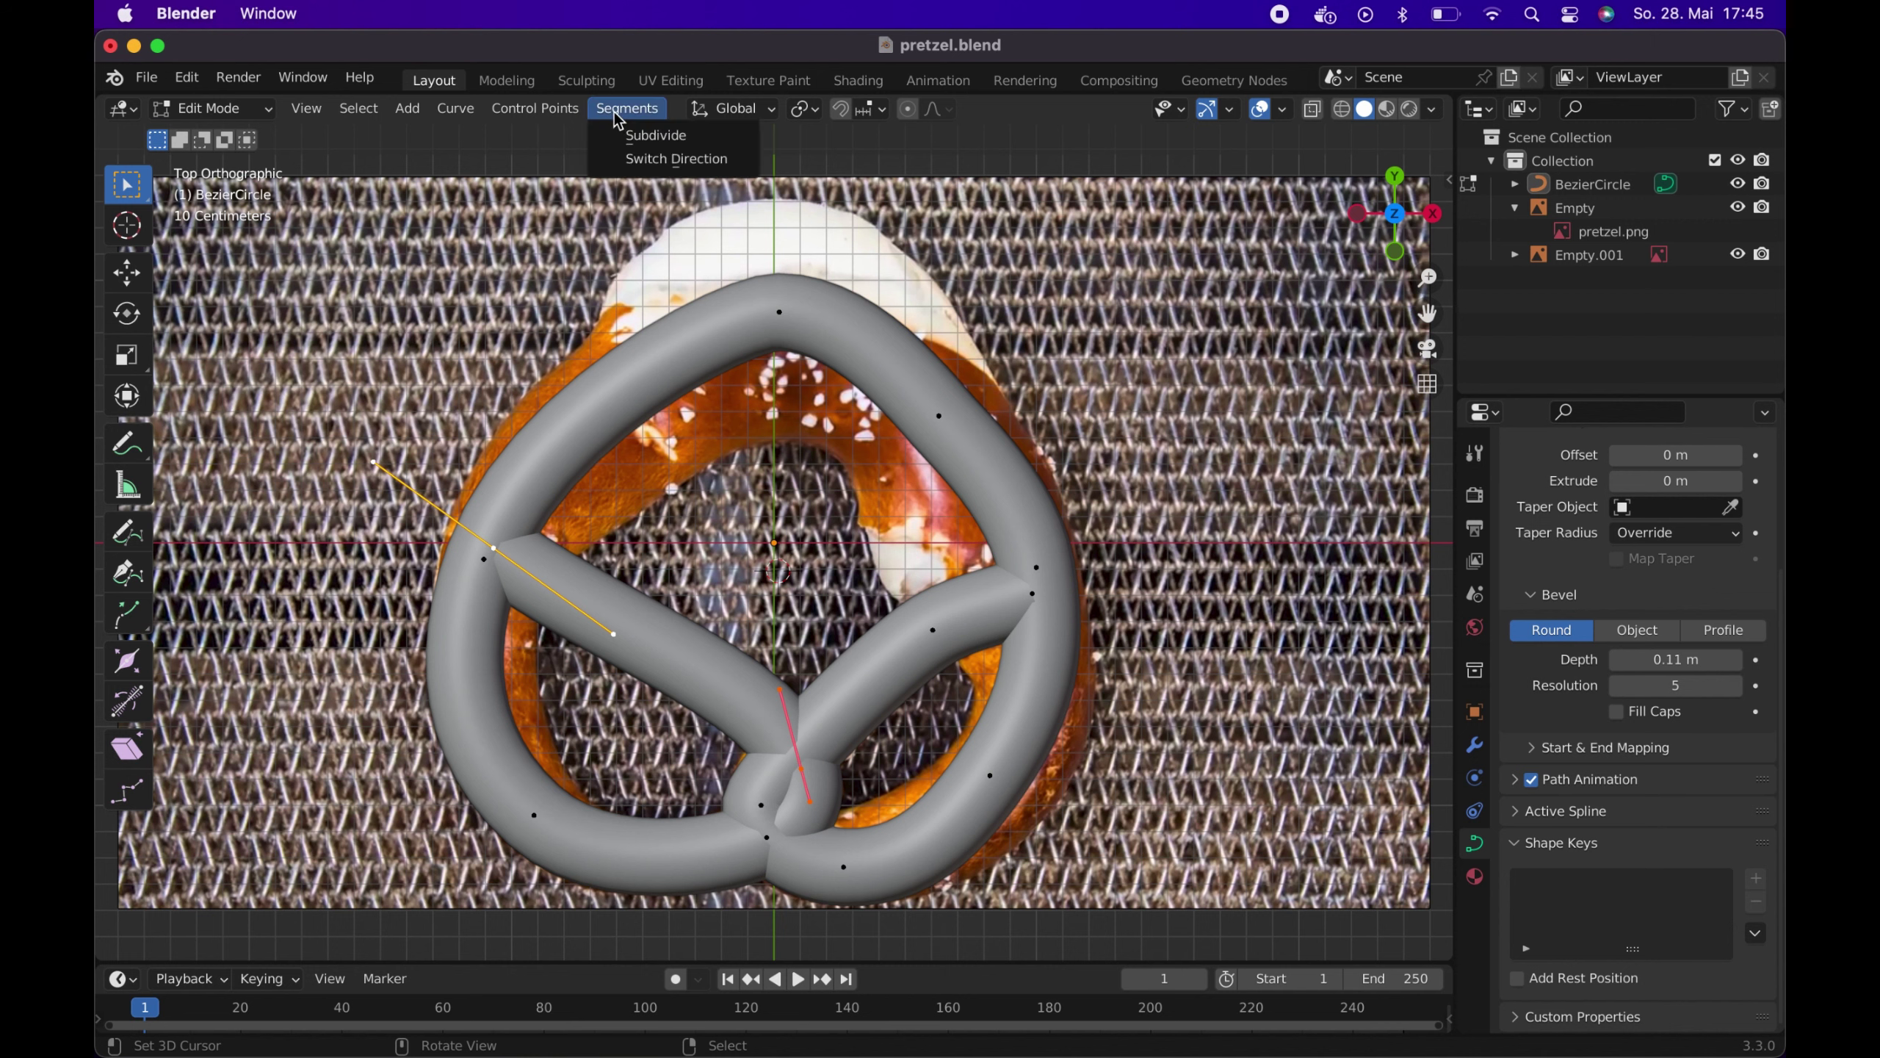
click(636, 137)
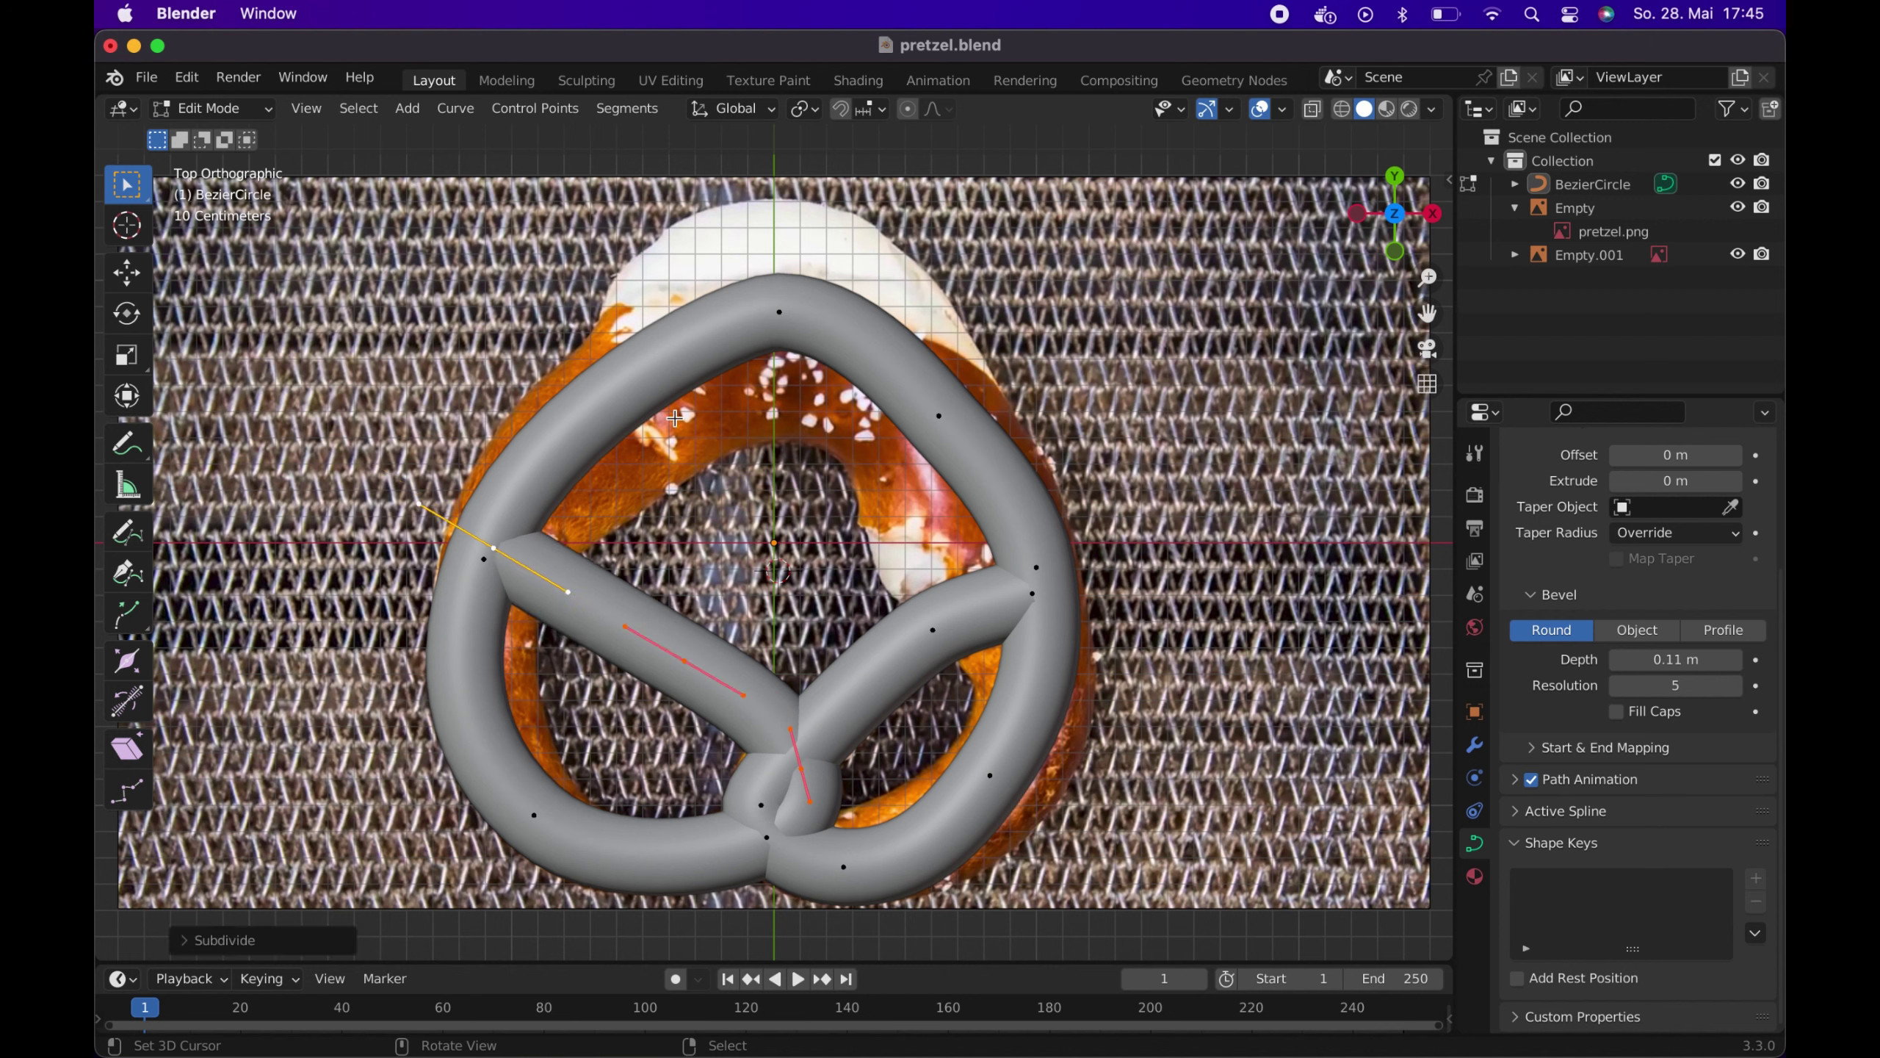
key(alt+a)
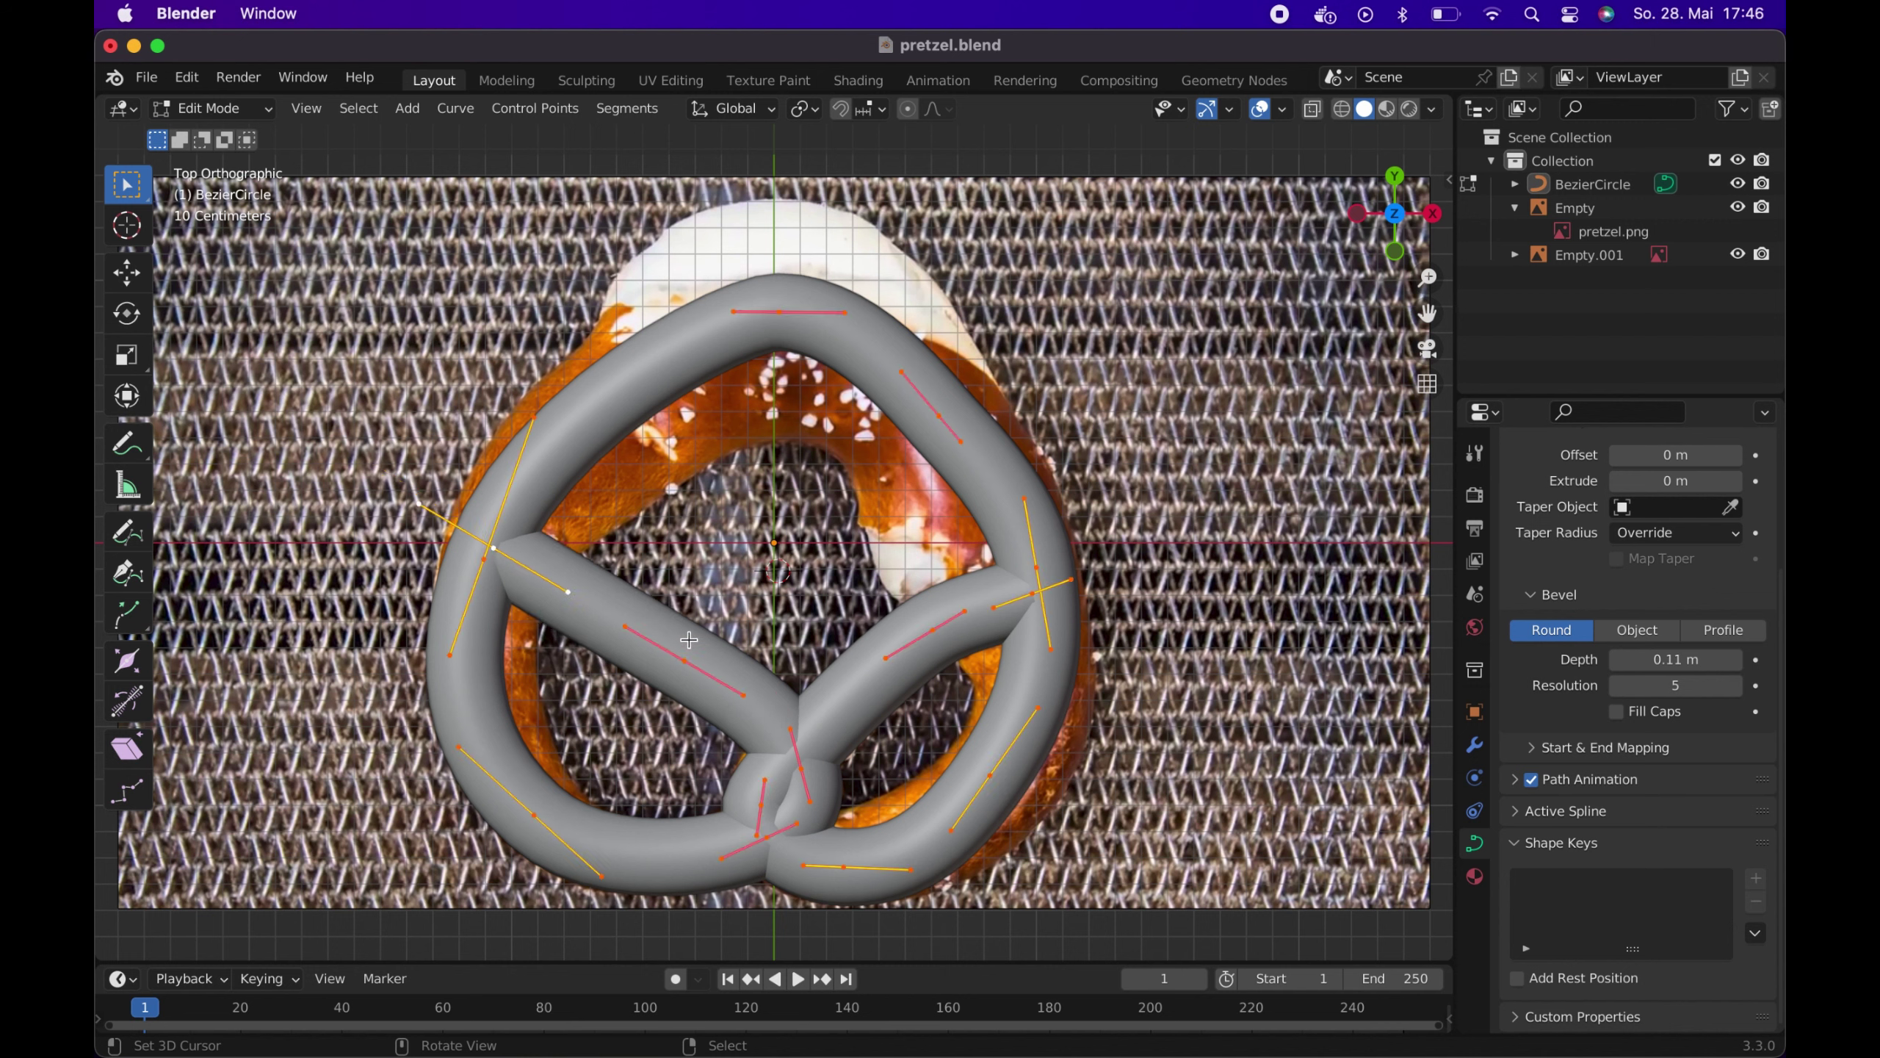
click(684, 660)
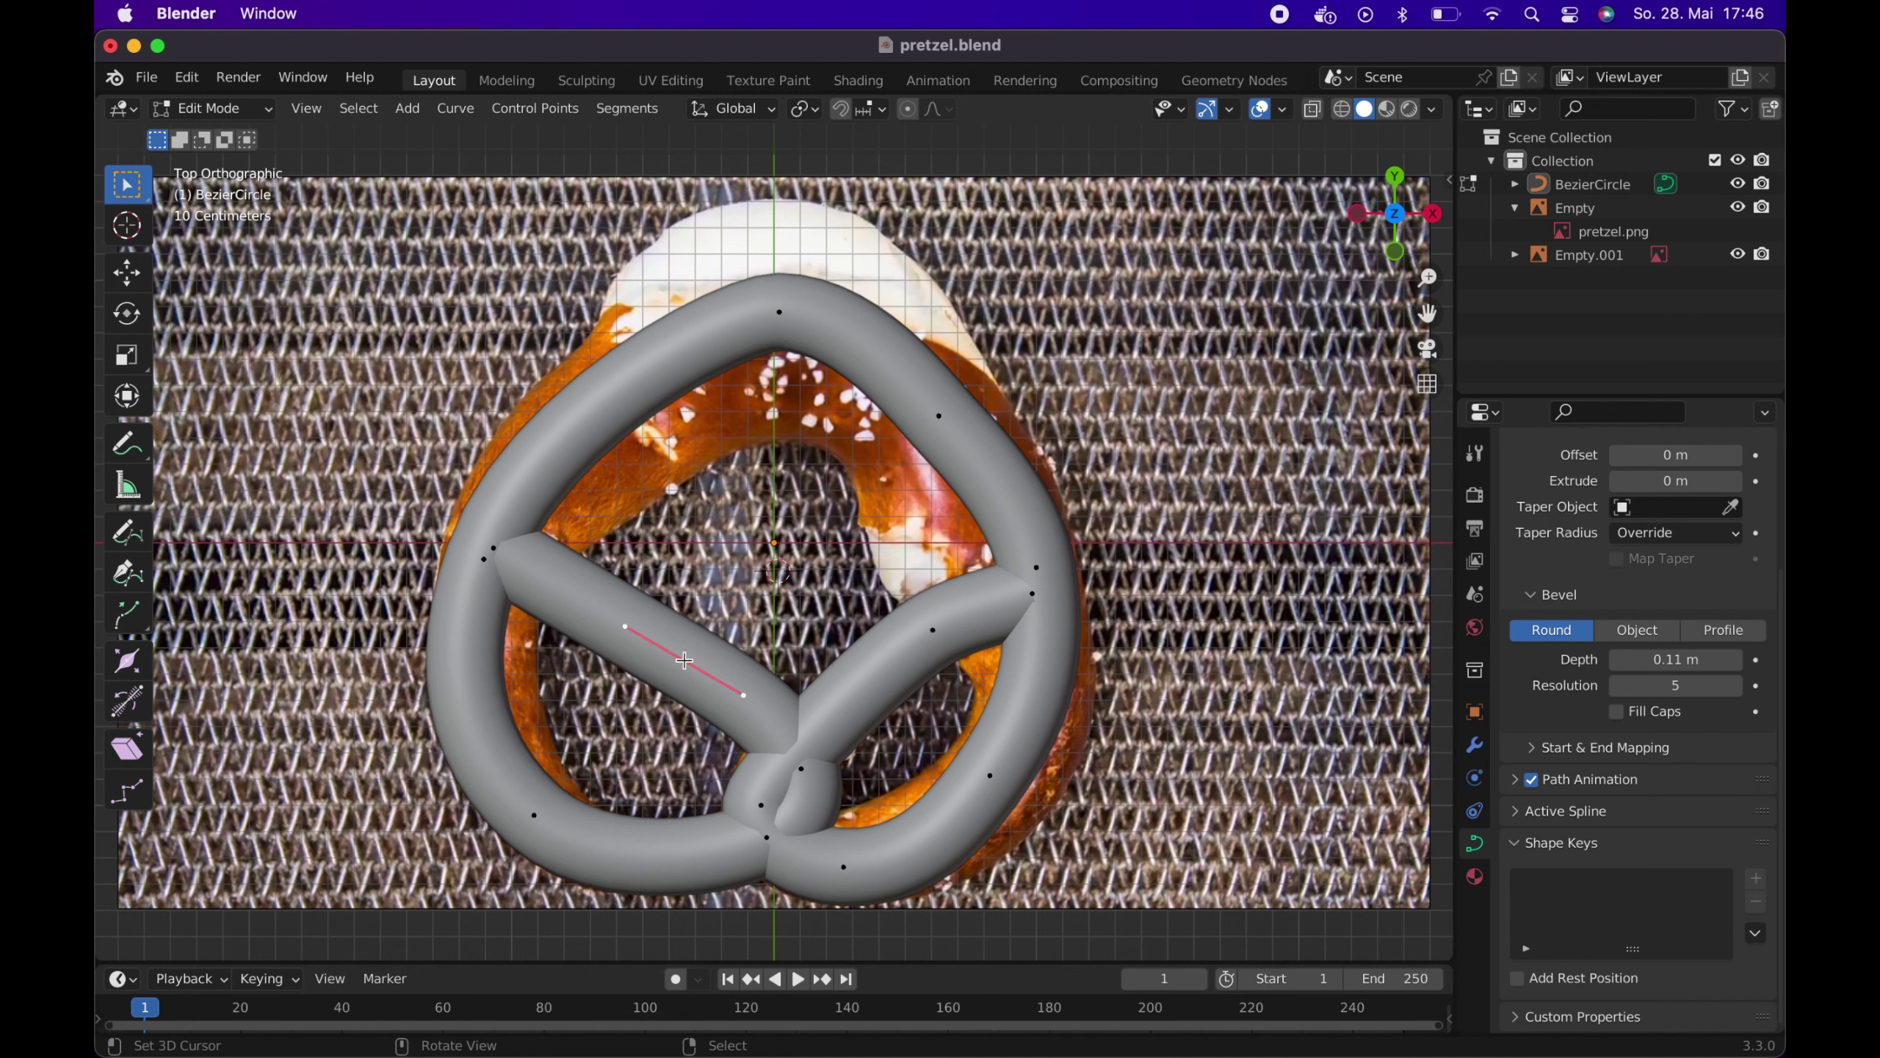
key(g)
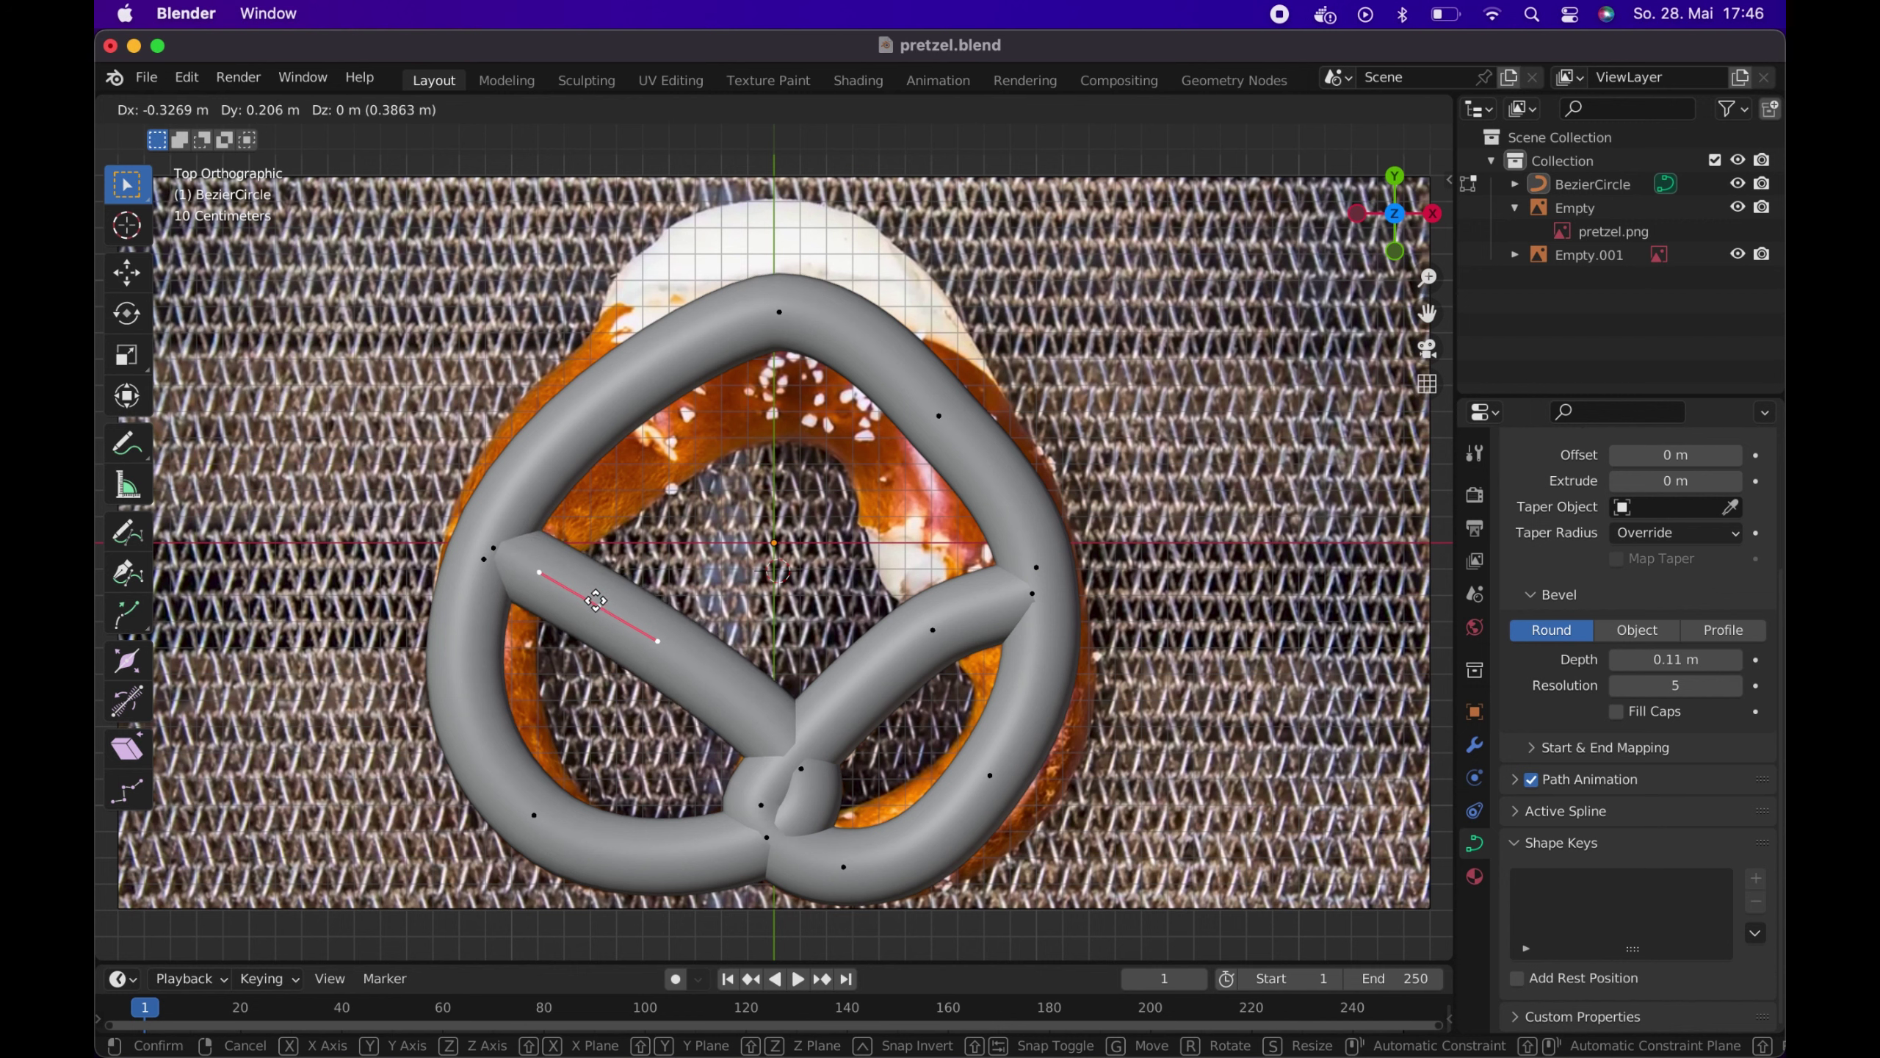
click(595, 600)
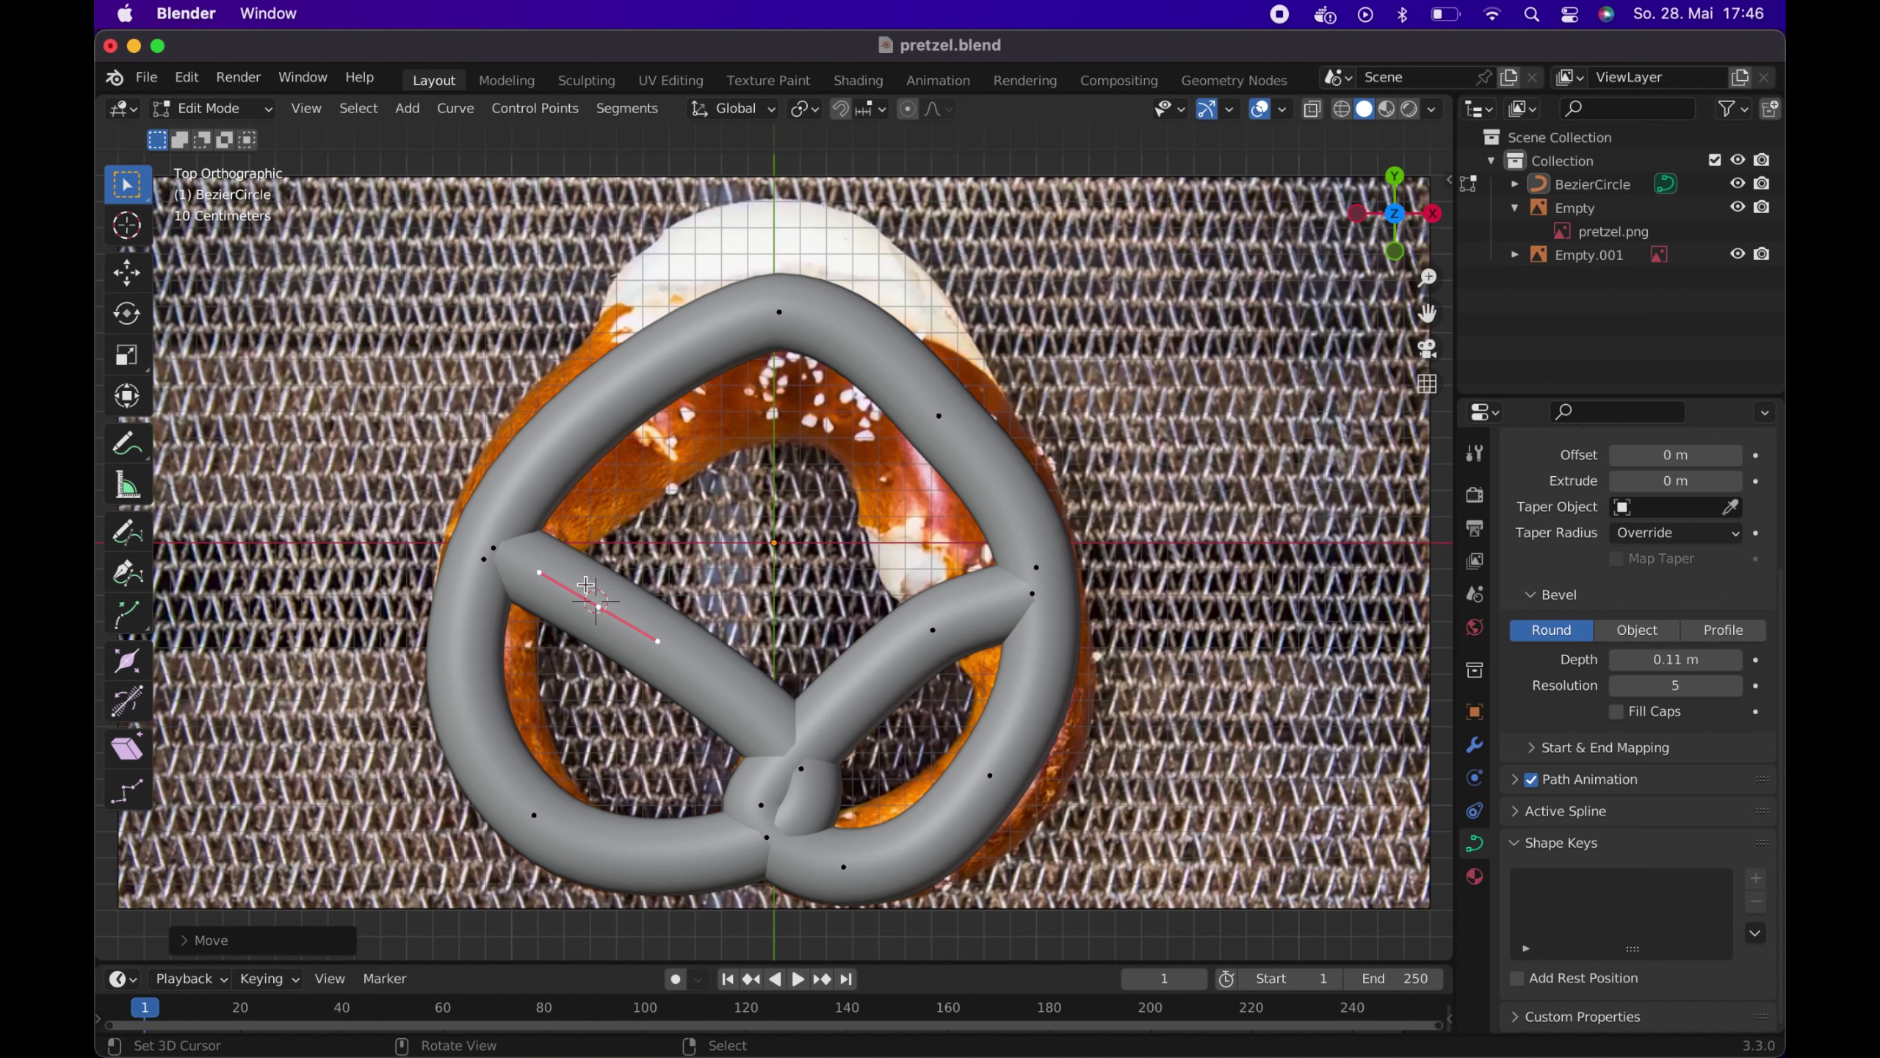
Lower the left crossbar's end point along Z beside the outer loop
shift+click(491, 546)
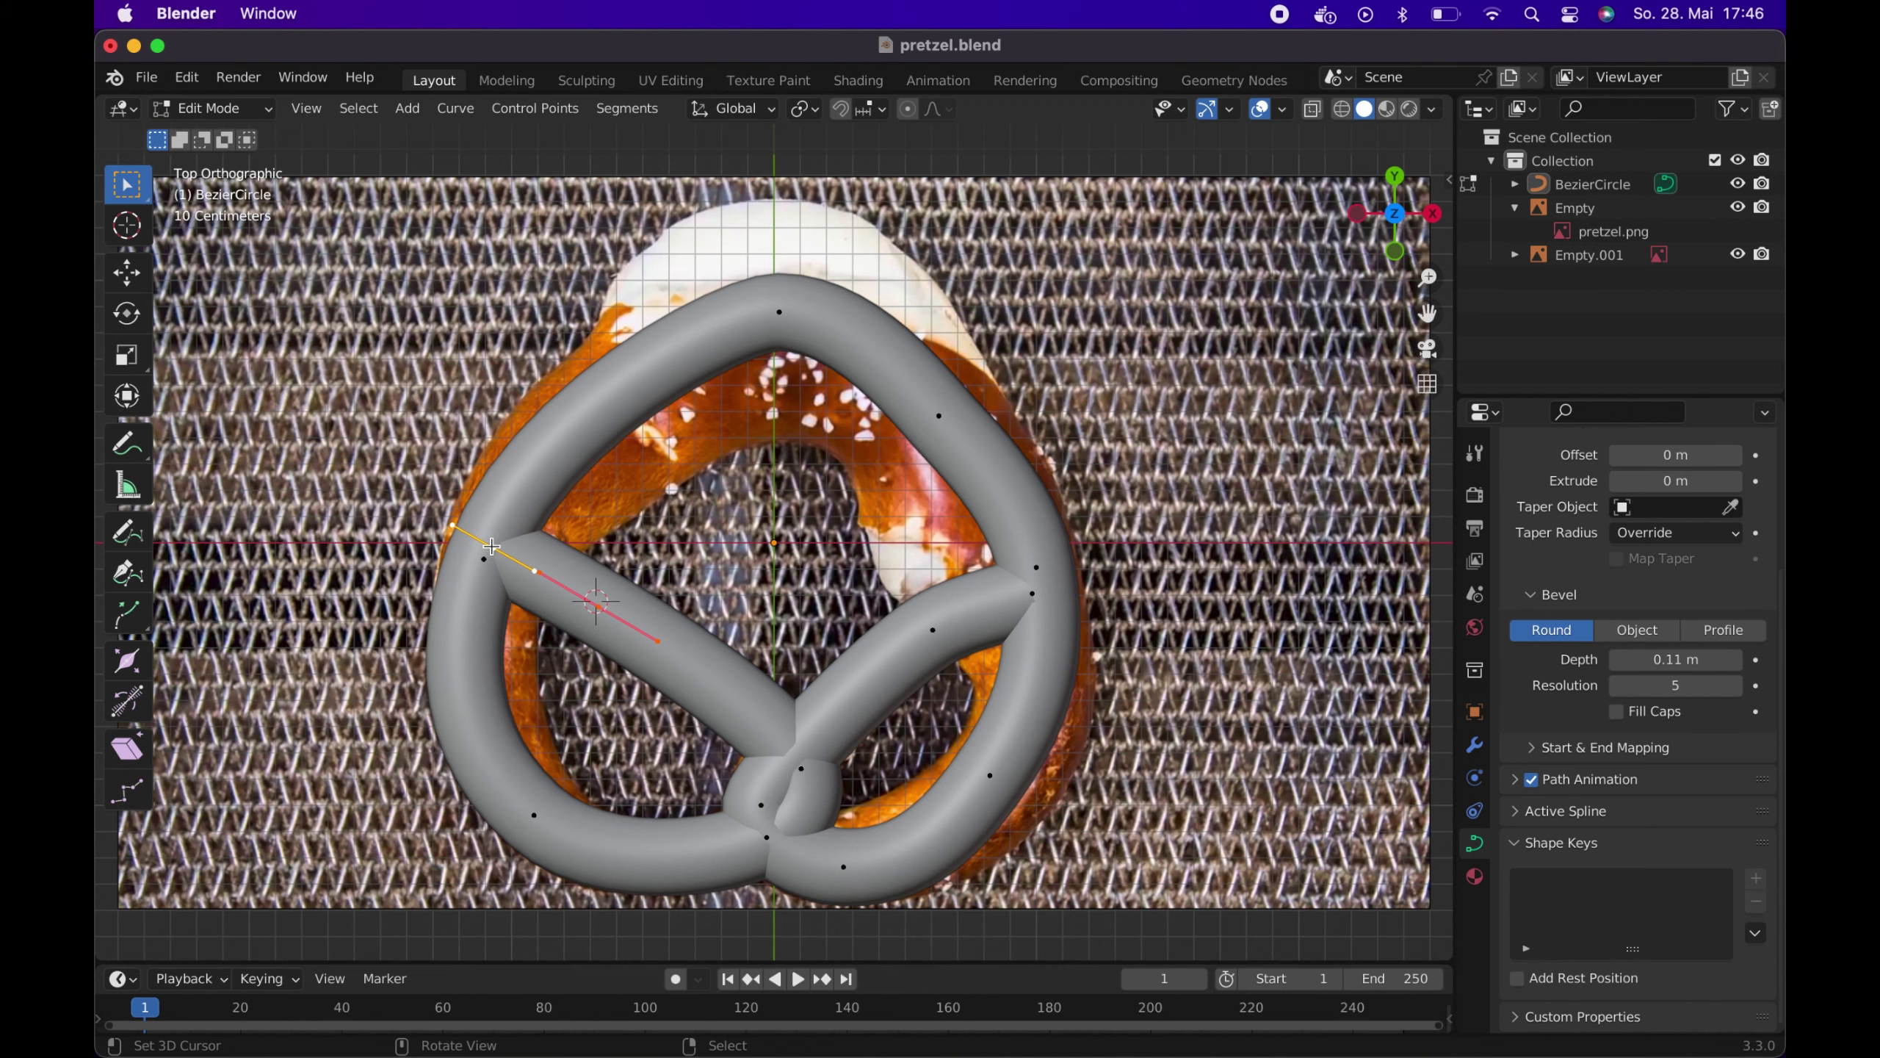
middle_drag(491, 546, 547, 334)
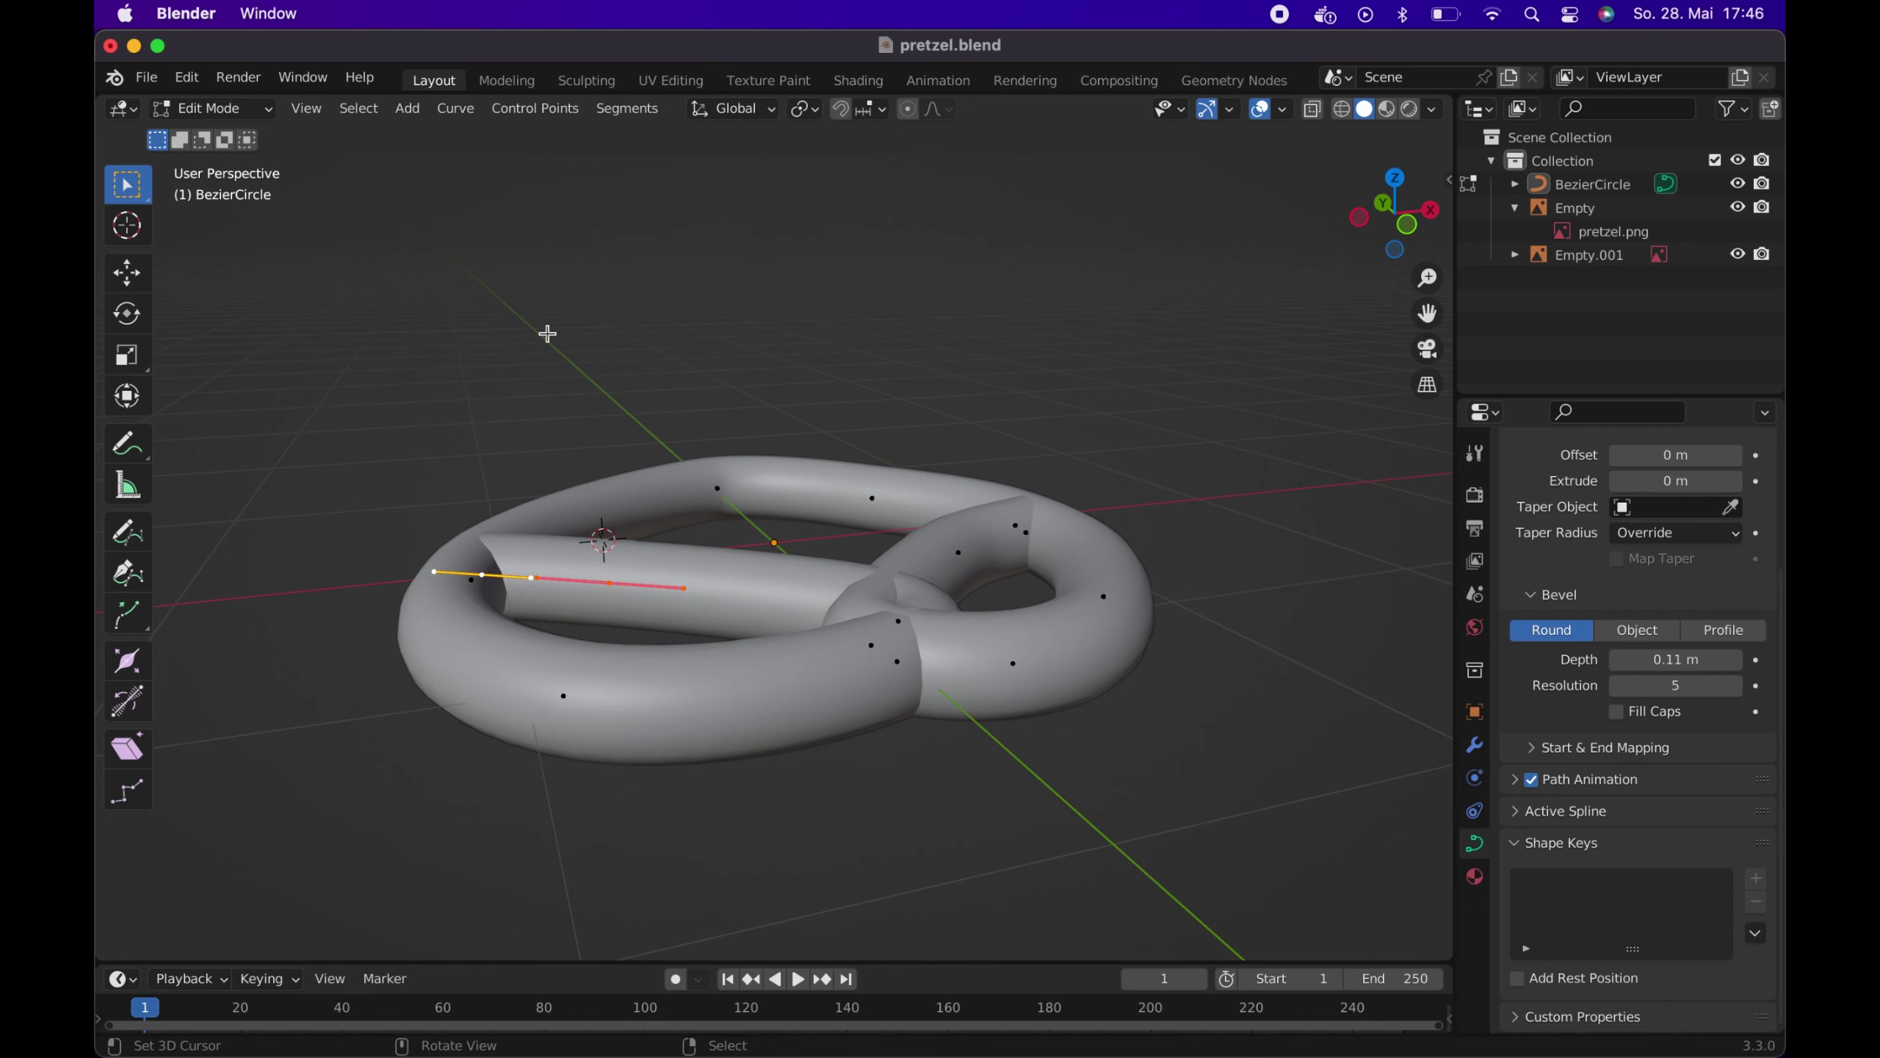
key(g)
key(z)
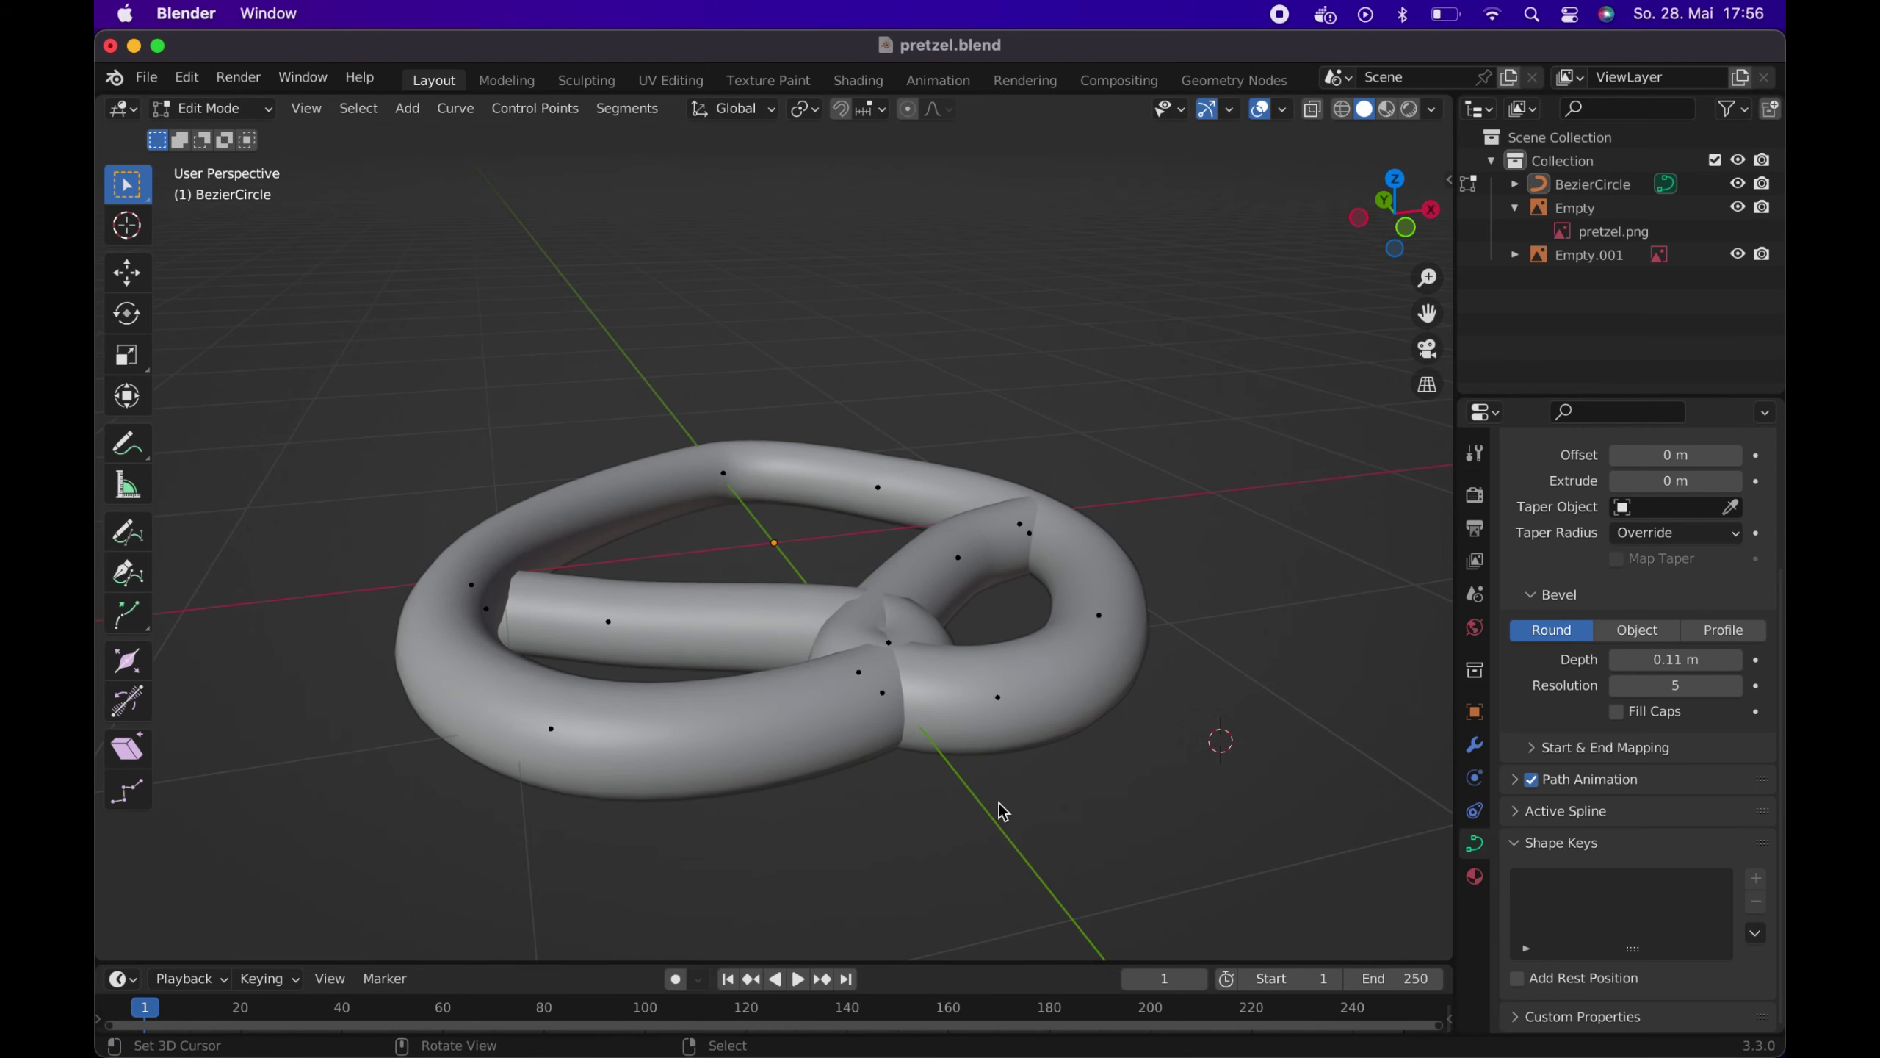
middle_drag(1004, 811, 1132, 705)
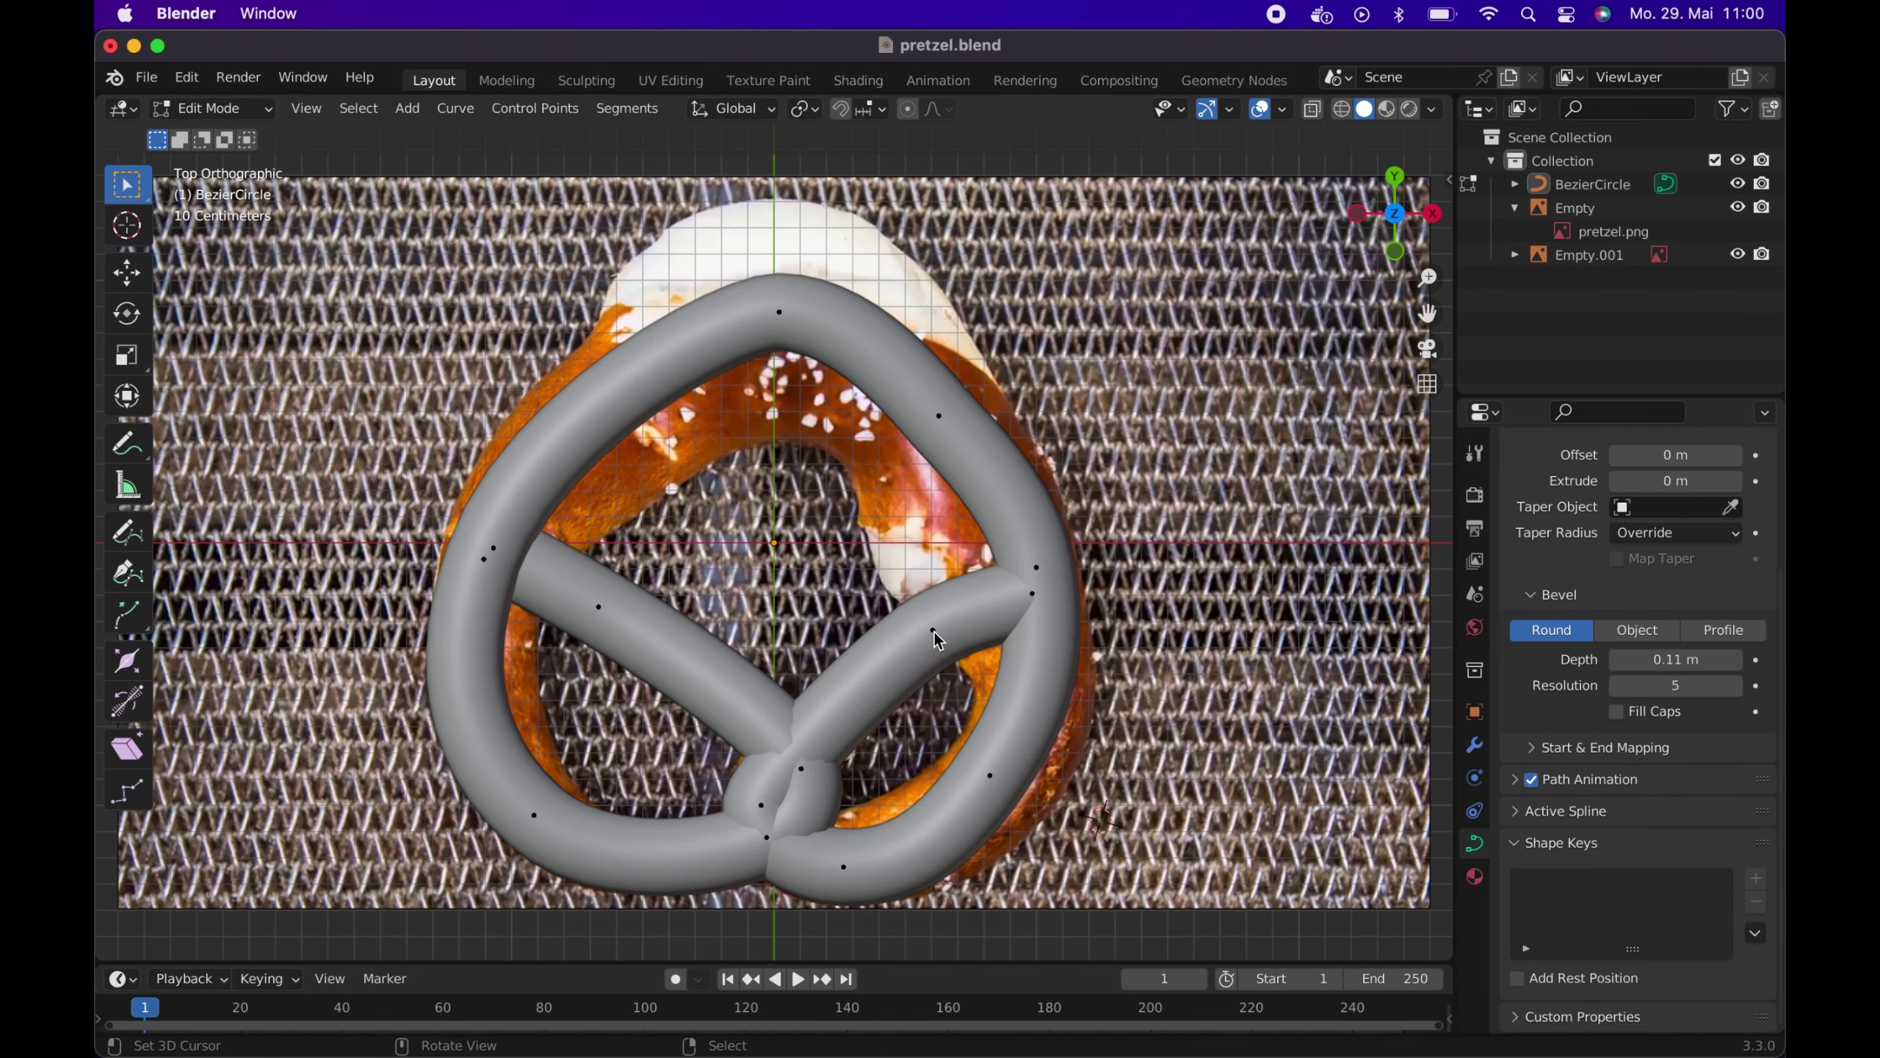
Lift the right crossbar's end points about 0.14 m on Z so they sit over the outer loop
click(934, 630)
shift+click(1035, 594)
middle_drag(1039, 601, 991, 402)
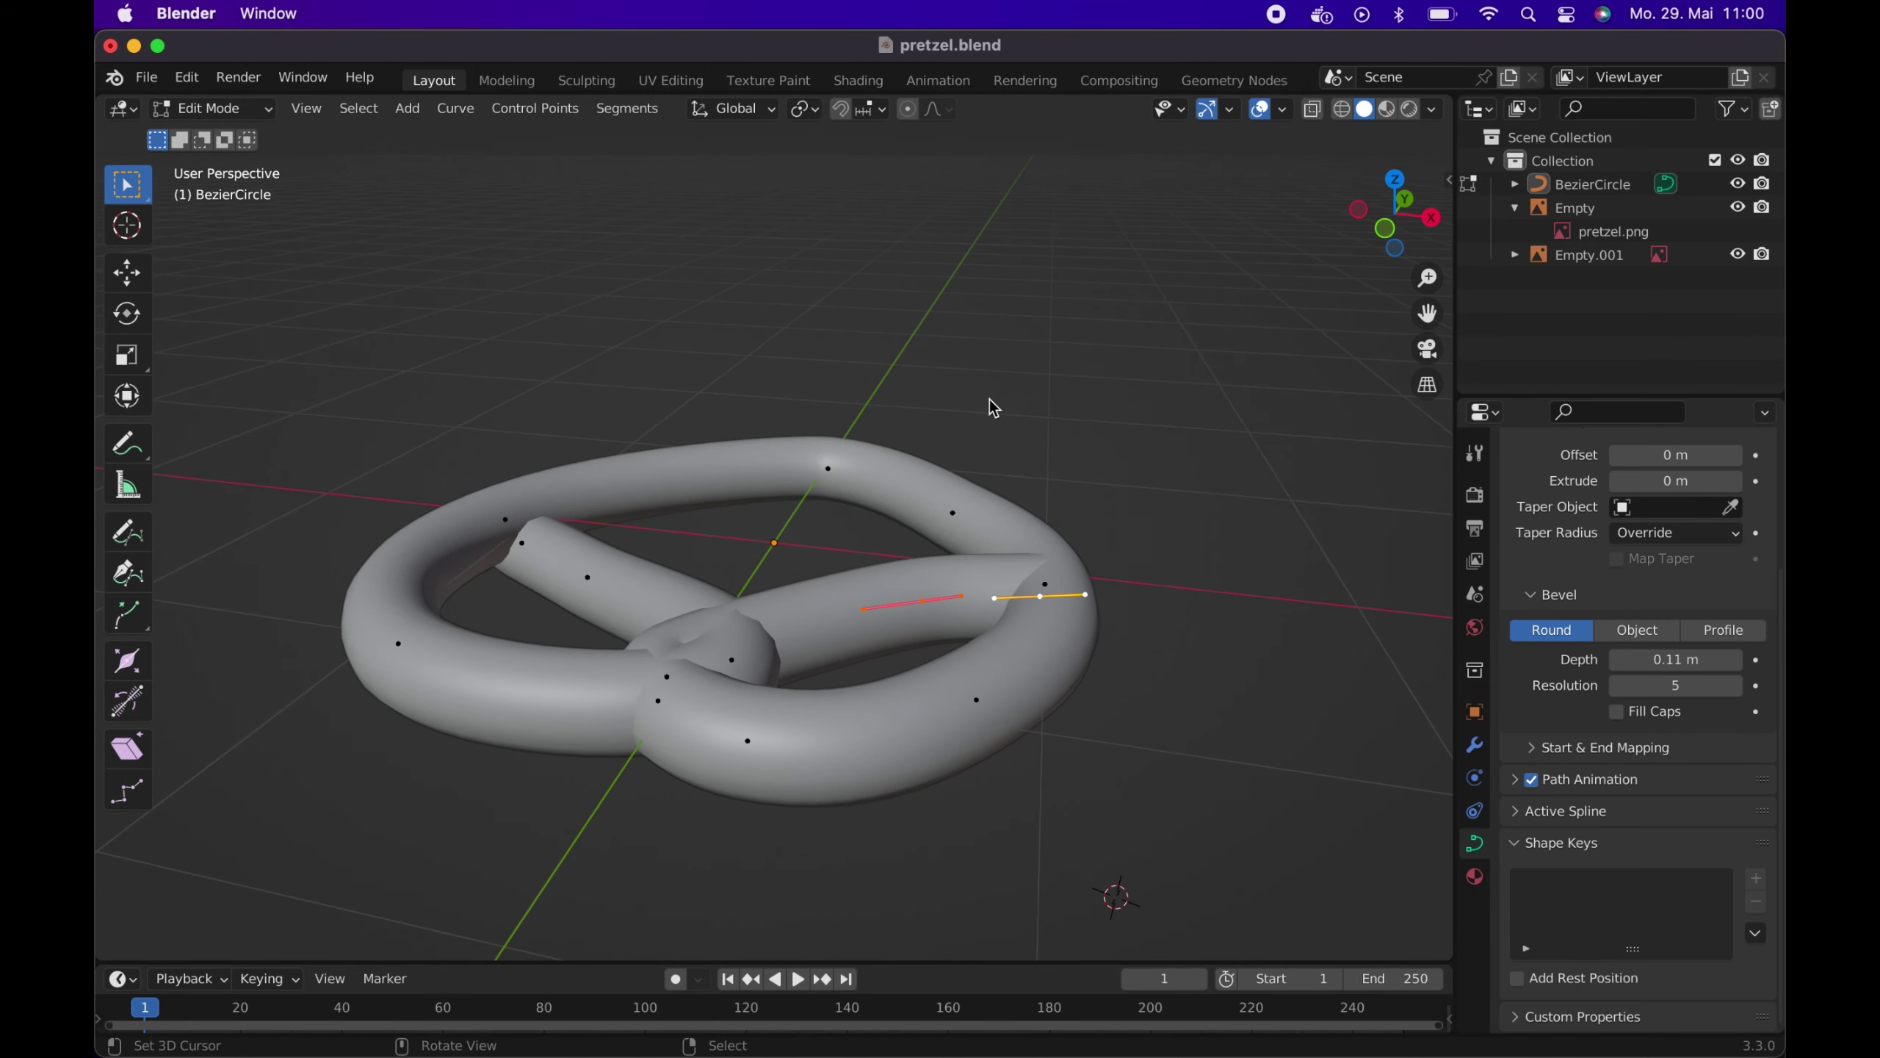
key(g)
key(z)
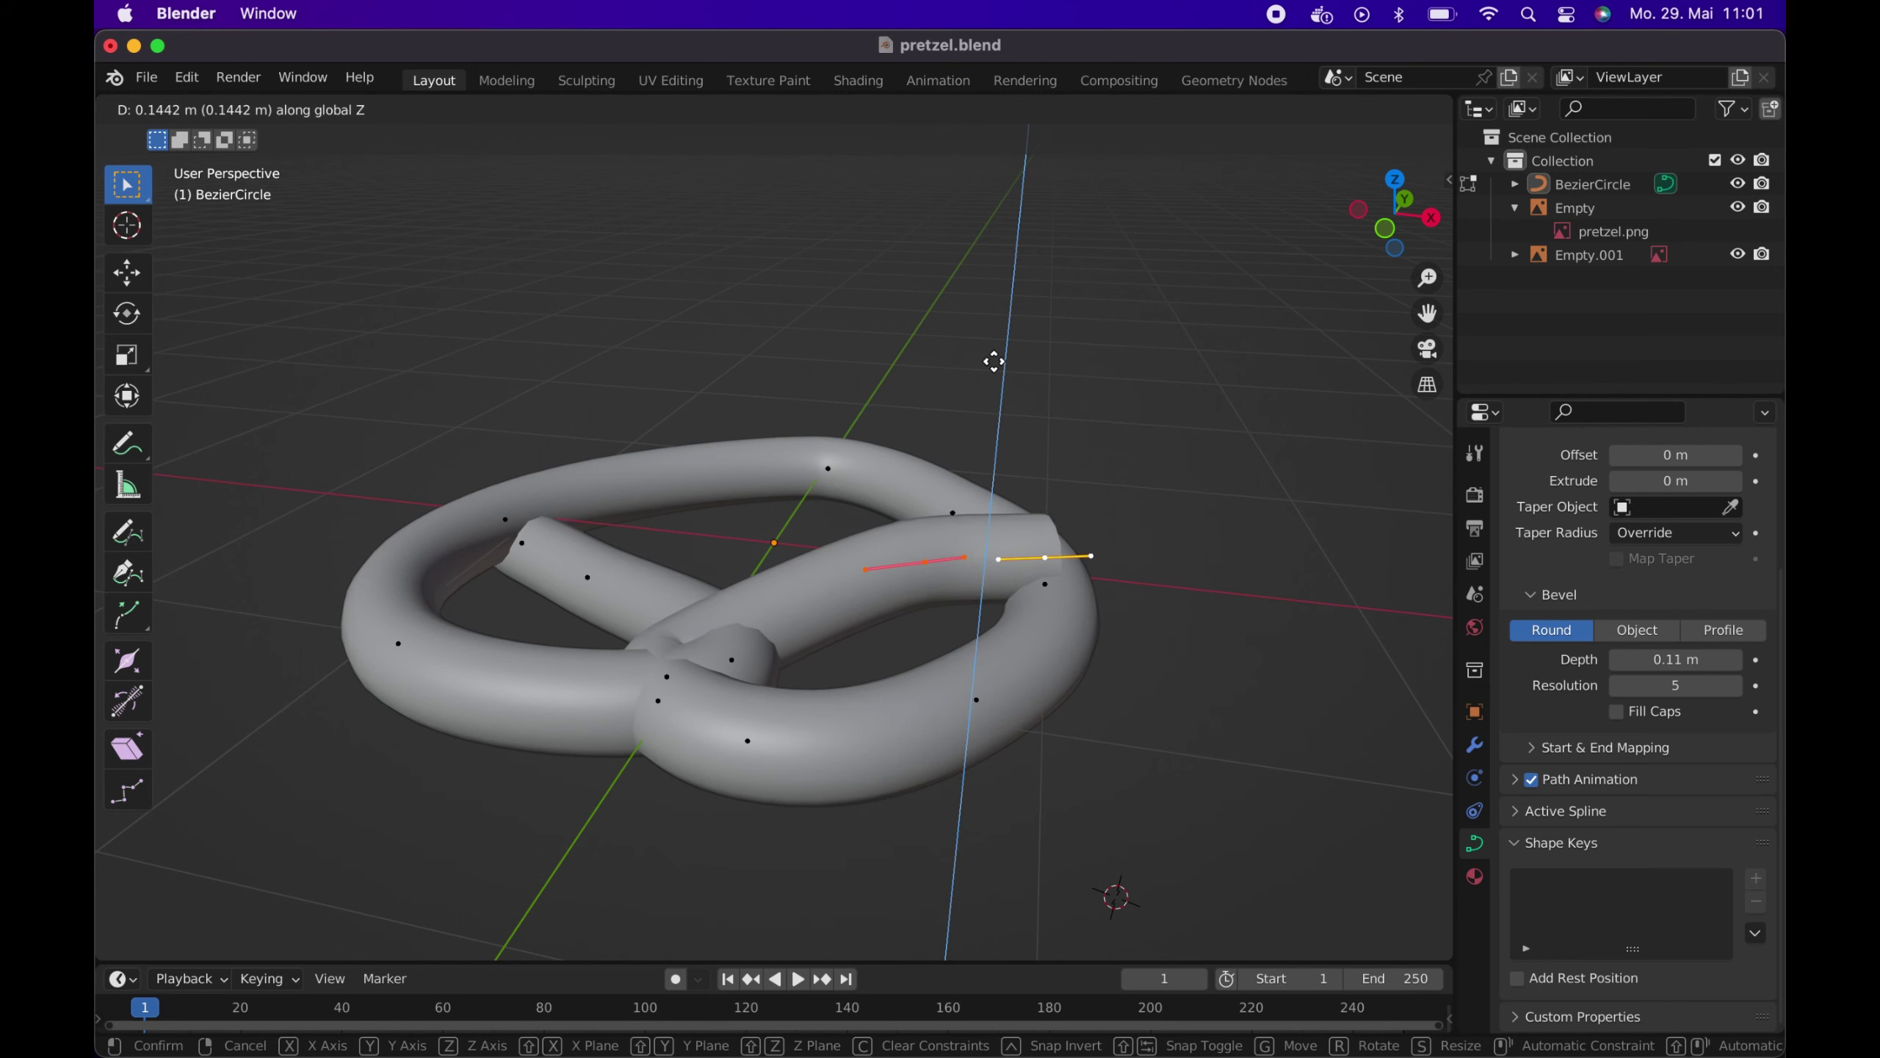
click(993, 362)
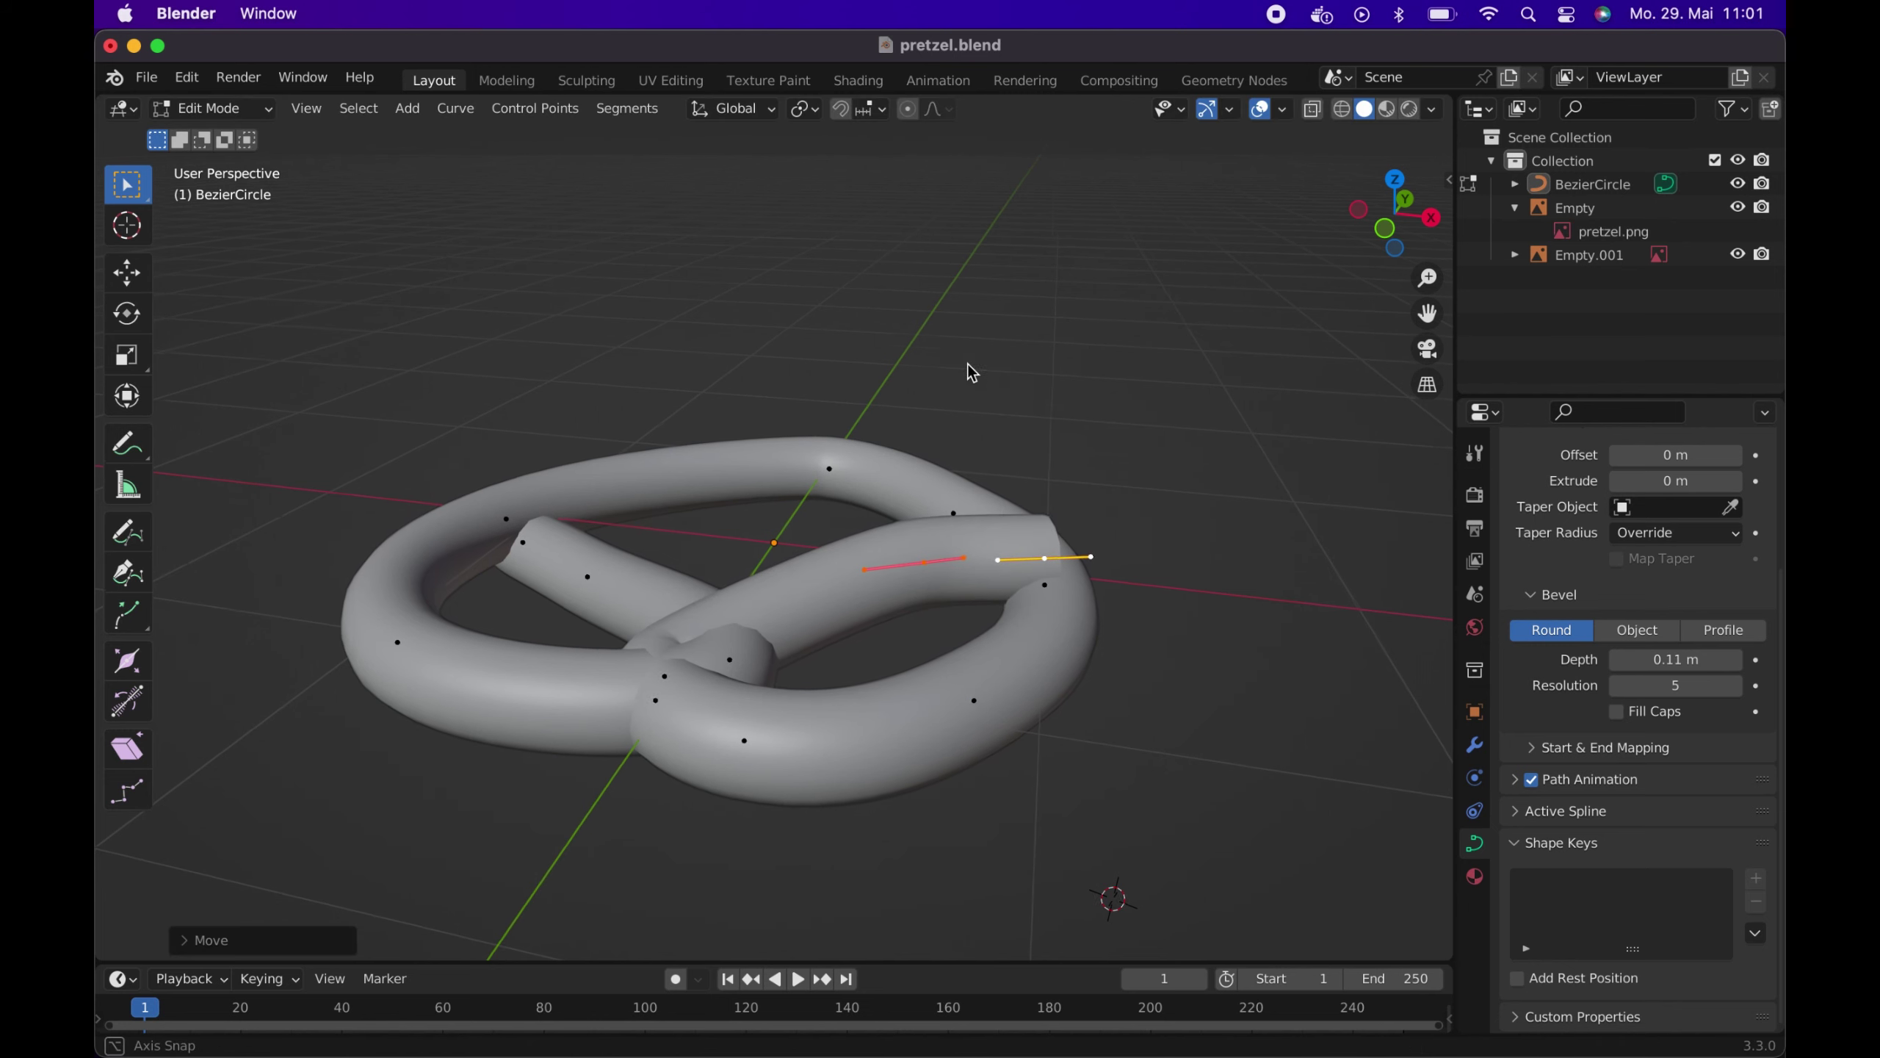
middle_drag(967, 365, 927, 354)
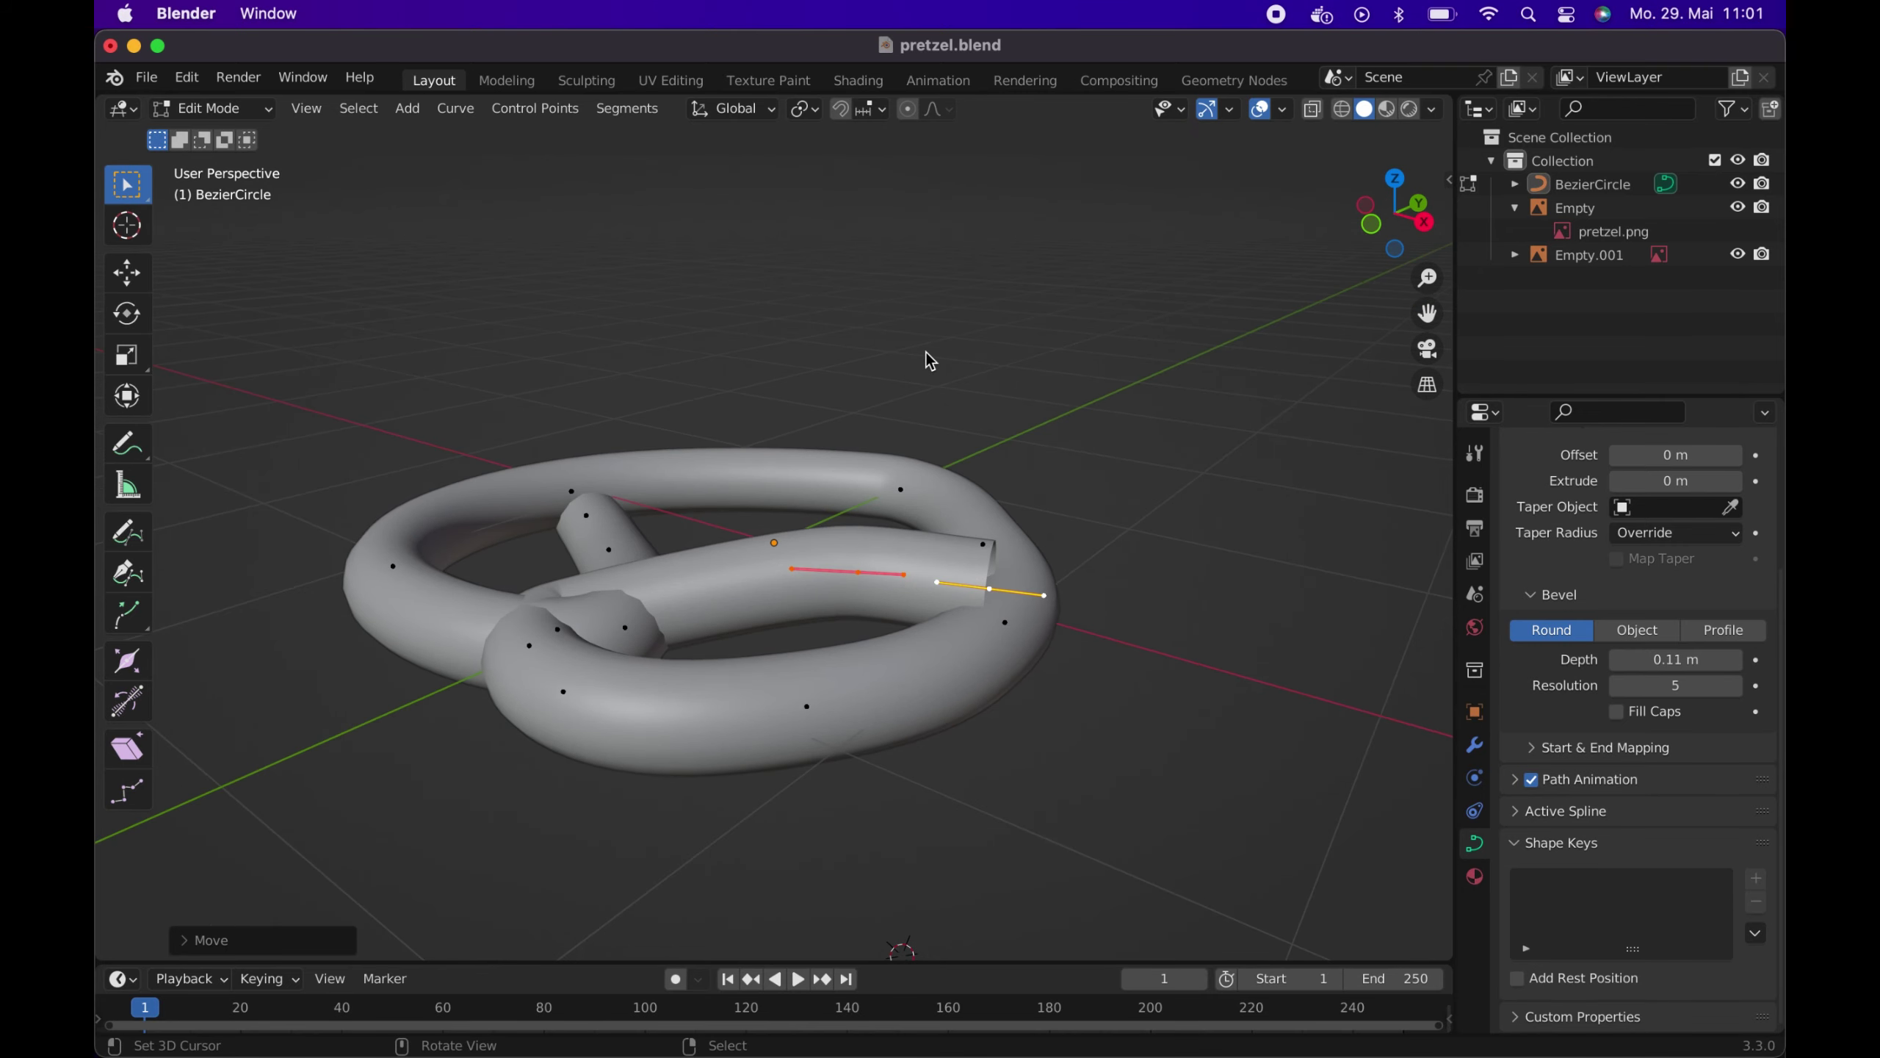
key(KP_7)
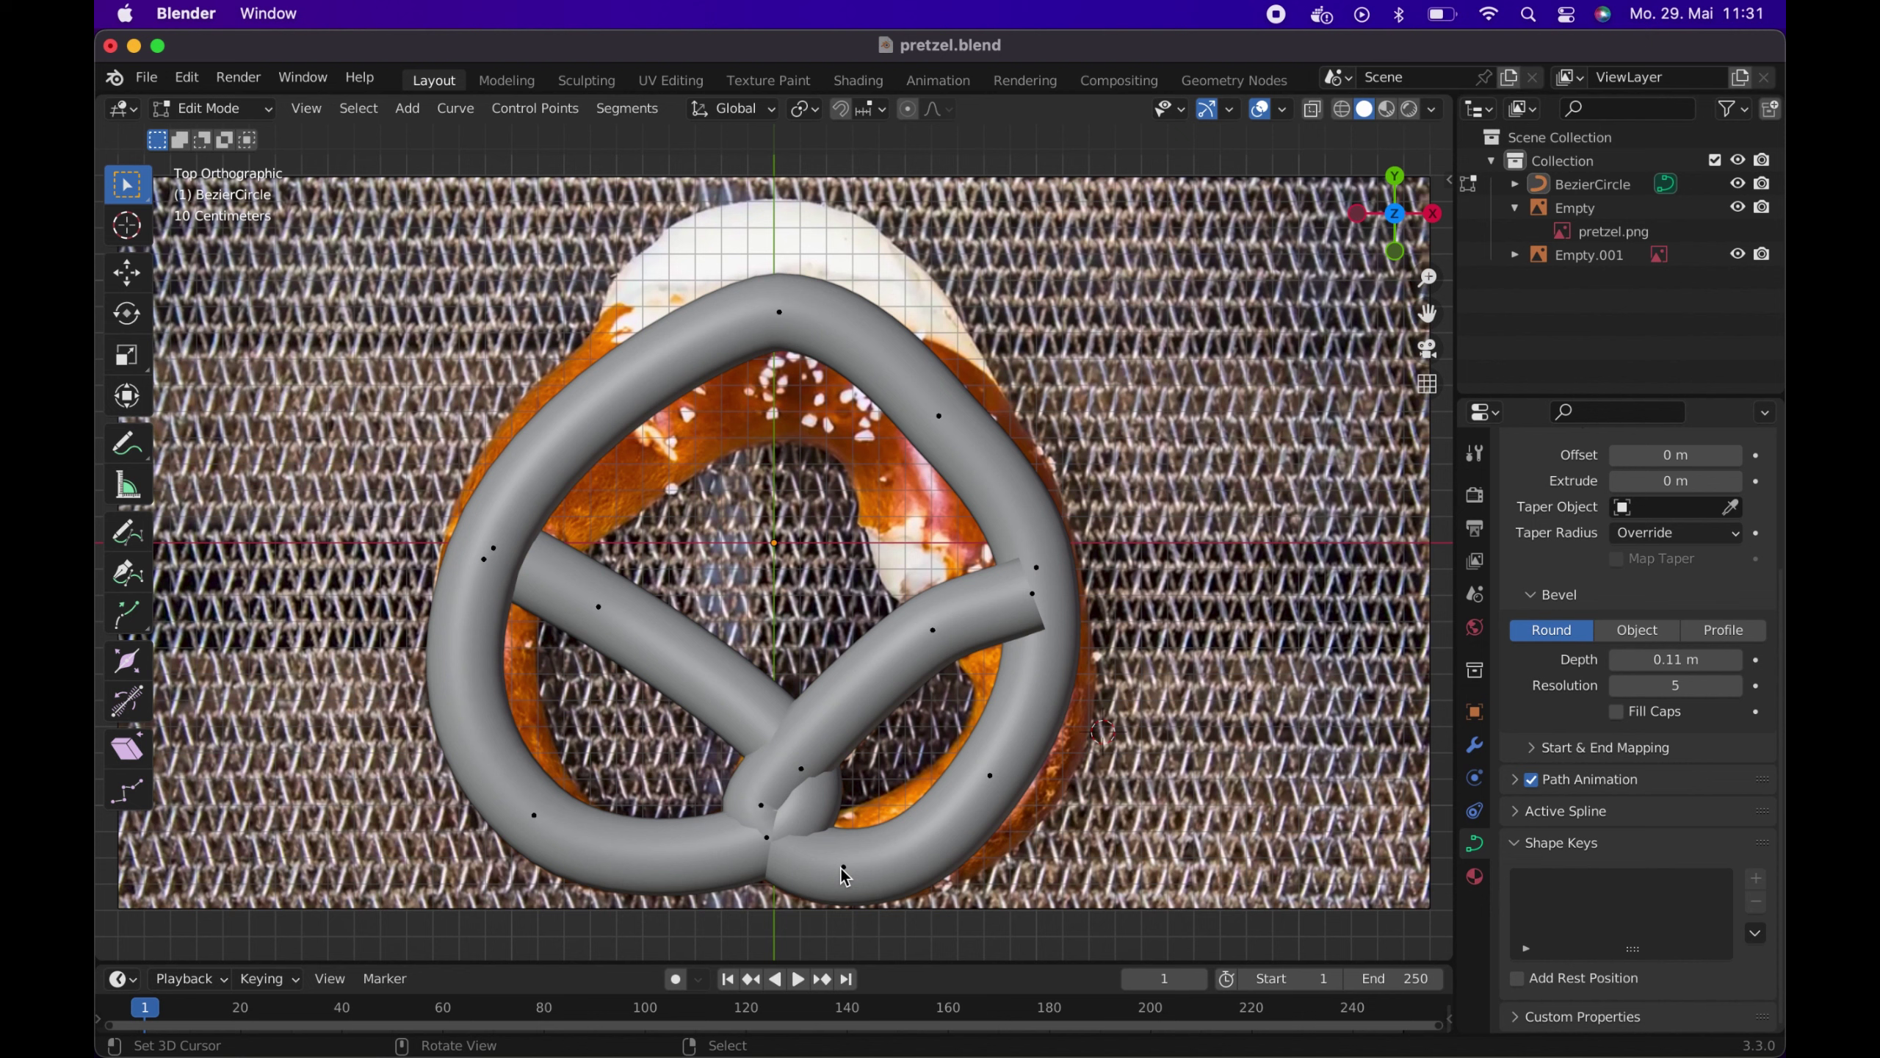
Raise the bottom crossing's control point about 0.107 m on Z over the other strand
click(843, 868)
middle_drag(763, 815, 742, 638)
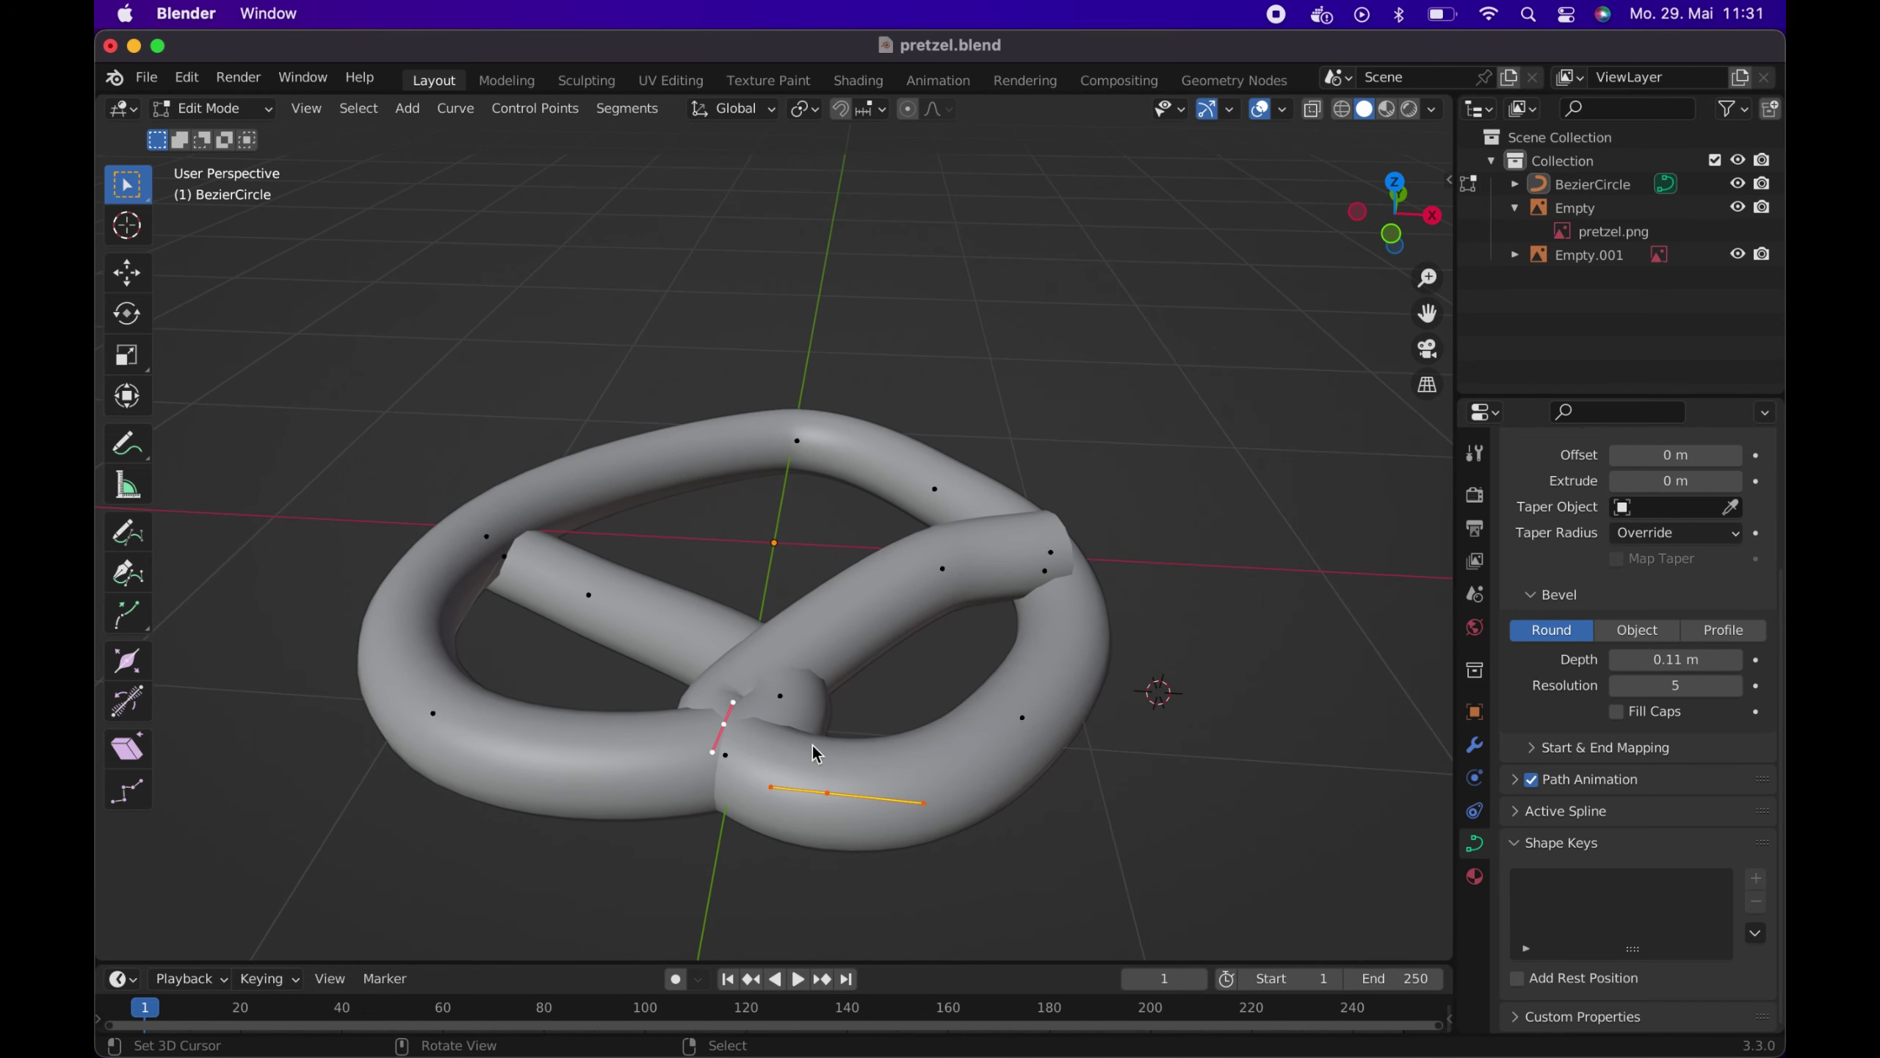
key(g)
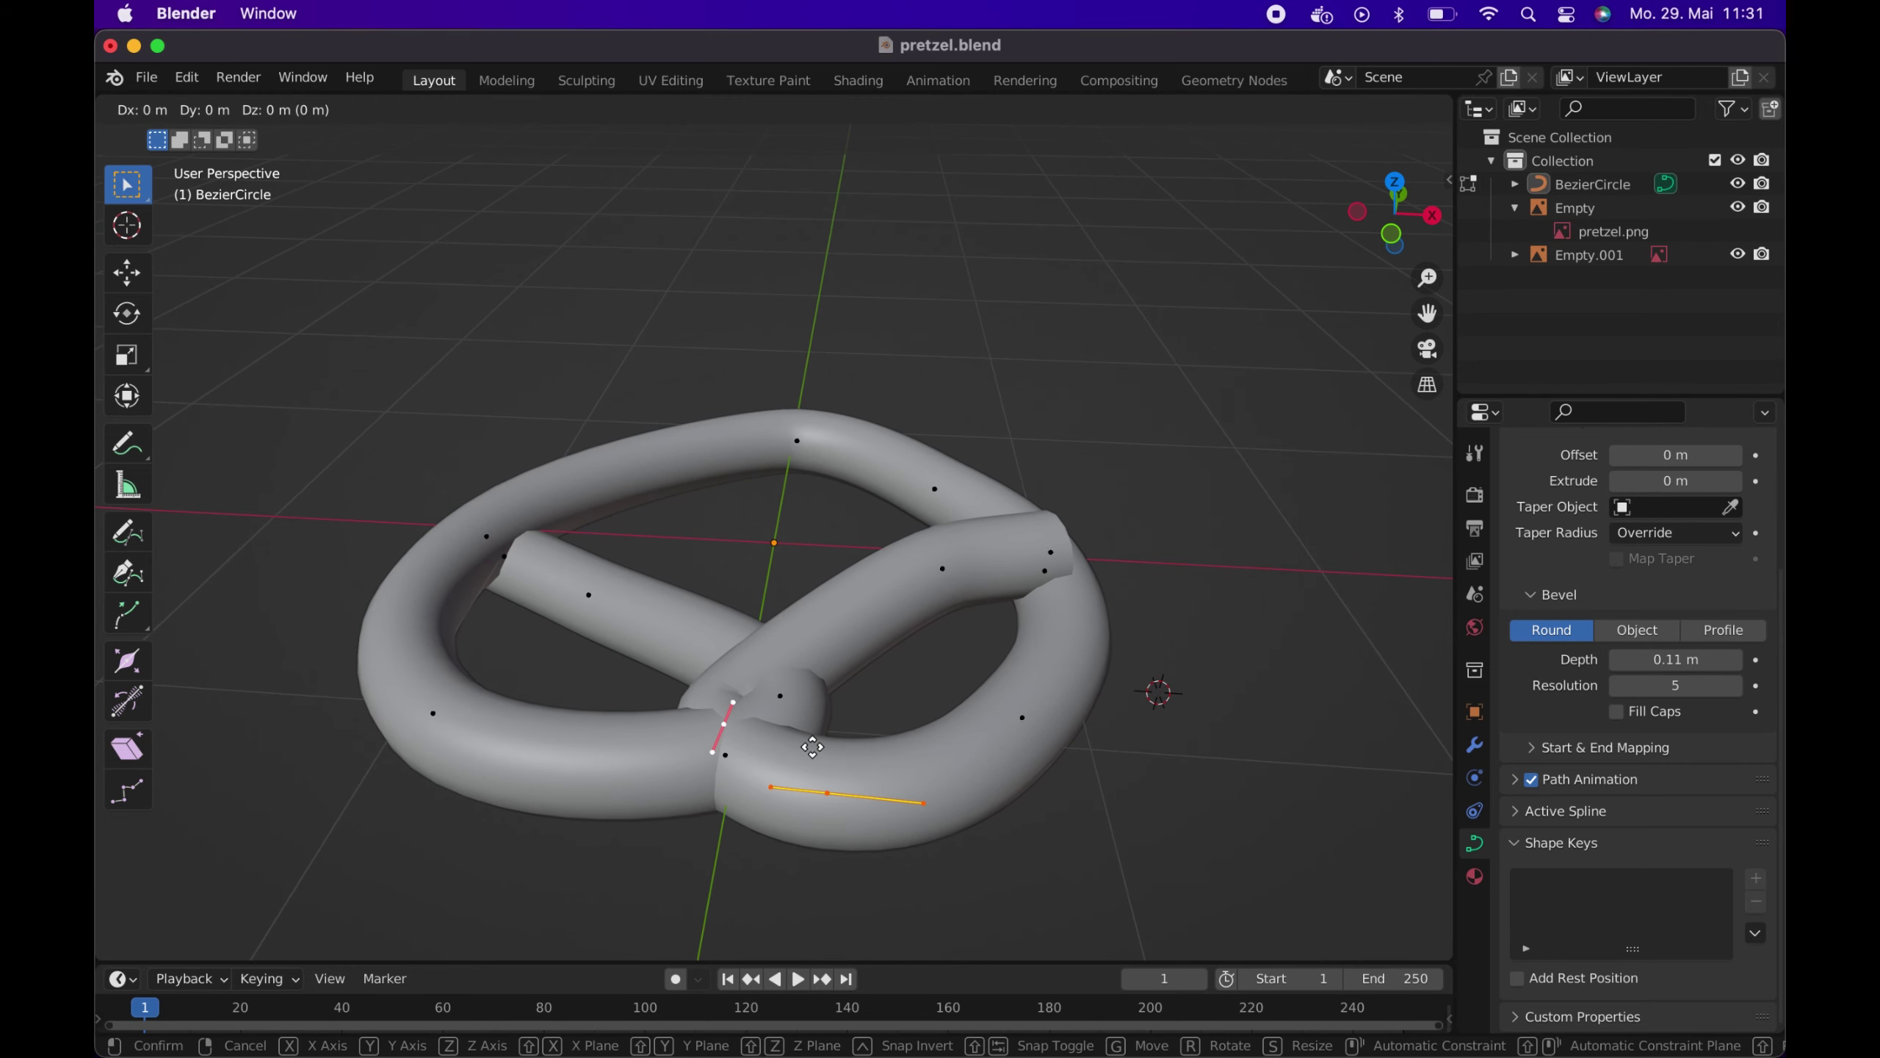
key(z)
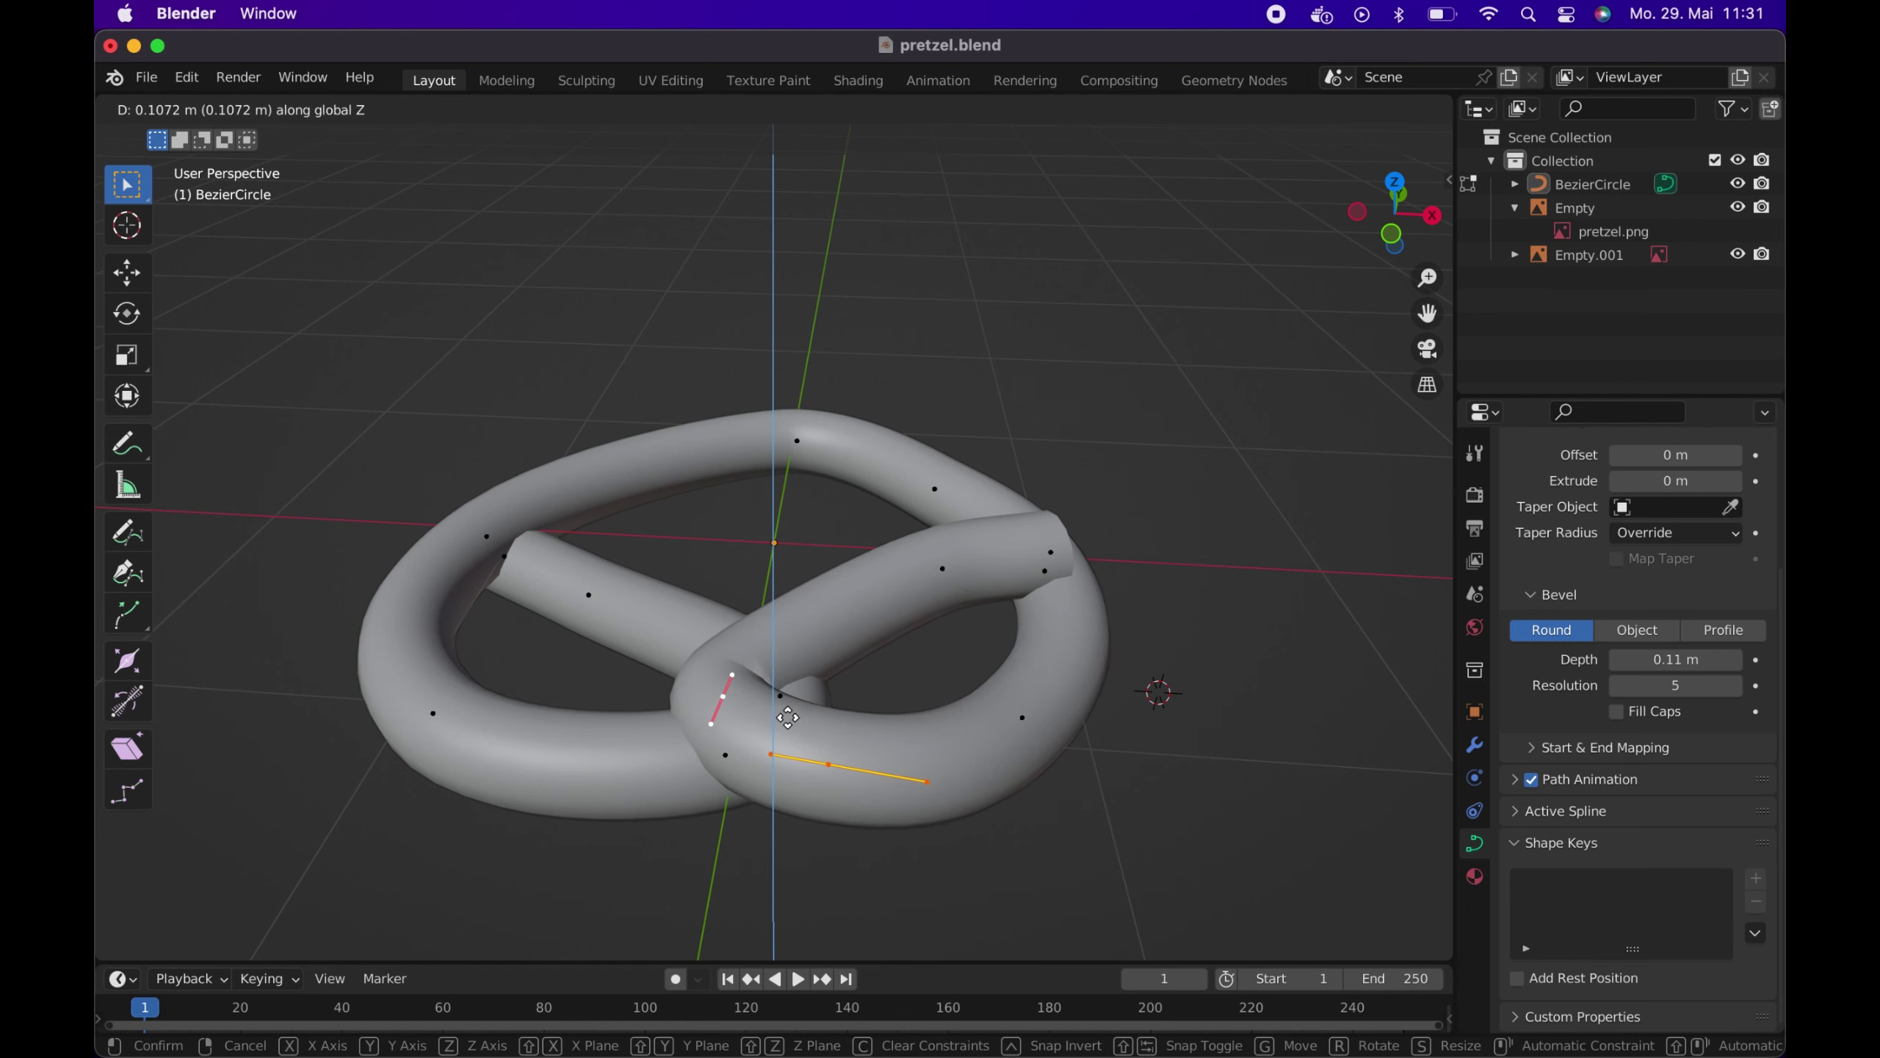
click(788, 717)
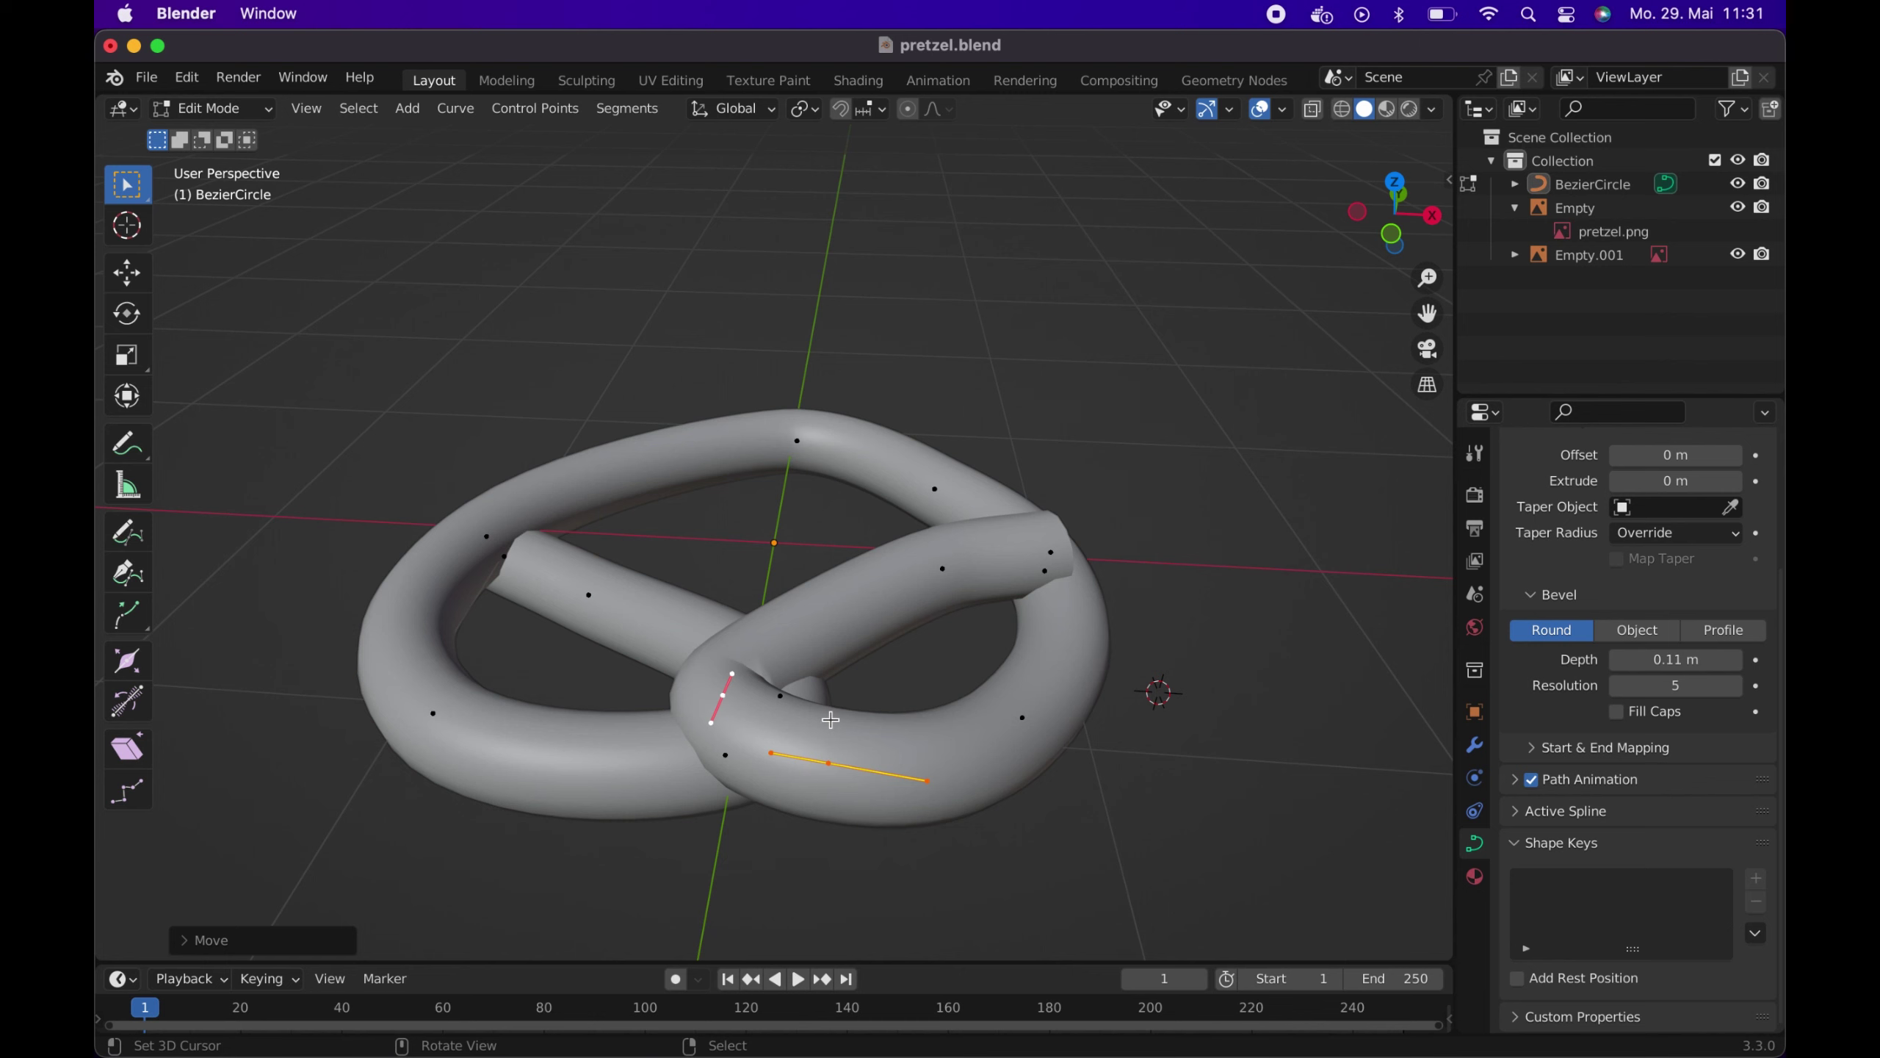
Move the handle at the pretzel's lower crossing to a new position
middle_drag(831, 719, 728, 716)
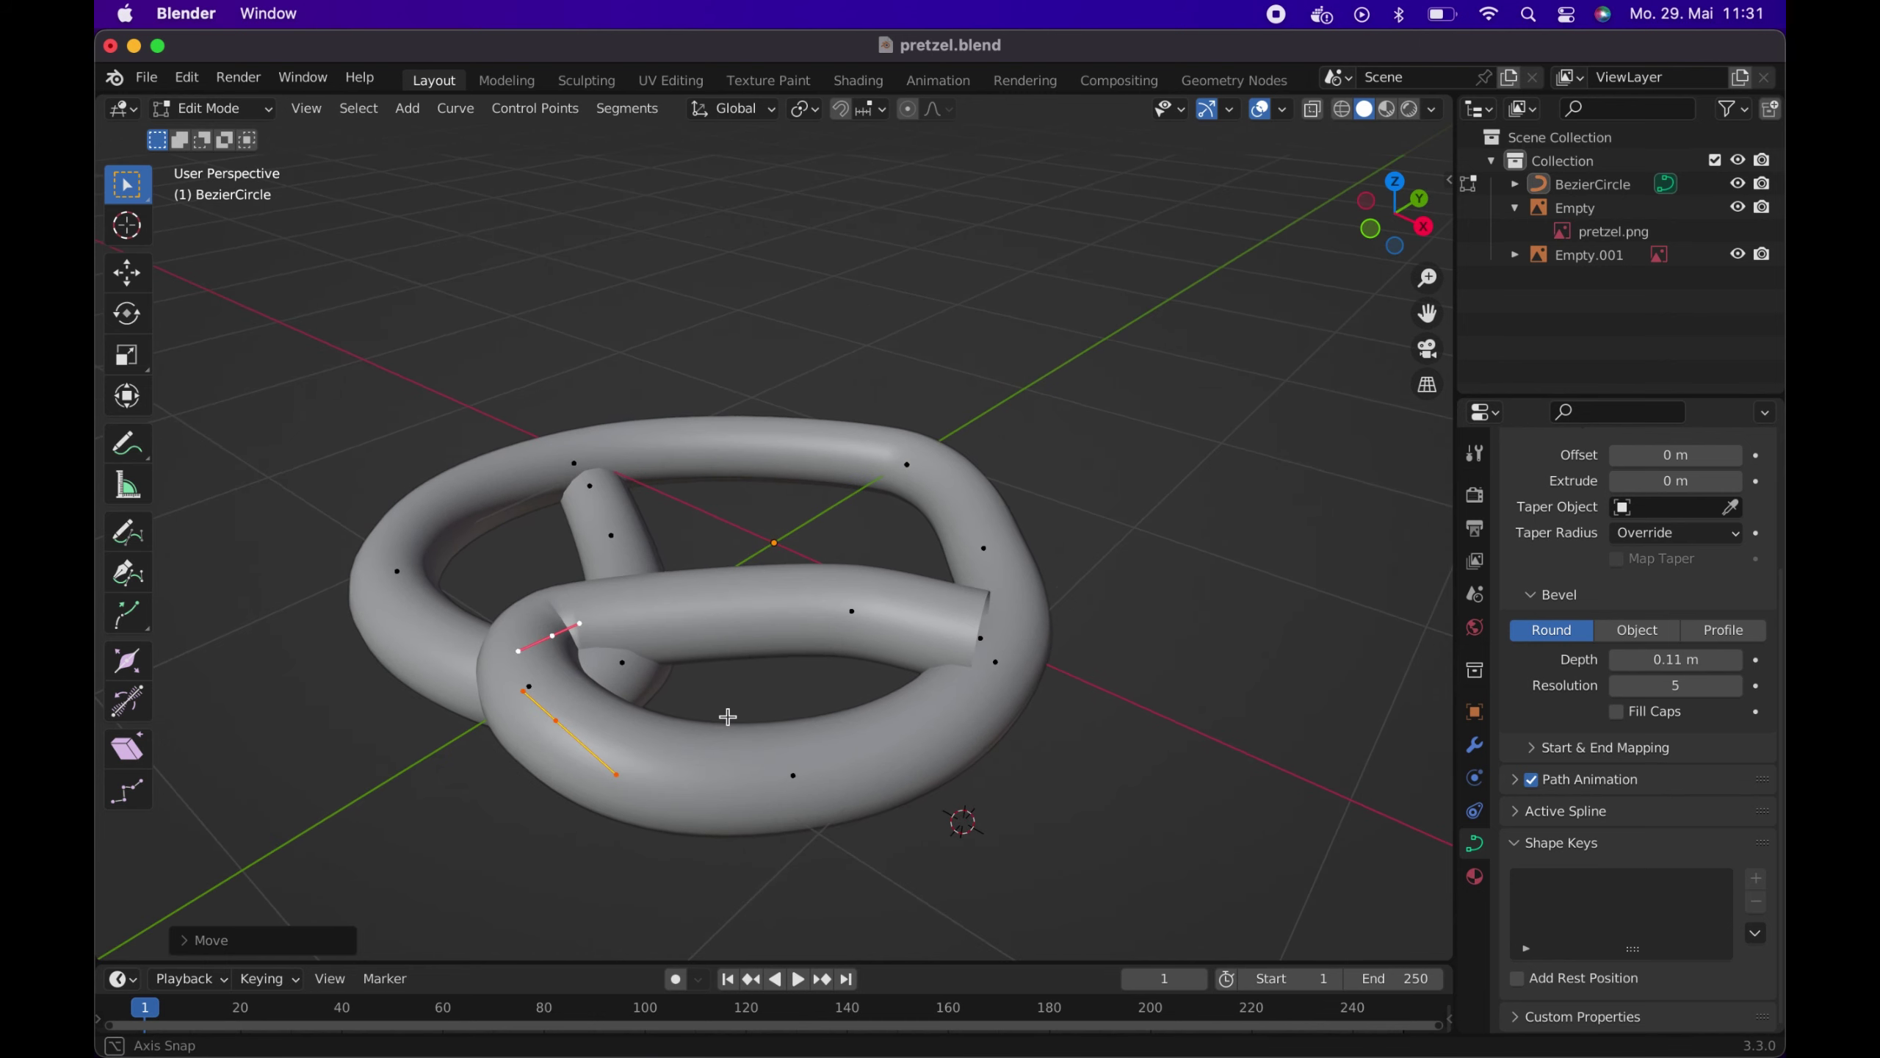
click(581, 625)
key(g)
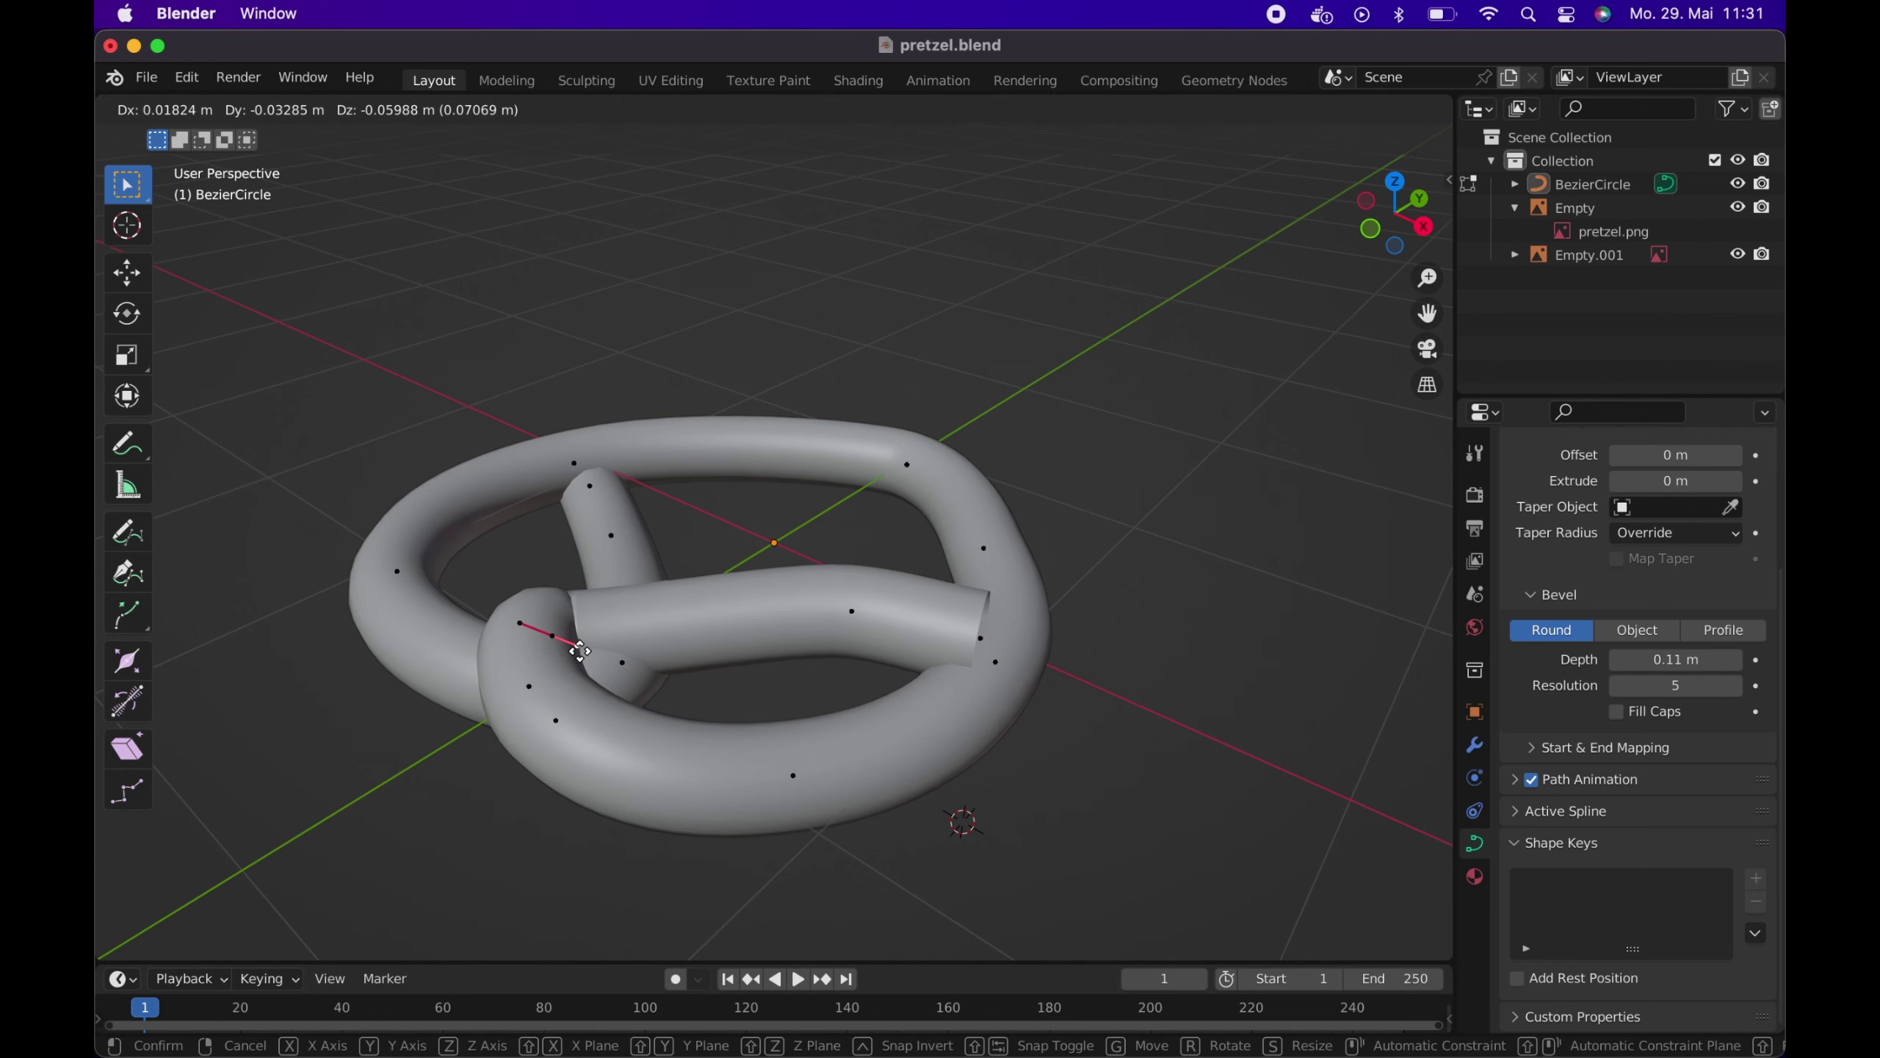
click(580, 649)
Subdivide the upper strand segment between the crossing handle and the upper point, then pick one control point
mouse_move(728, 660)
middle_down()
mouse_move(759, 714)
mouse_move(901, 741)
mouse_move(858, 763)
mouse_move(807, 748)
mouse_move(713, 685)
middle_up()
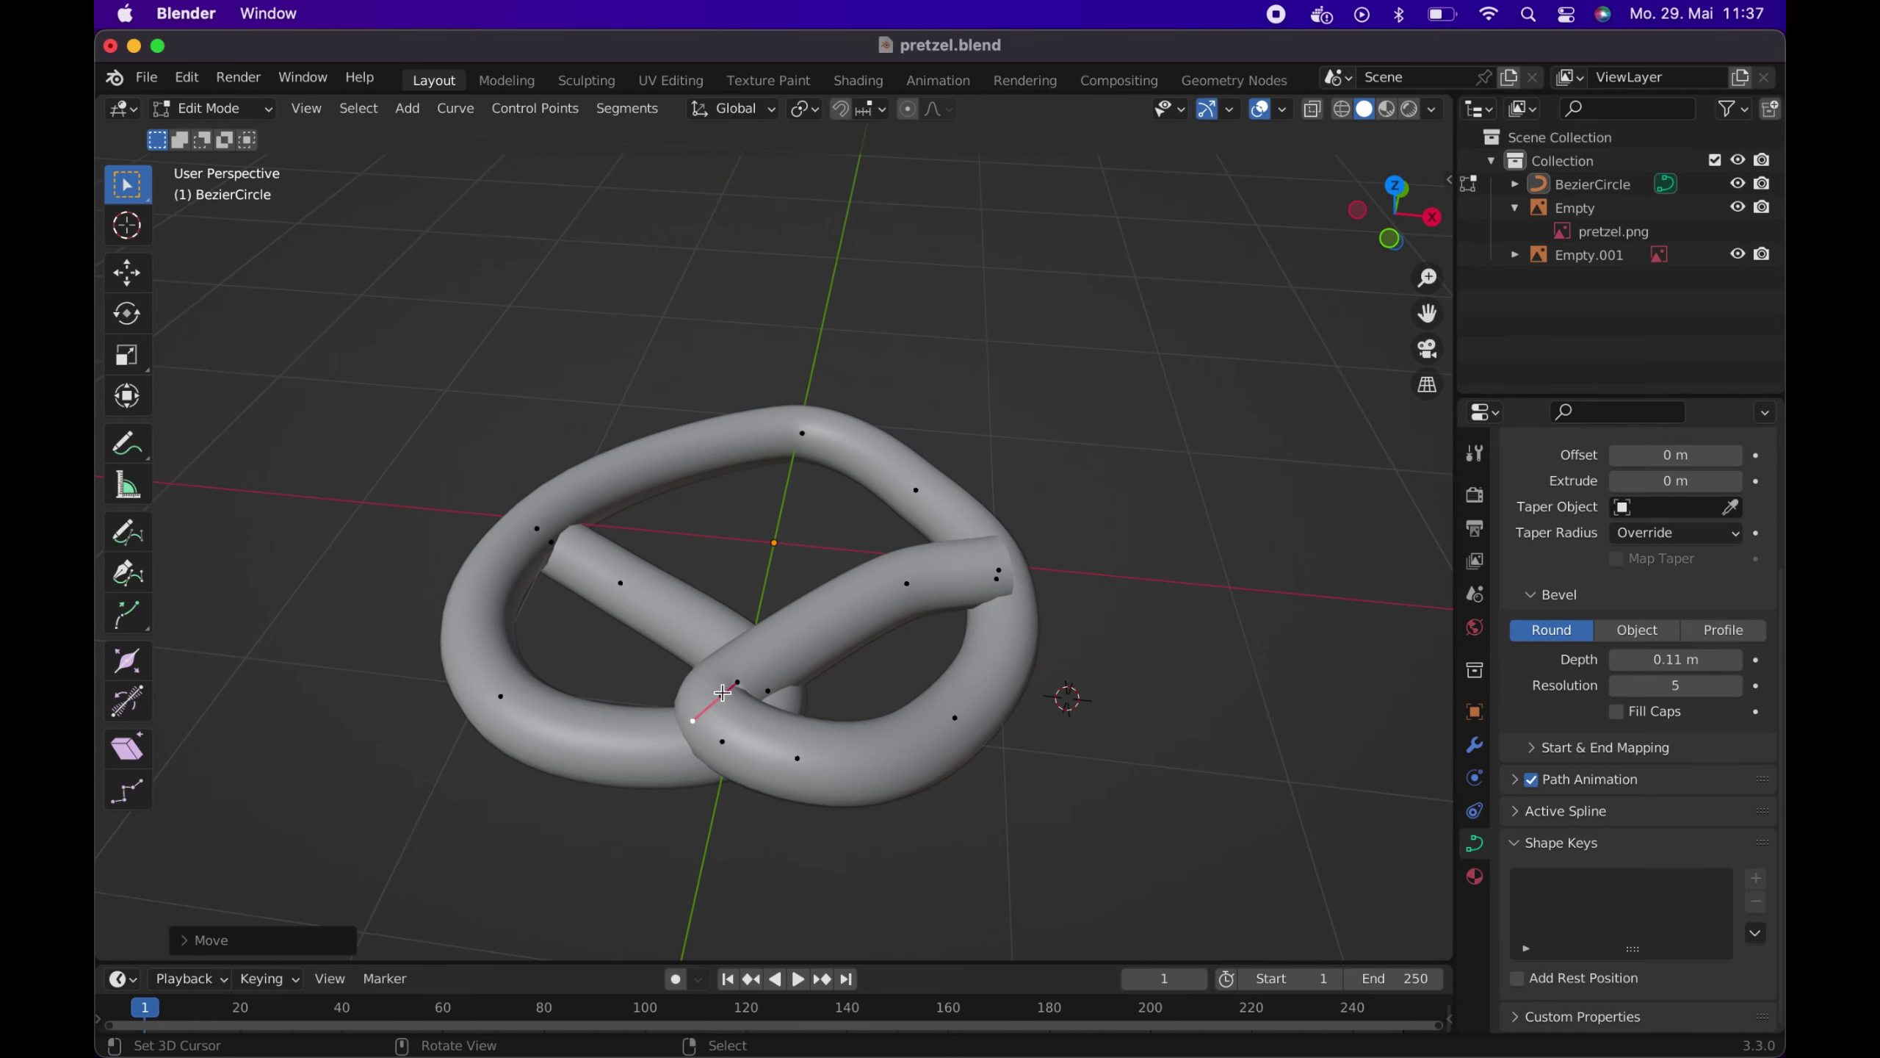
click(724, 696)
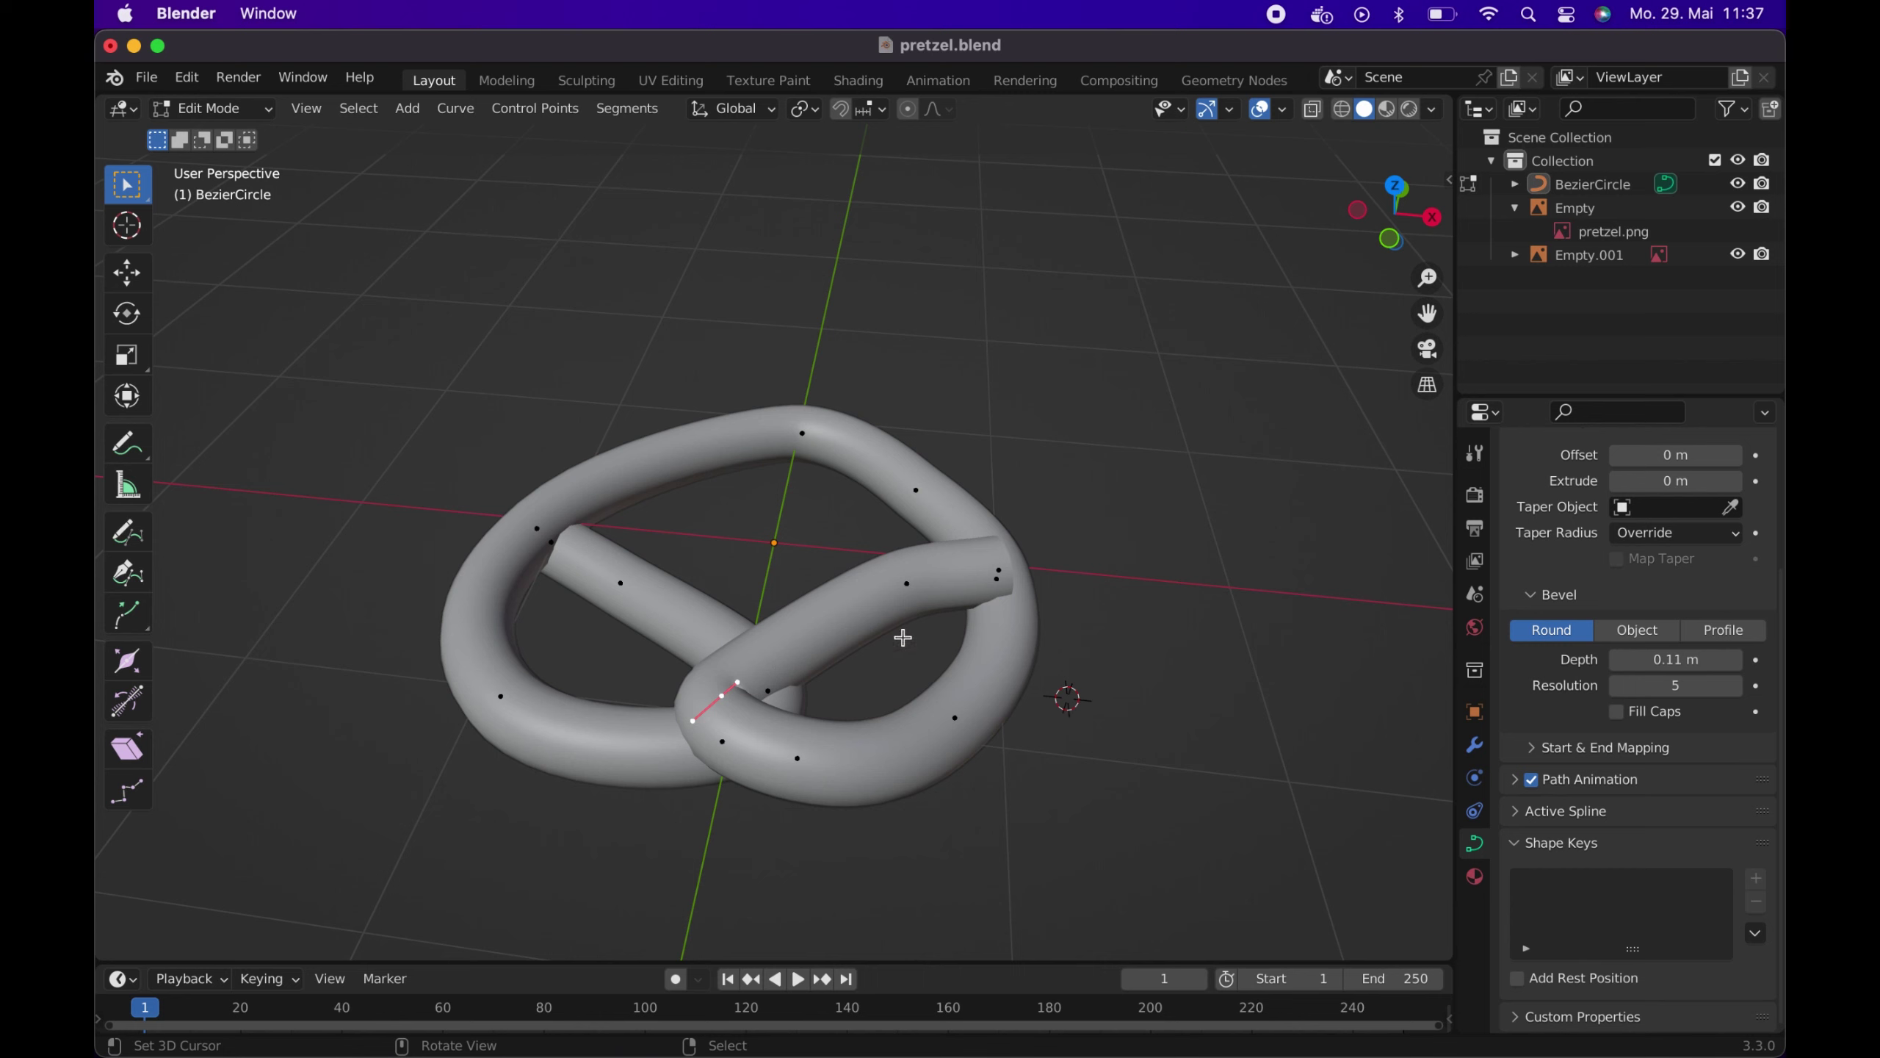
shift+click(907, 583)
click(644, 111)
click(657, 138)
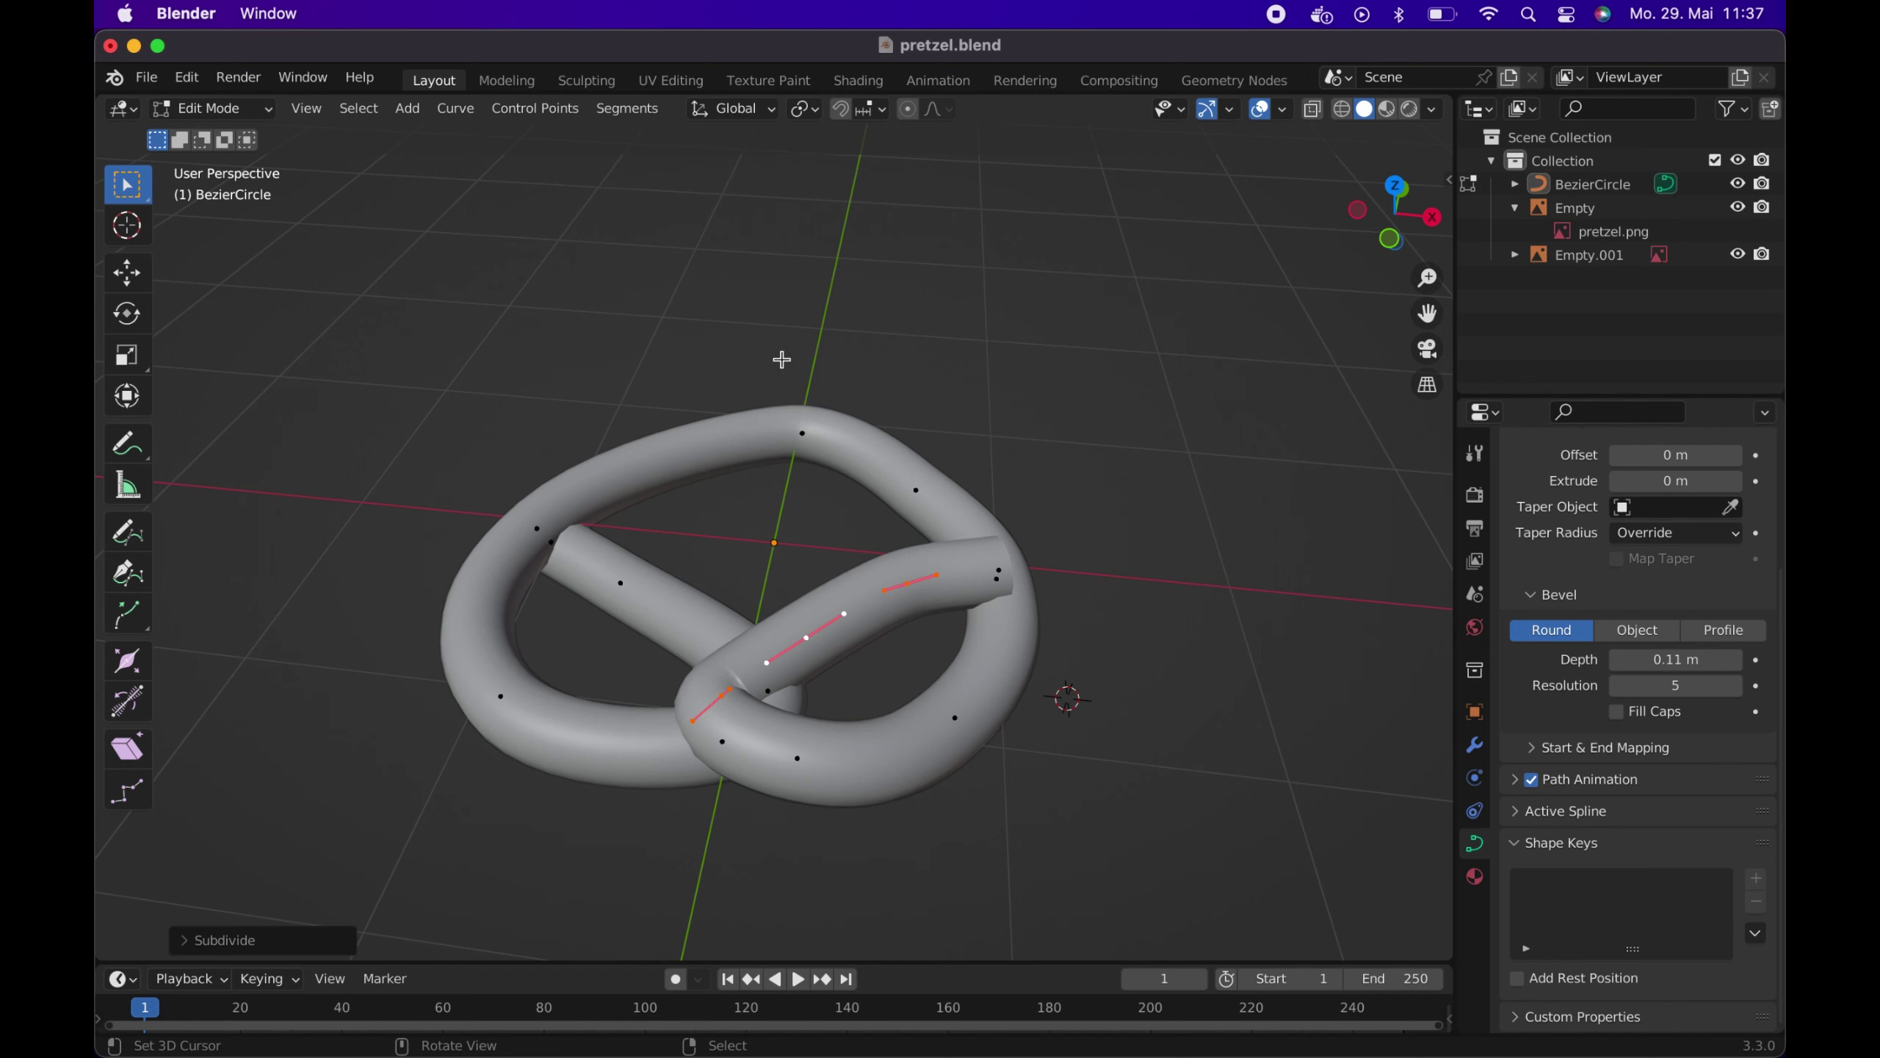
middle_drag(793, 479, 699, 442)
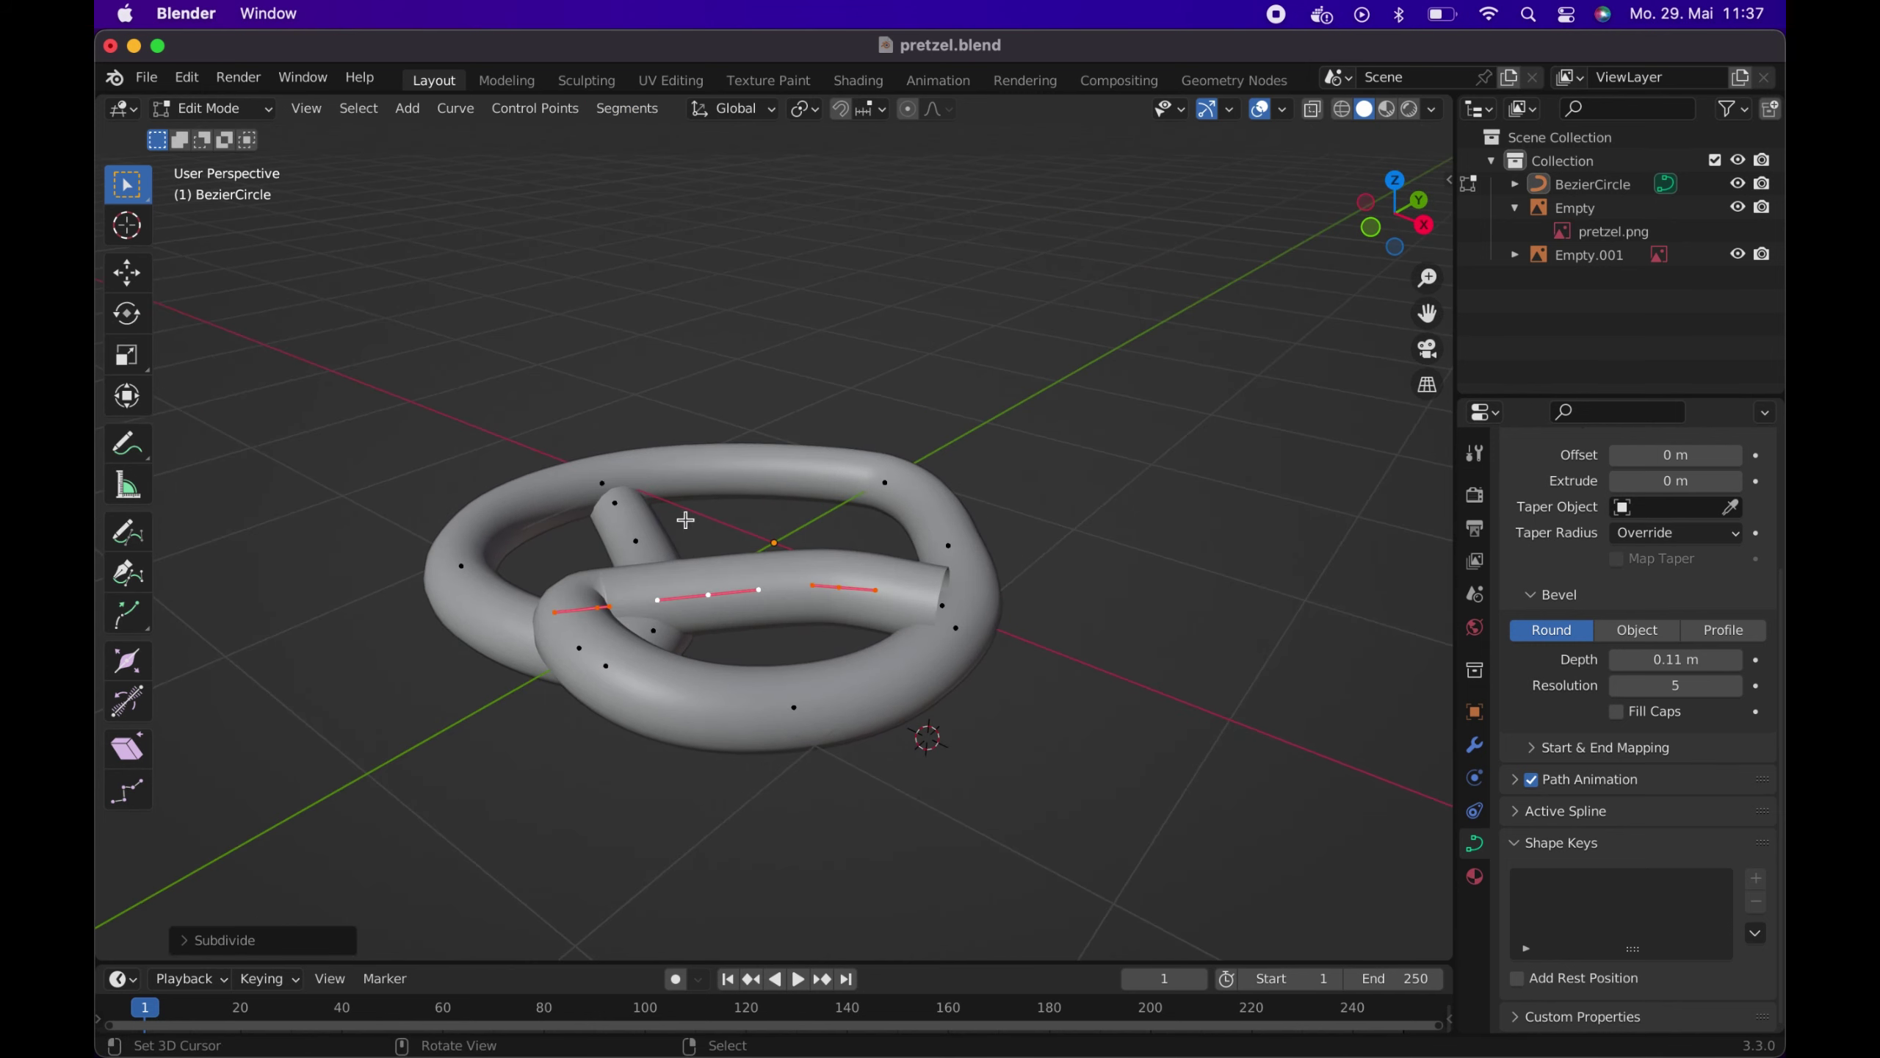
click(711, 598)
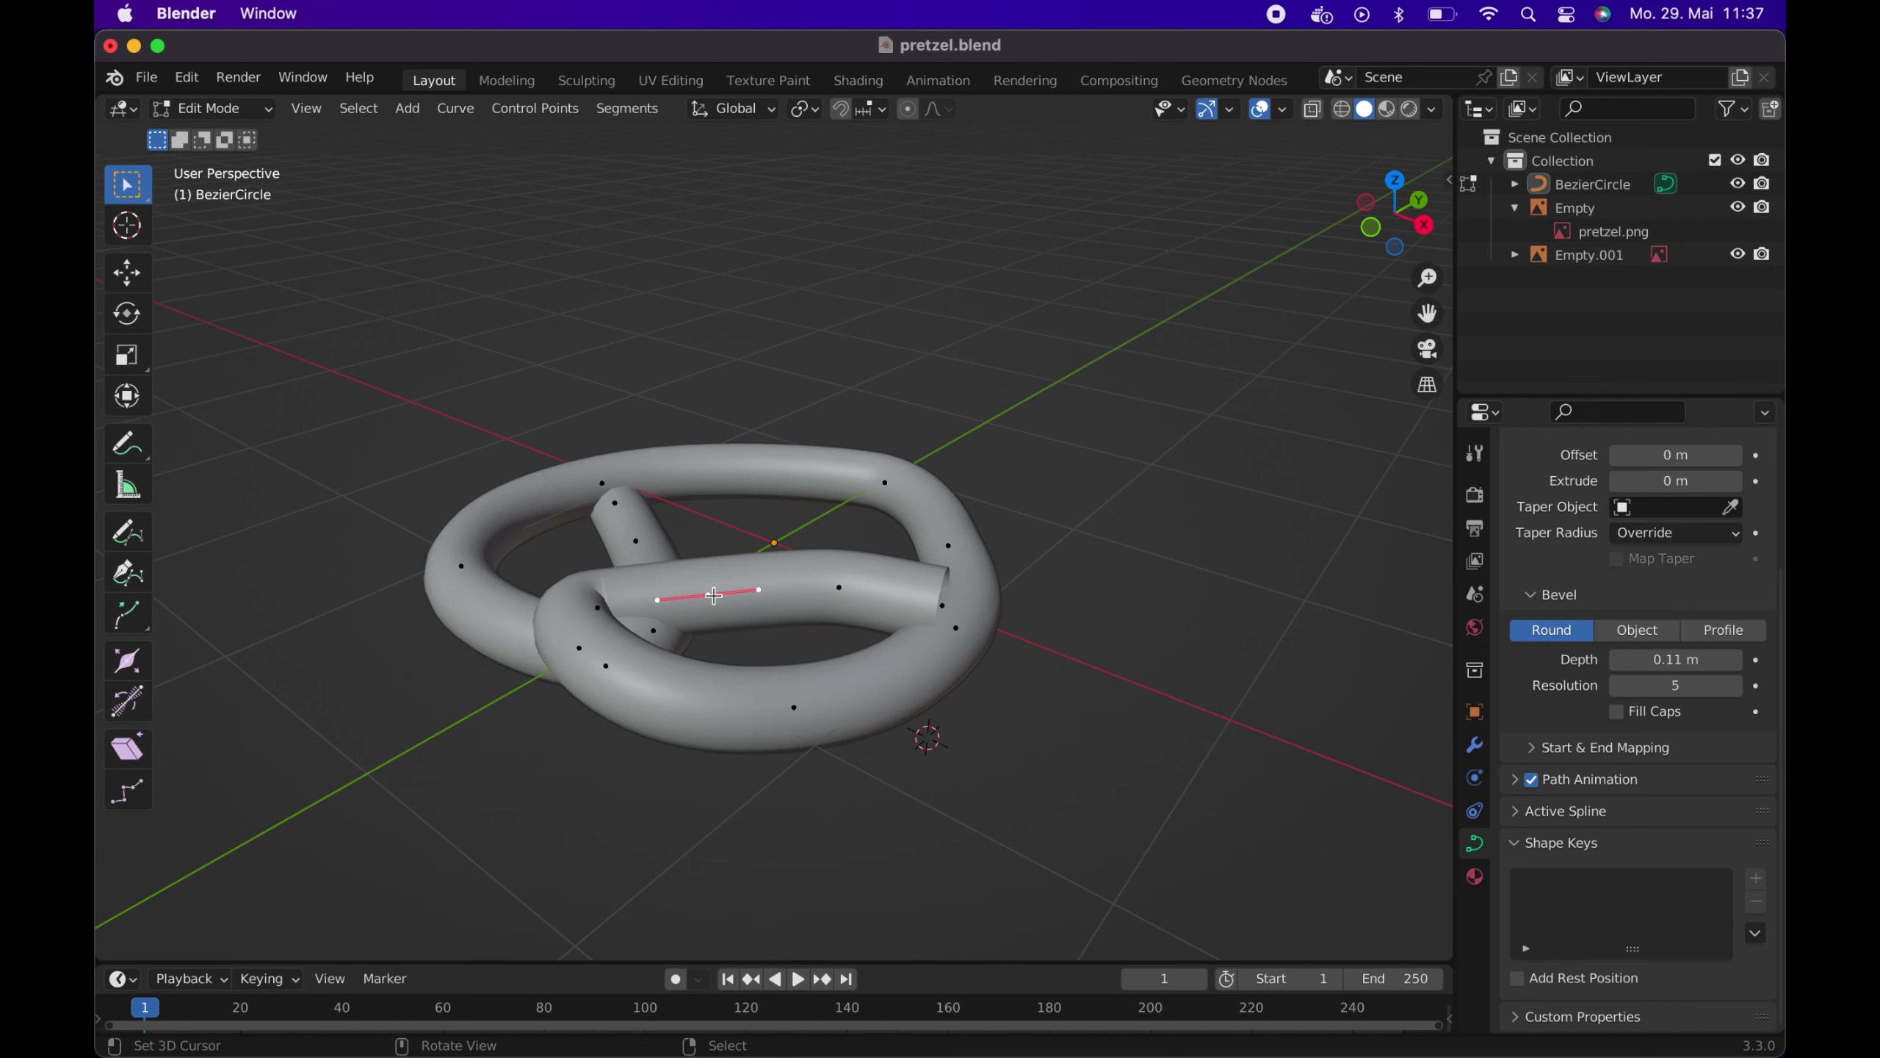
Raise the chosen middle-strand control point along Z
key(g)
key(z)
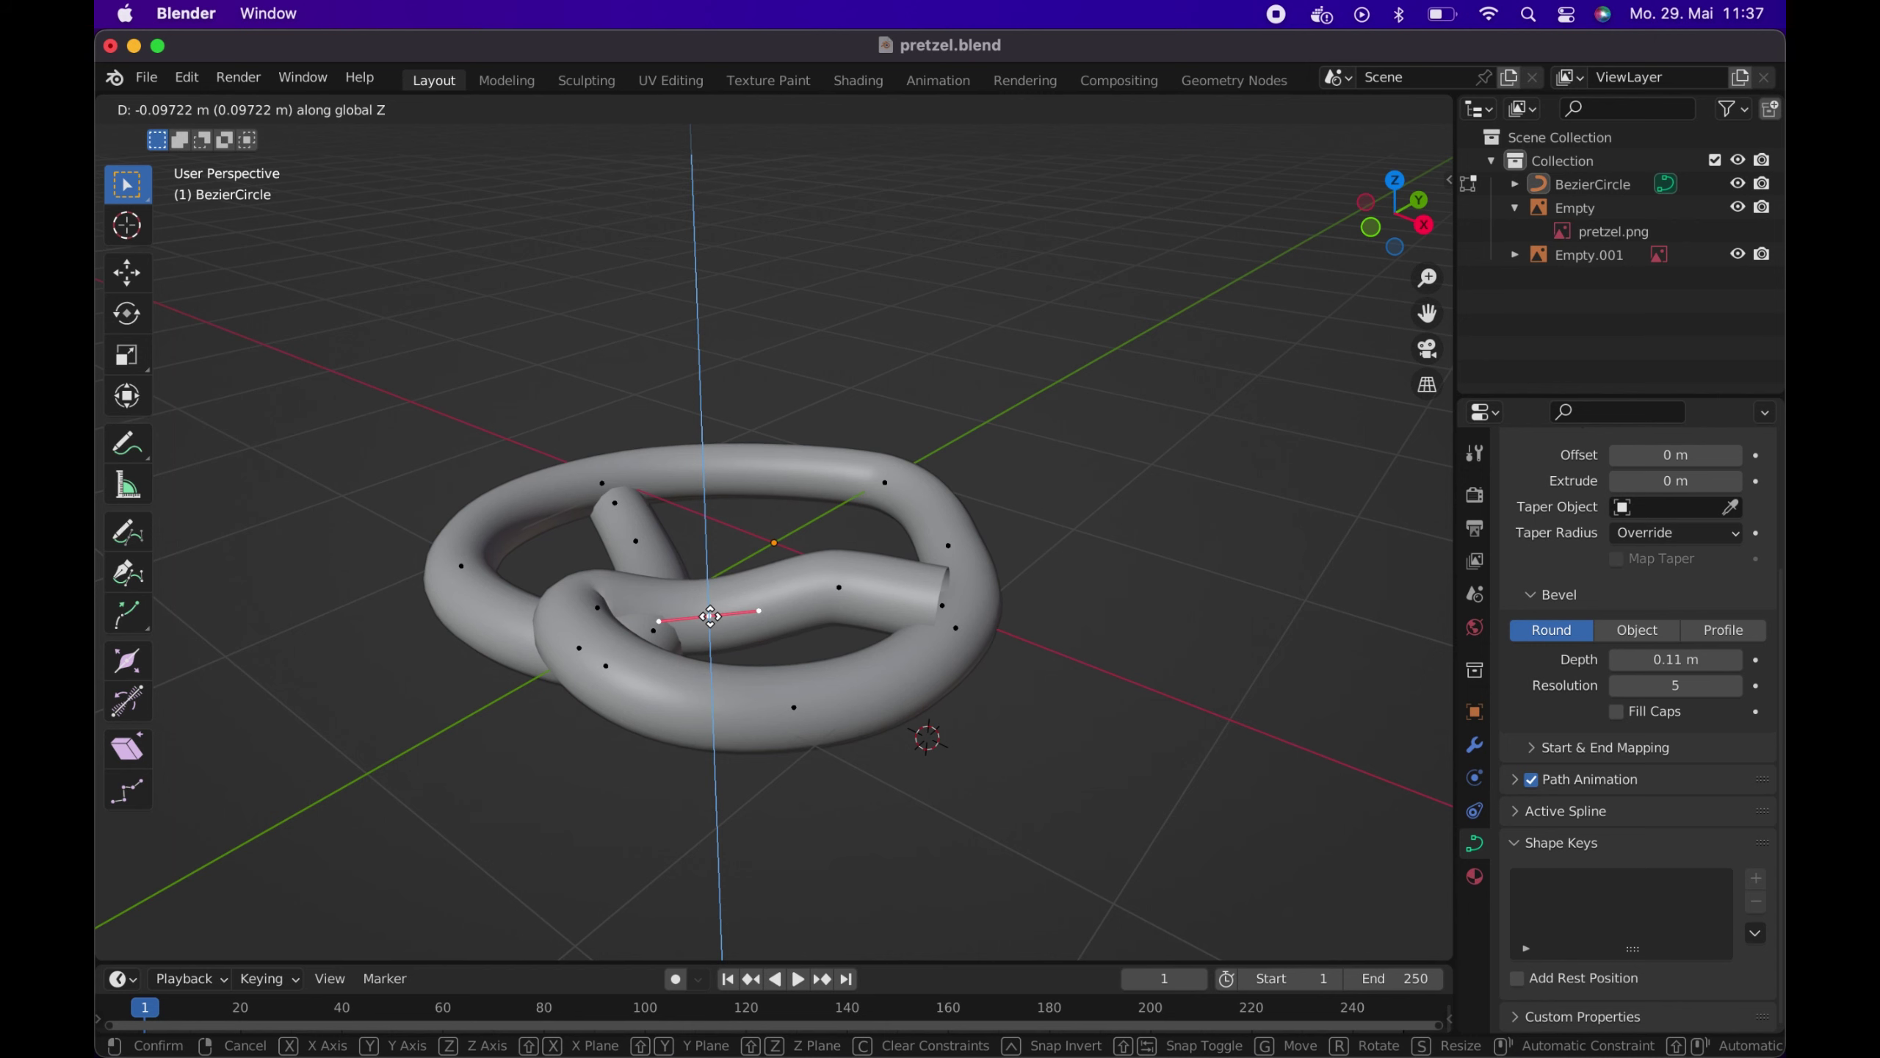
click(710, 615)
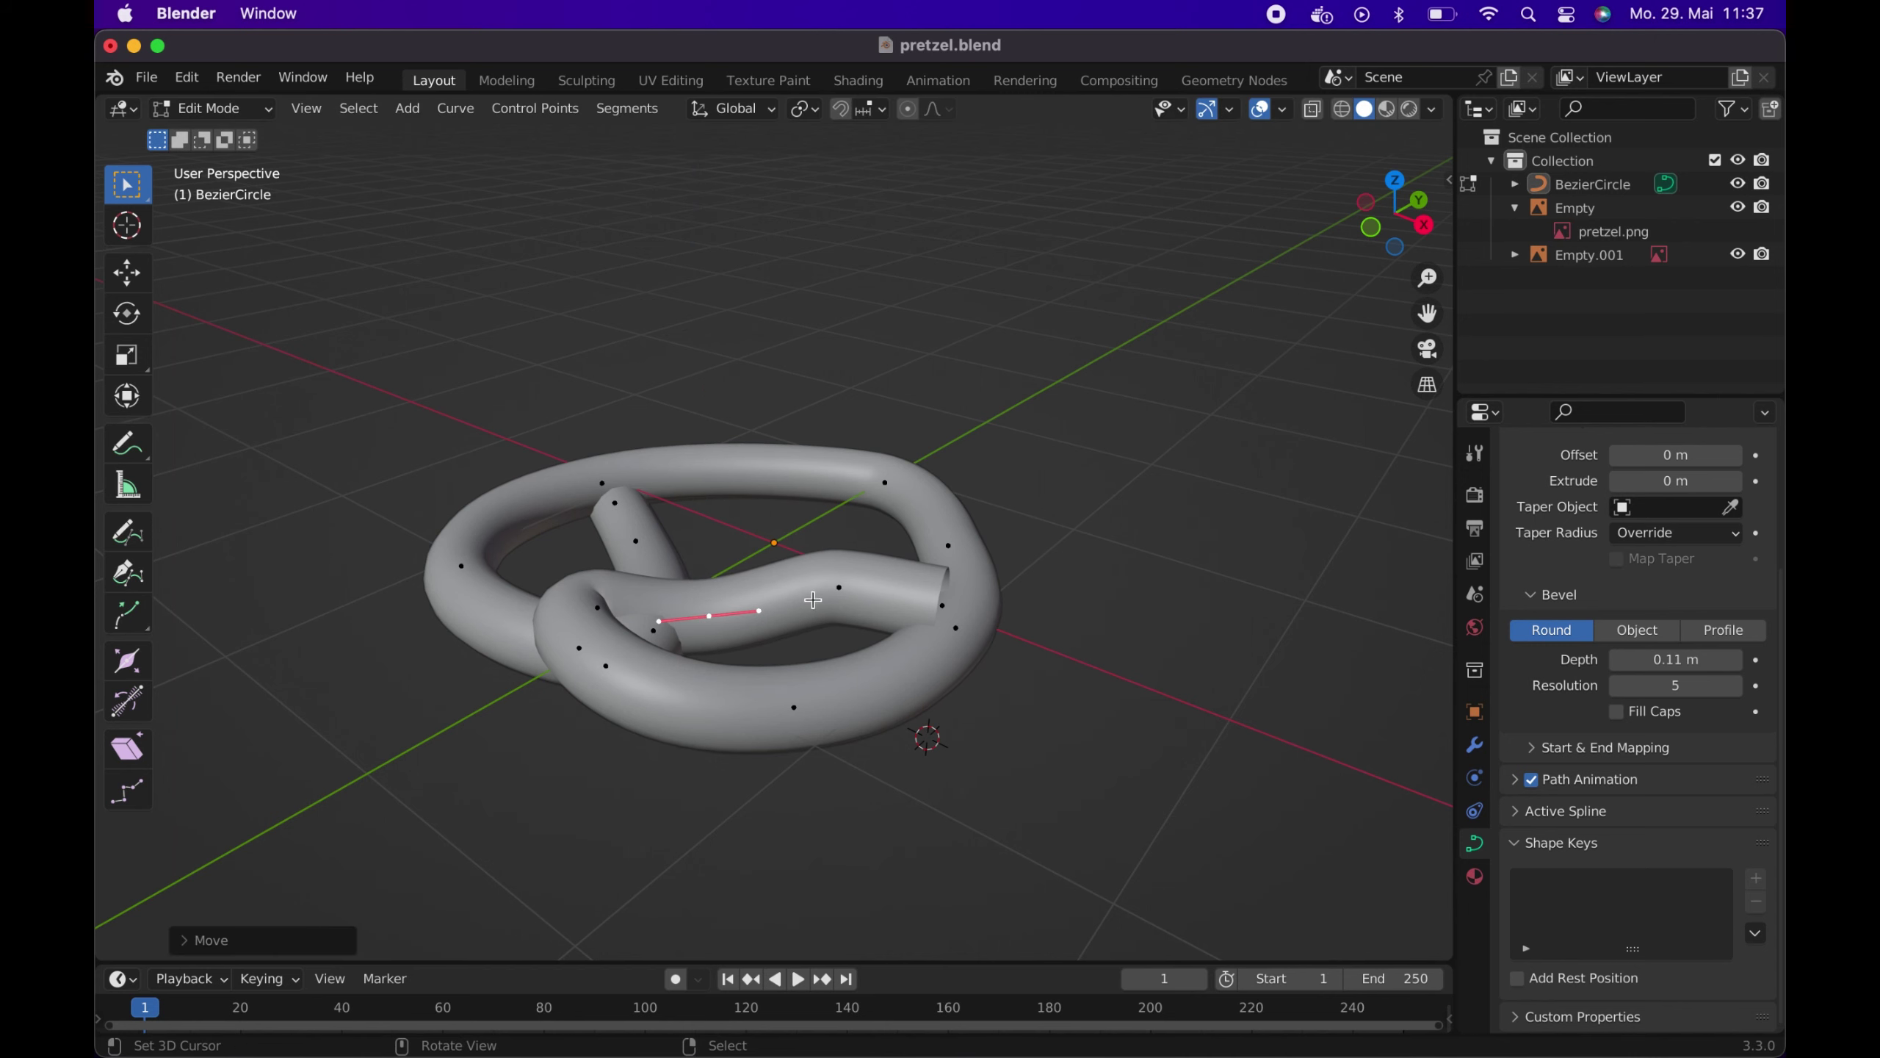
Rotate another middle-strand point's handle and lift that point along Z
click(838, 588)
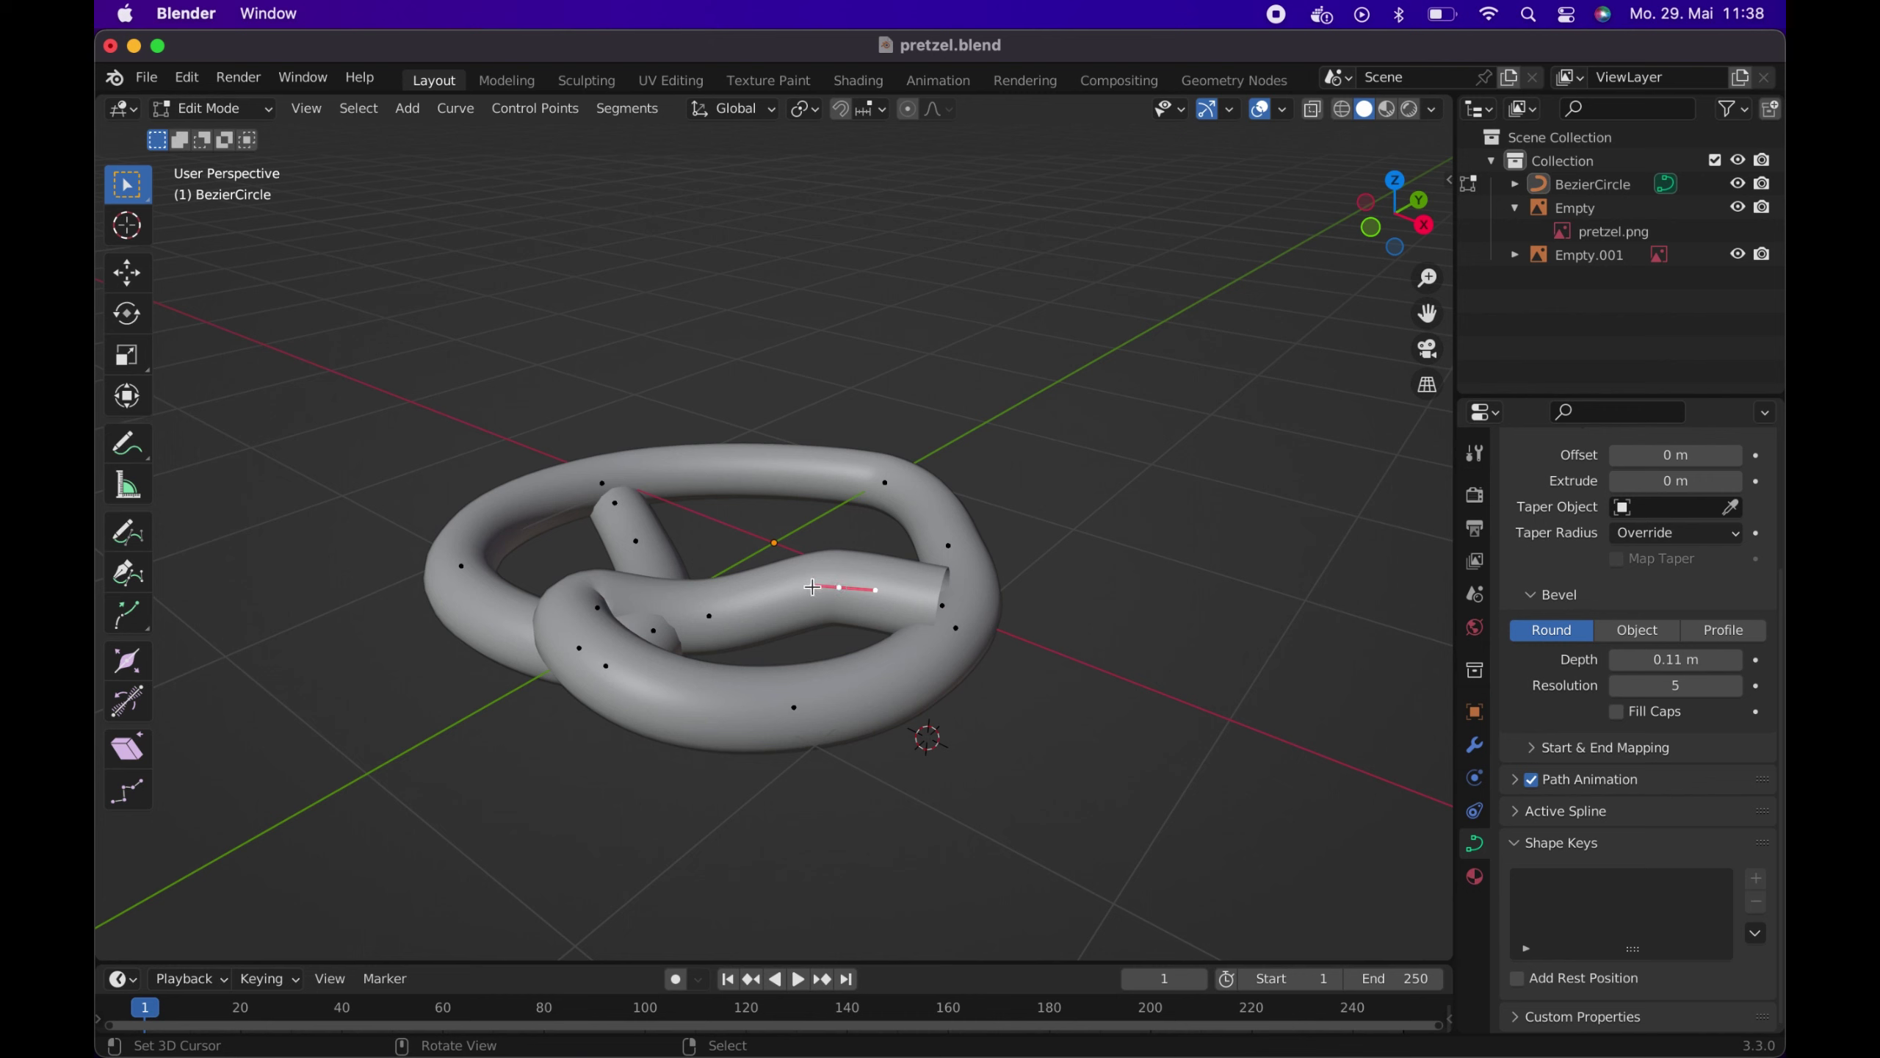
drag(812, 587, 788, 598)
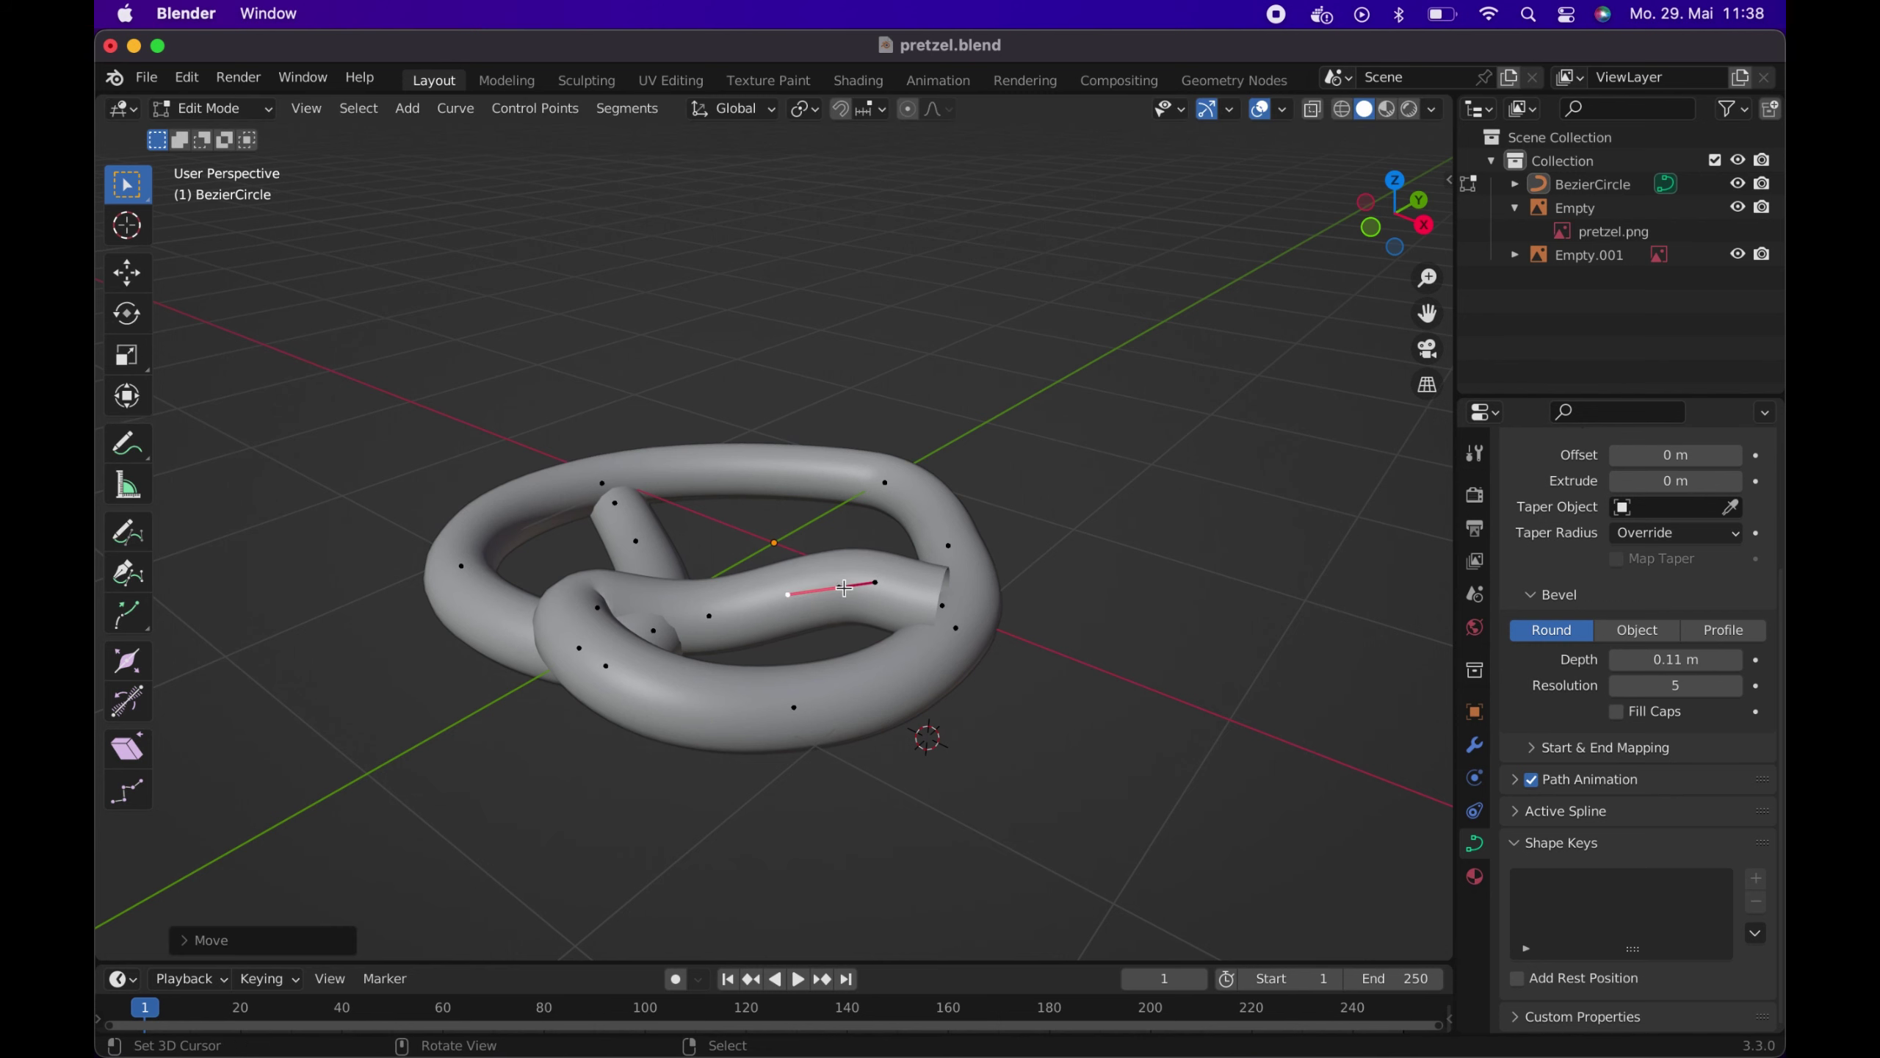
key(g)
key(z)
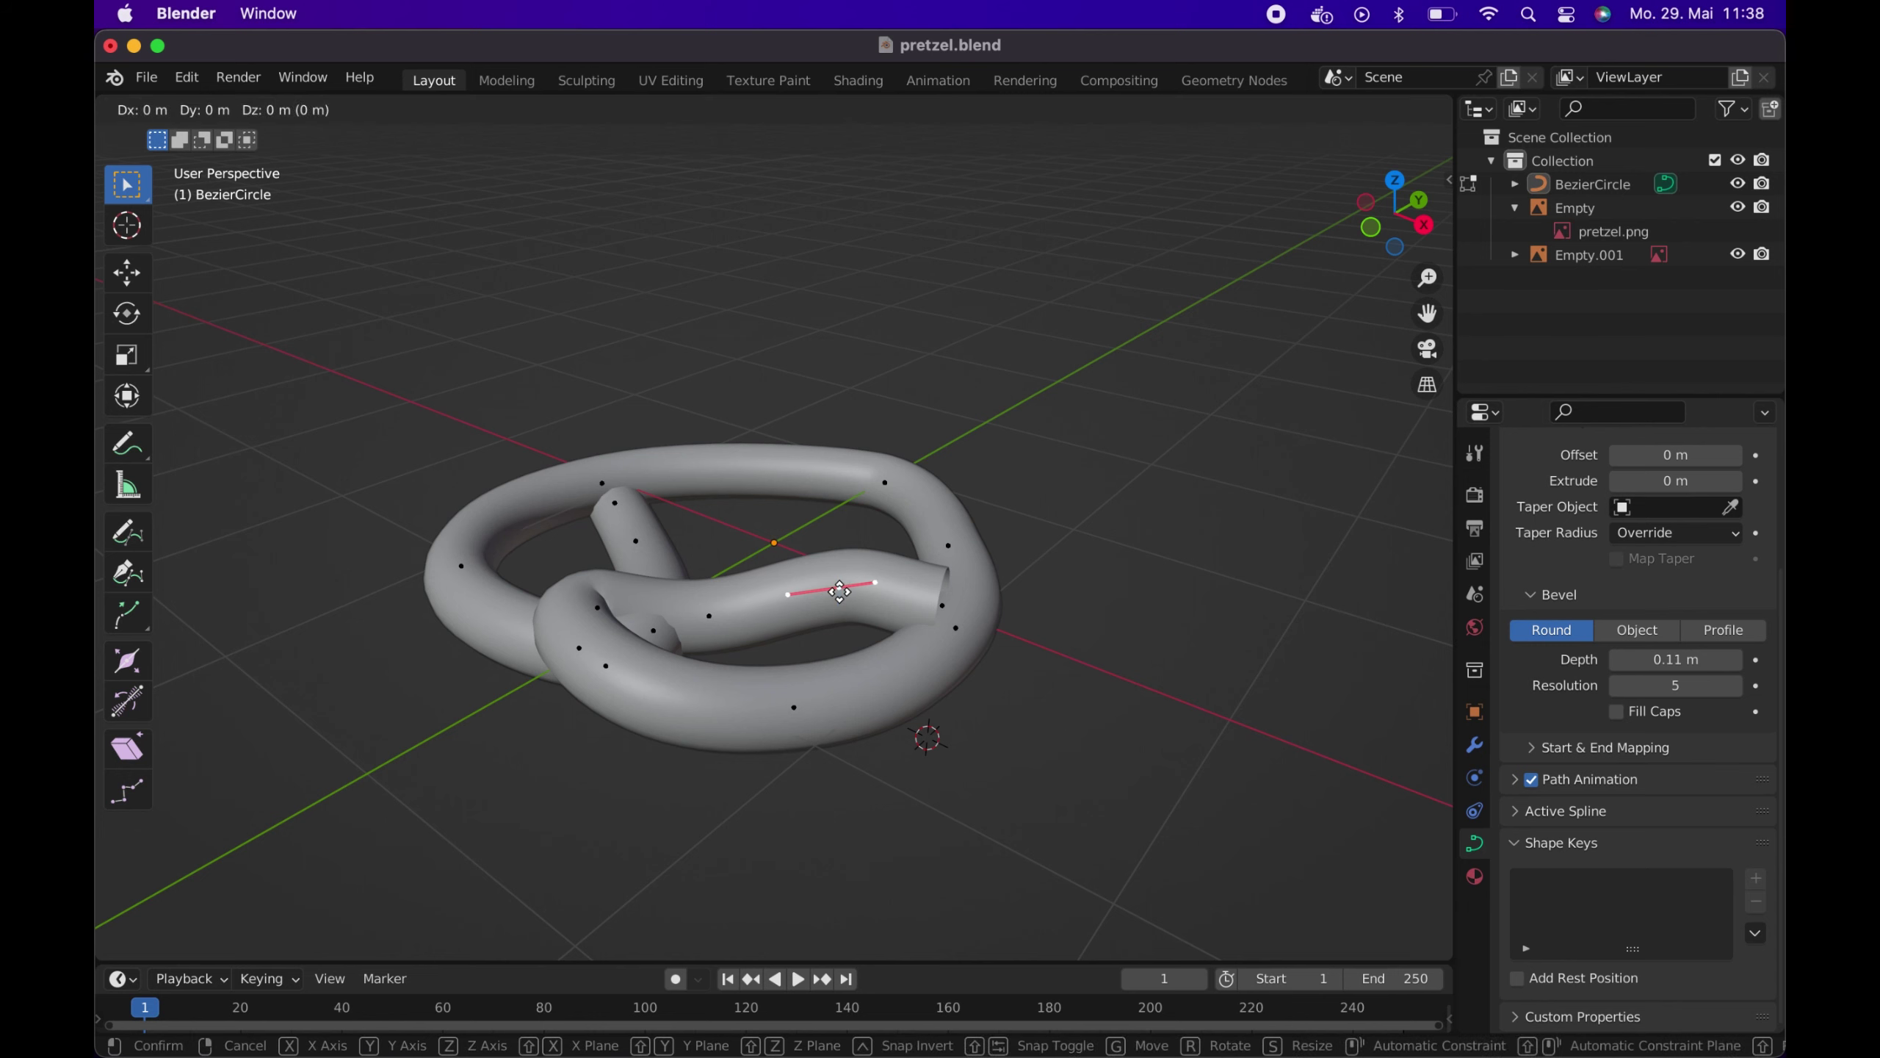
click(839, 595)
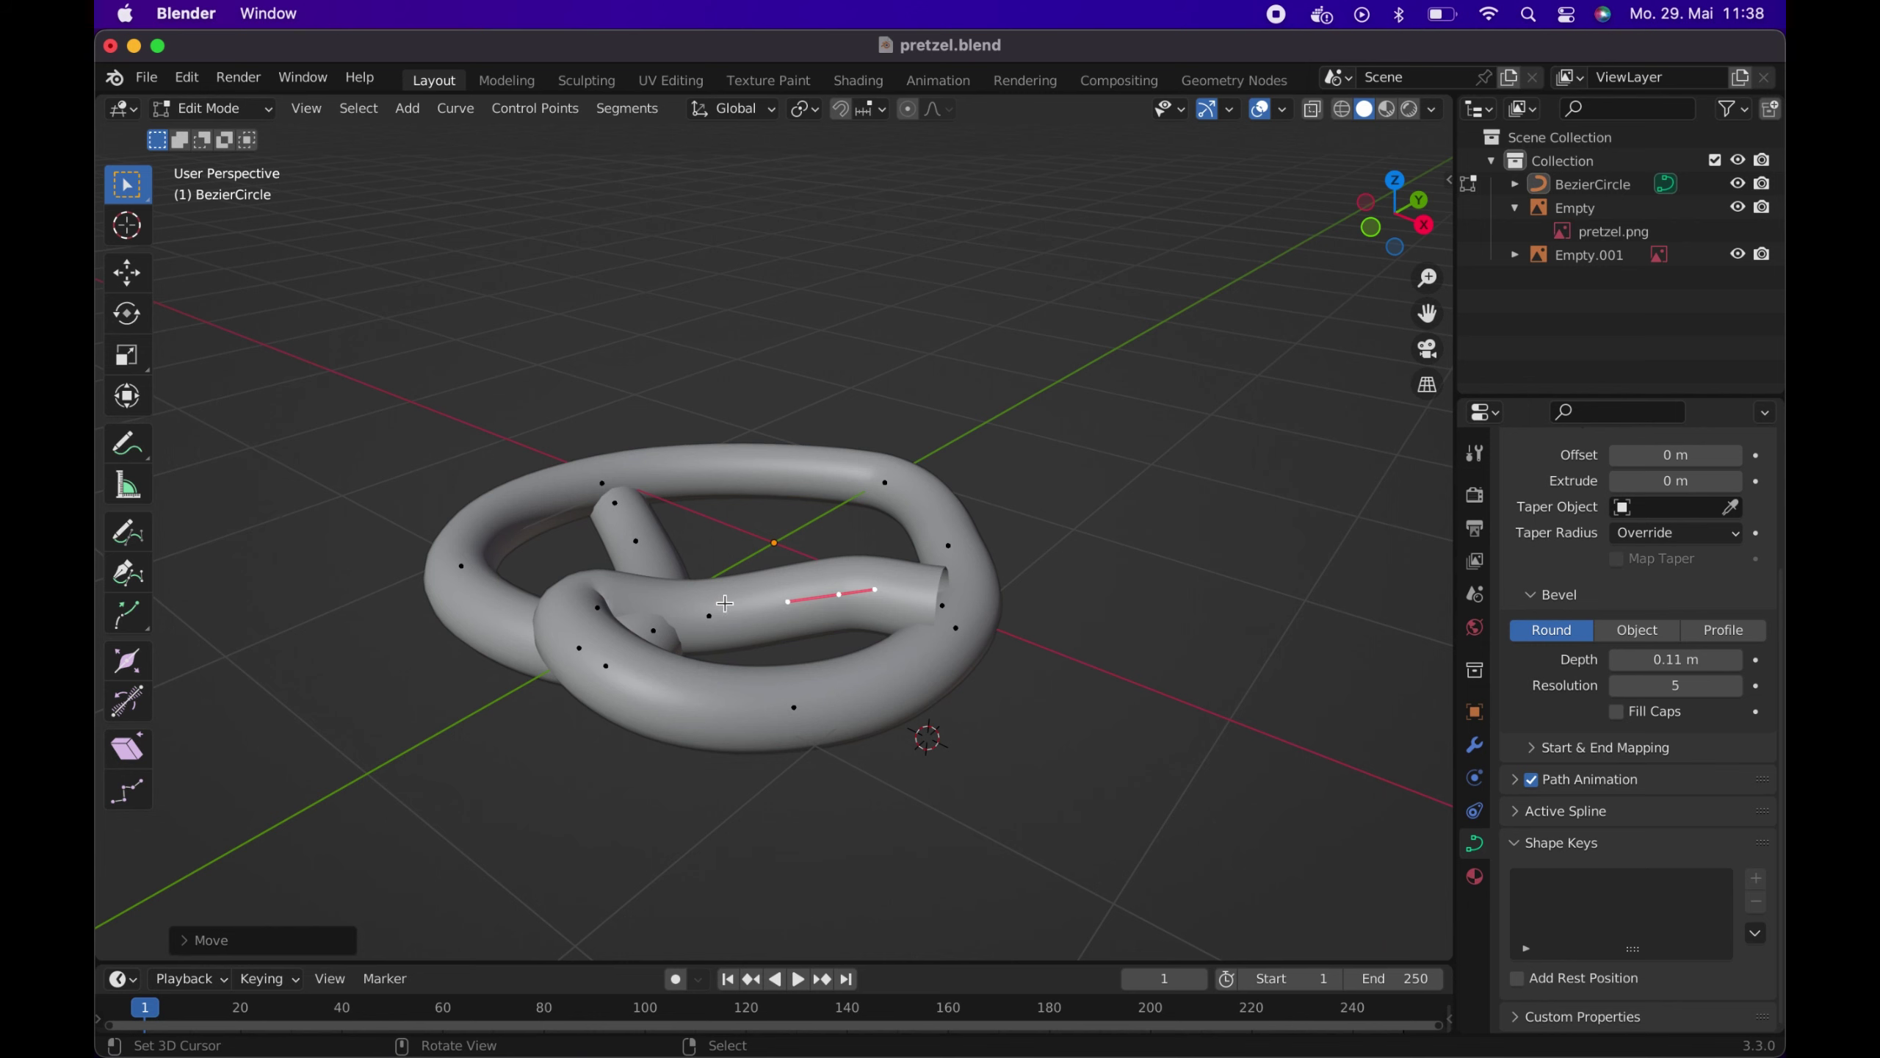
Select the control point near the knot crossing and start lifting it about 0.14 m along Z
middle_drag(725, 601, 736, 691)
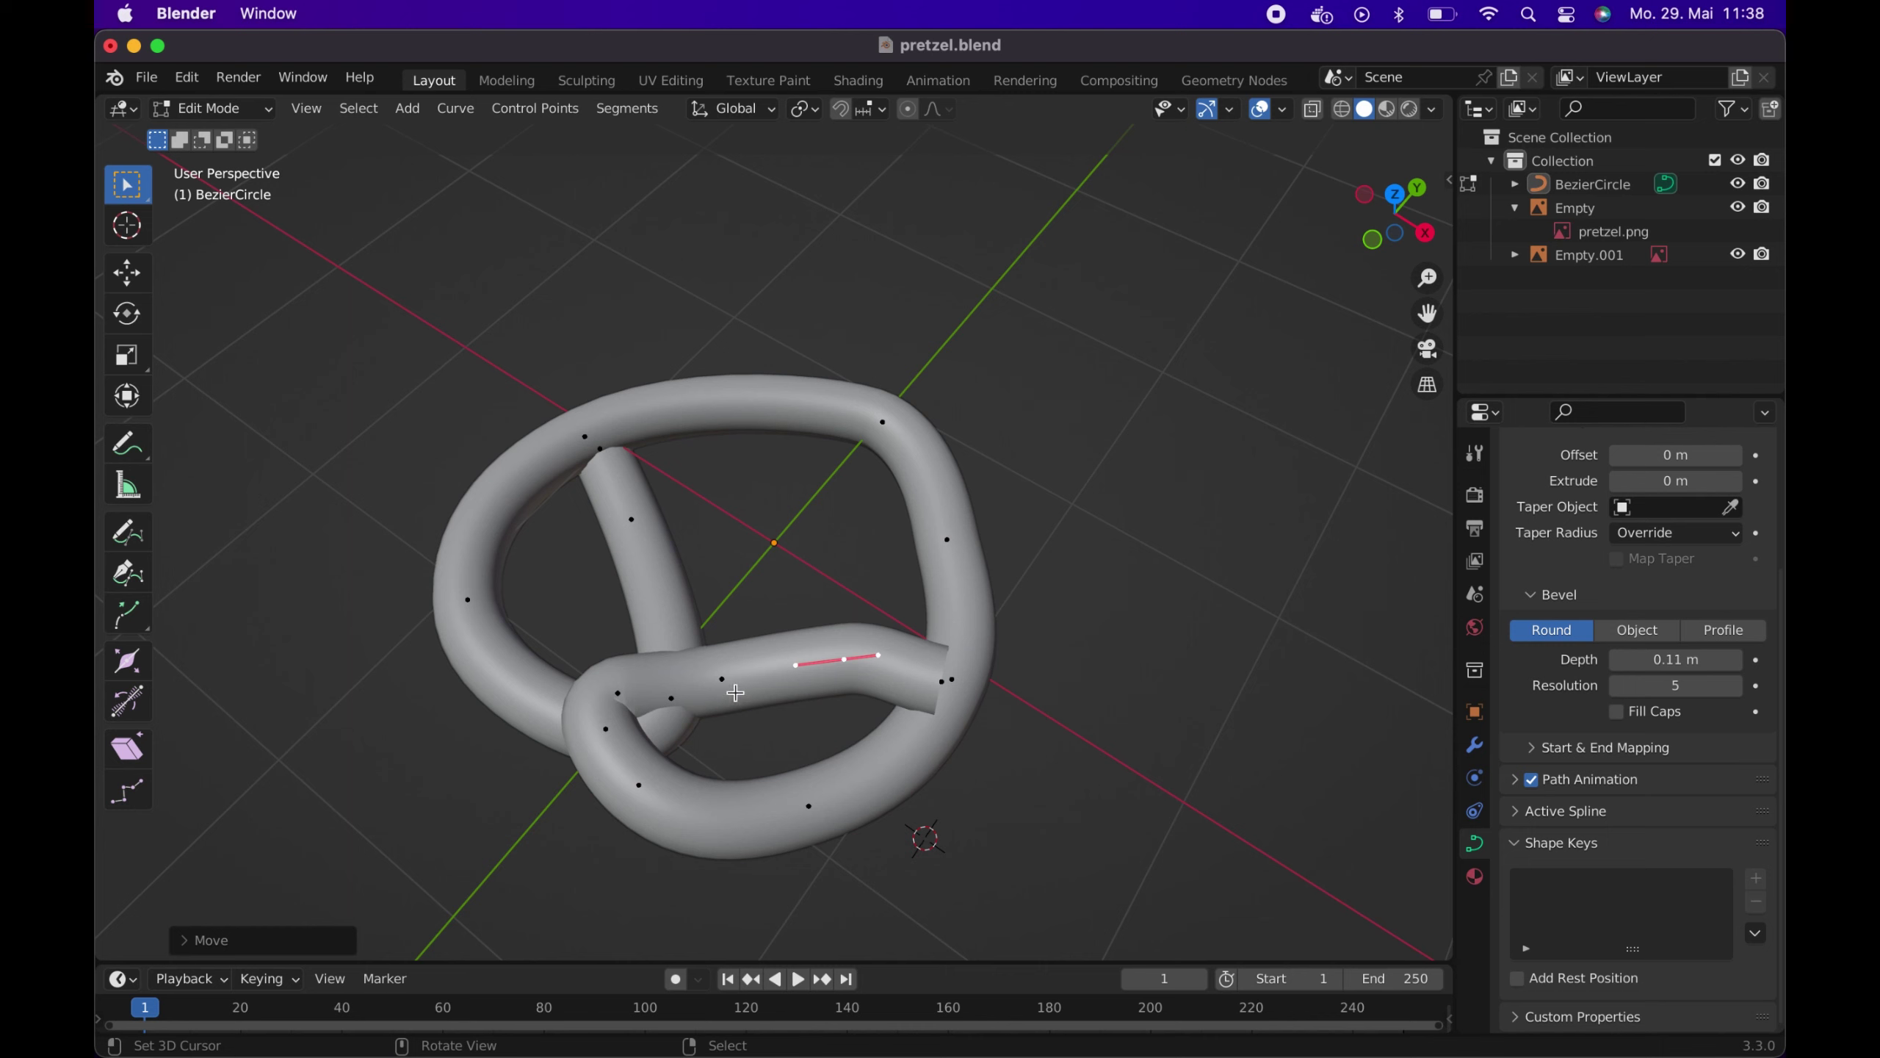
click(670, 698)
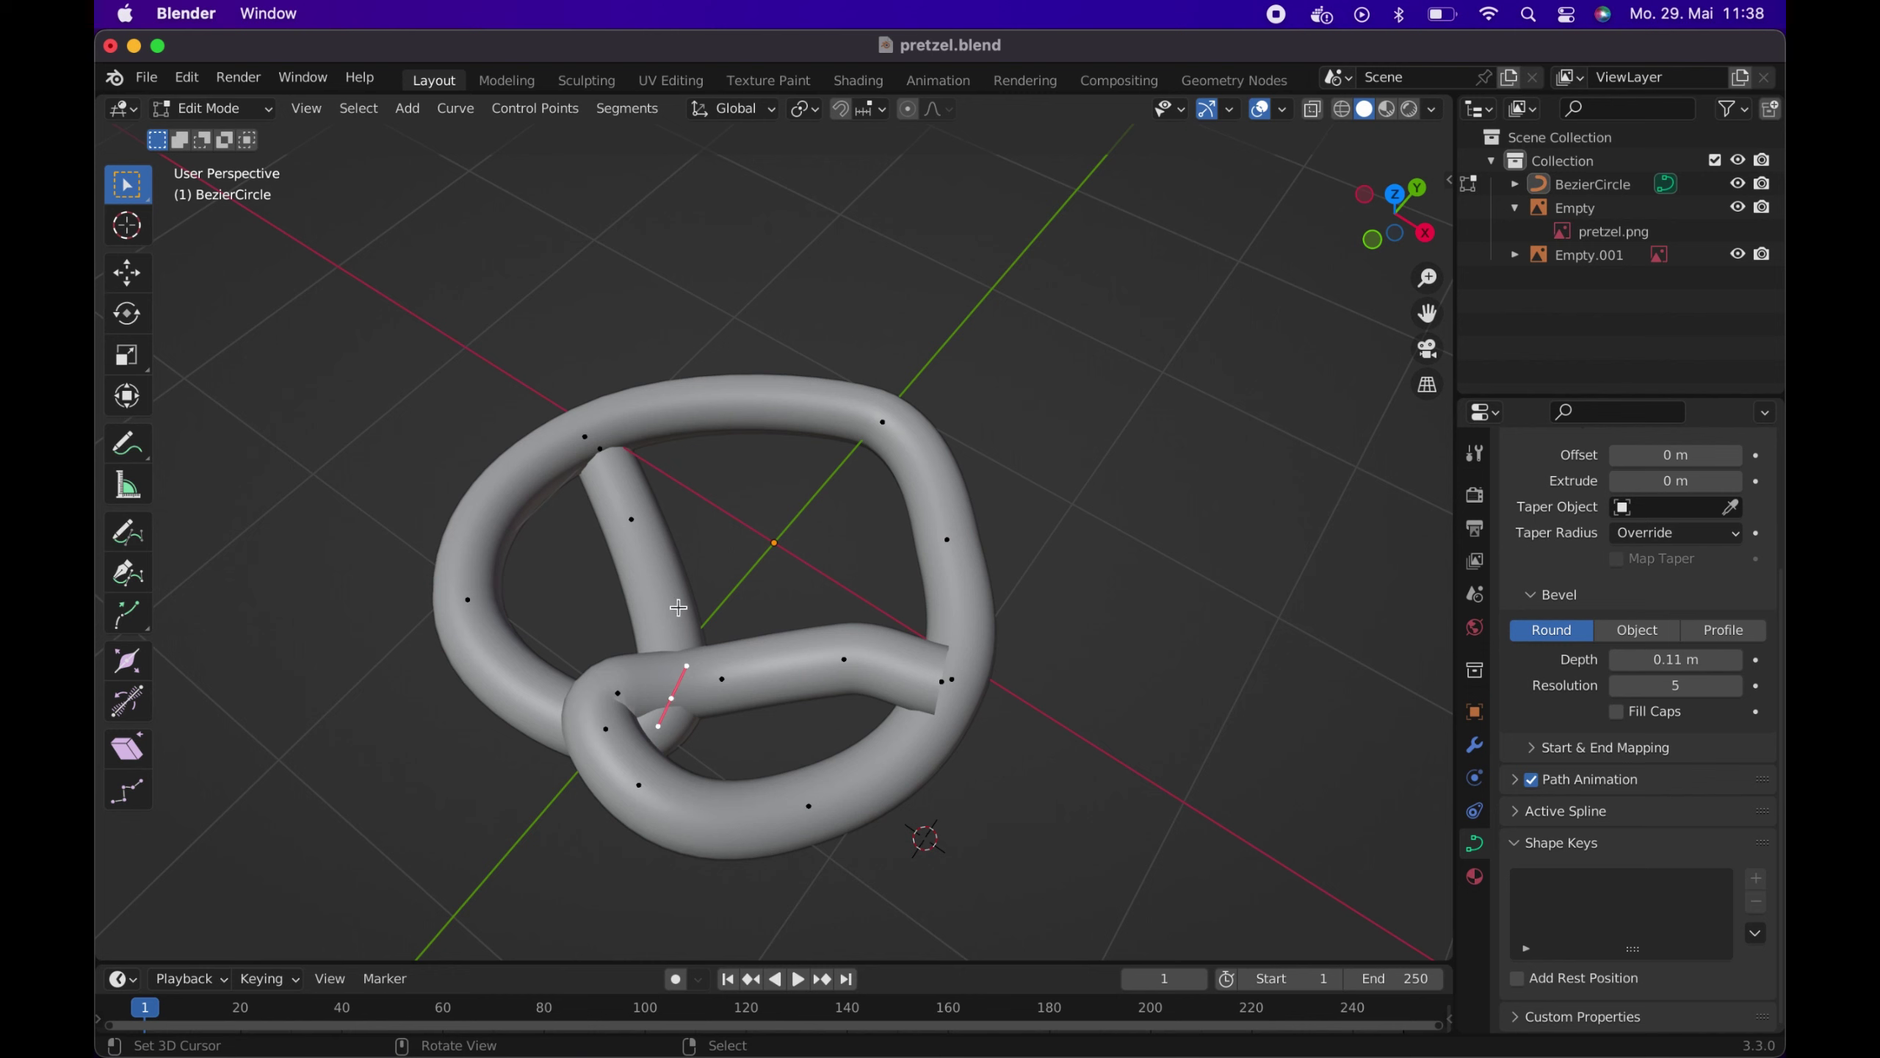
key(g)
key(z)
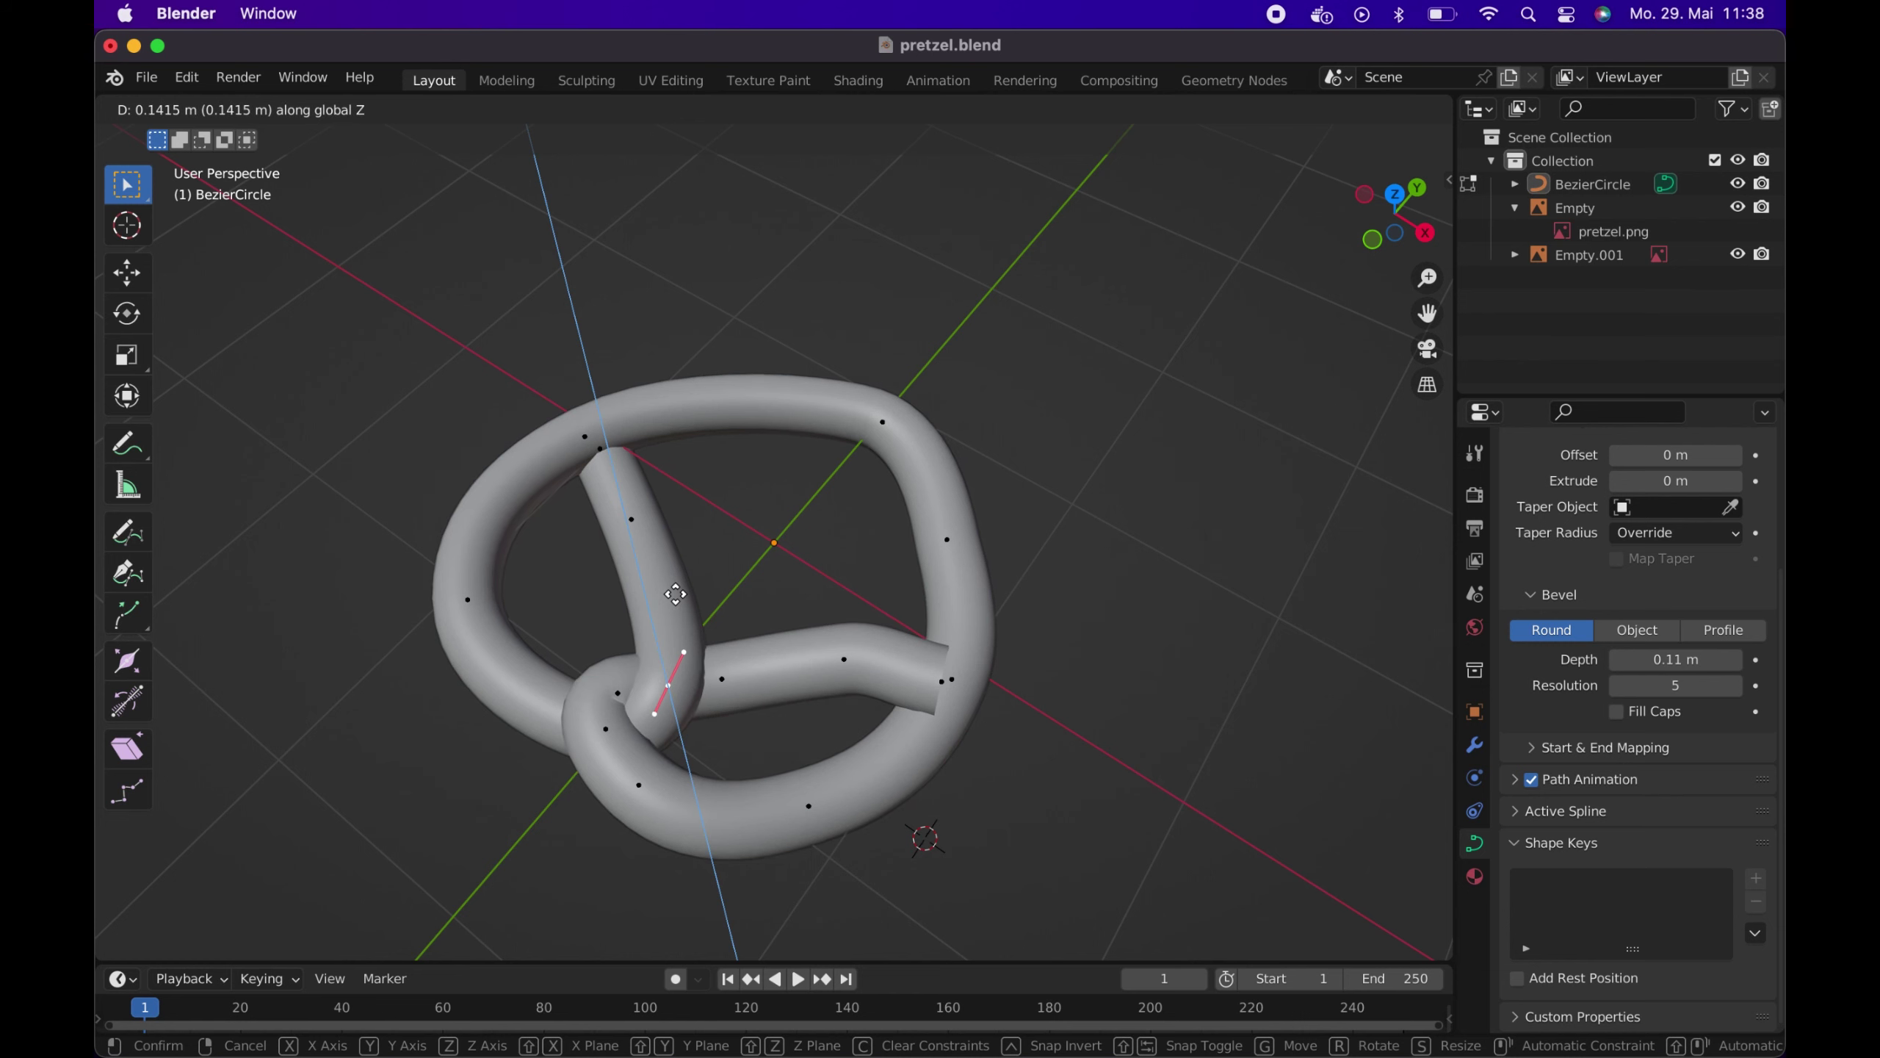
Redo the knot point's vertical move, lifting it about 0.13 m on Z so the strand arches over
key(Escape)
key(g)
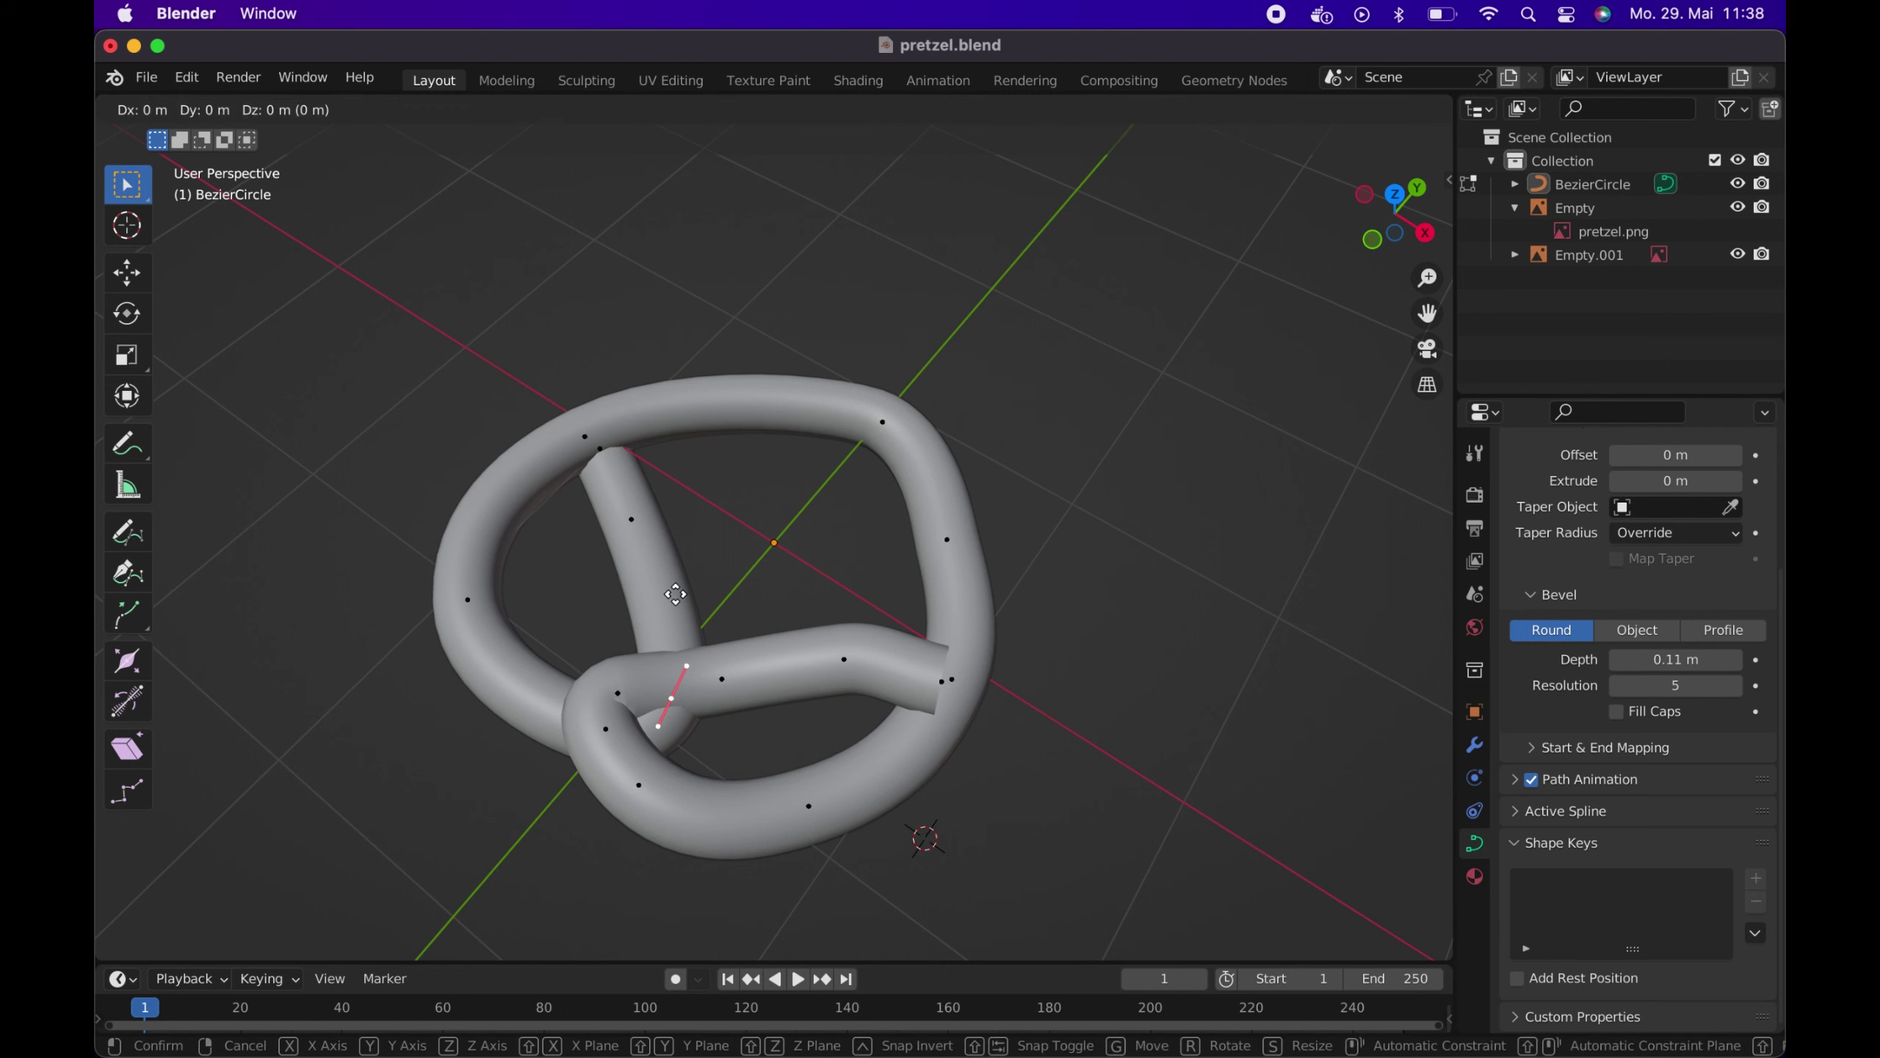
key(z)
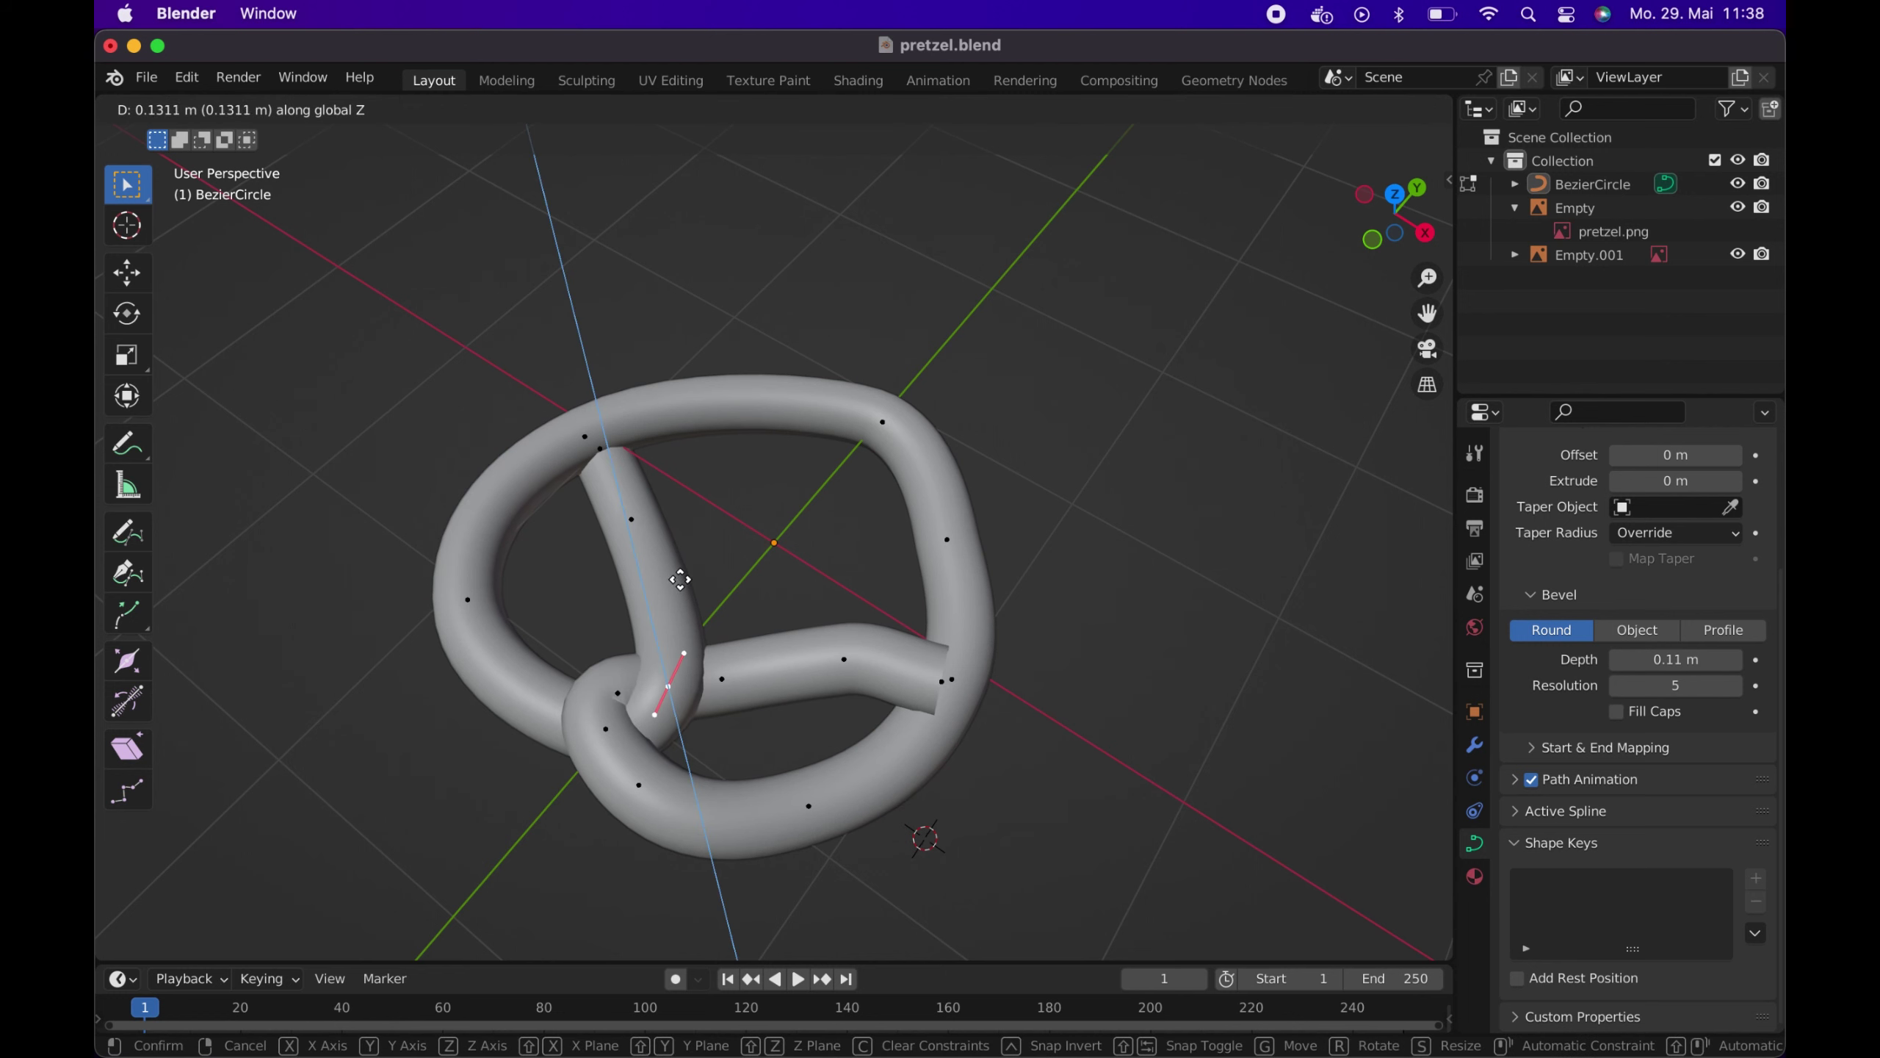
click(680, 580)
middle_drag(683, 570, 790, 613)
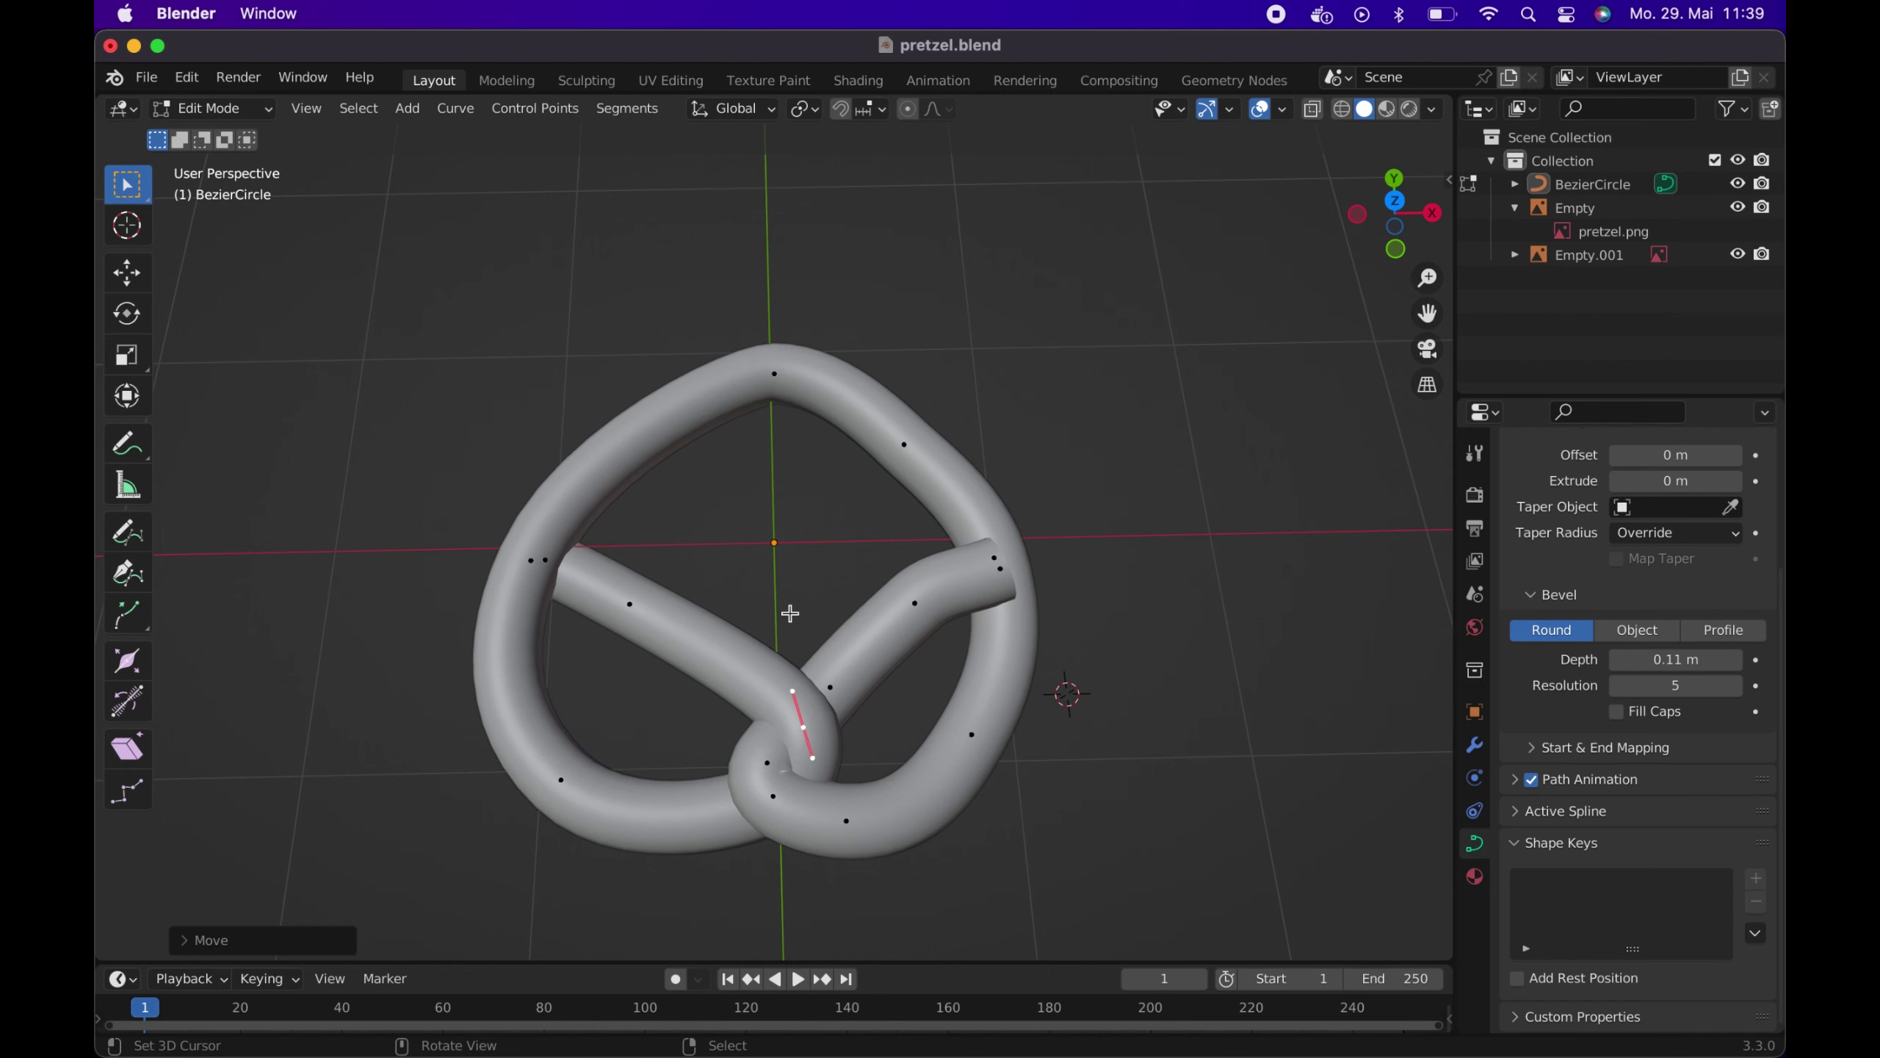
In Top view, extend the curve's right and left ends outward over the photo's pretzel ends
key(KP_7)
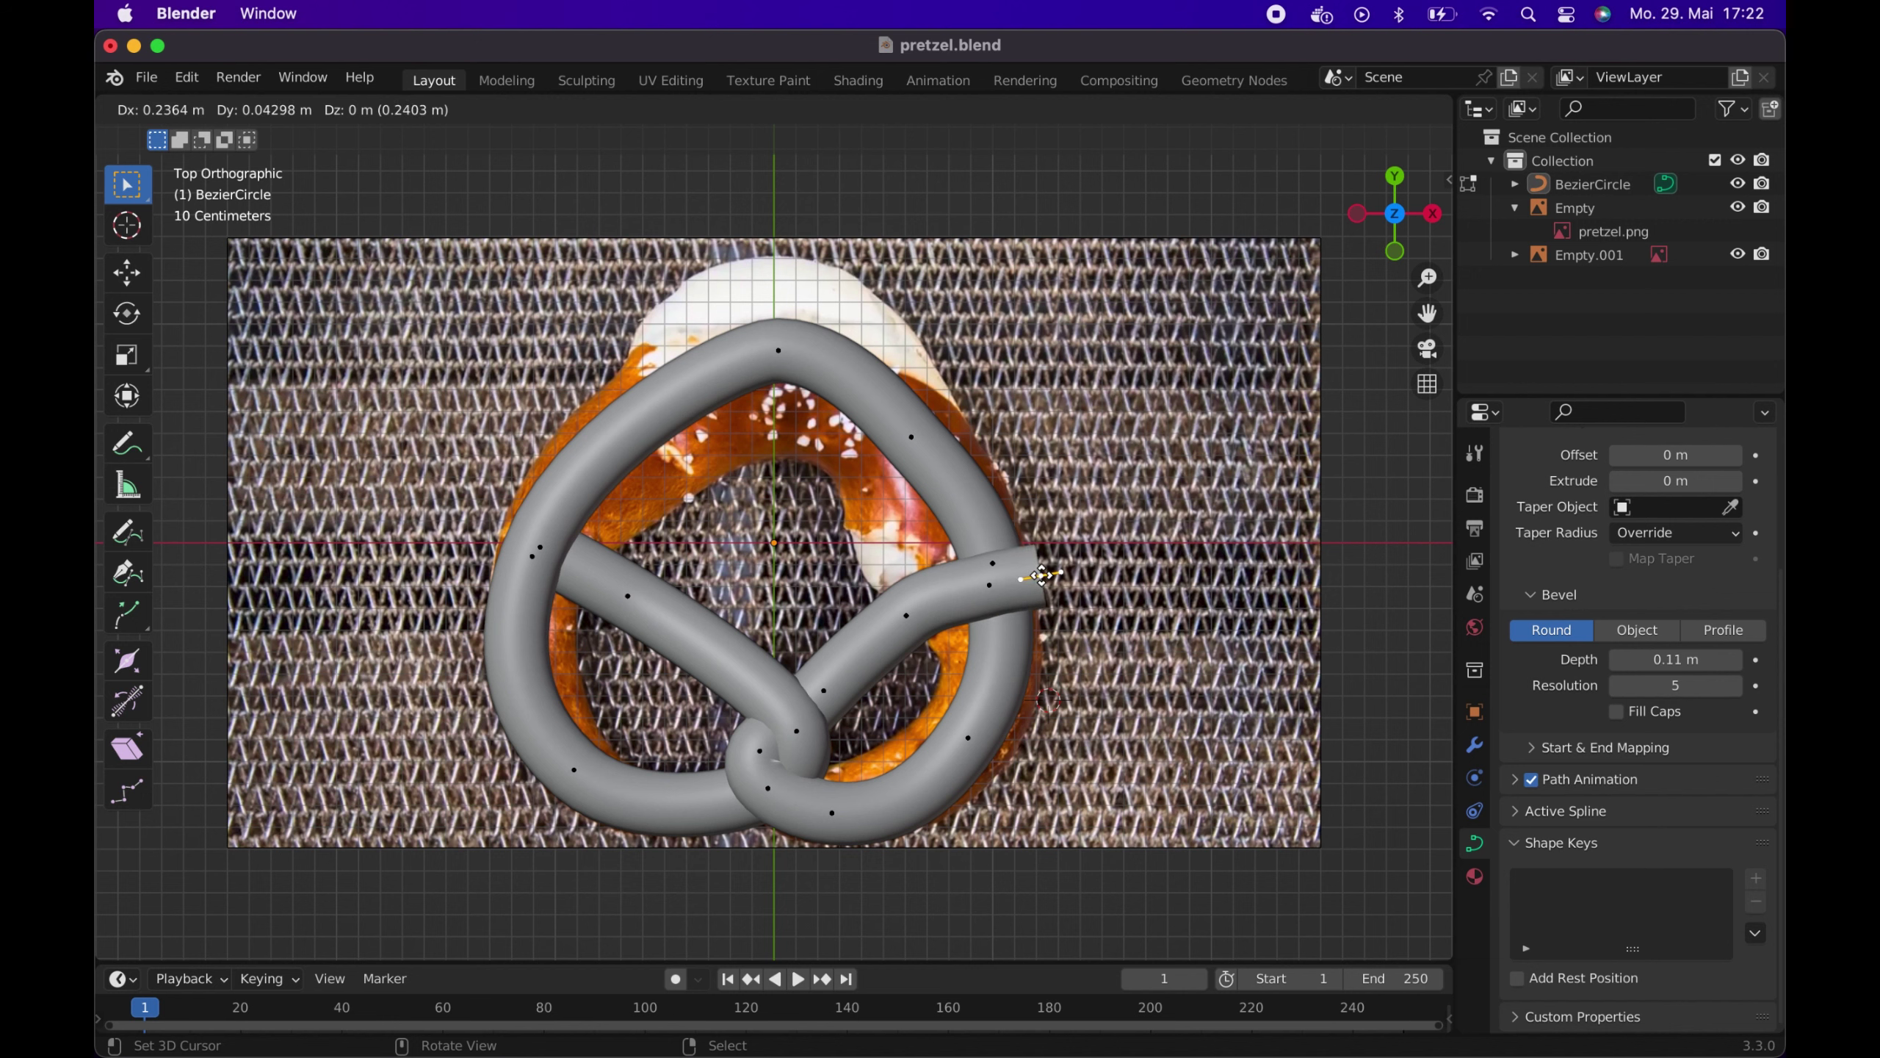
click(1042, 575)
middle_drag(1043, 575, 978, 378)
key(KP_7)
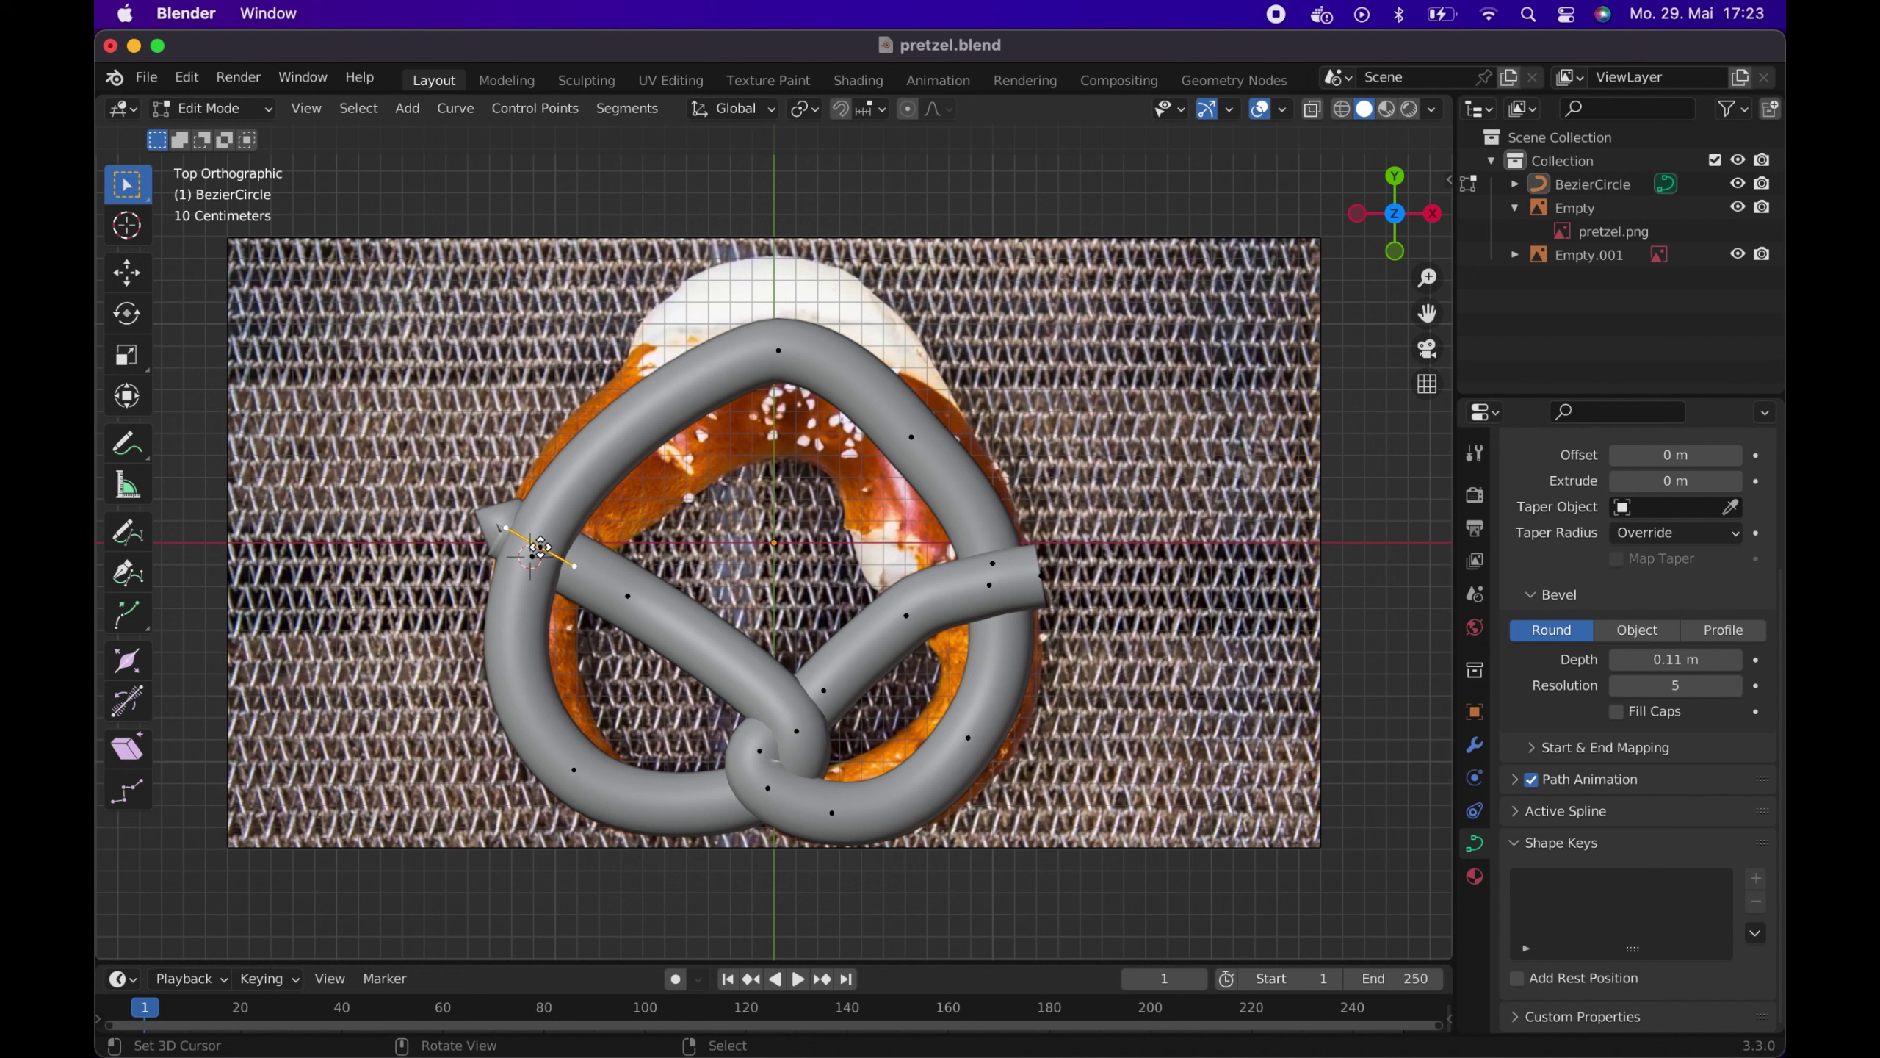
key(g)
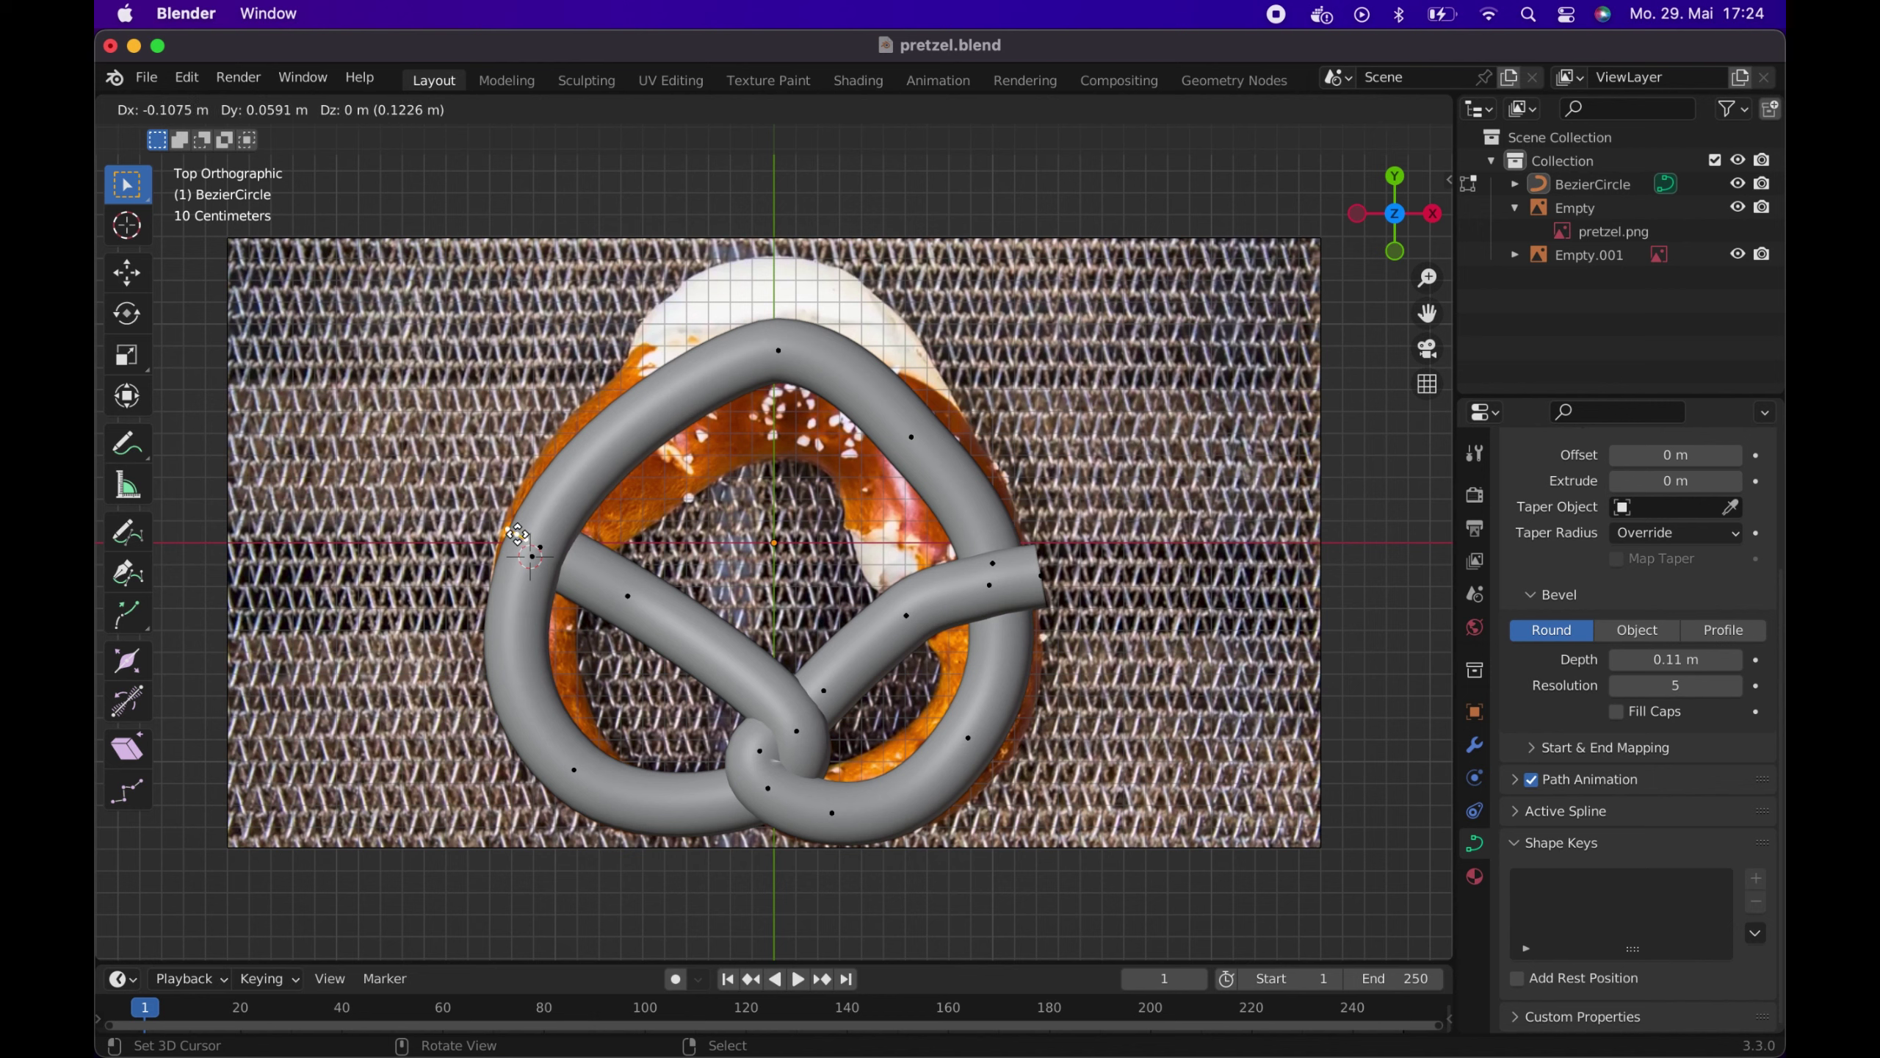
click(518, 533)
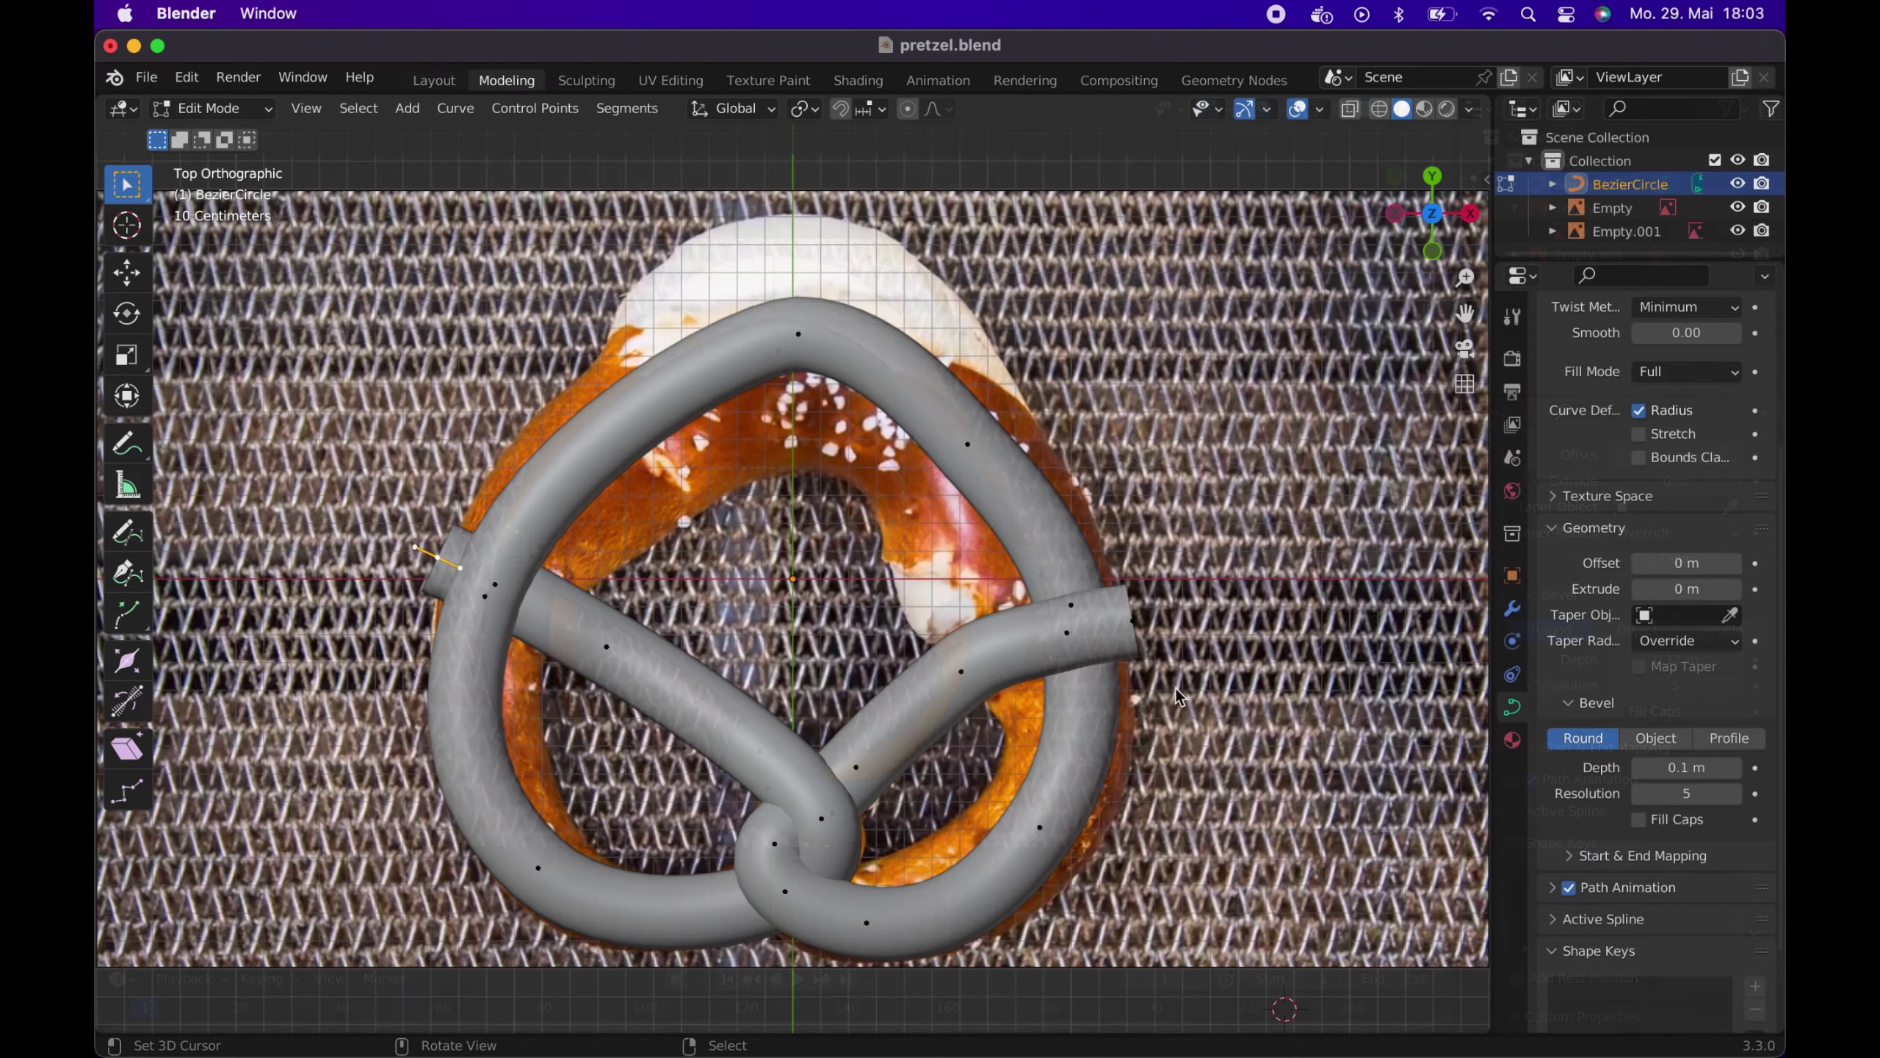
Return to Object Mode and convert the pretzel curve to a mesh
key(ctrl+Tab)
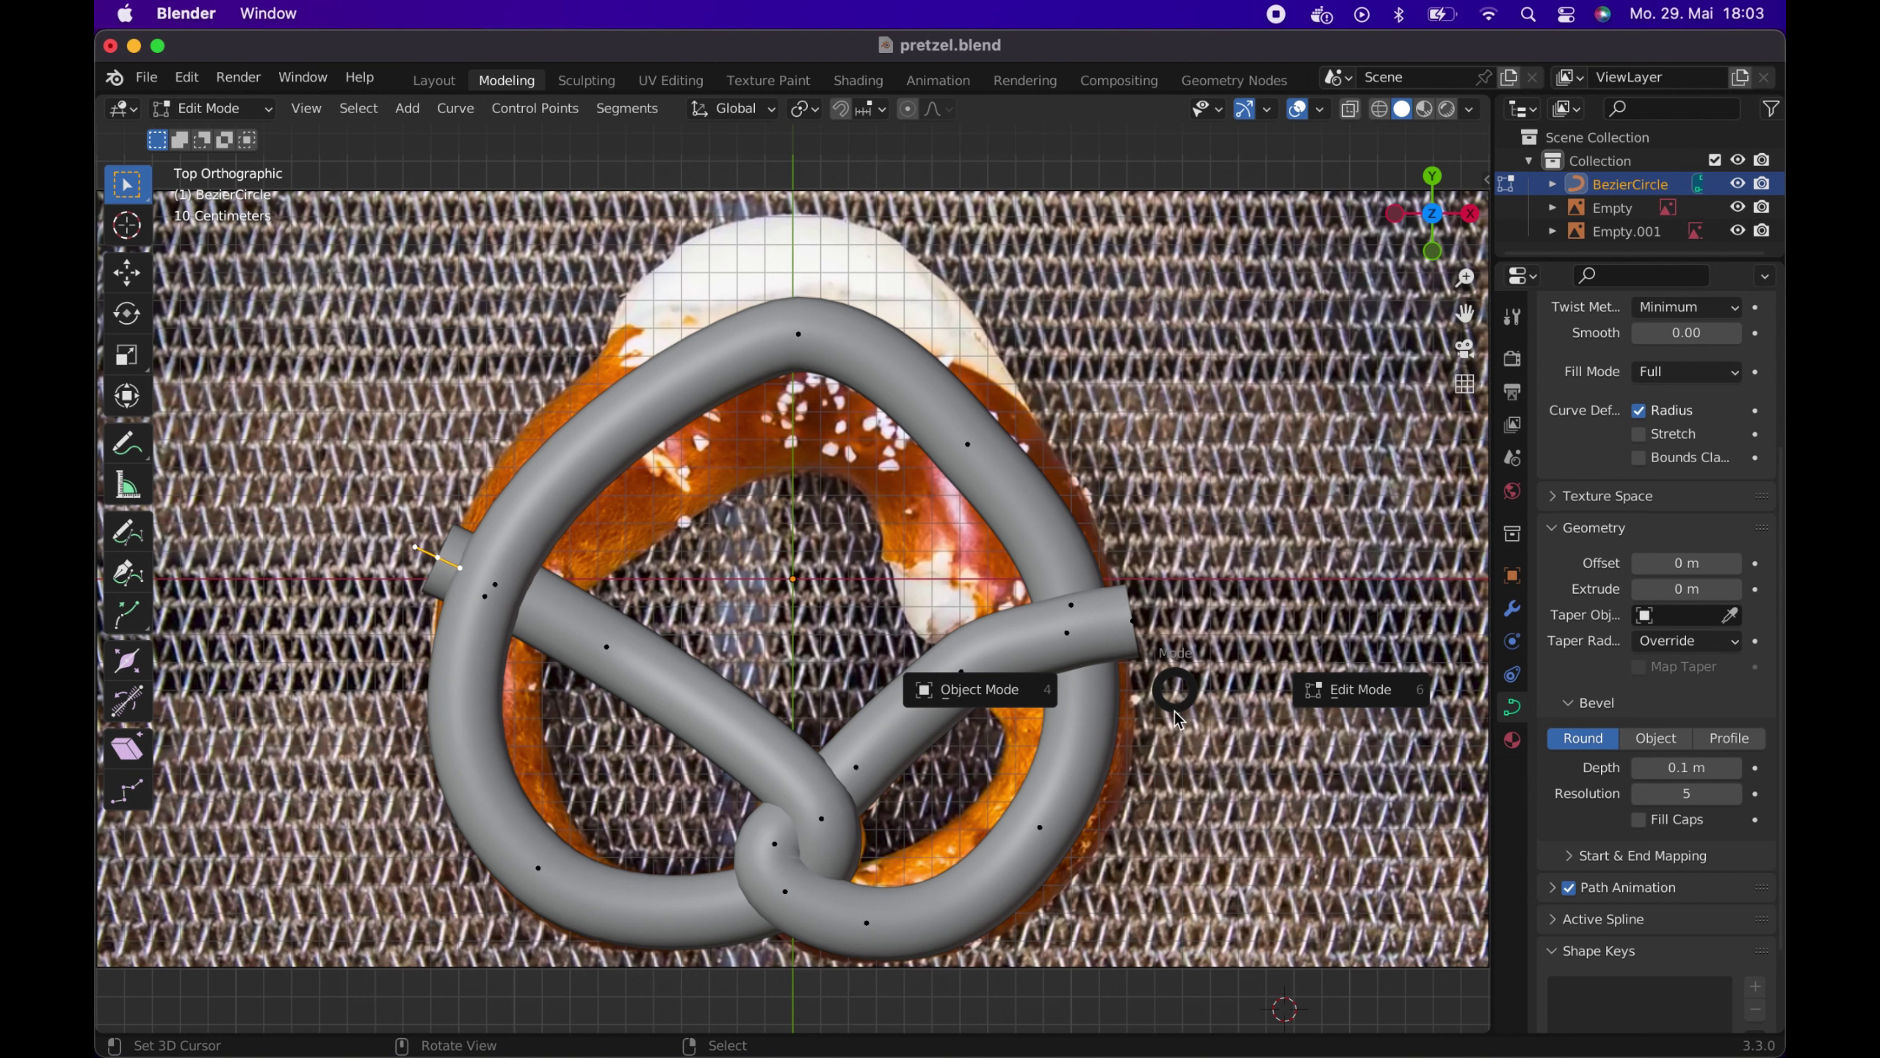
click(1000, 695)
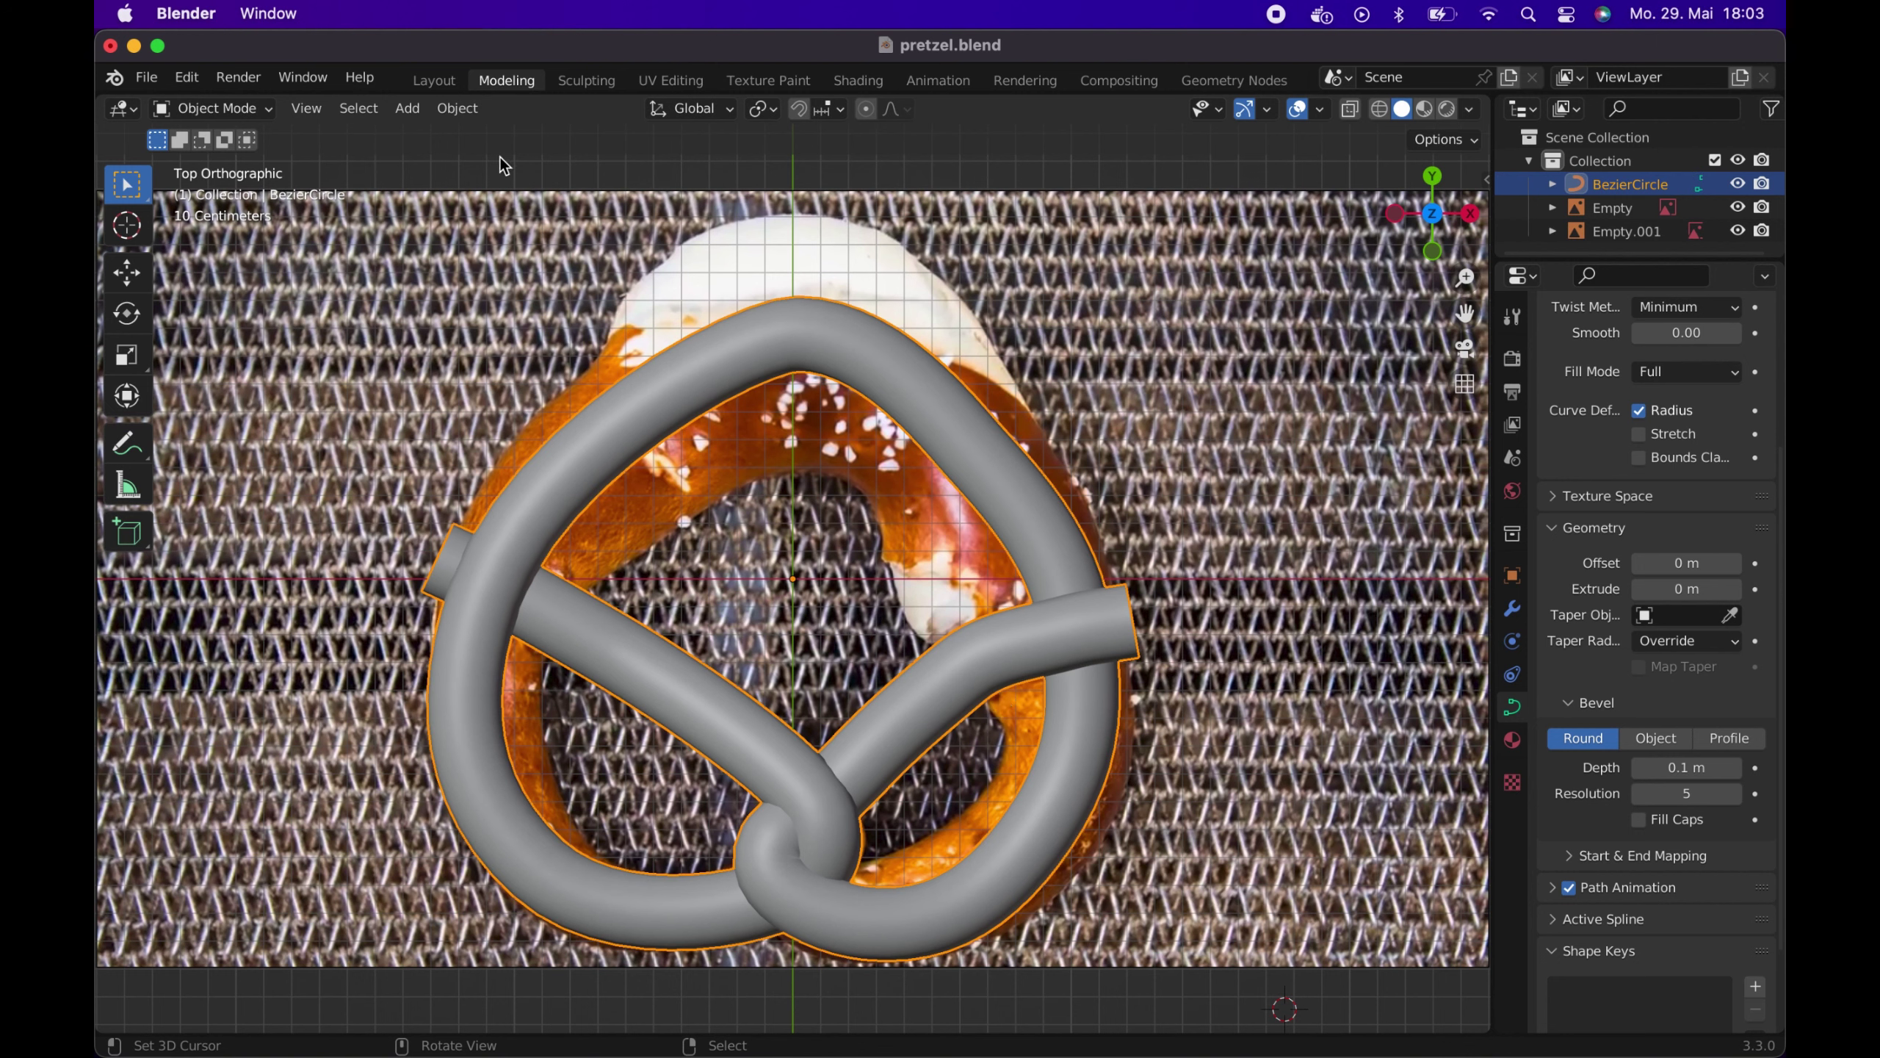
click(452, 110)
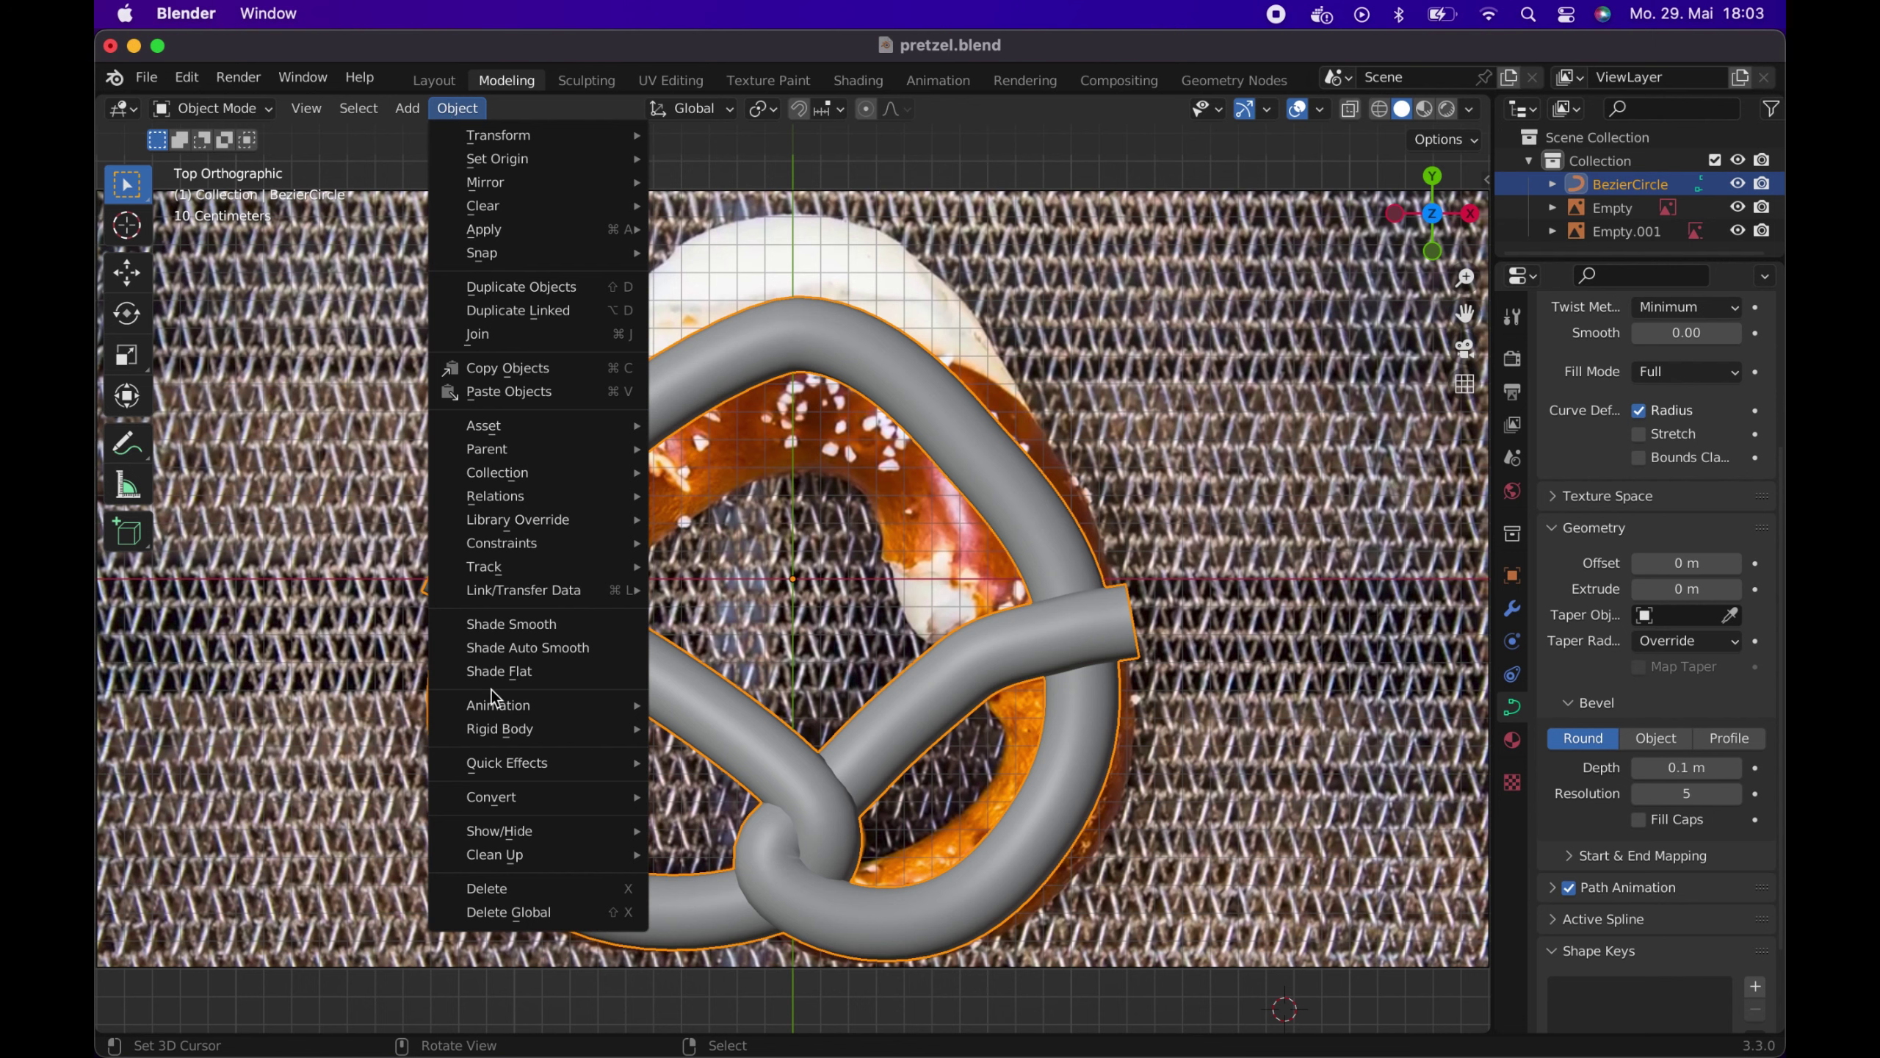
mouse_move(525, 804)
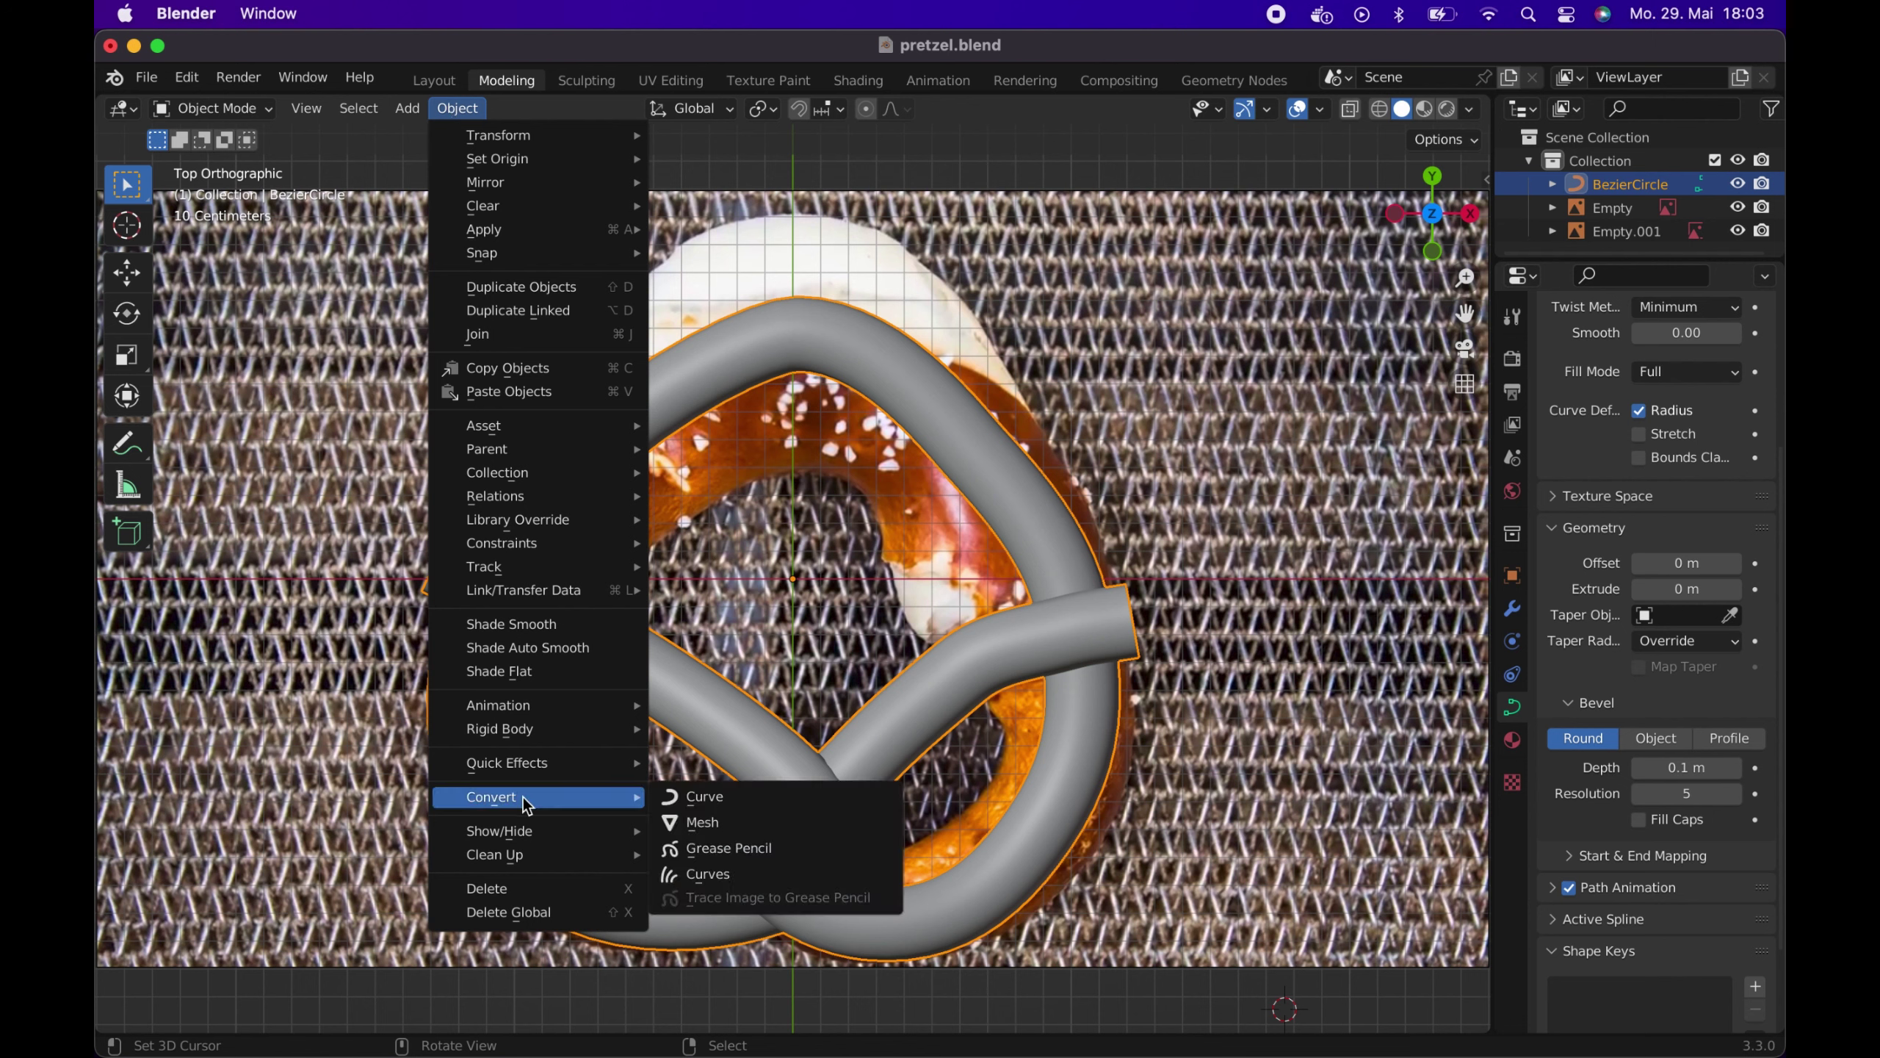
click(701, 824)
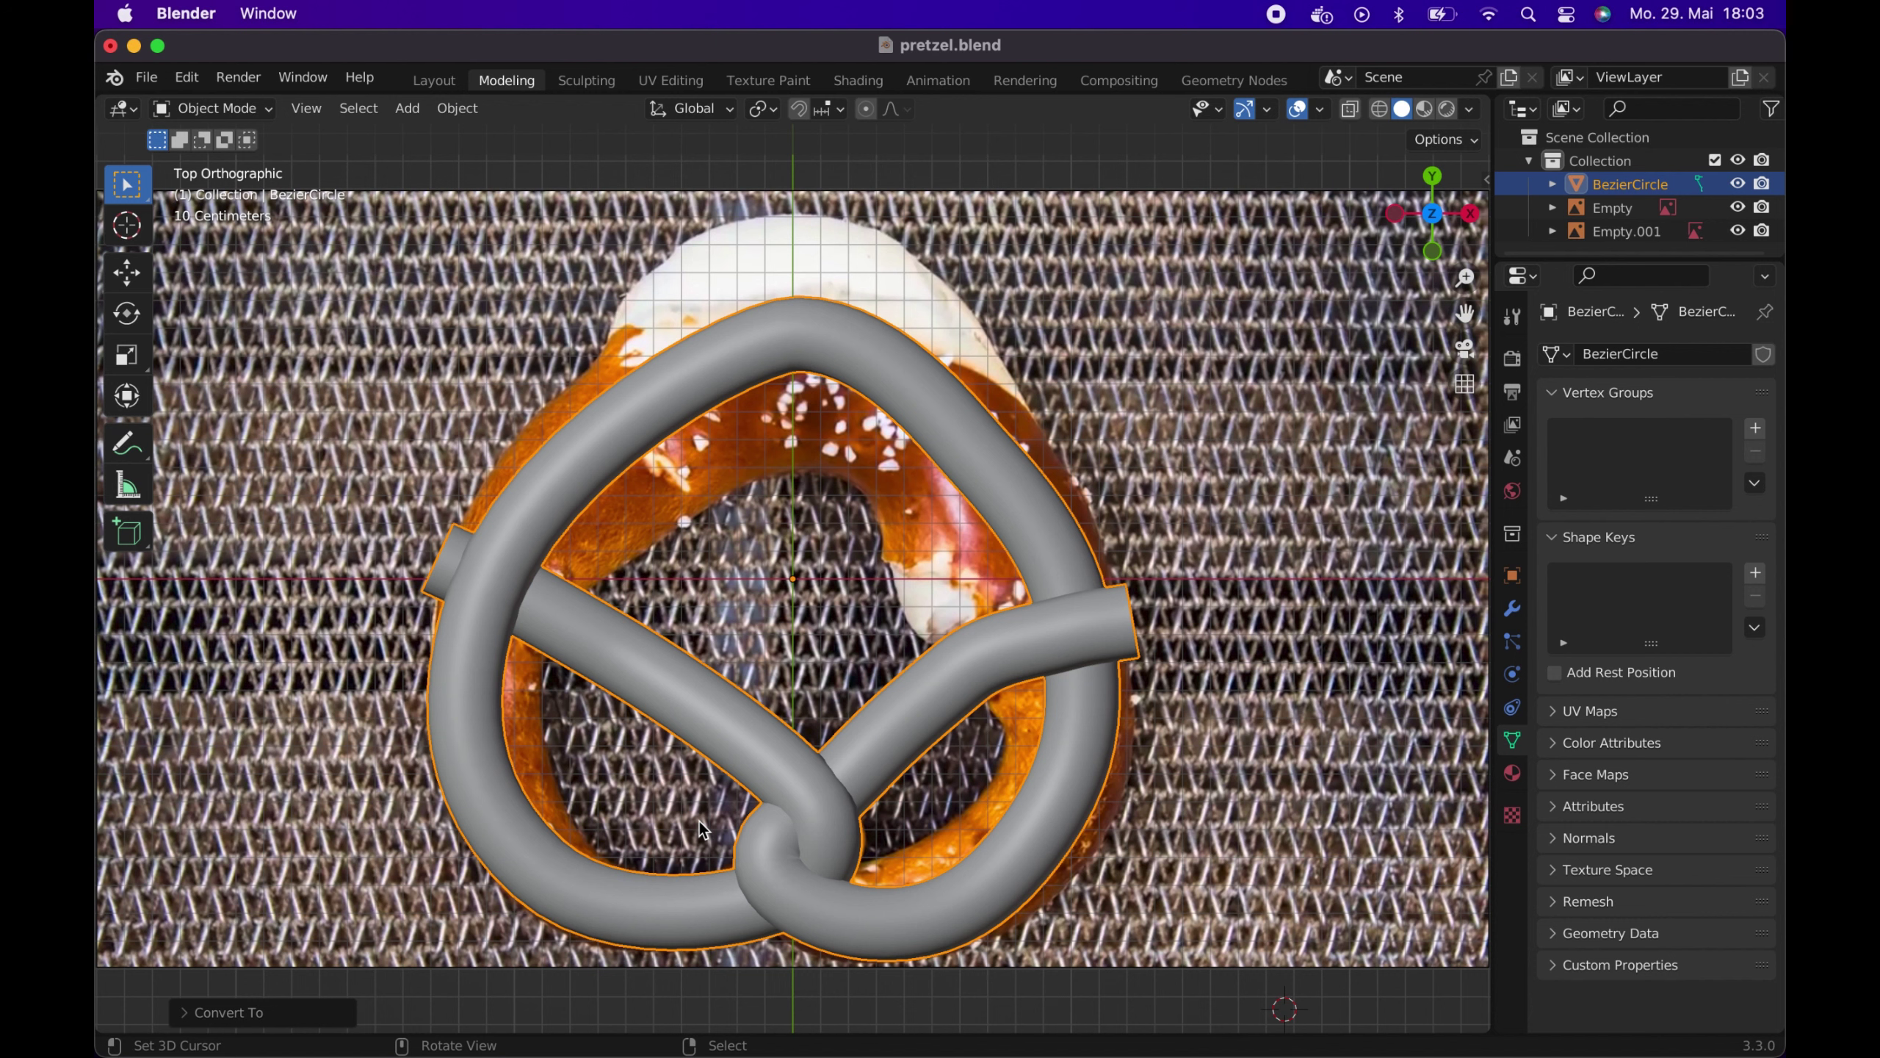
Display the mesh as wireframe and hide the reference photo Empty.001
key(z)
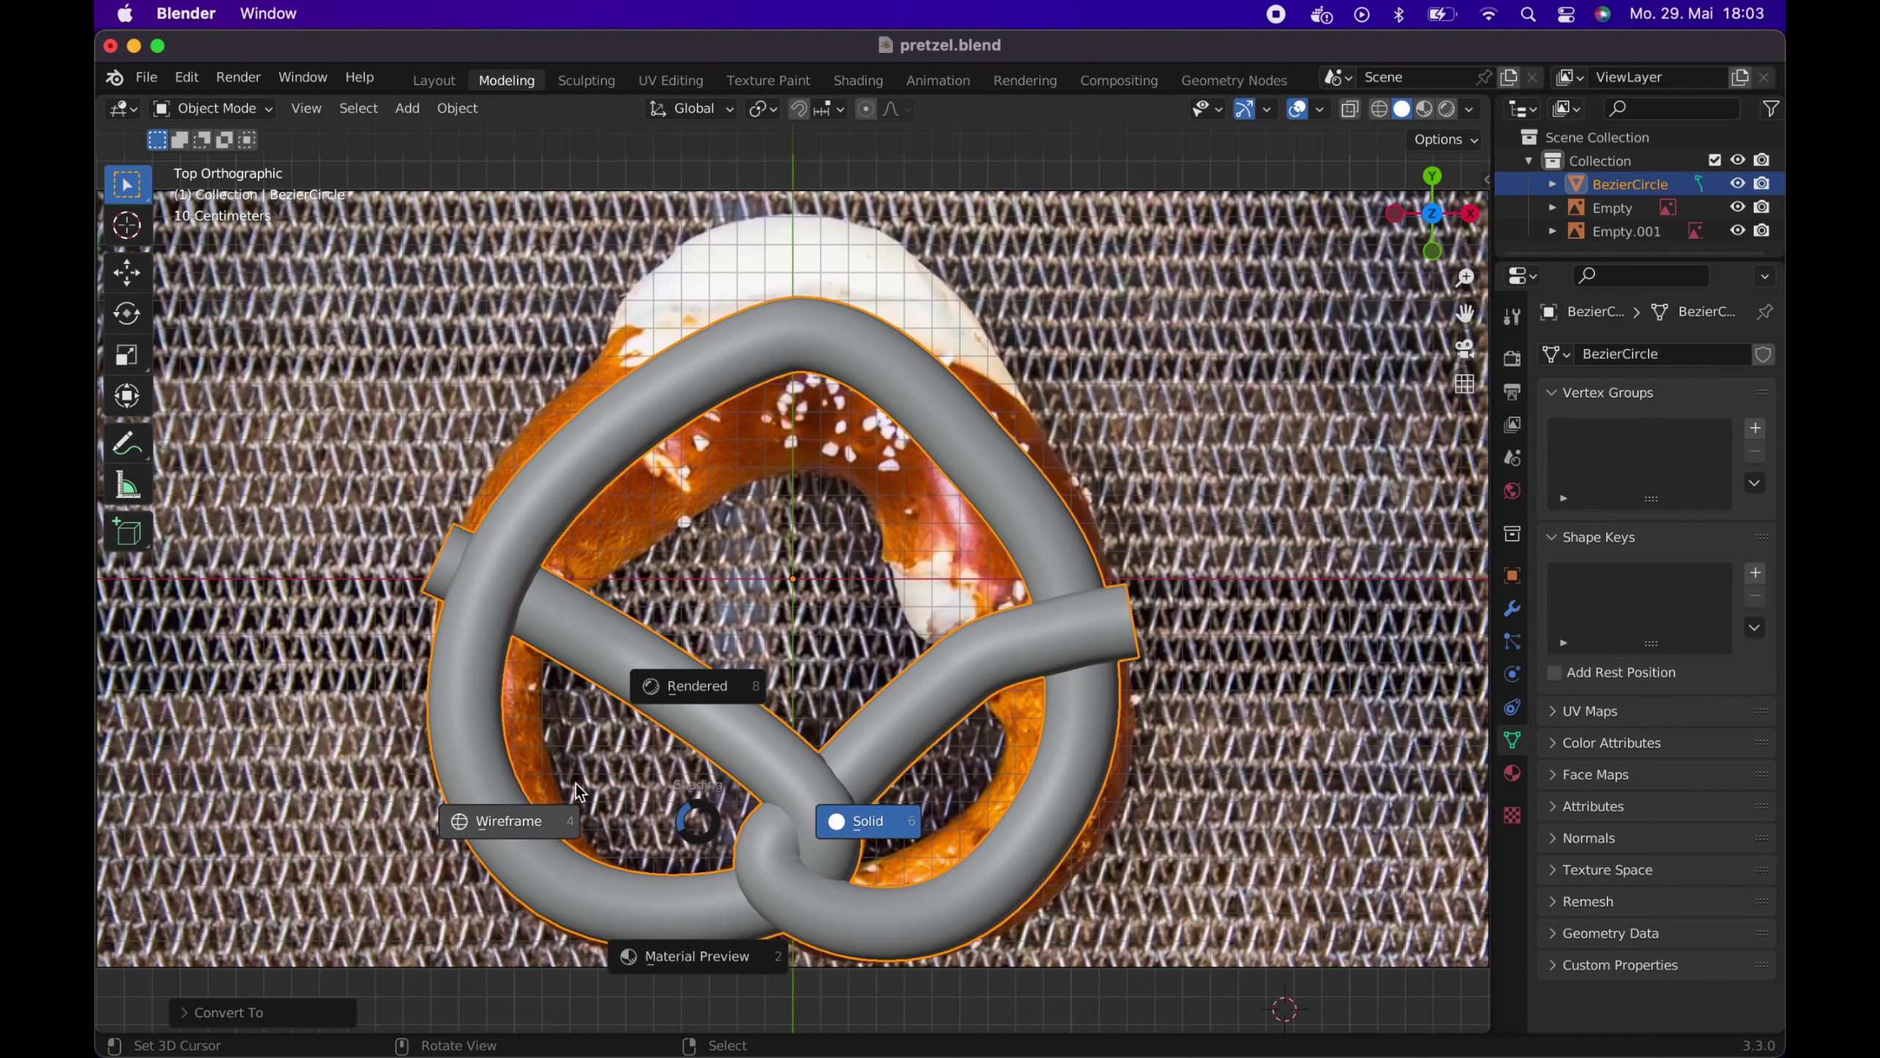
click(543, 821)
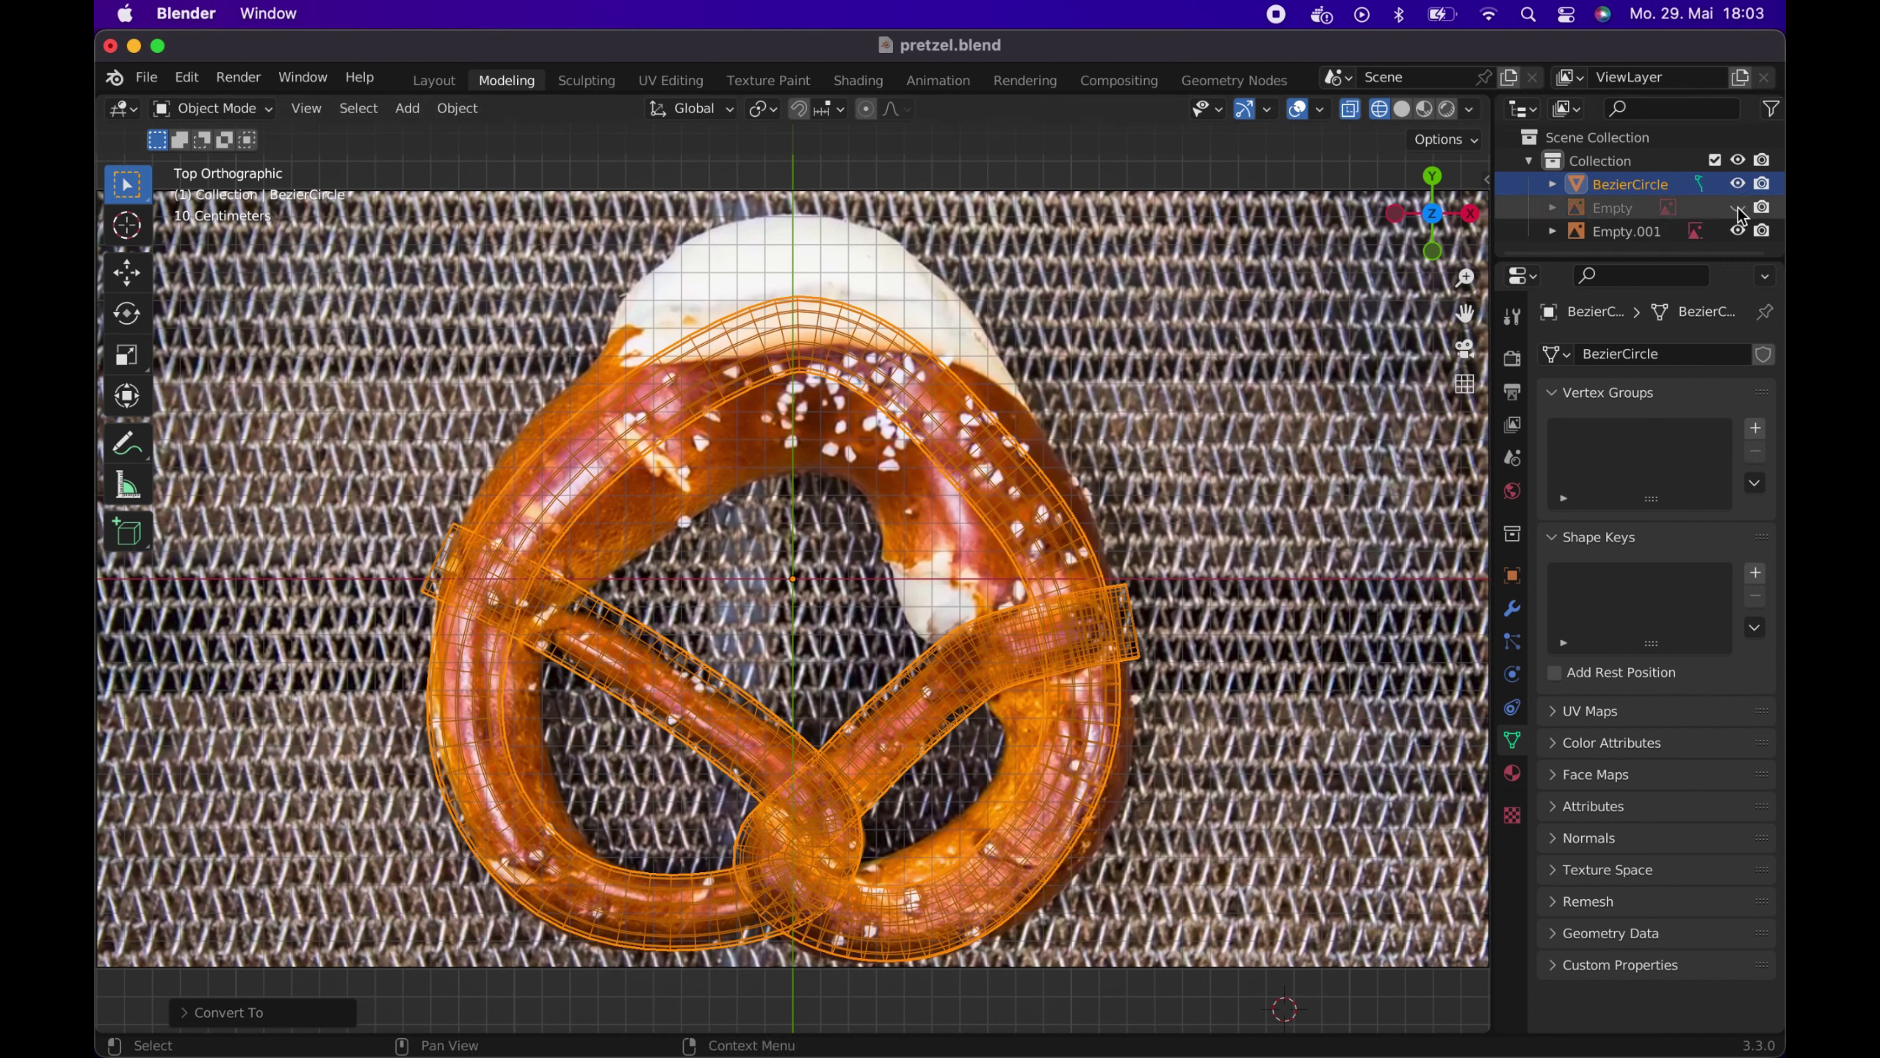
click(1737, 232)
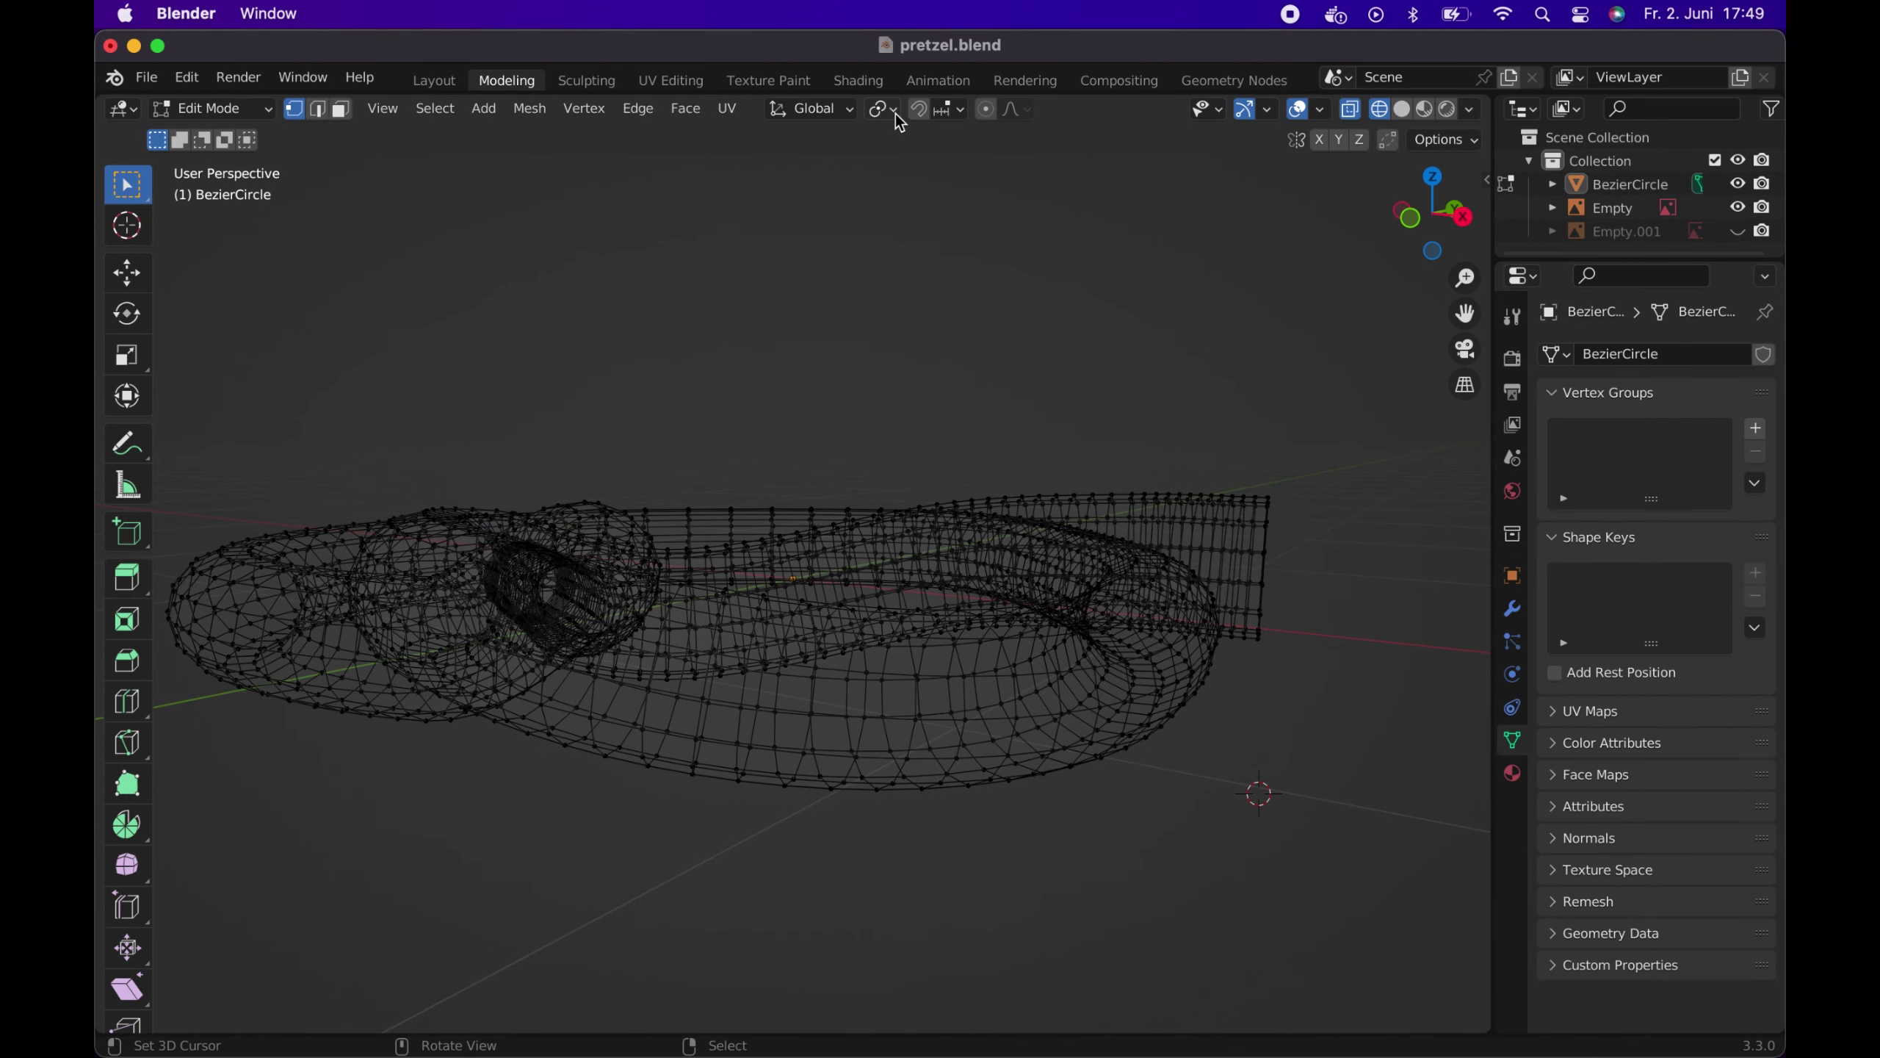
Set the scaling pivot, then extrude the tube's end ring and shrink it
click(892, 111)
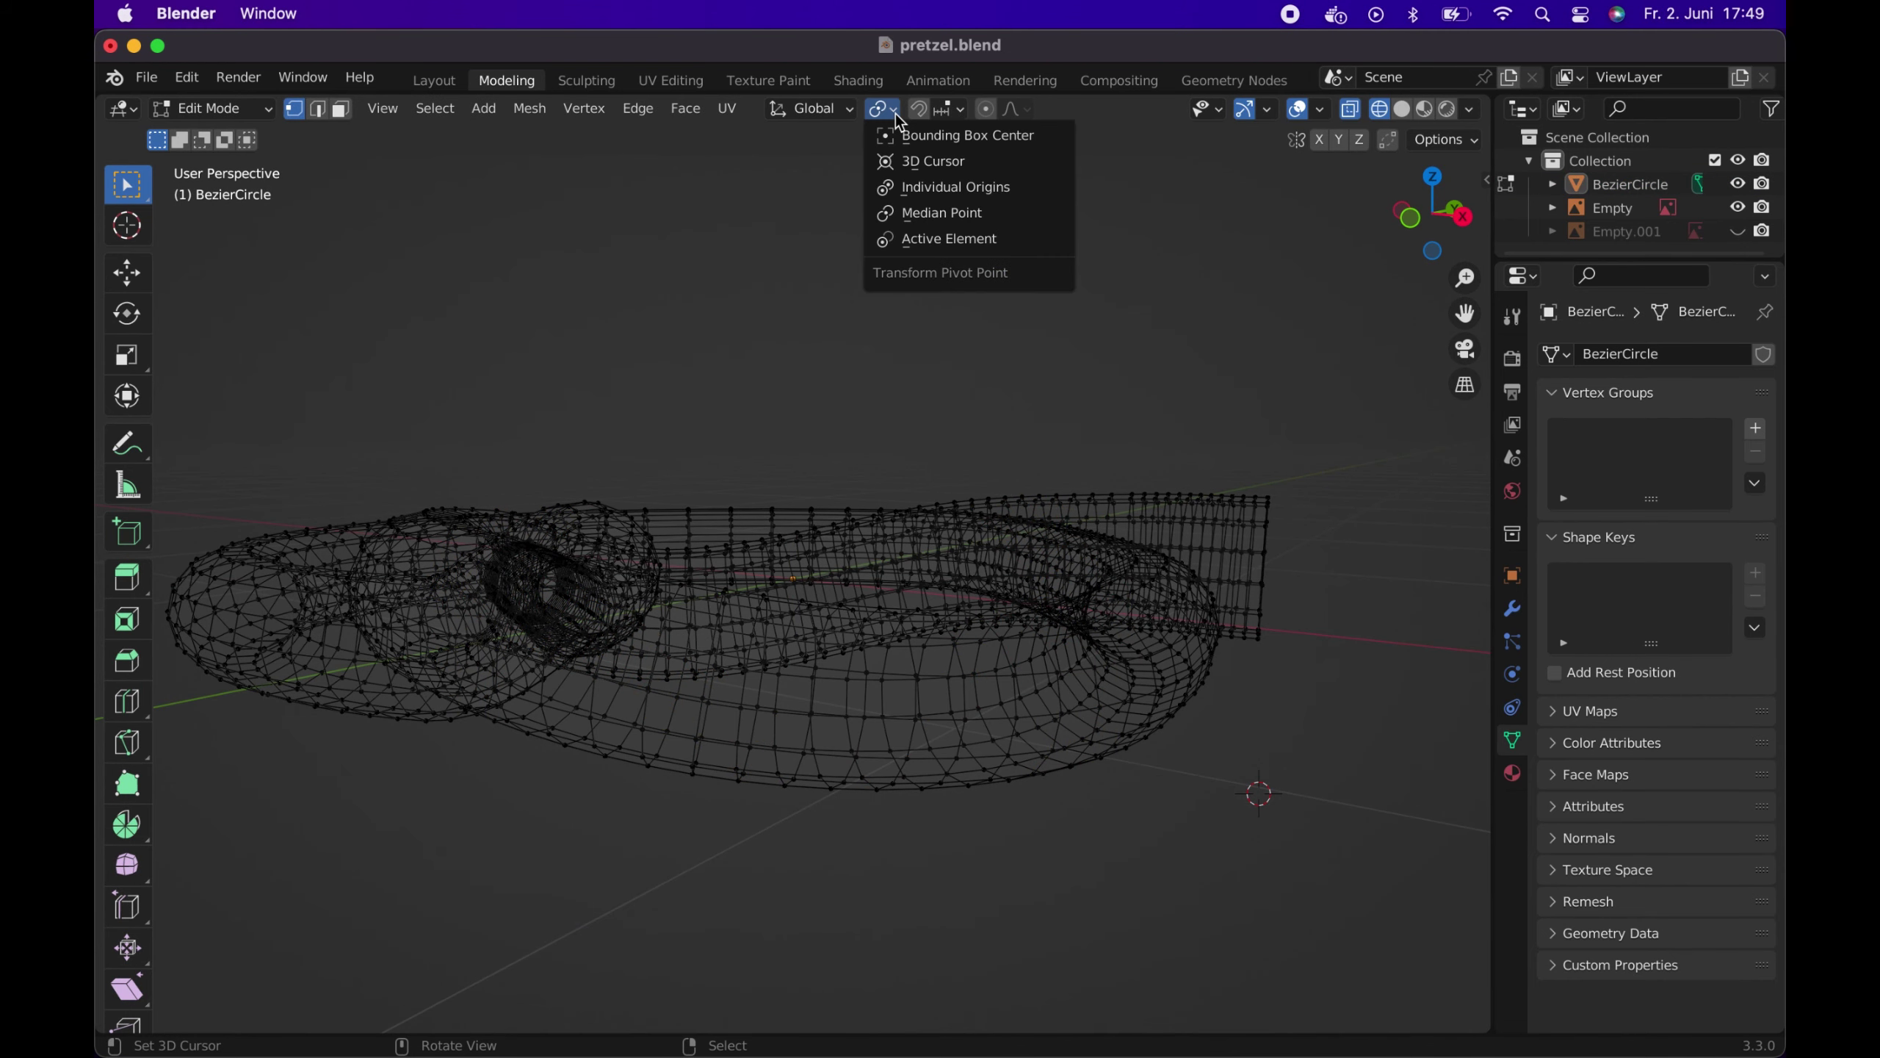
click(917, 207)
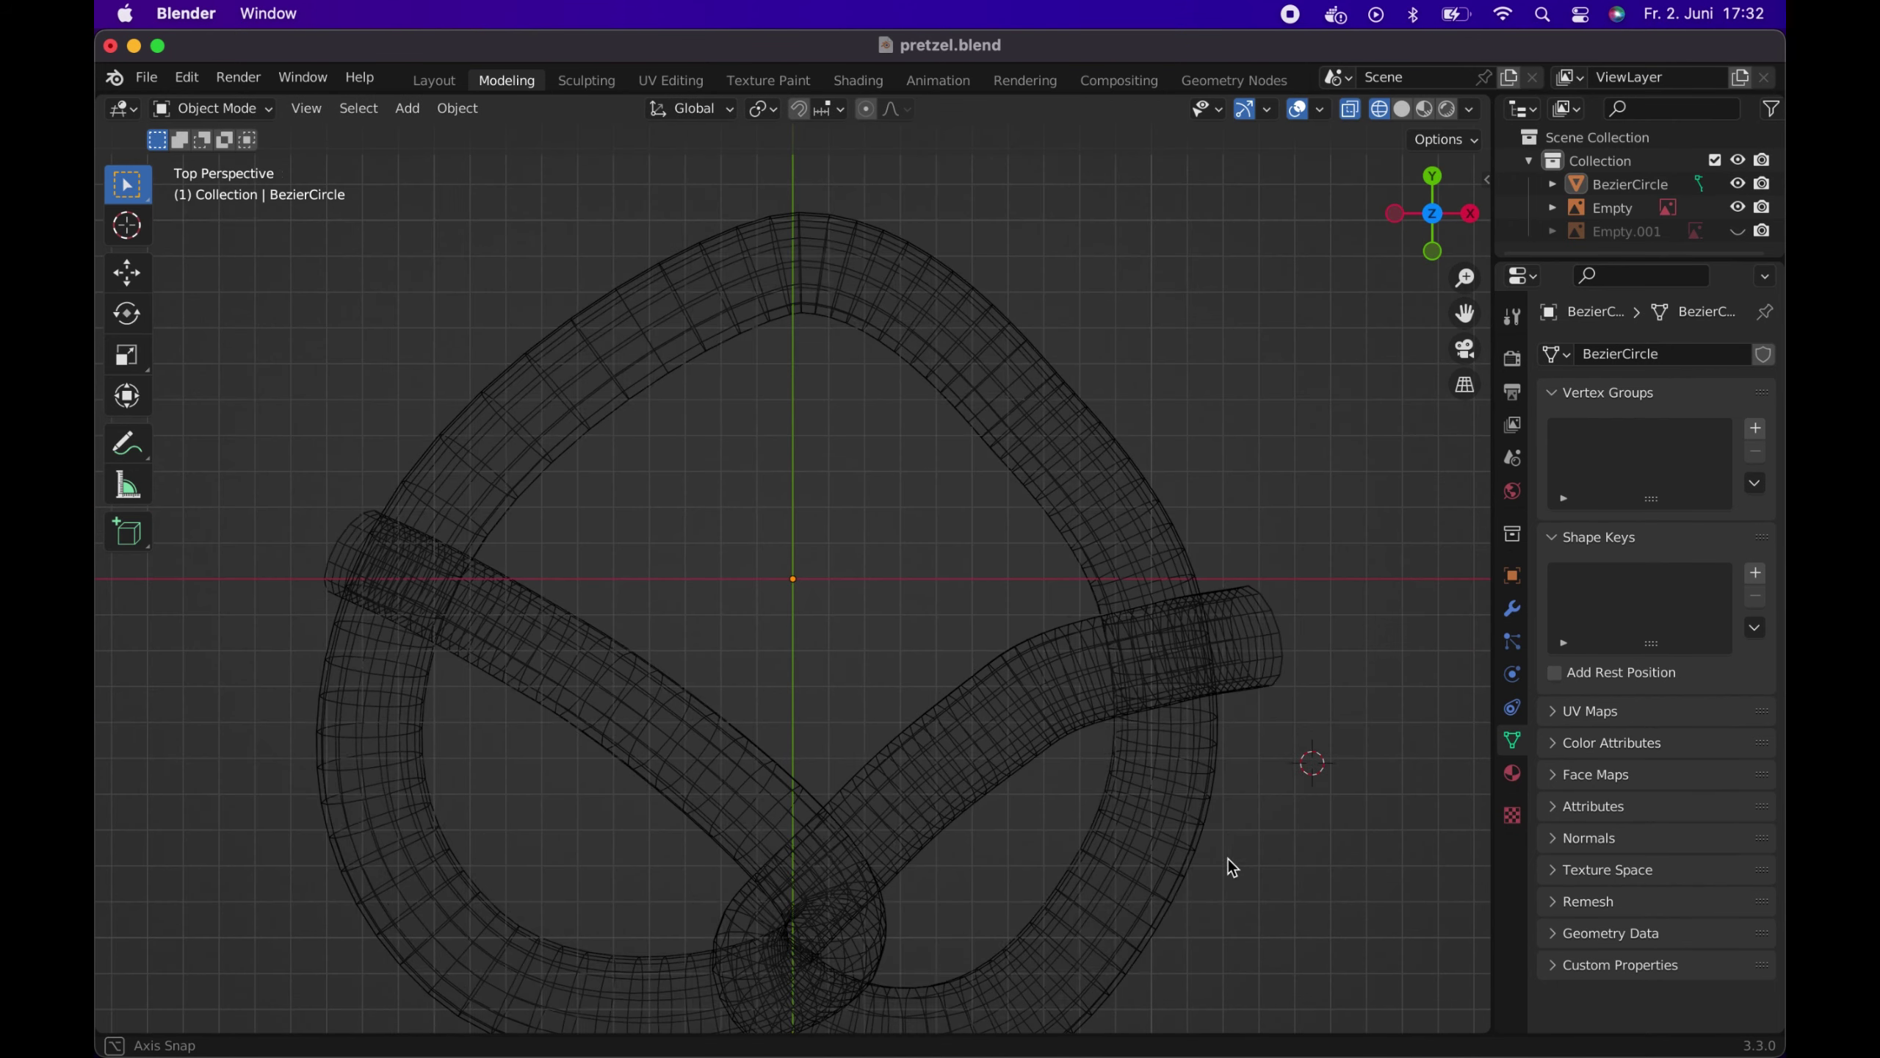
middle_drag(1228, 858, 1087, 677)
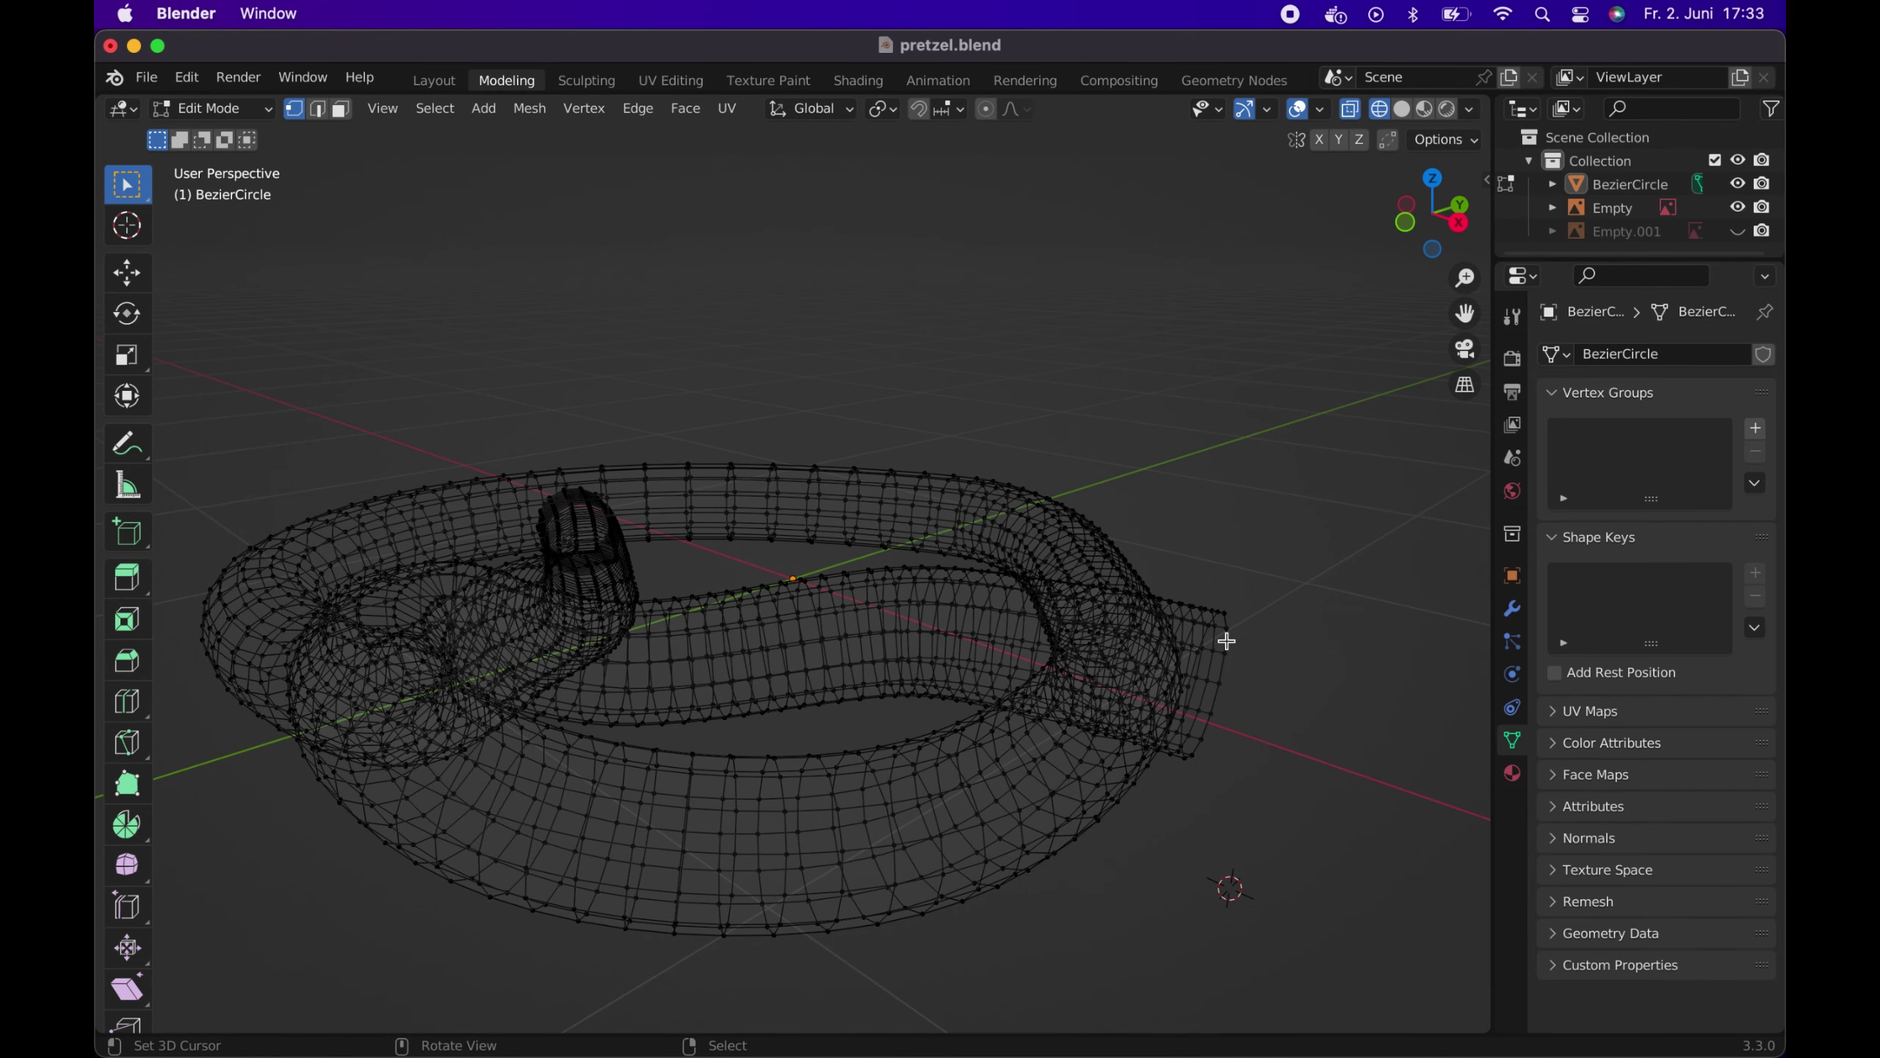
key(alt)
alt+click(1227, 641)
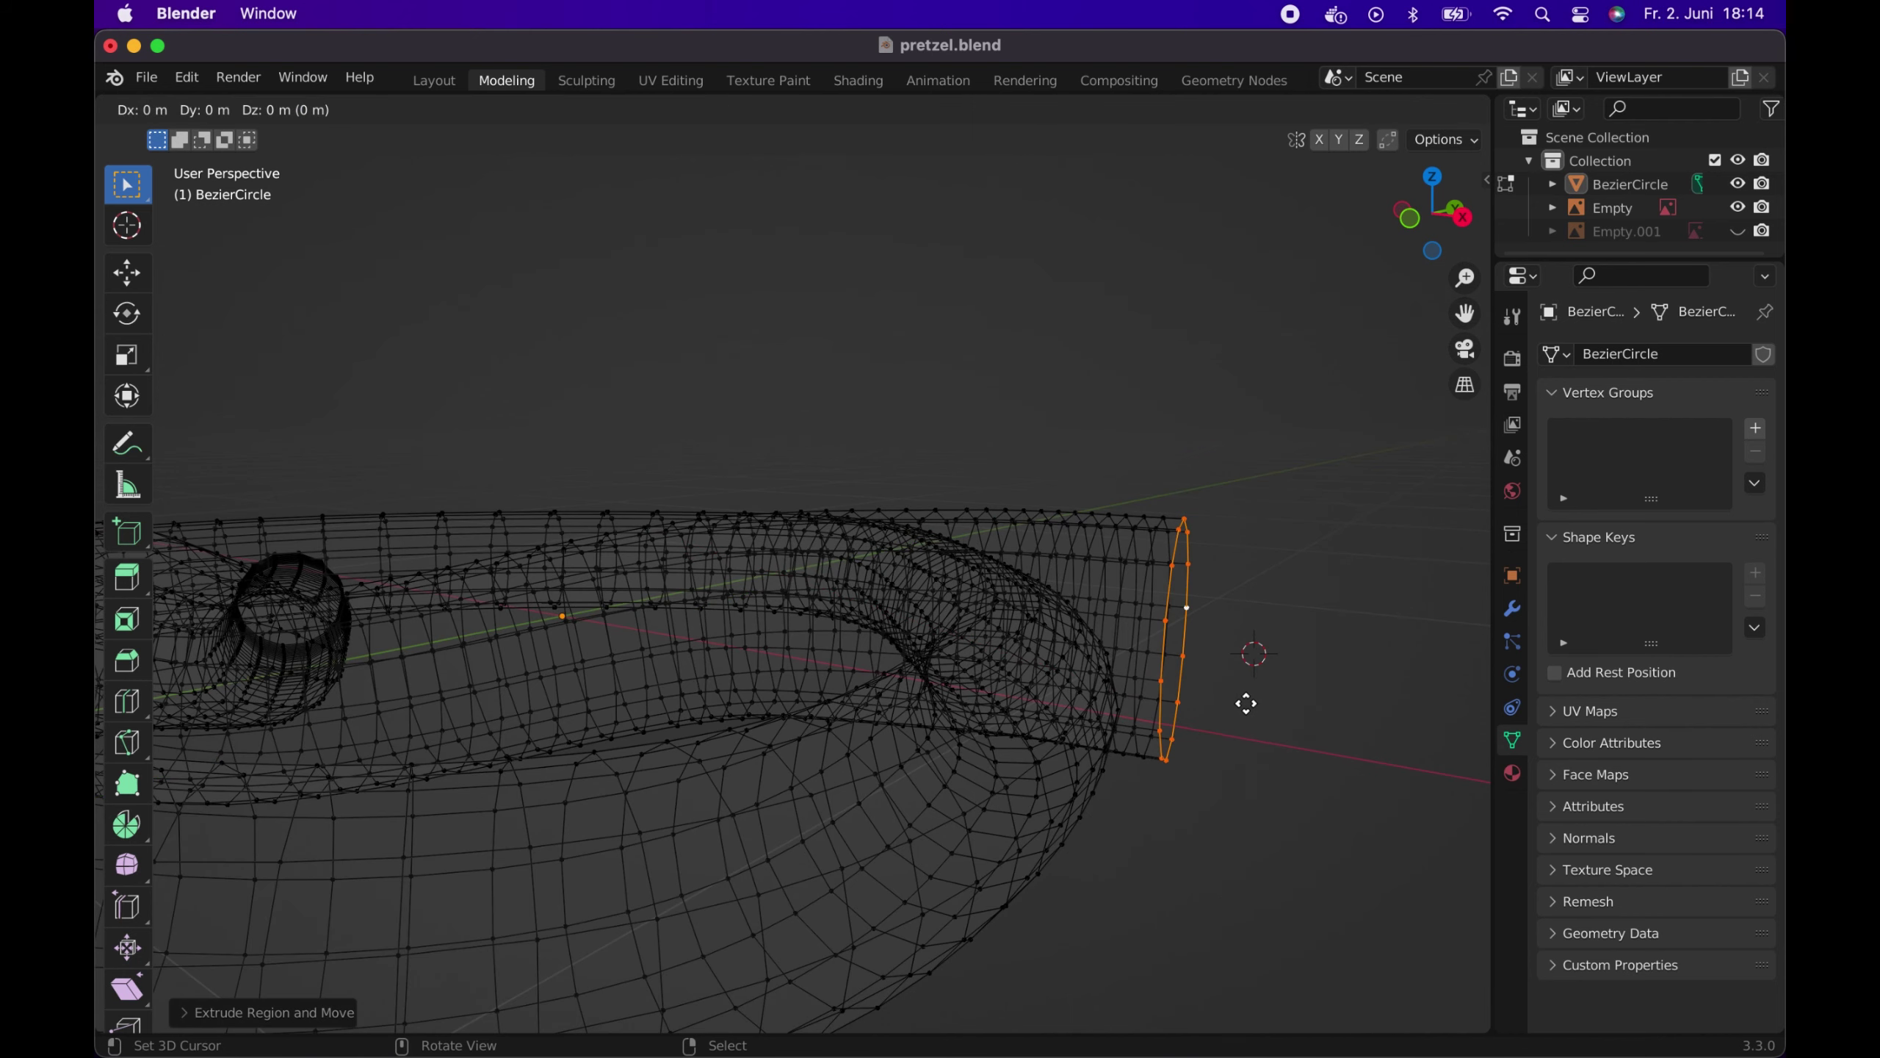
key(e)
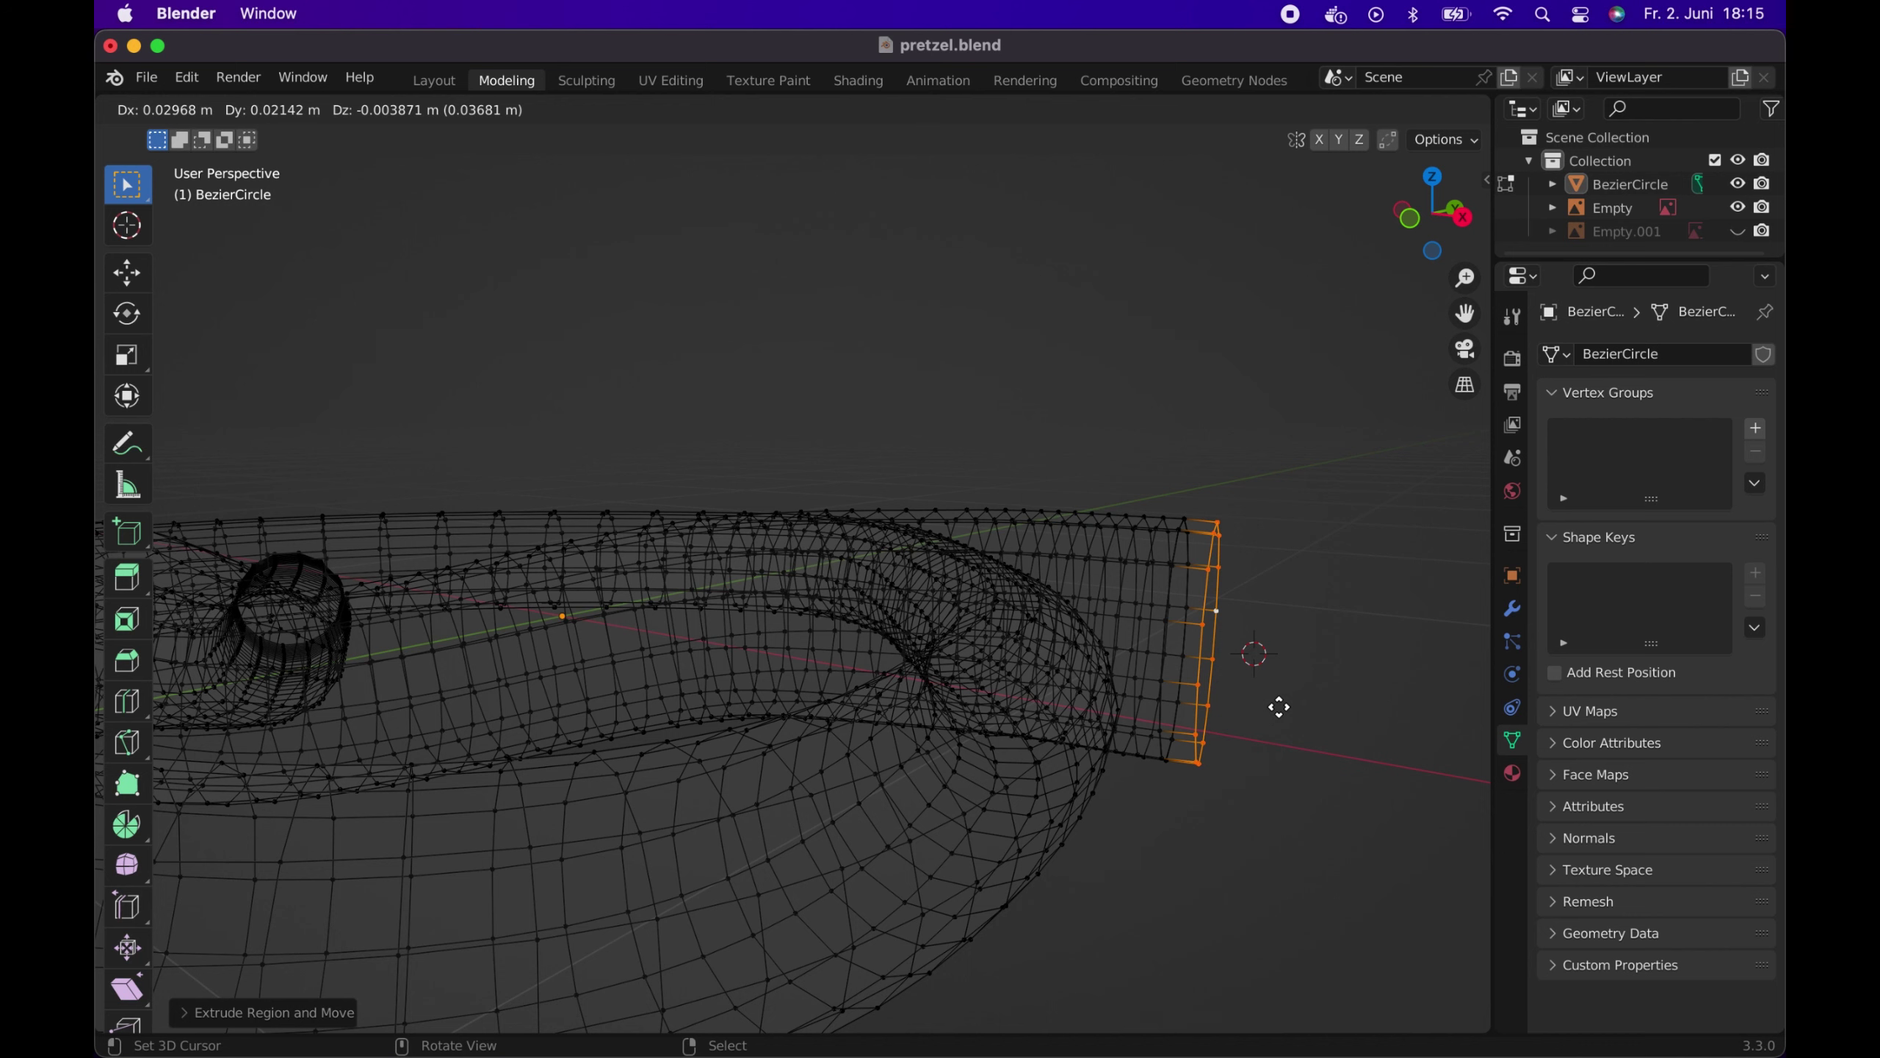
click(1280, 707)
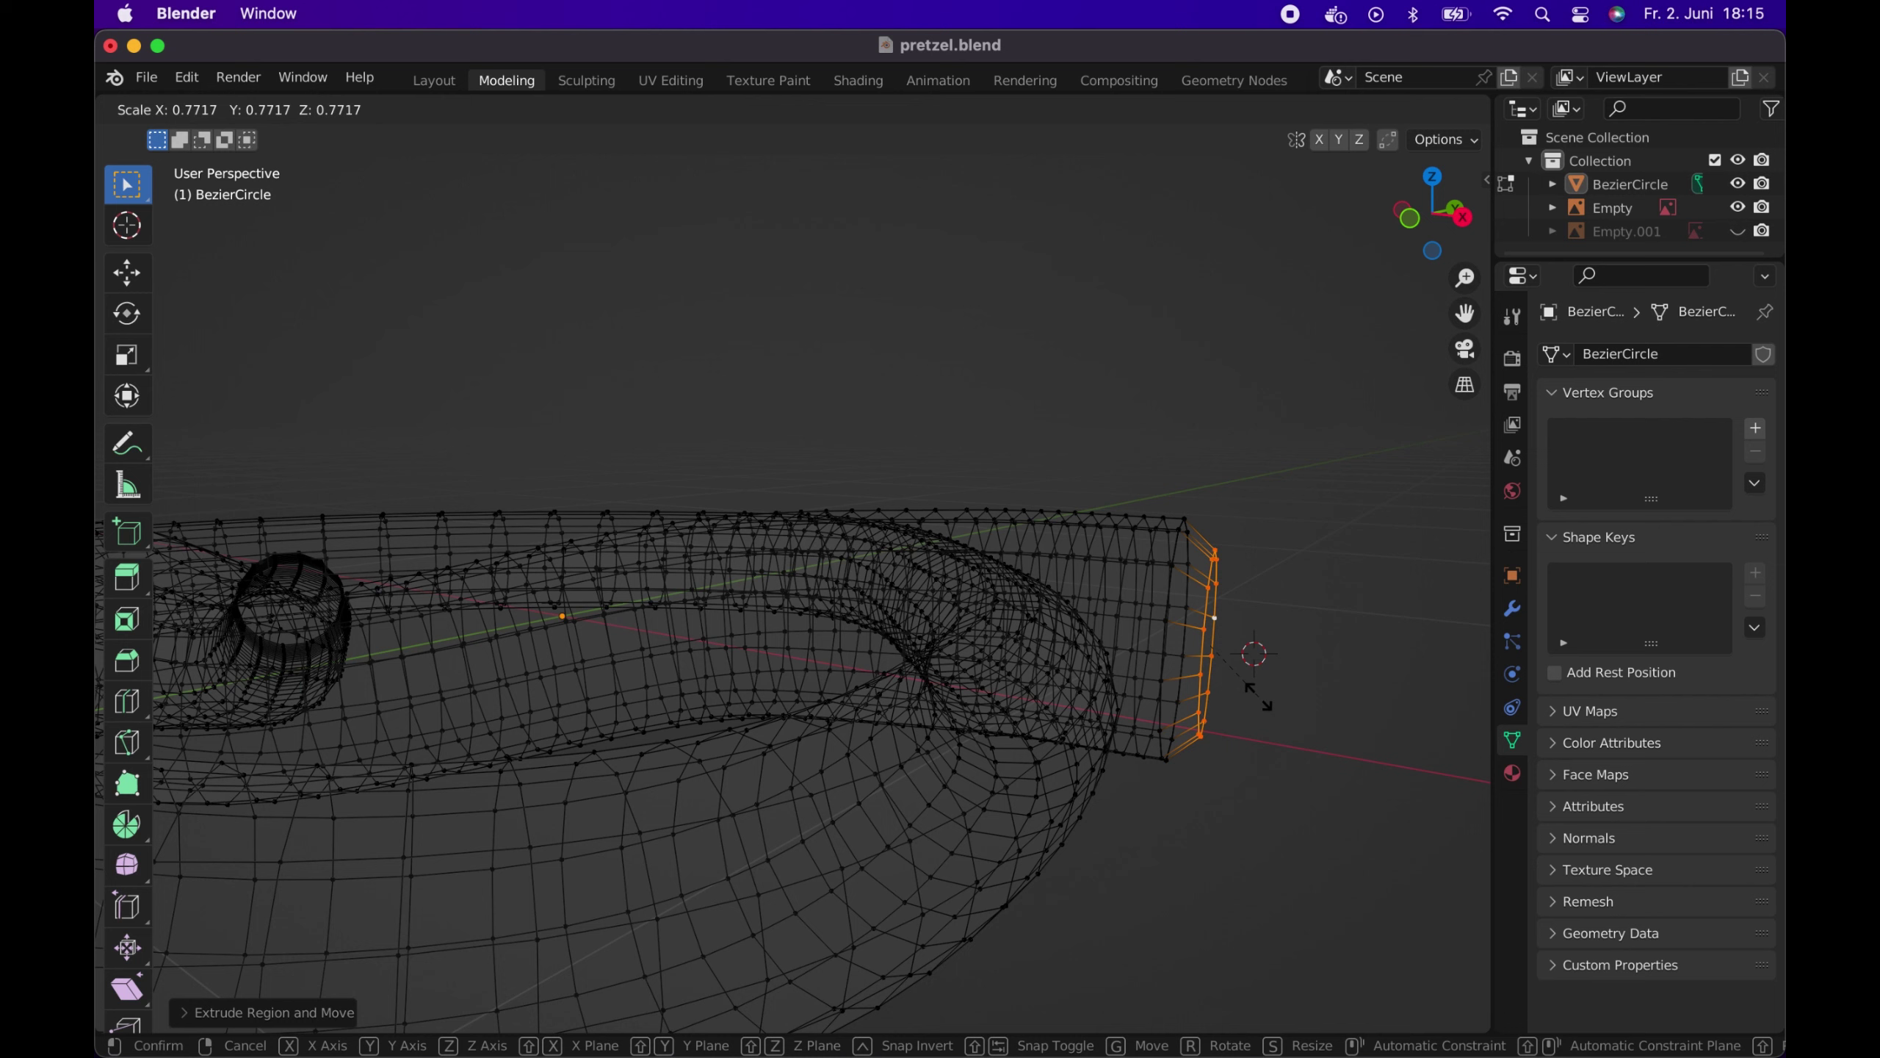
click(1258, 699)
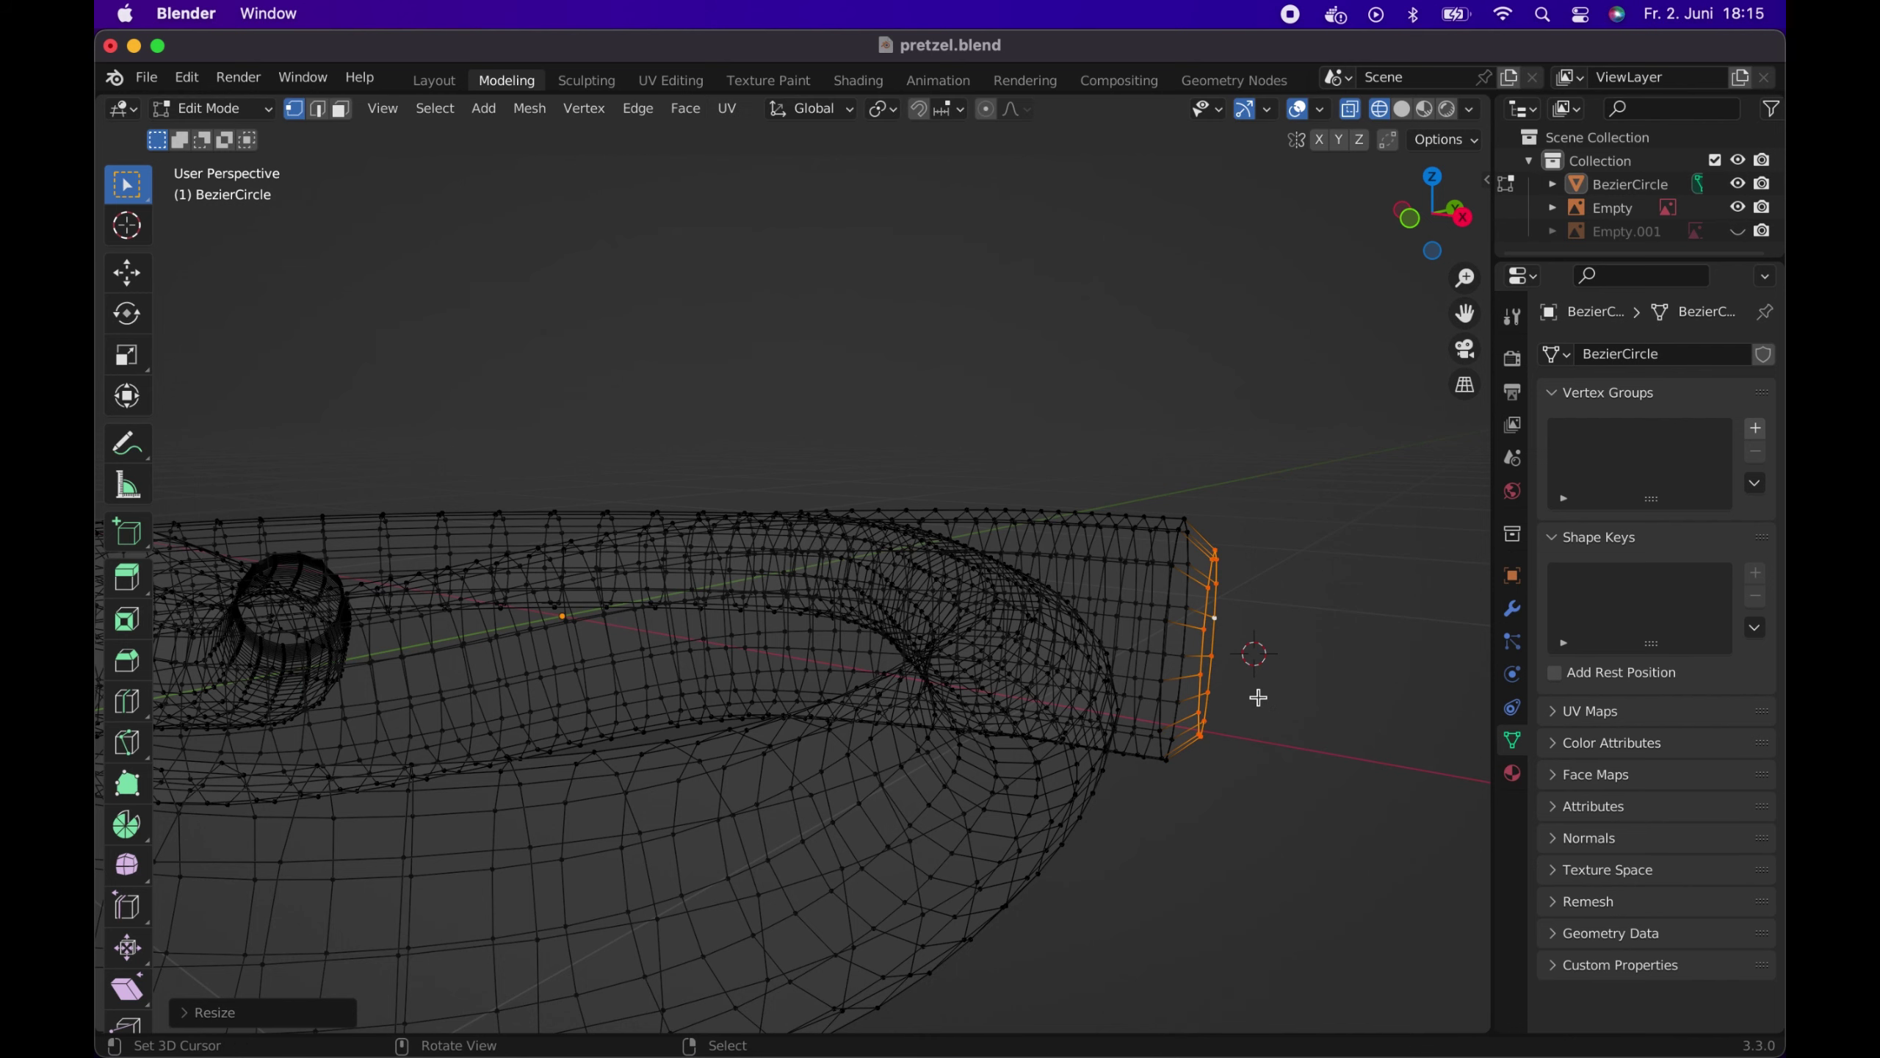
Extrude two more rings from the tip, shrinking each down to about 0.48 for a narrow end
key(g)
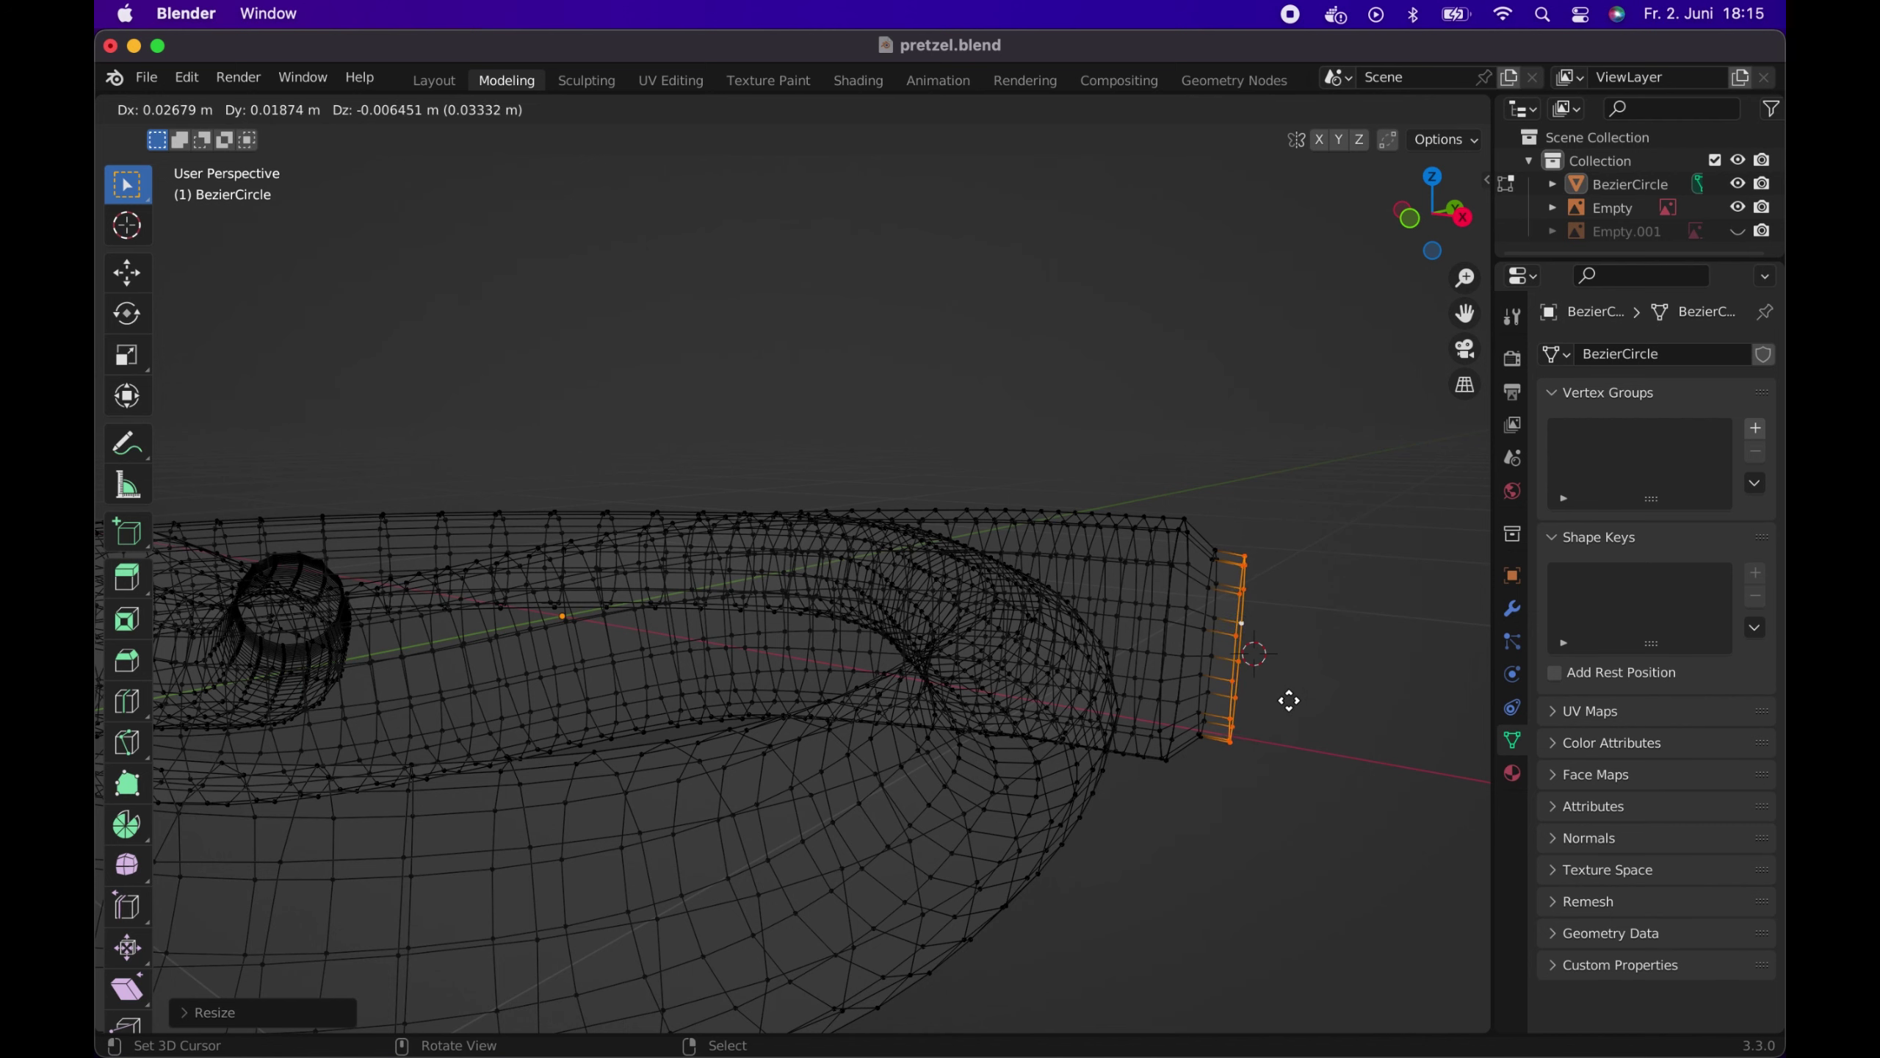
click(1289, 702)
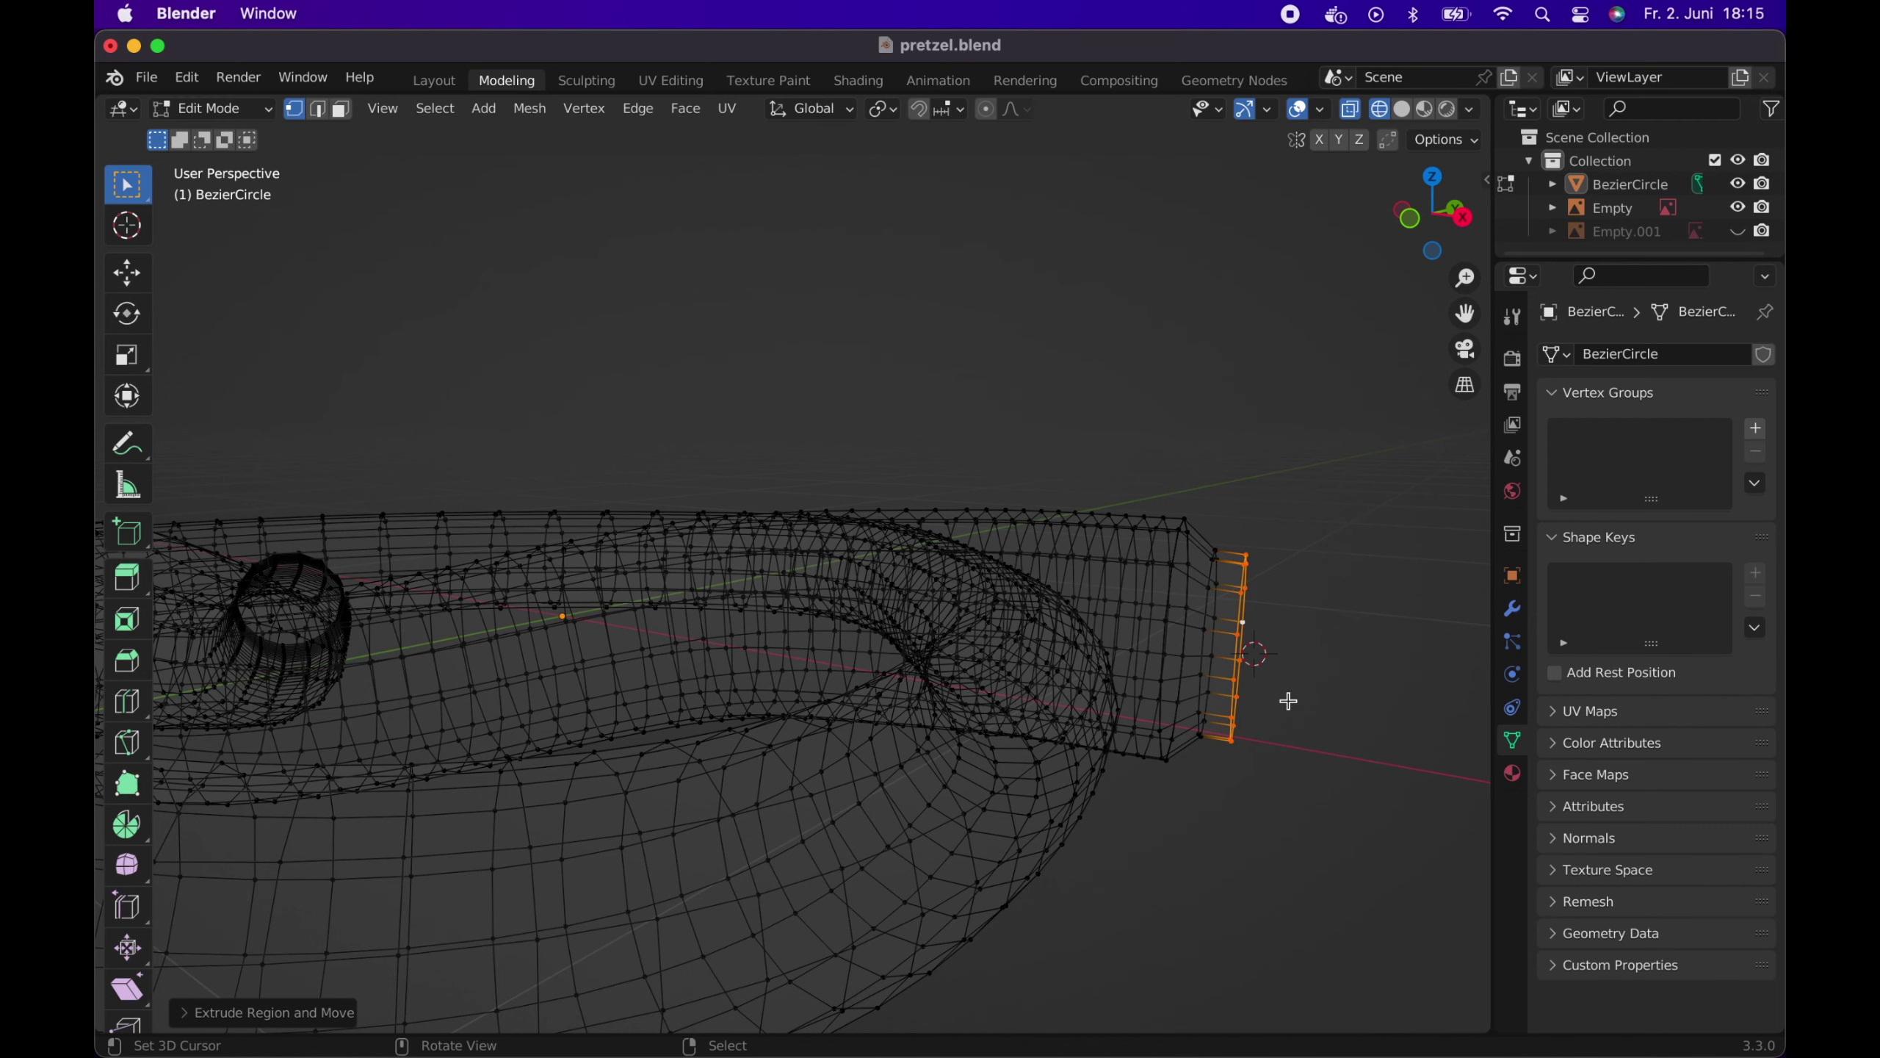
key(s)
click(1260, 680)
key(g)
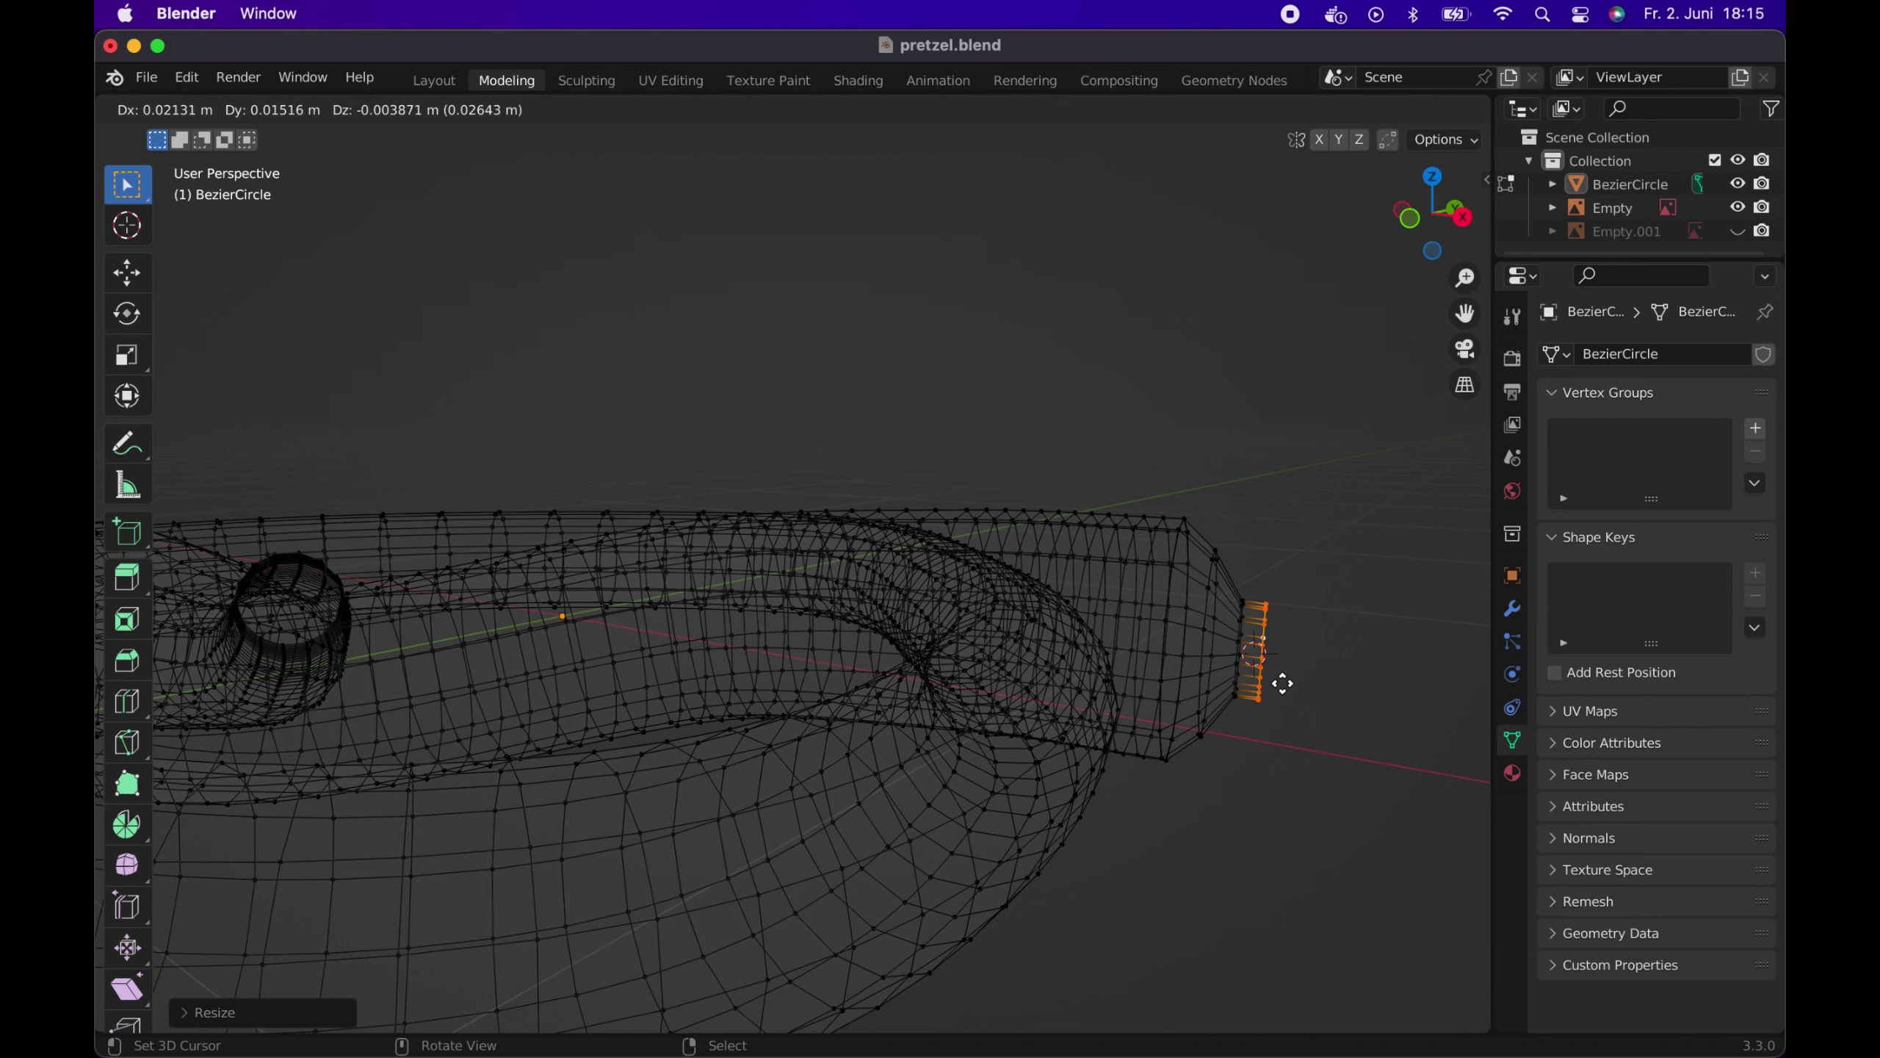
click(1283, 683)
key(s)
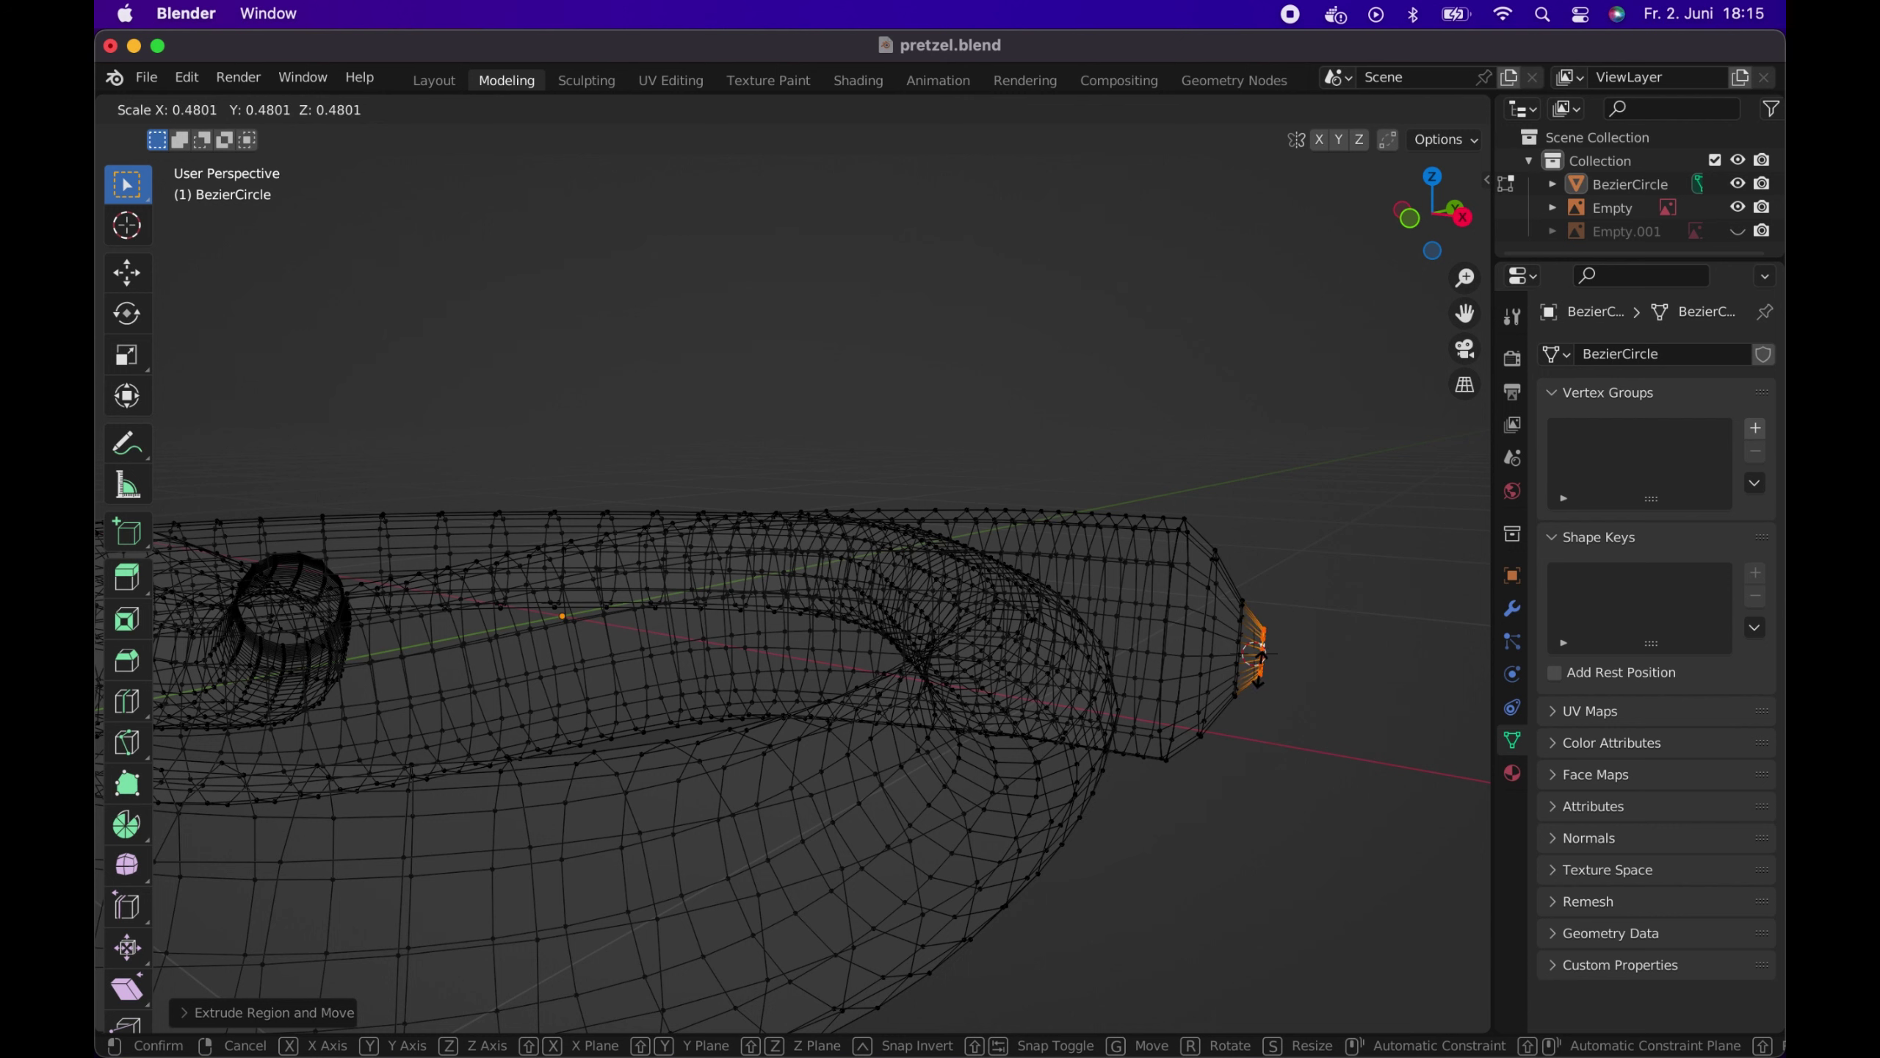
click(1259, 653)
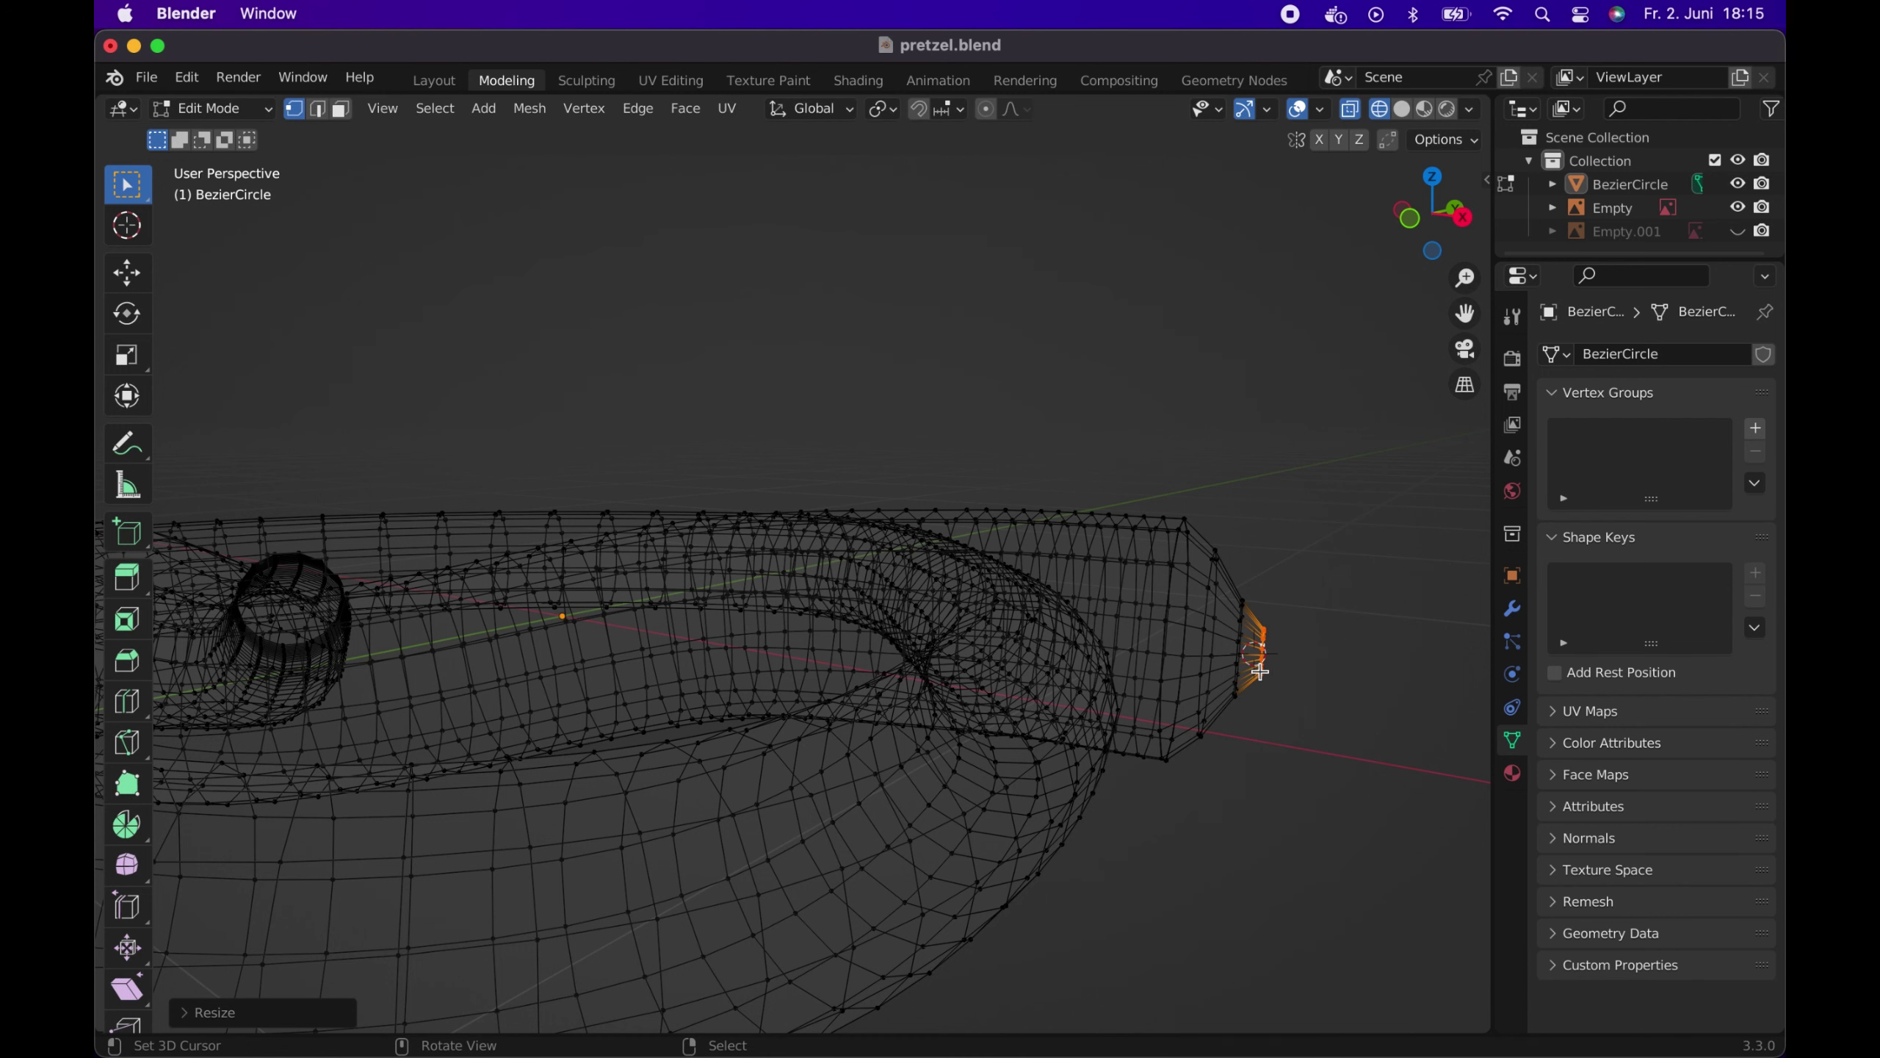
middle_drag(1259, 671, 1137, 672)
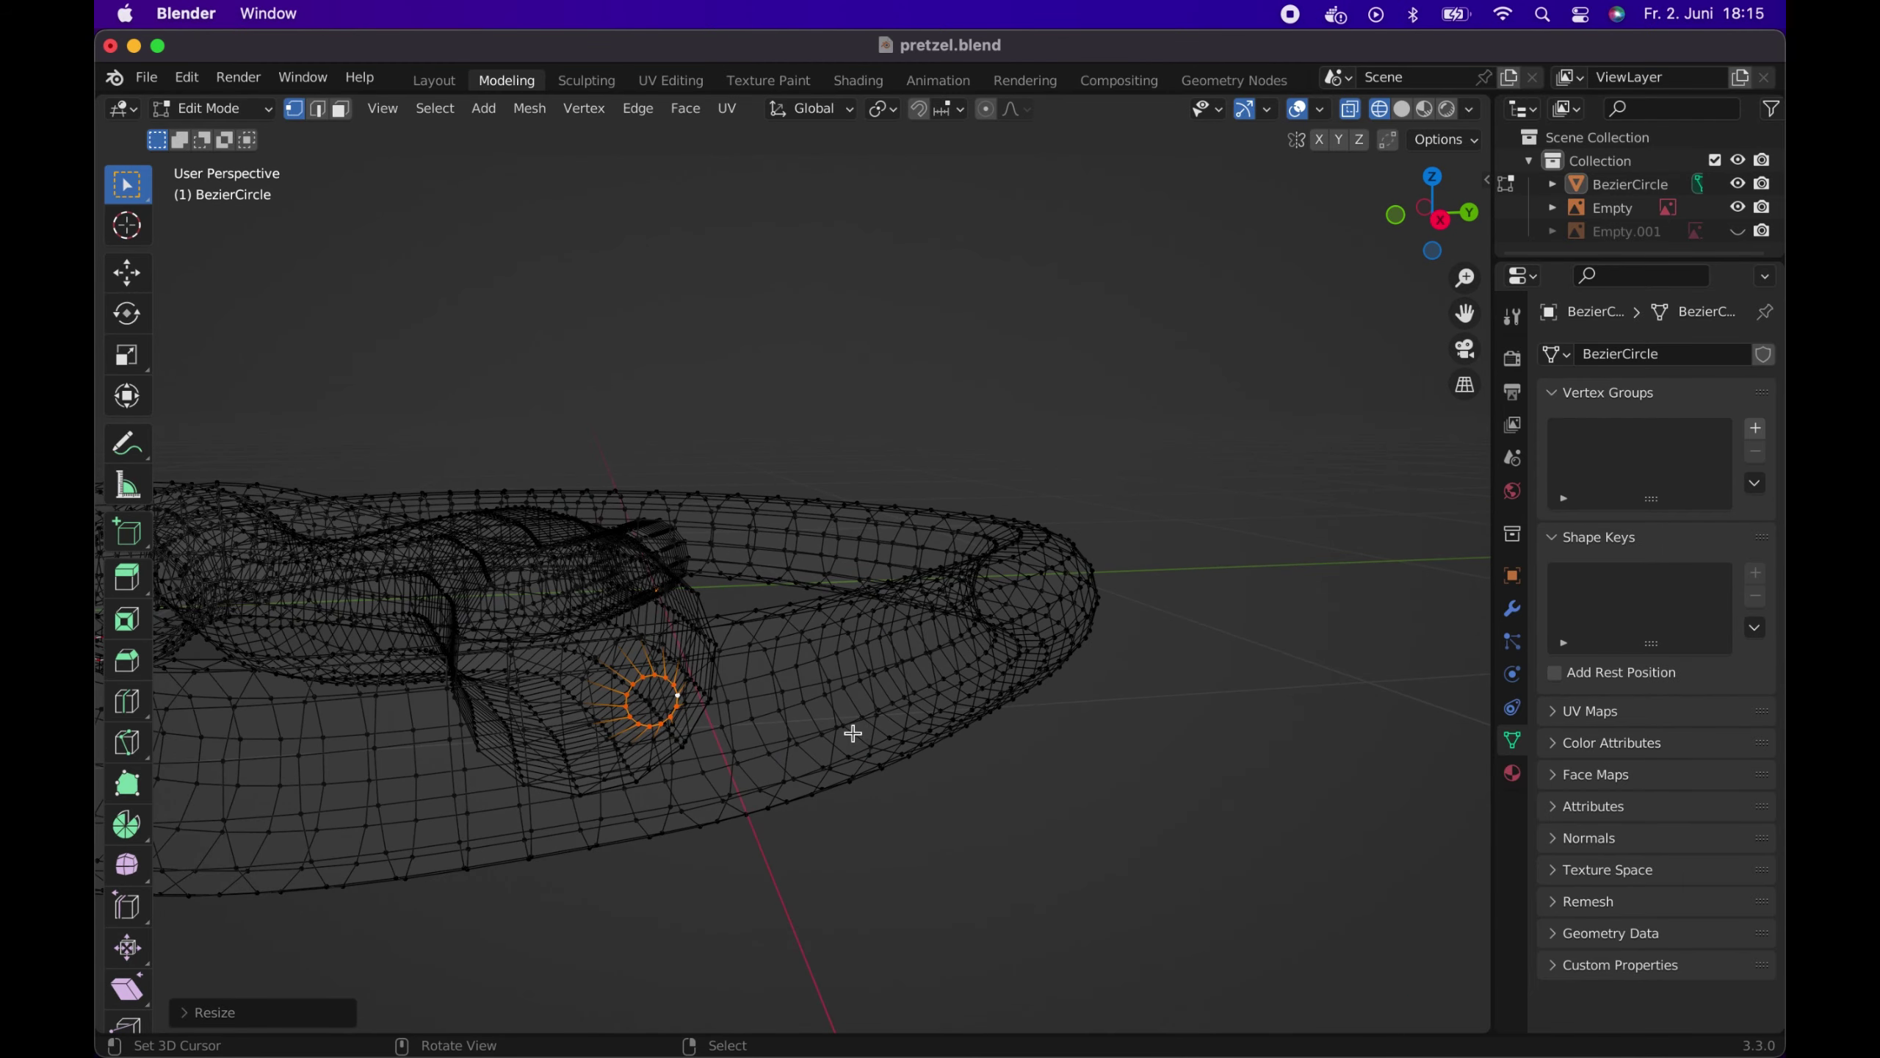
Switch the viewport to solid shading
scroll(853, 733, up, 5)
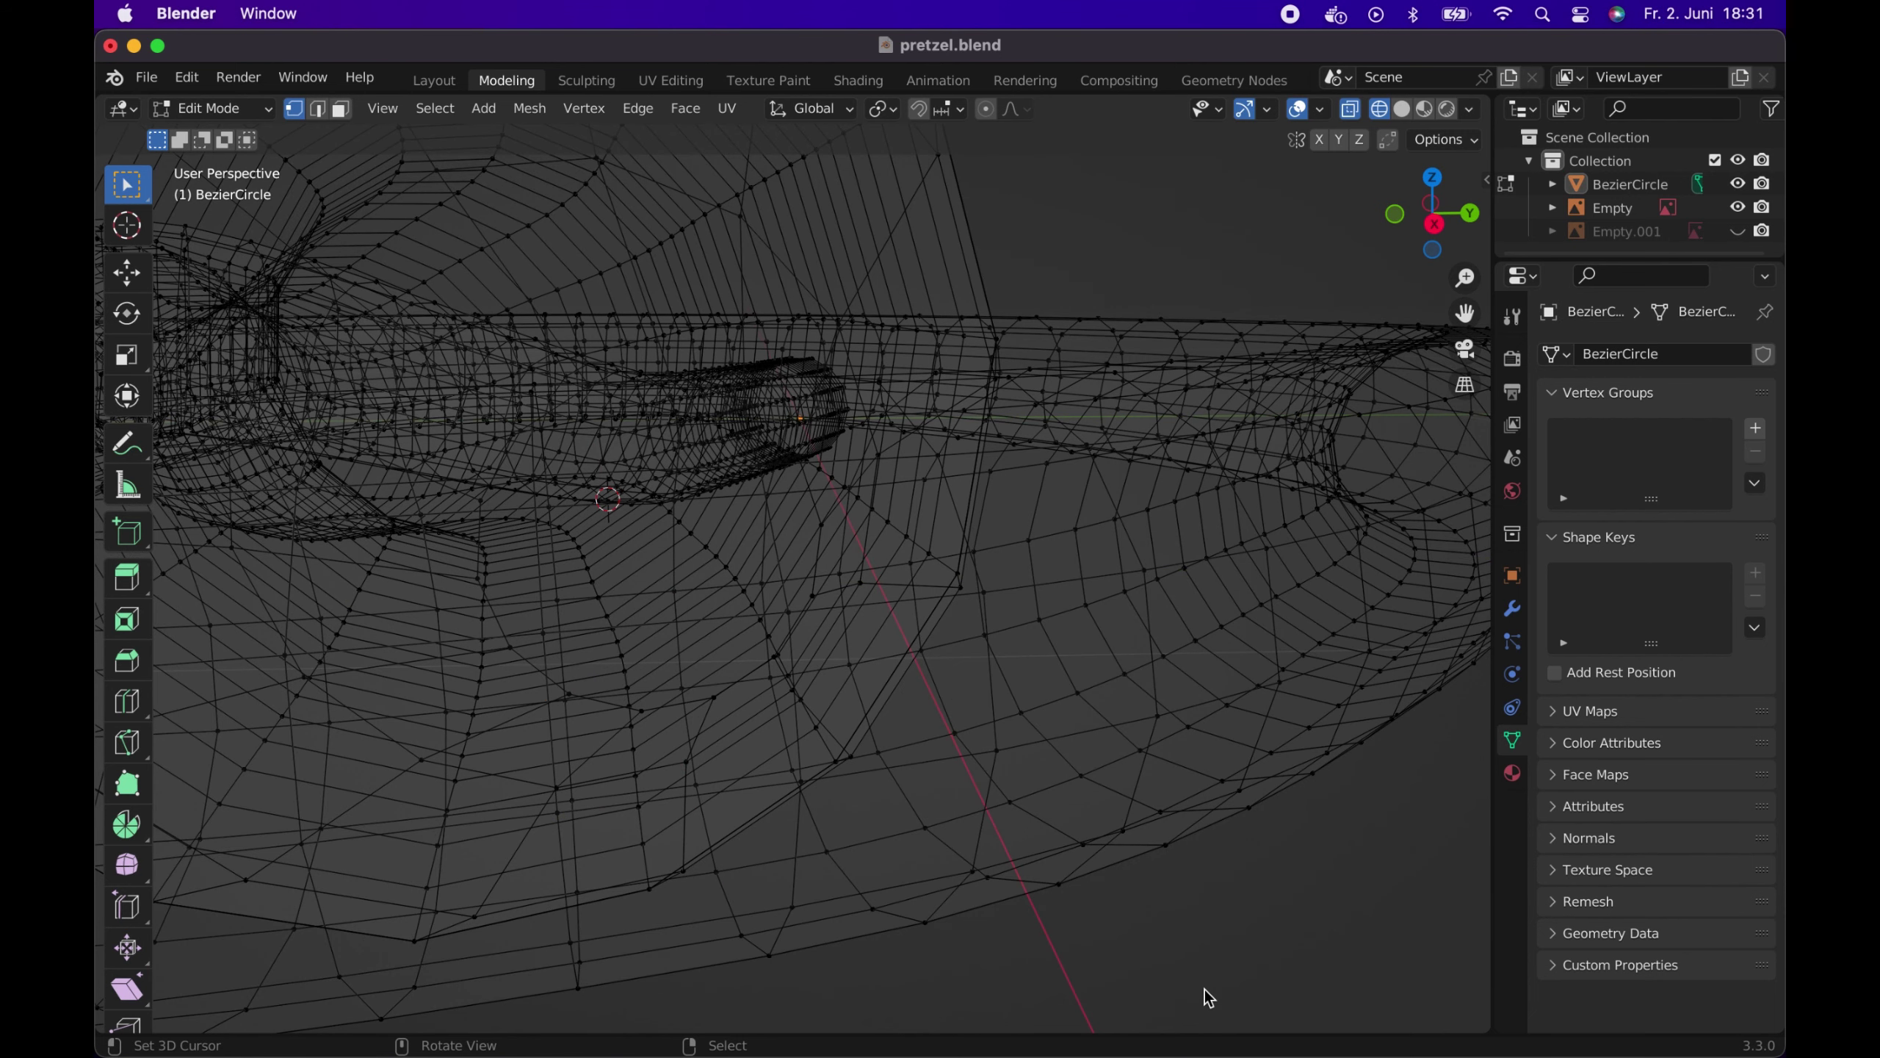
key(z)
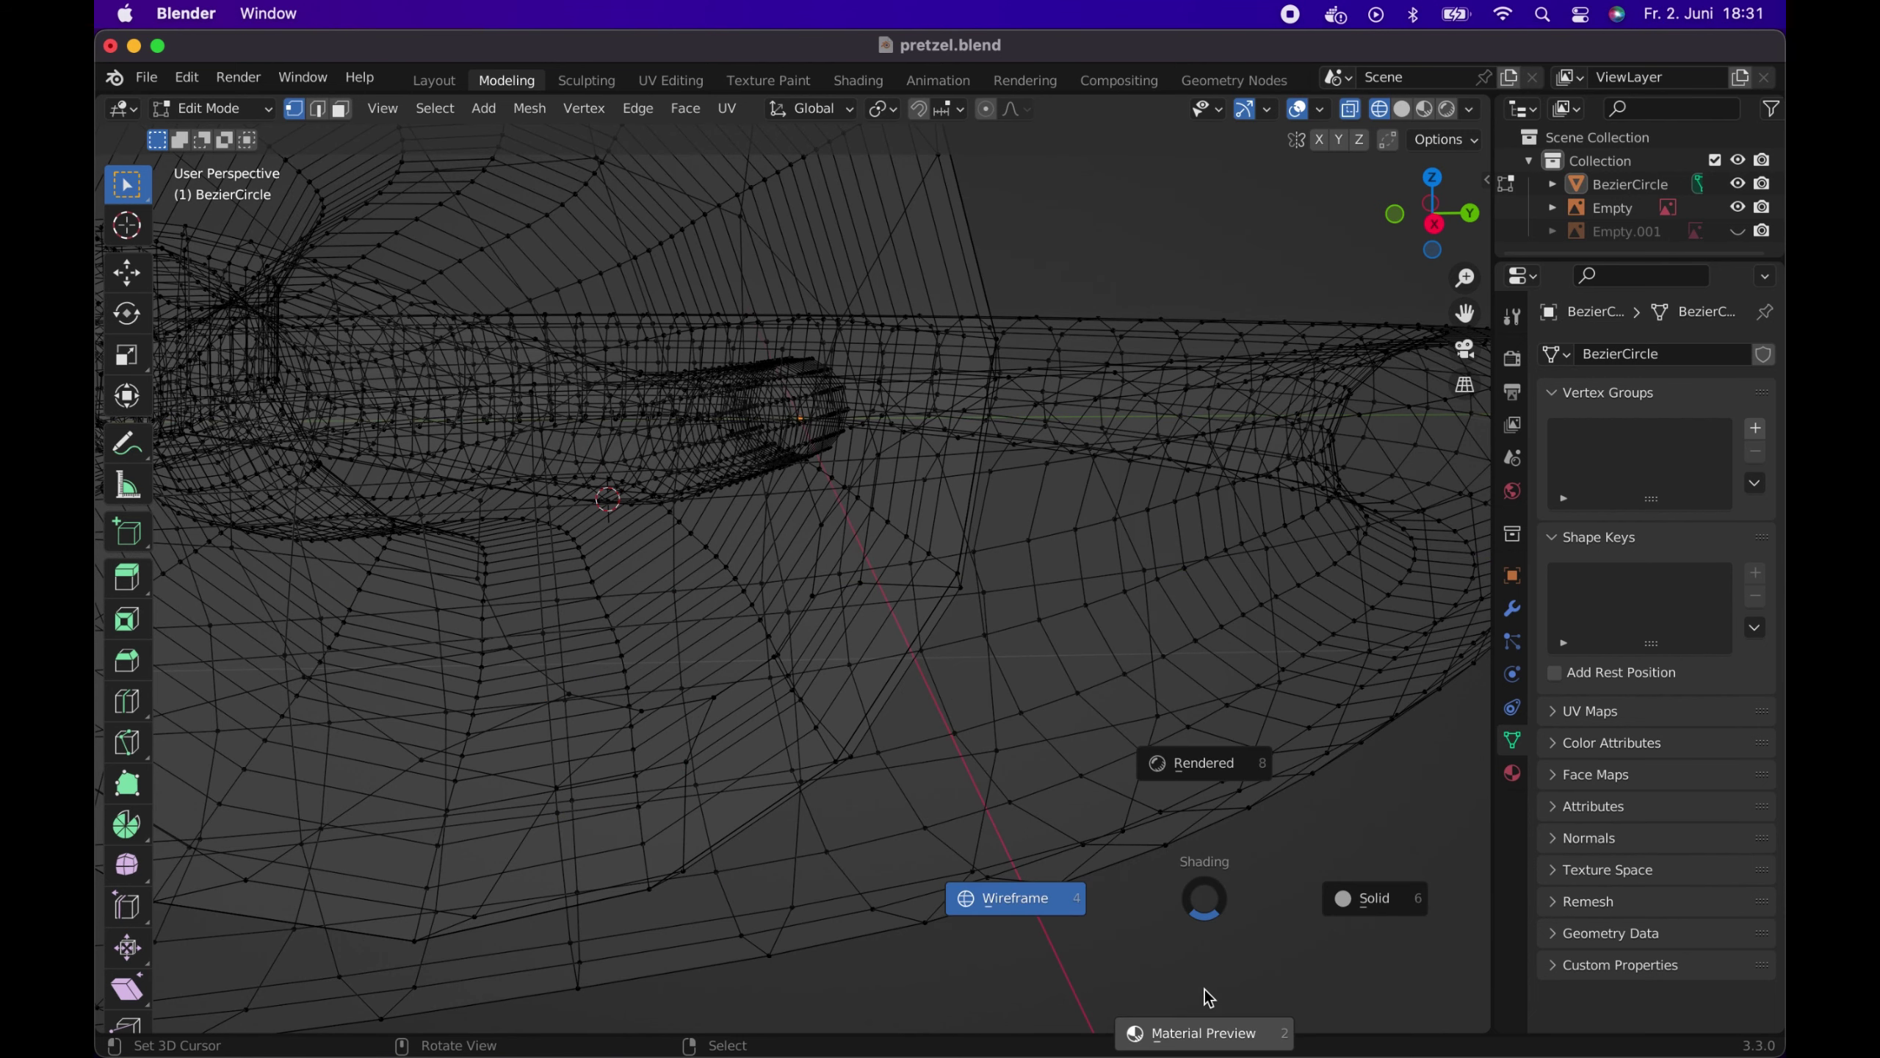
click(1360, 899)
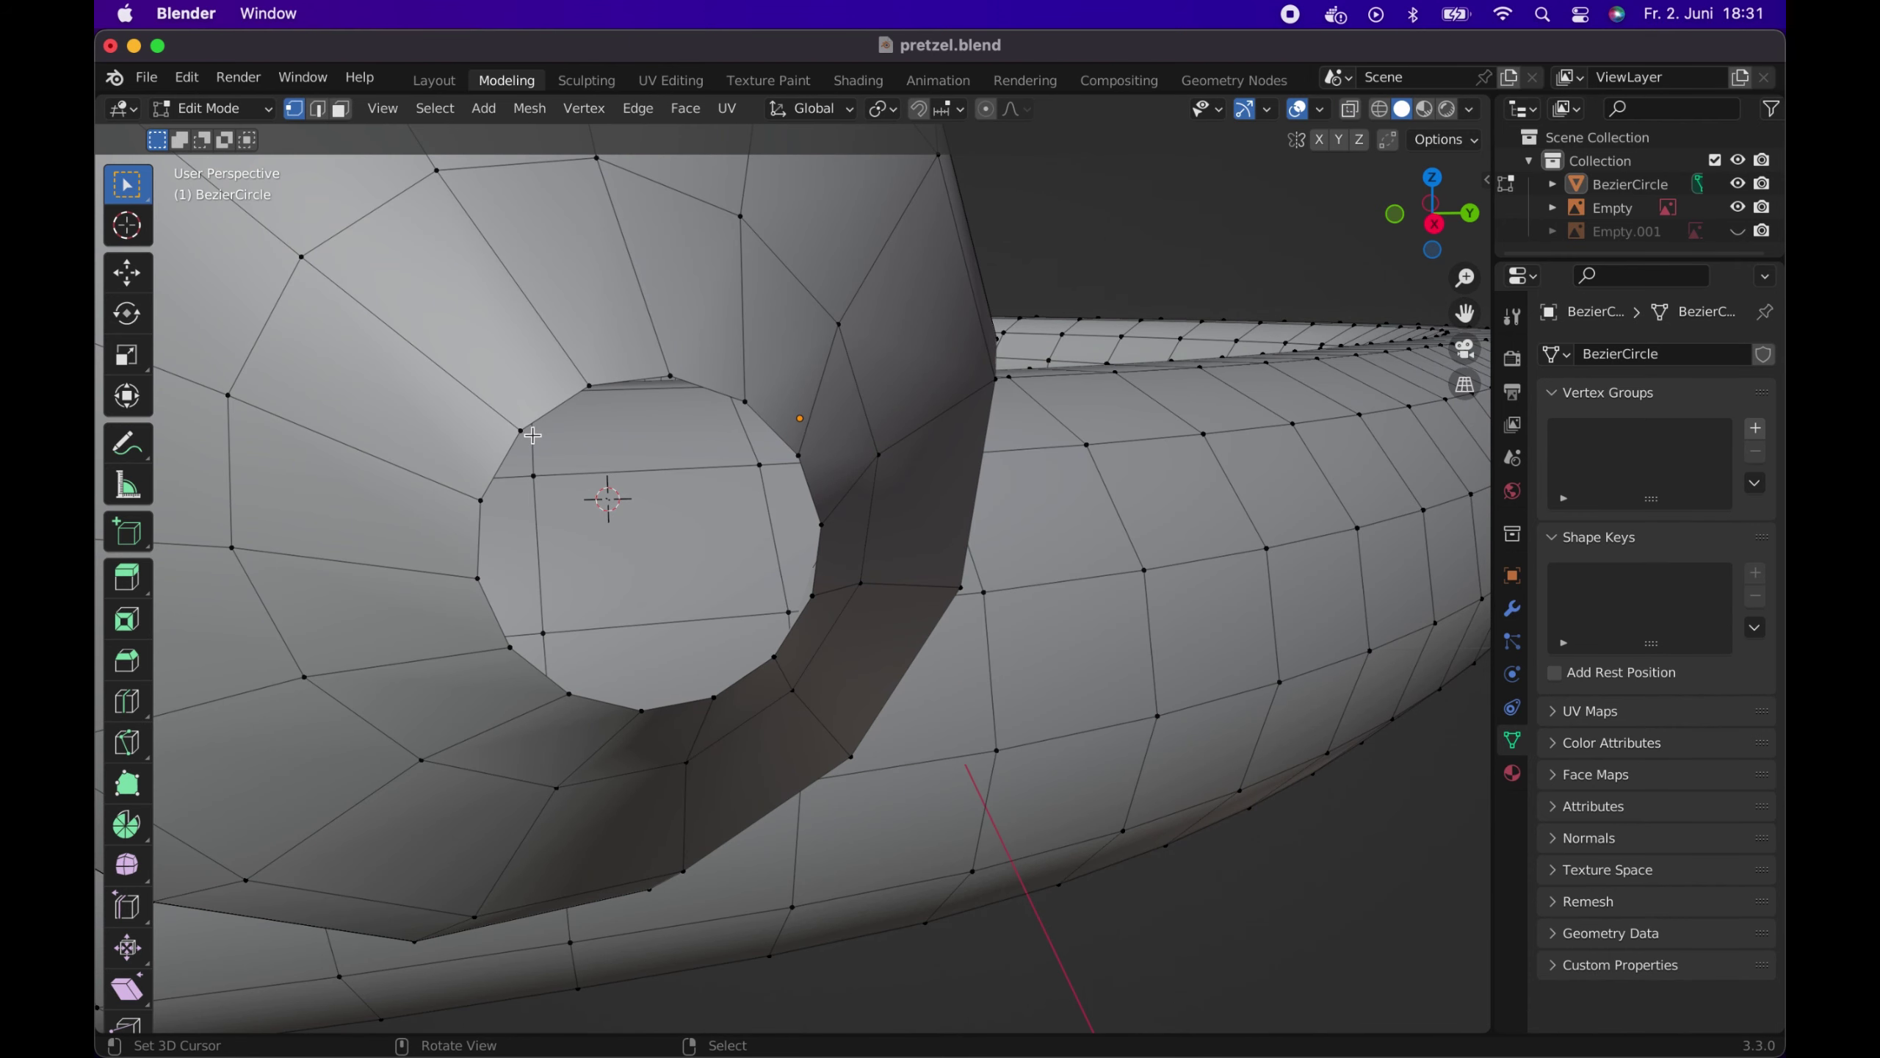
Fill the first two faces across the hole from selected rim vertices
shift+click(589, 385)
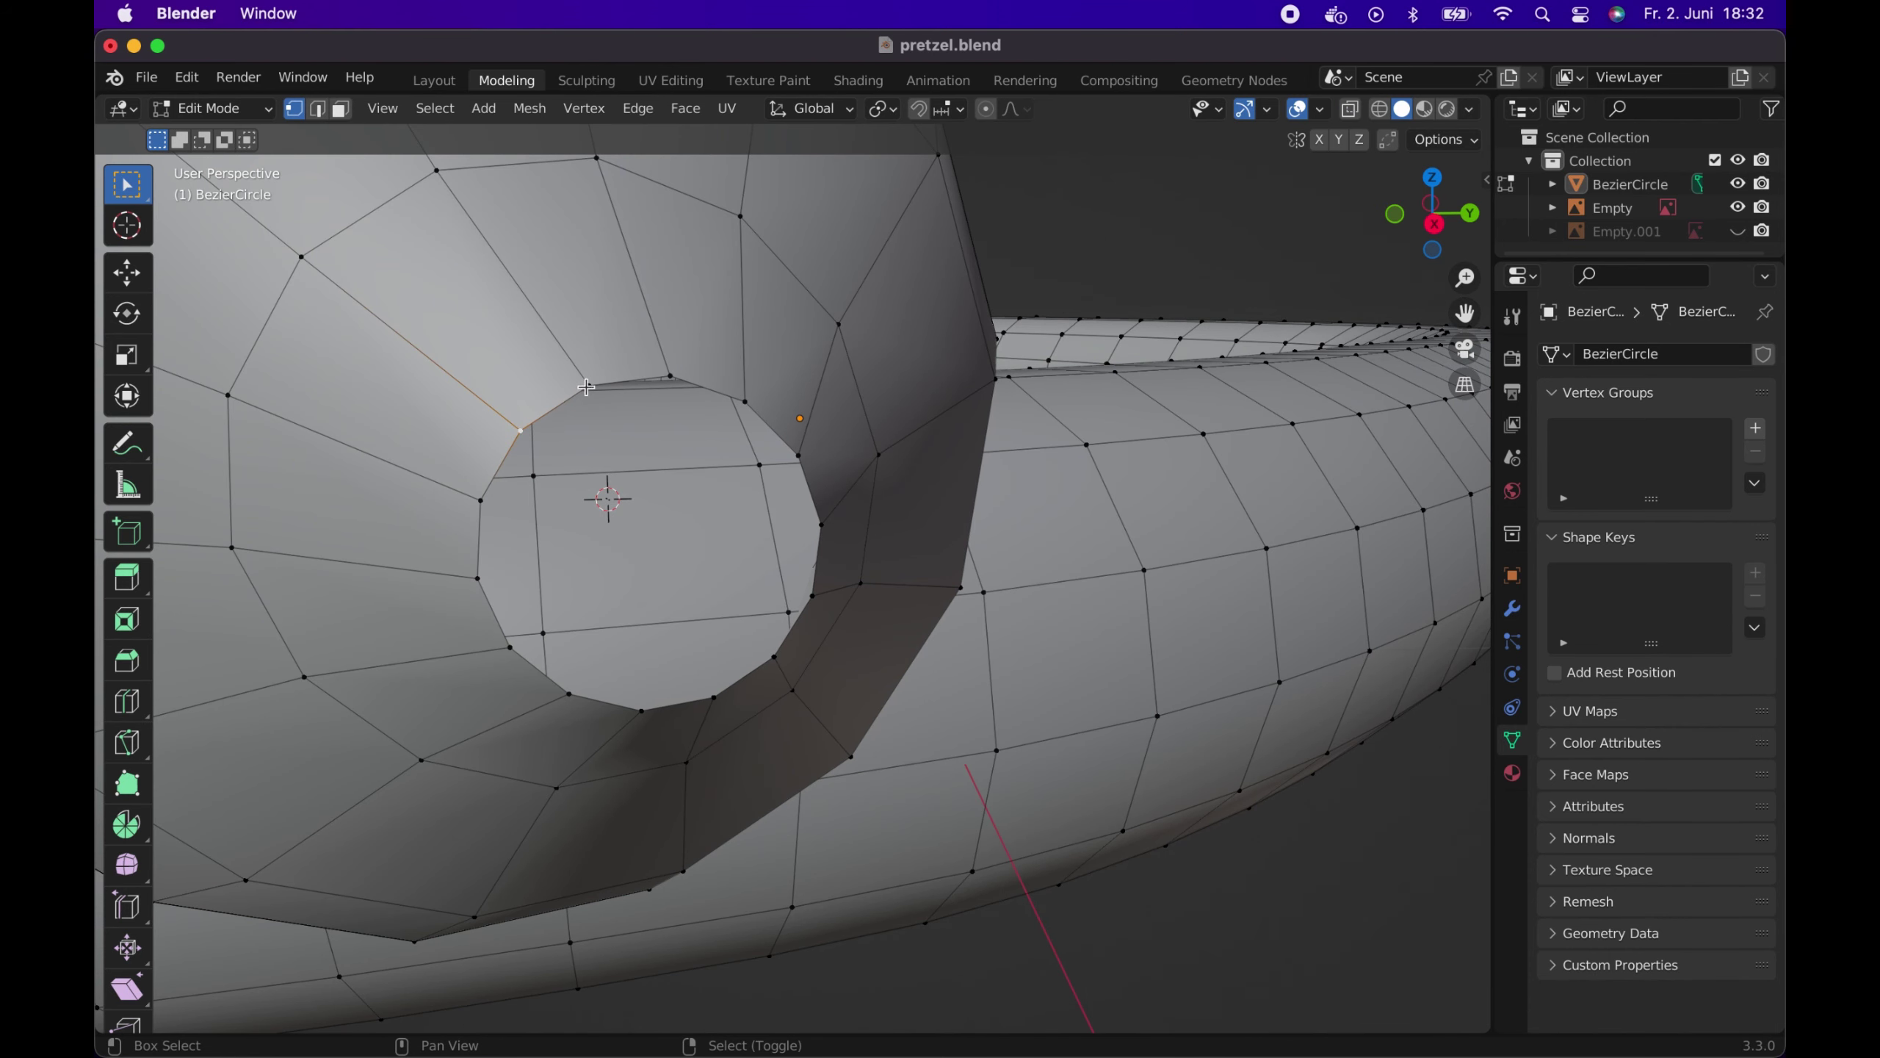
shift+click(670, 376)
shift+click(742, 401)
key(f)
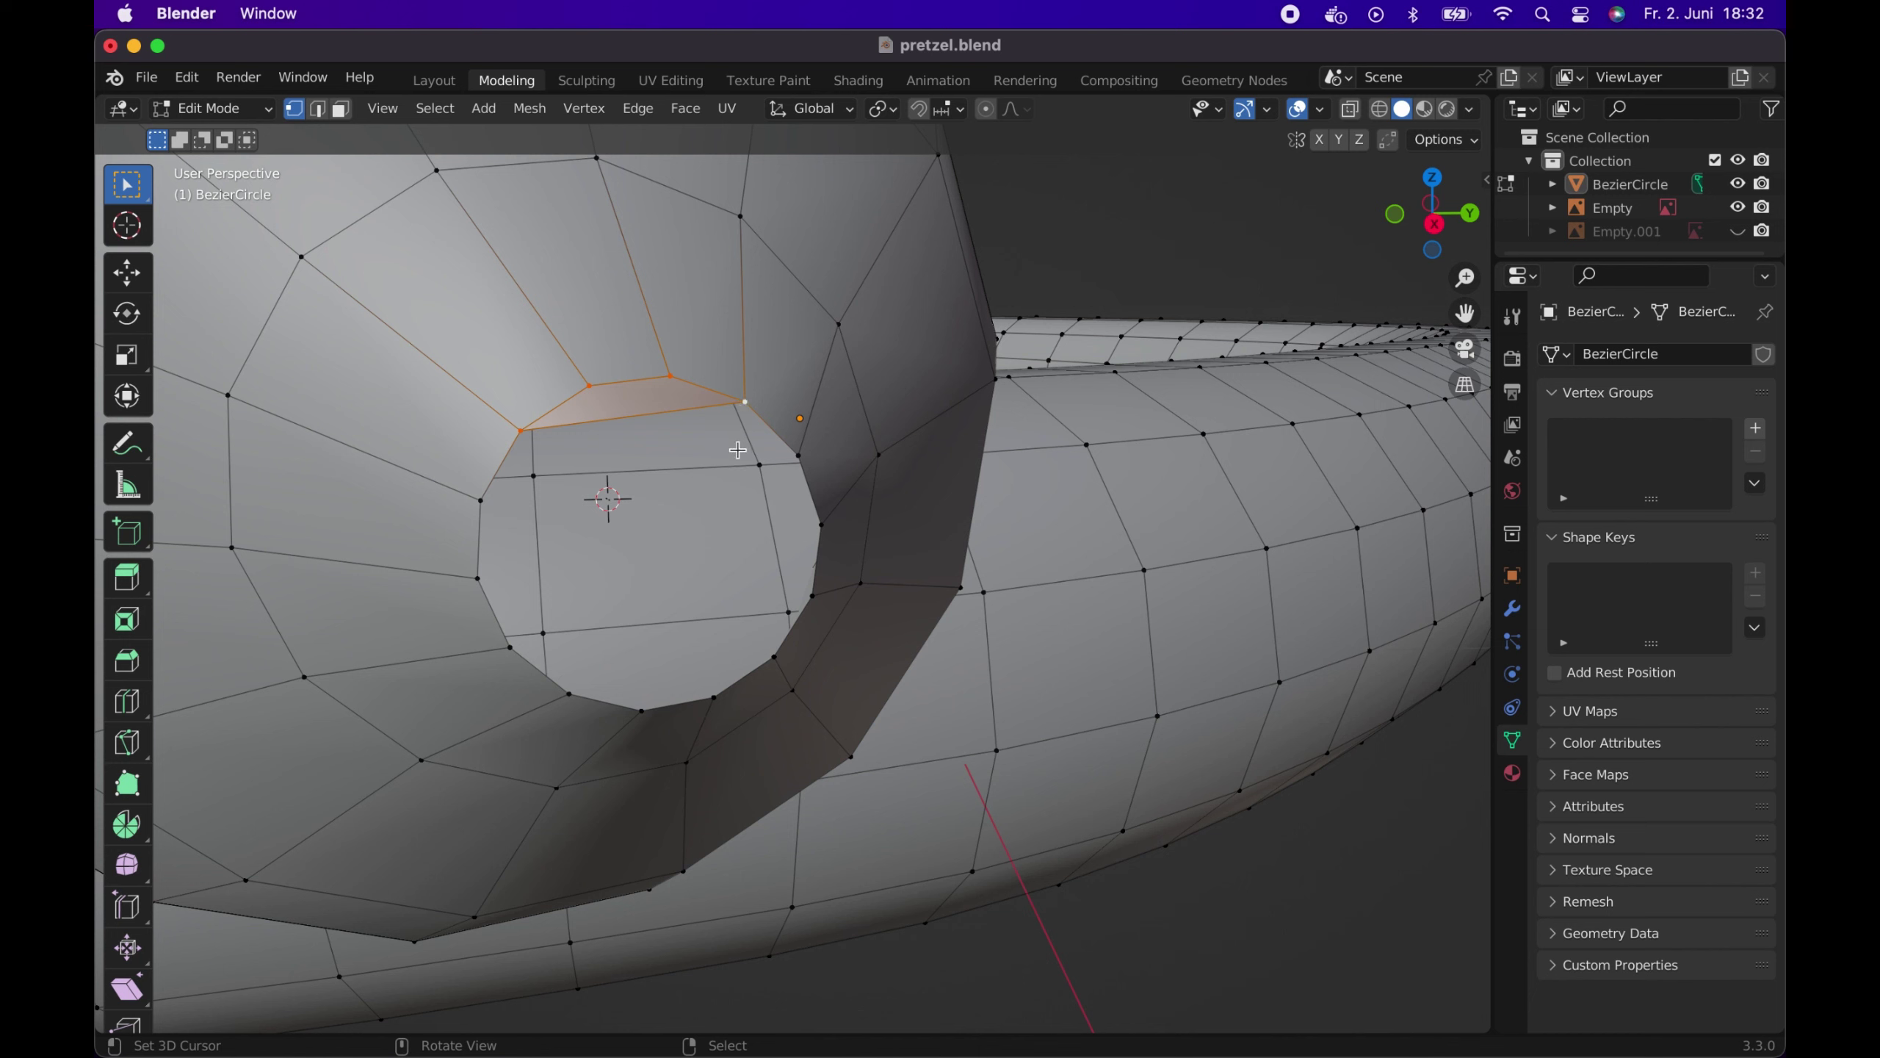
click(796, 456)
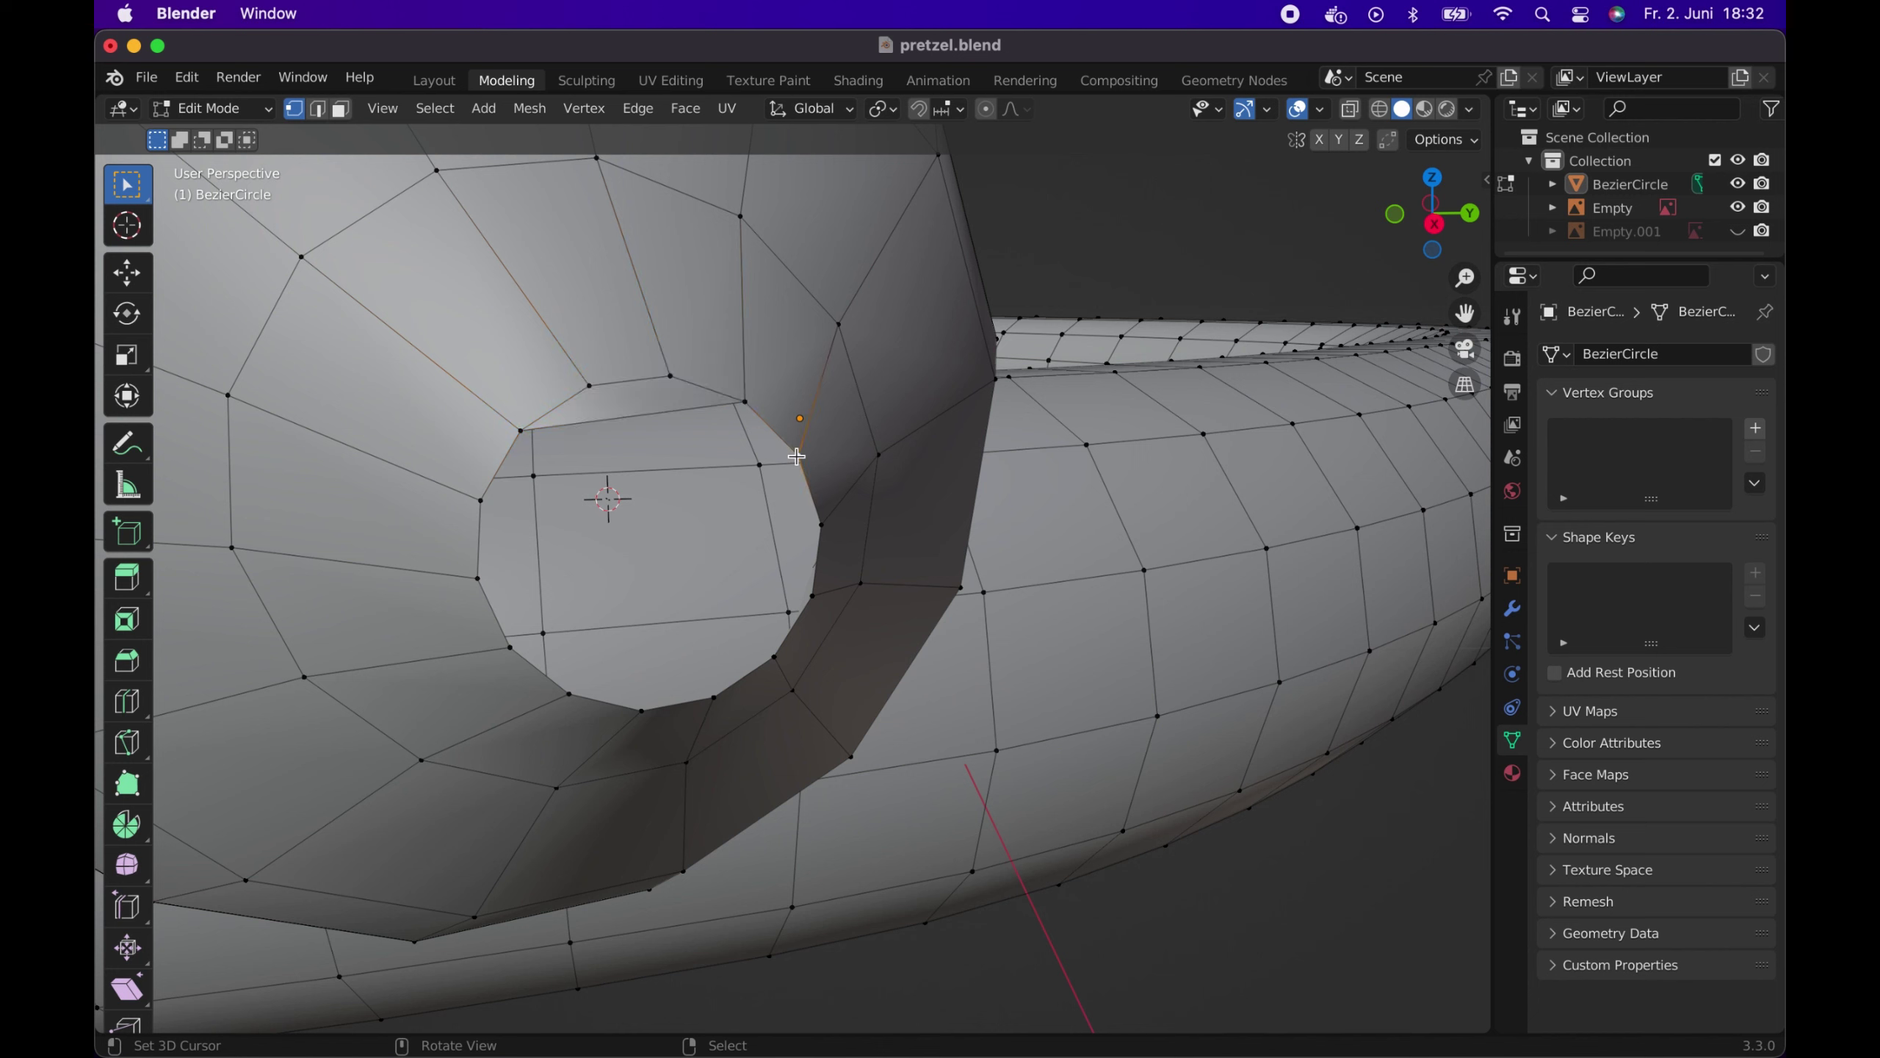
shift+click(744, 401)
shift+click(521, 429)
shift+click(482, 501)
key(f)
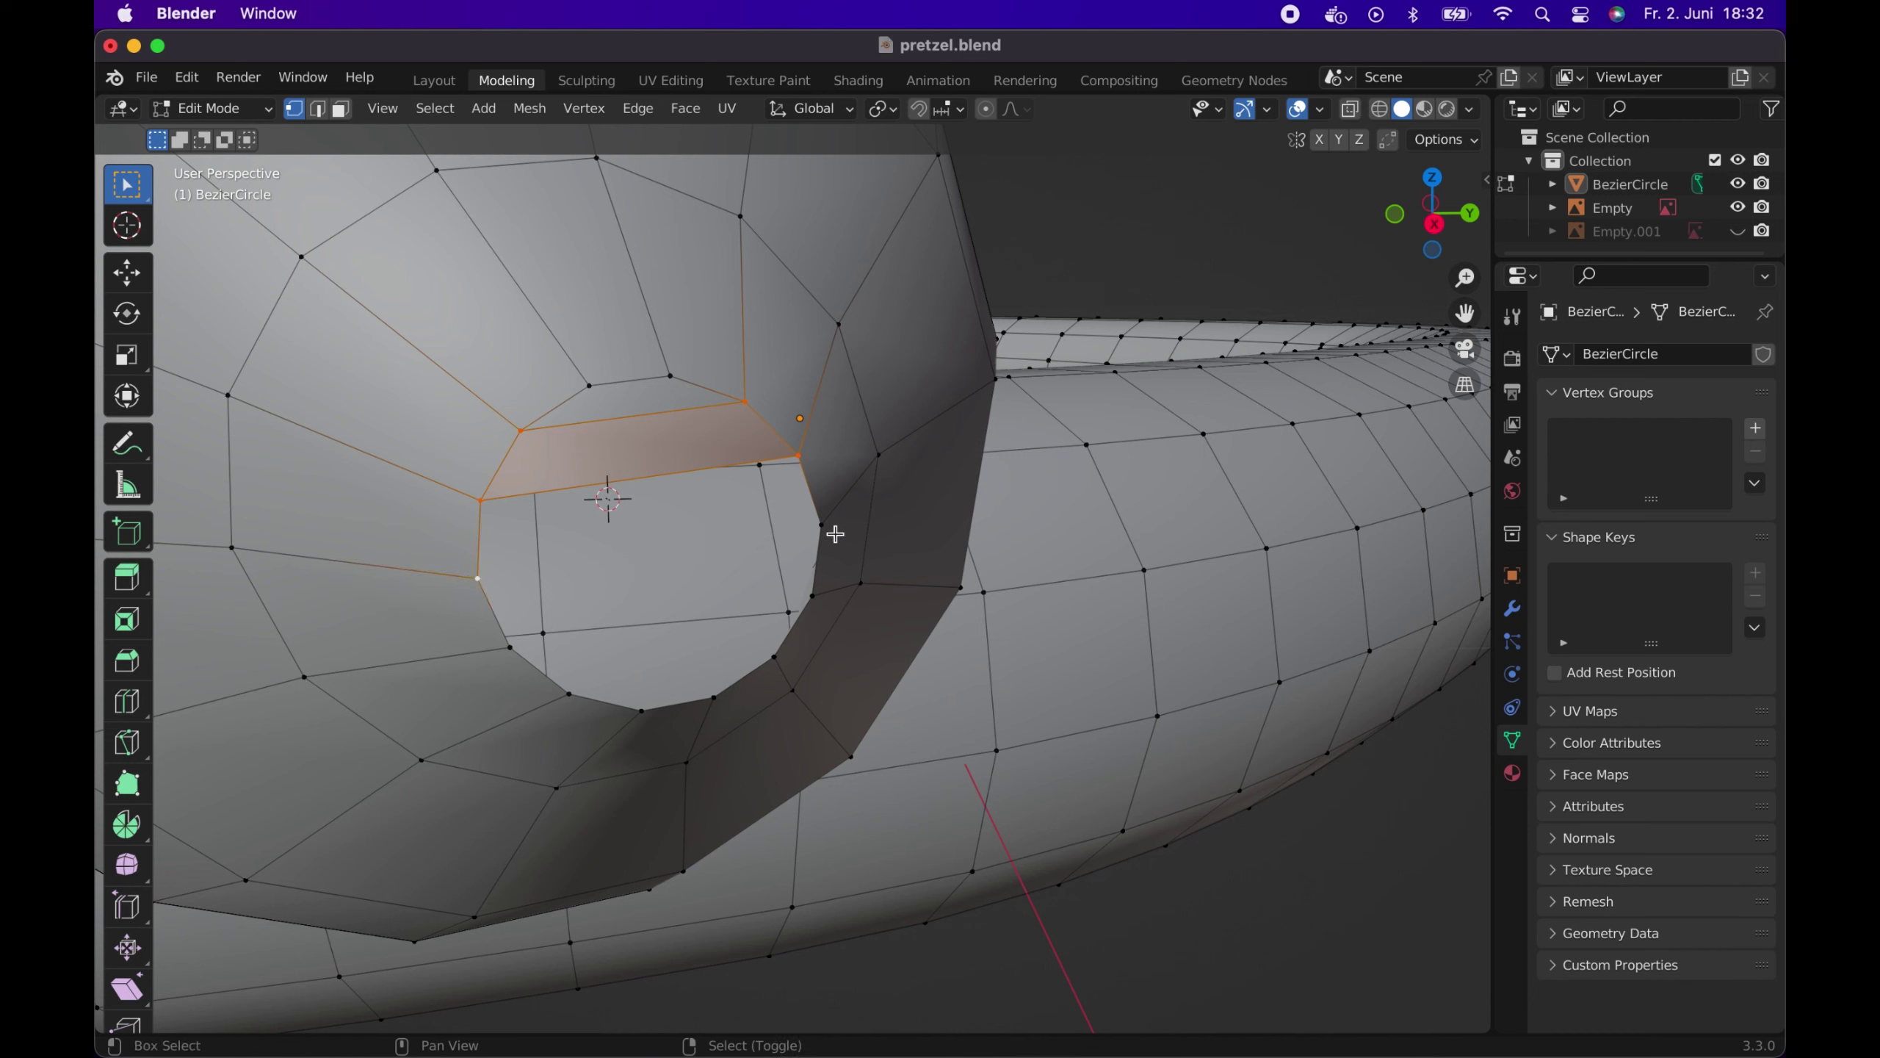
Select an edge spanning the hole and fill the remaining opening with quad faces
click(791, 529)
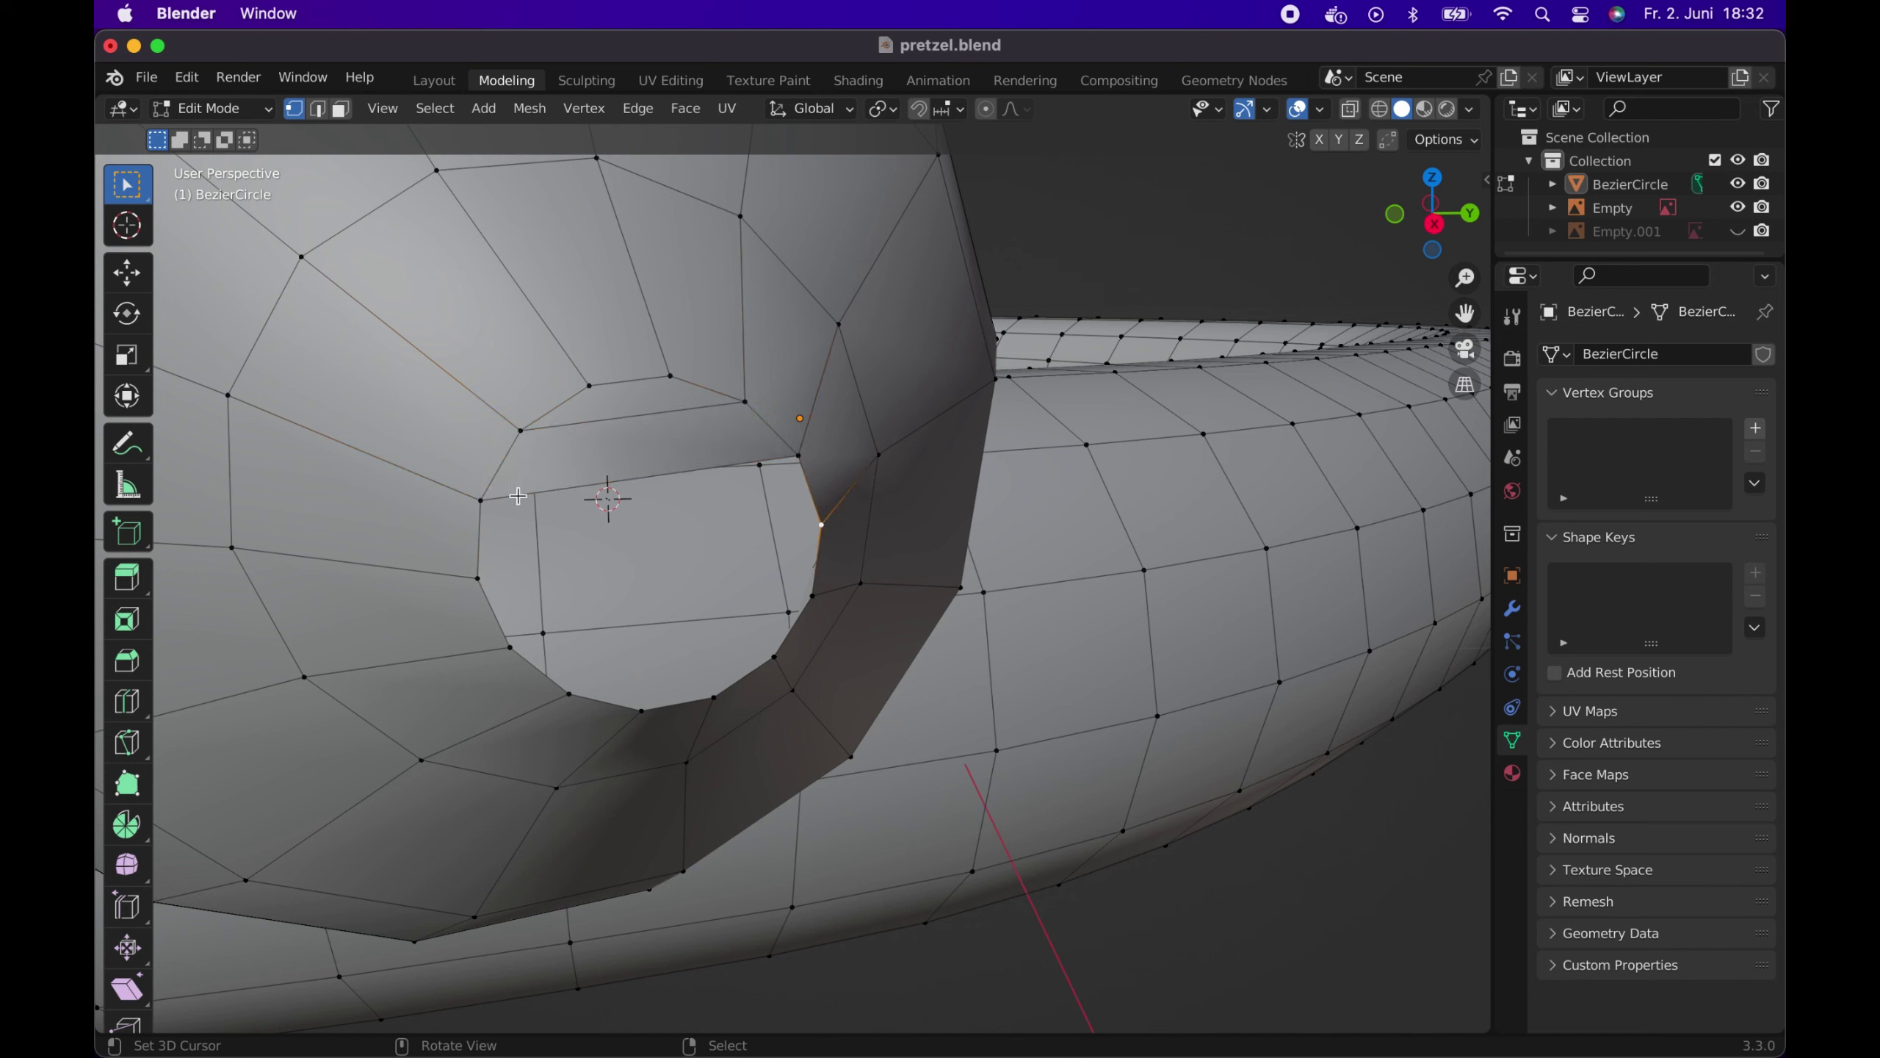
click(481, 503)
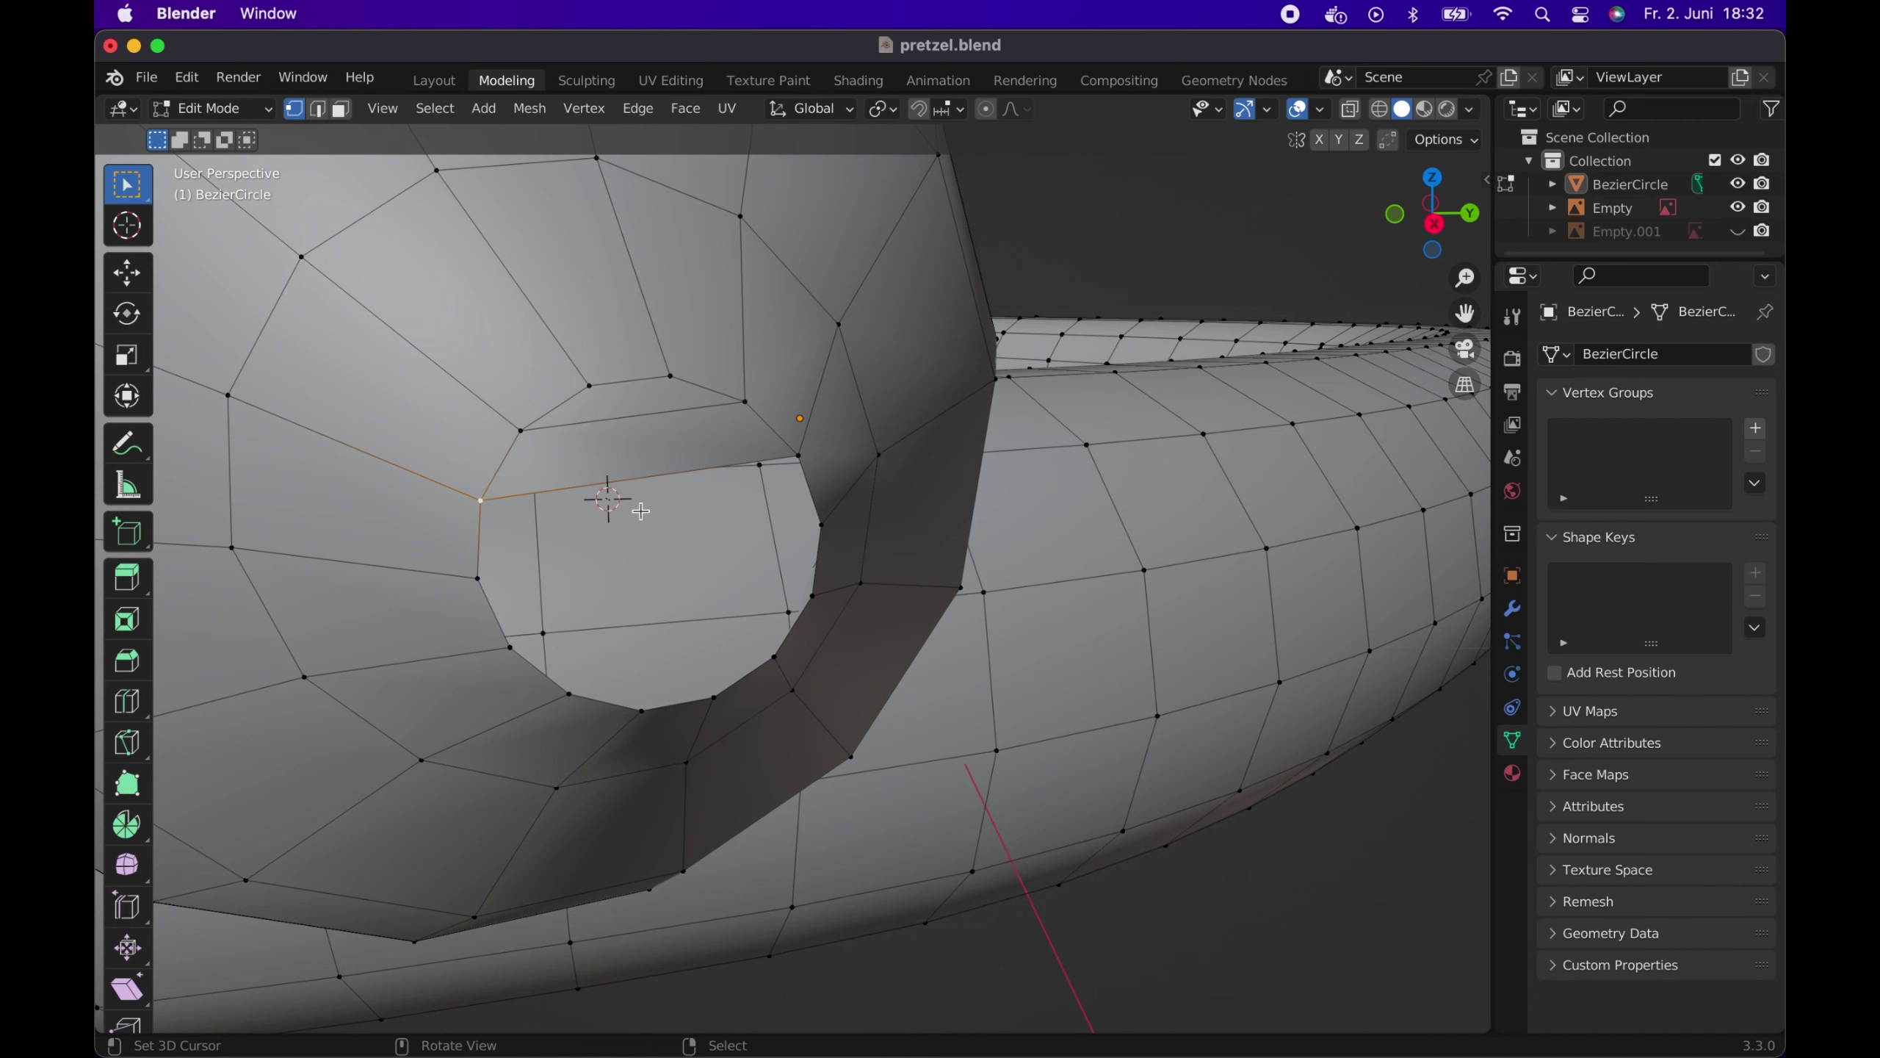
shift+click(798, 456)
key(f)
key(f)
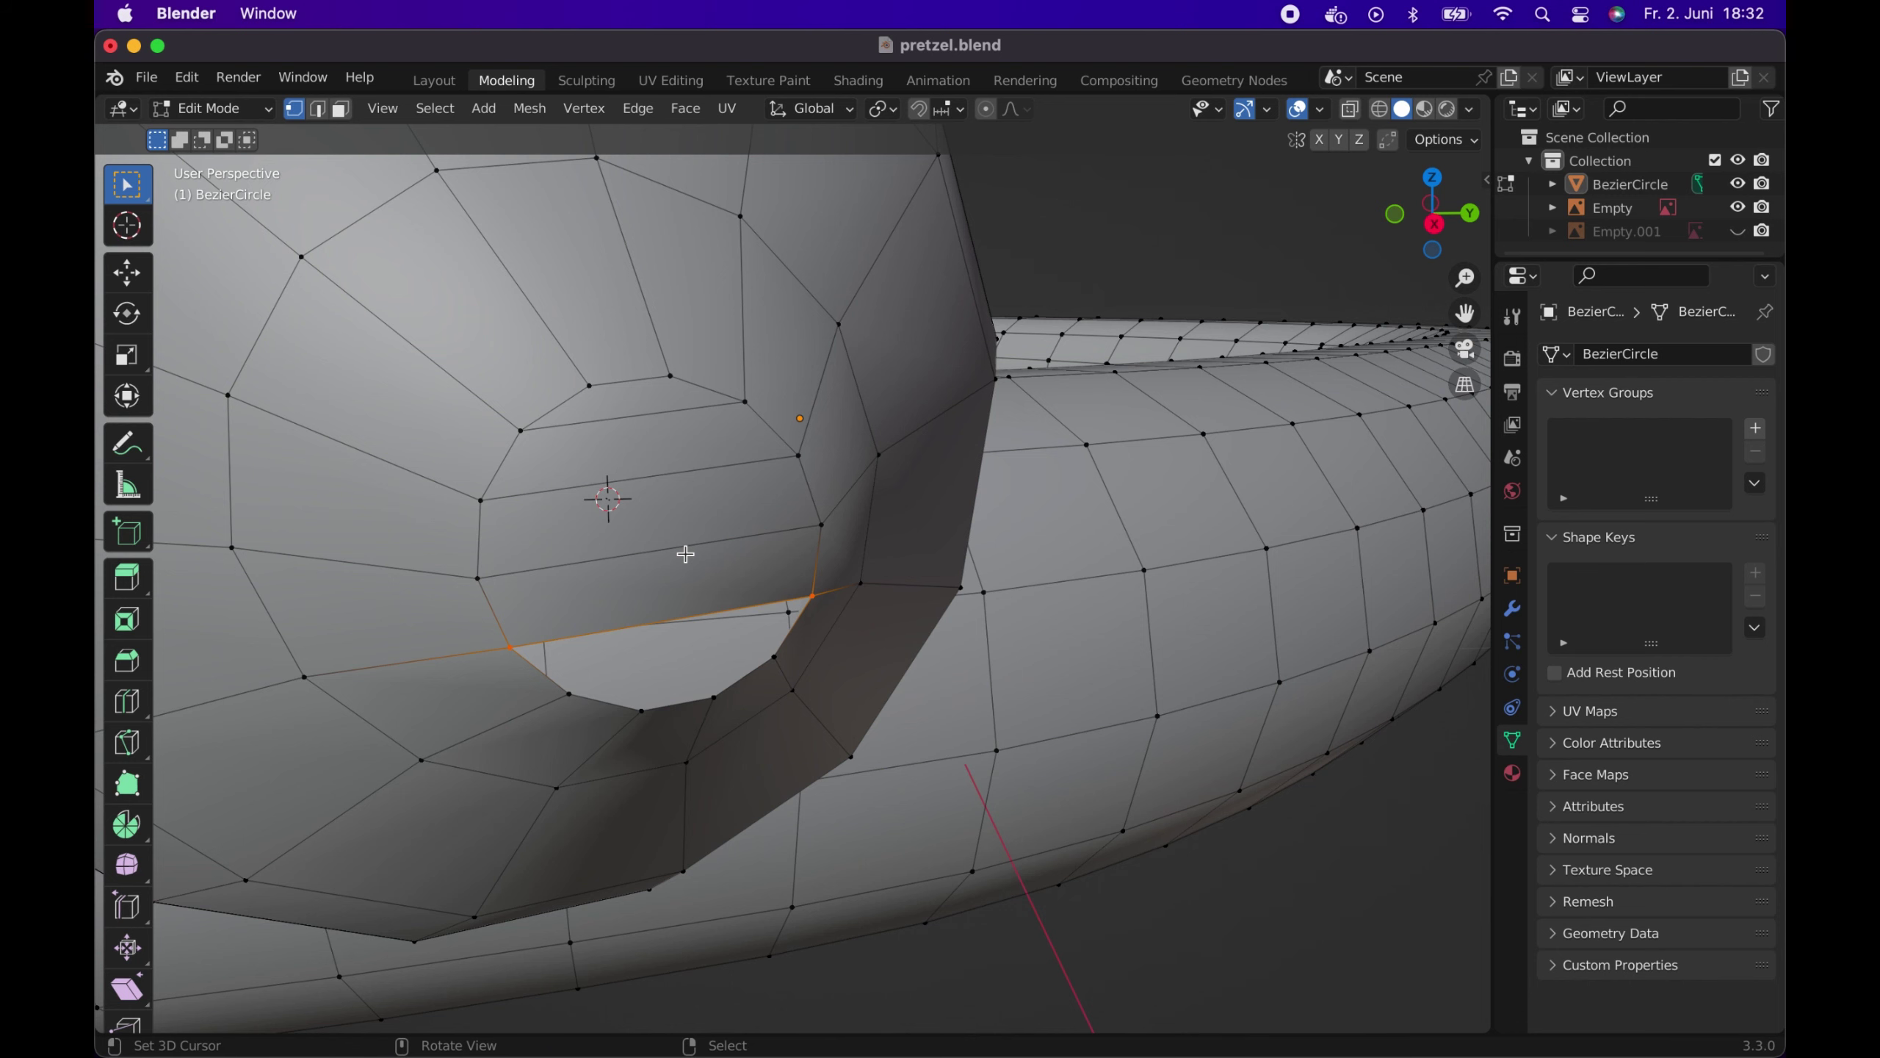
key(f)
key(f)
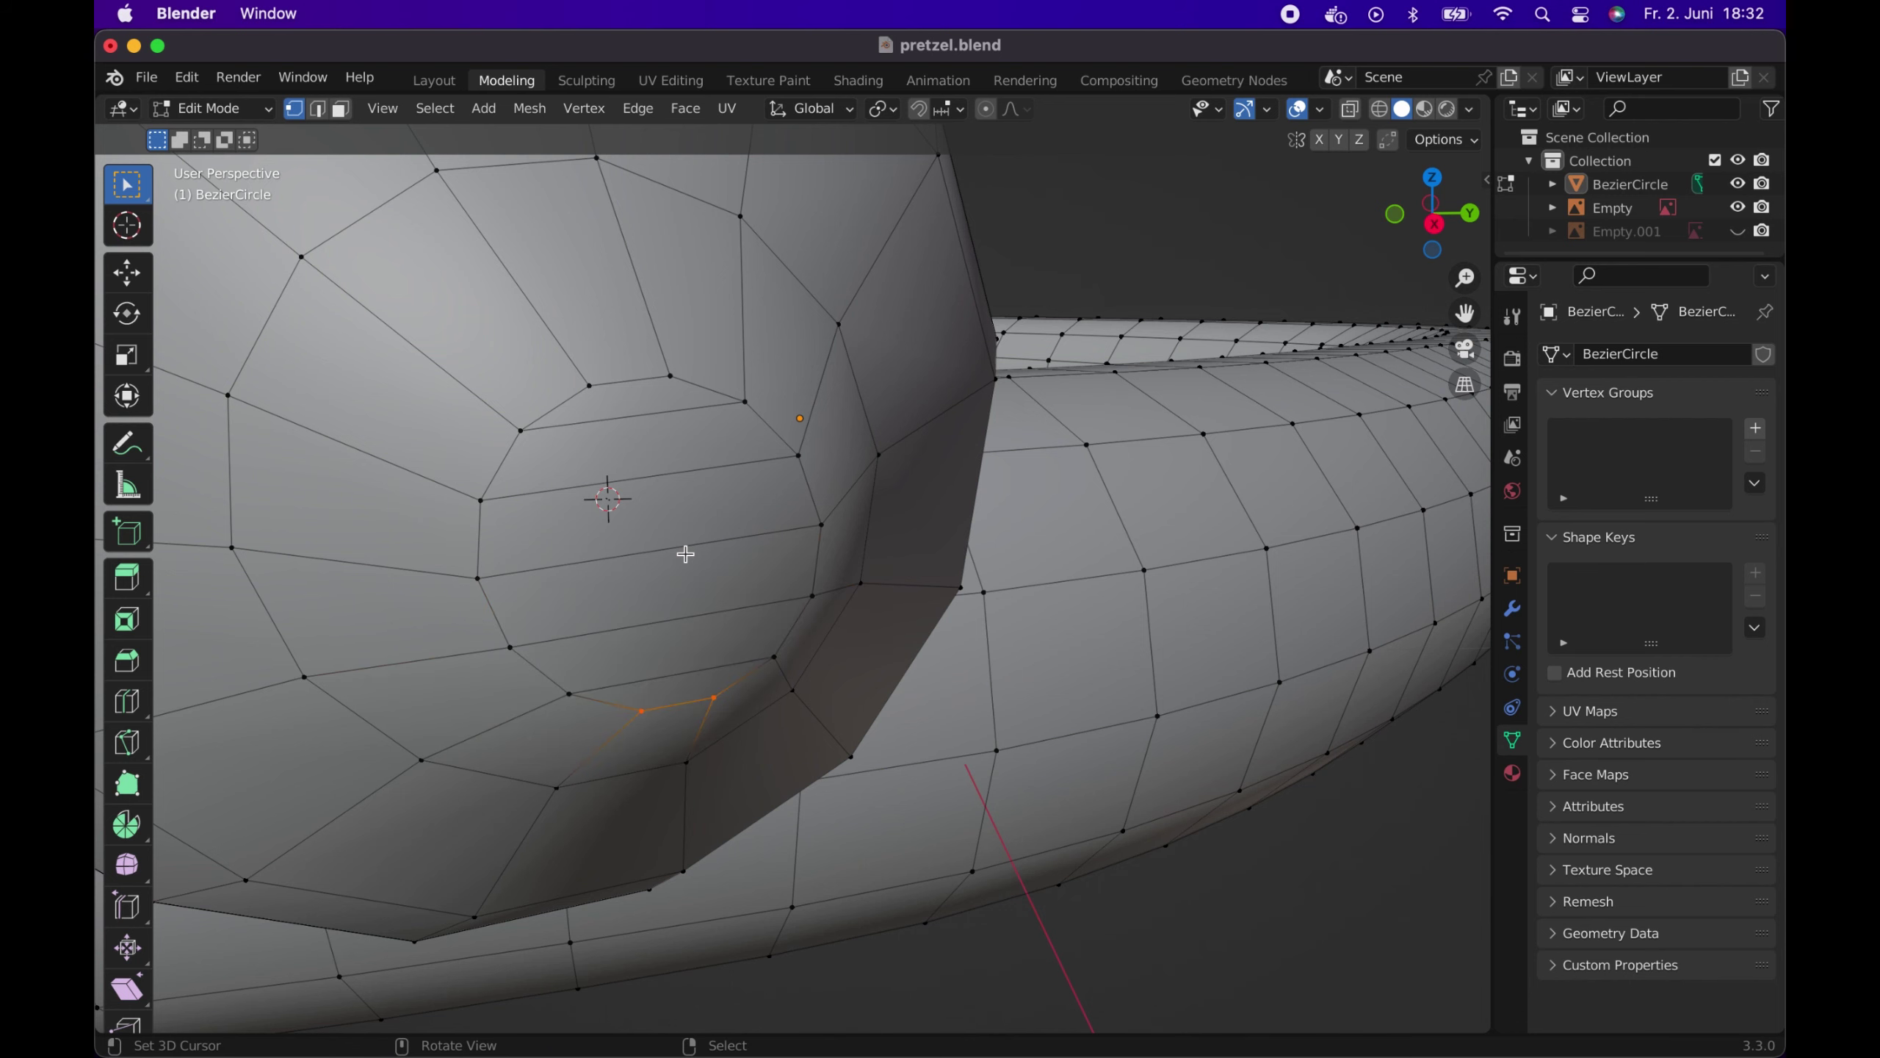
scroll(684, 564, up, 5)
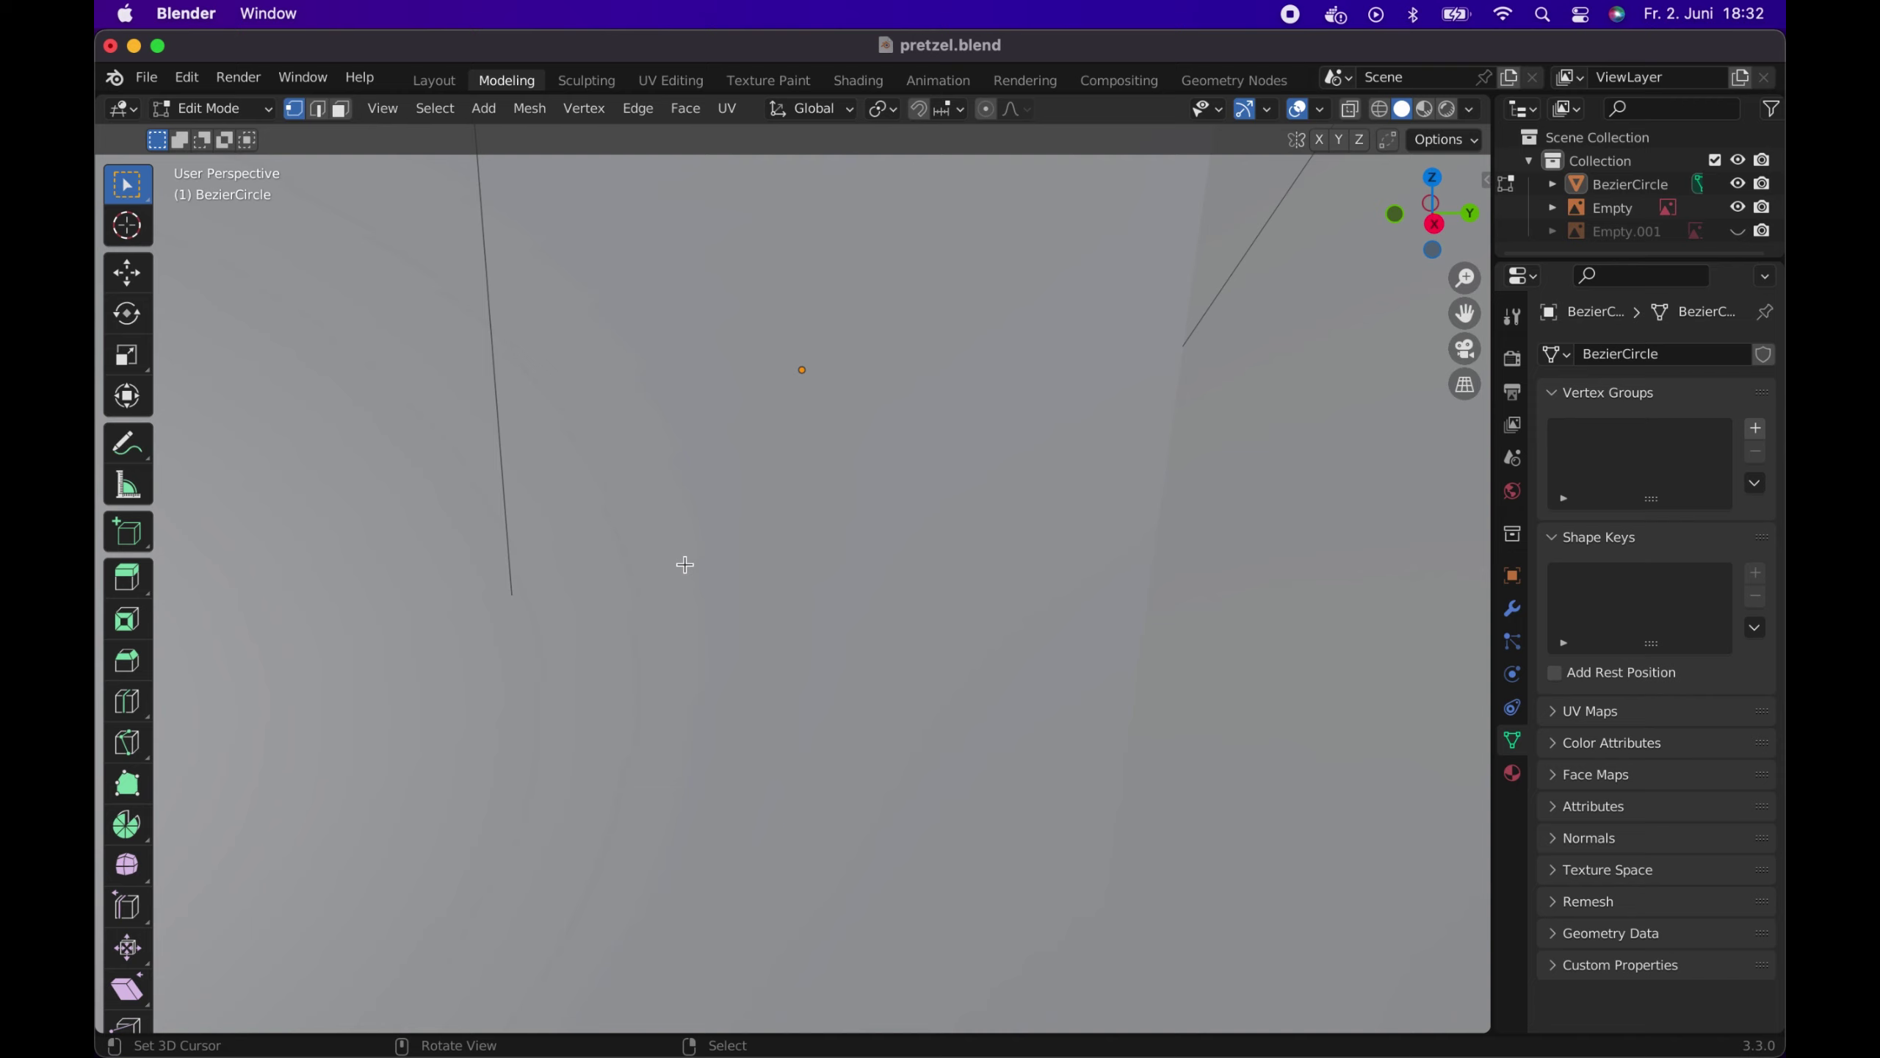
scroll(684, 564, down, 10)
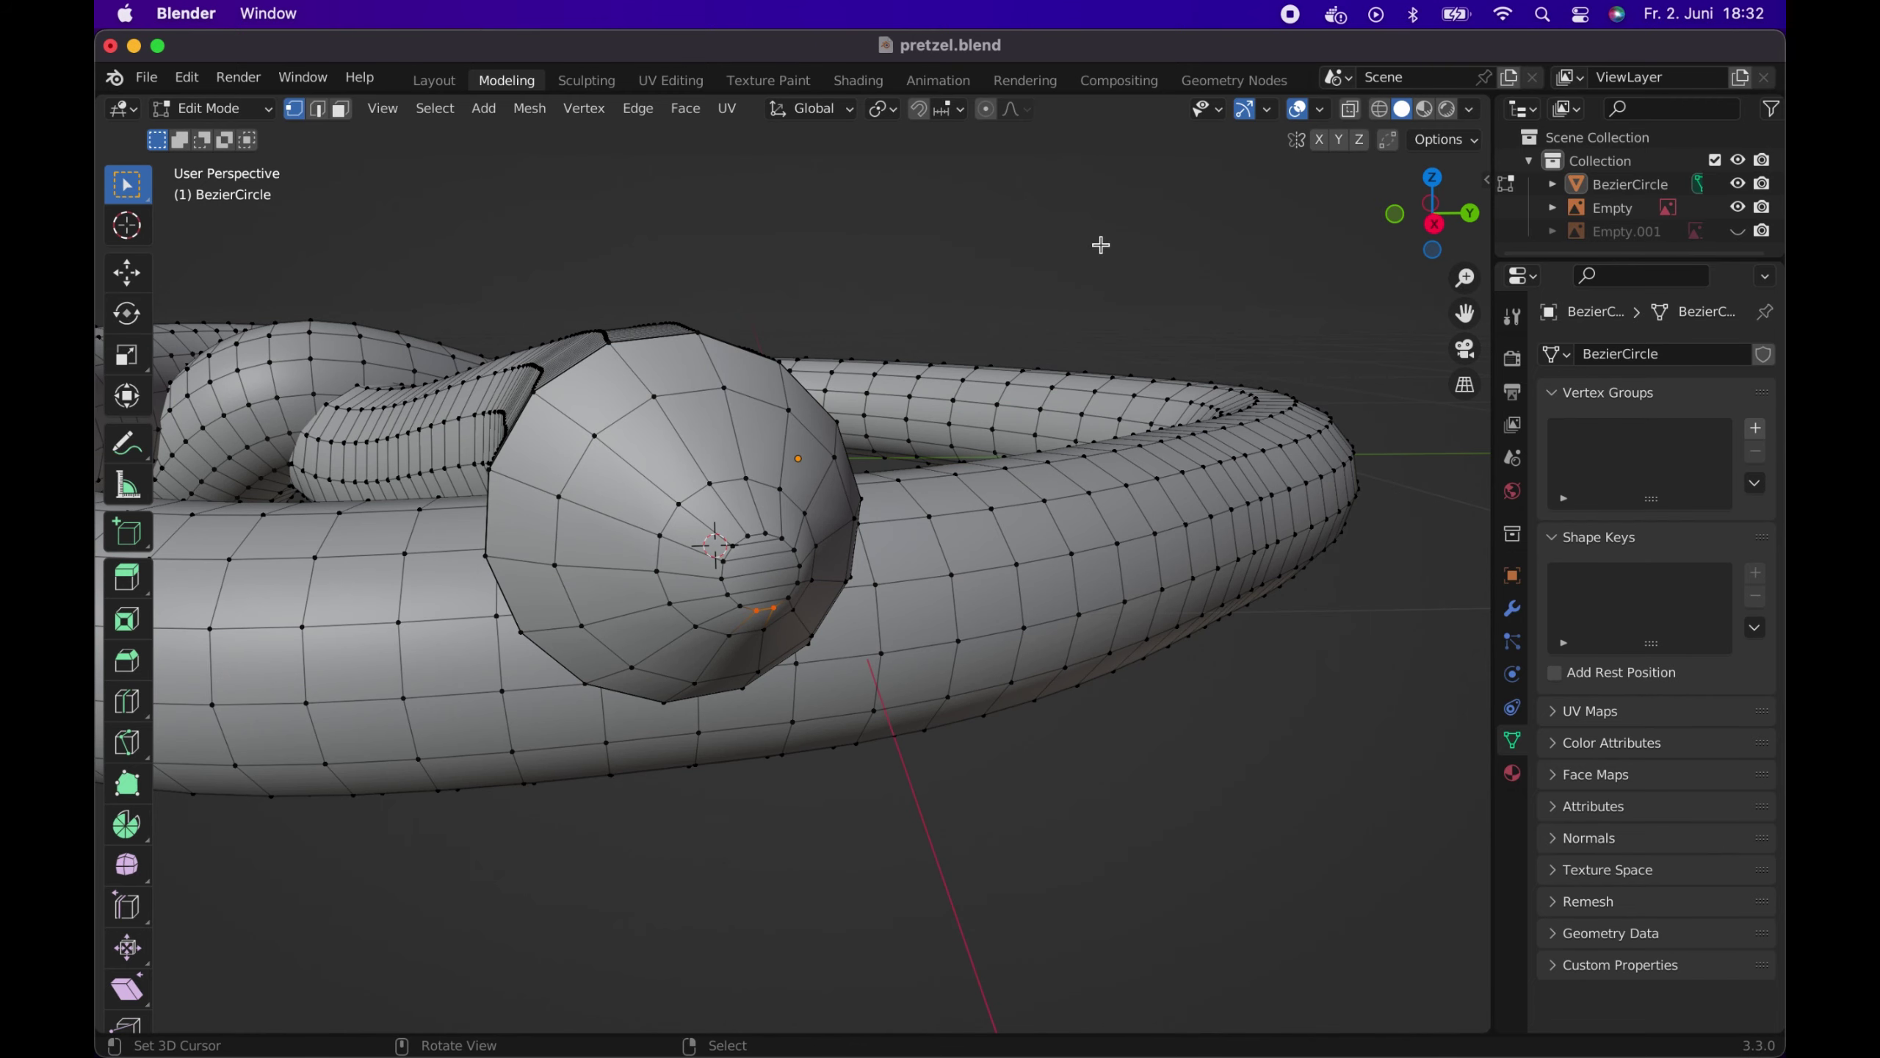
Extrude the other end ring twice, shrinking it down to a narrow tip
click(1290, 15)
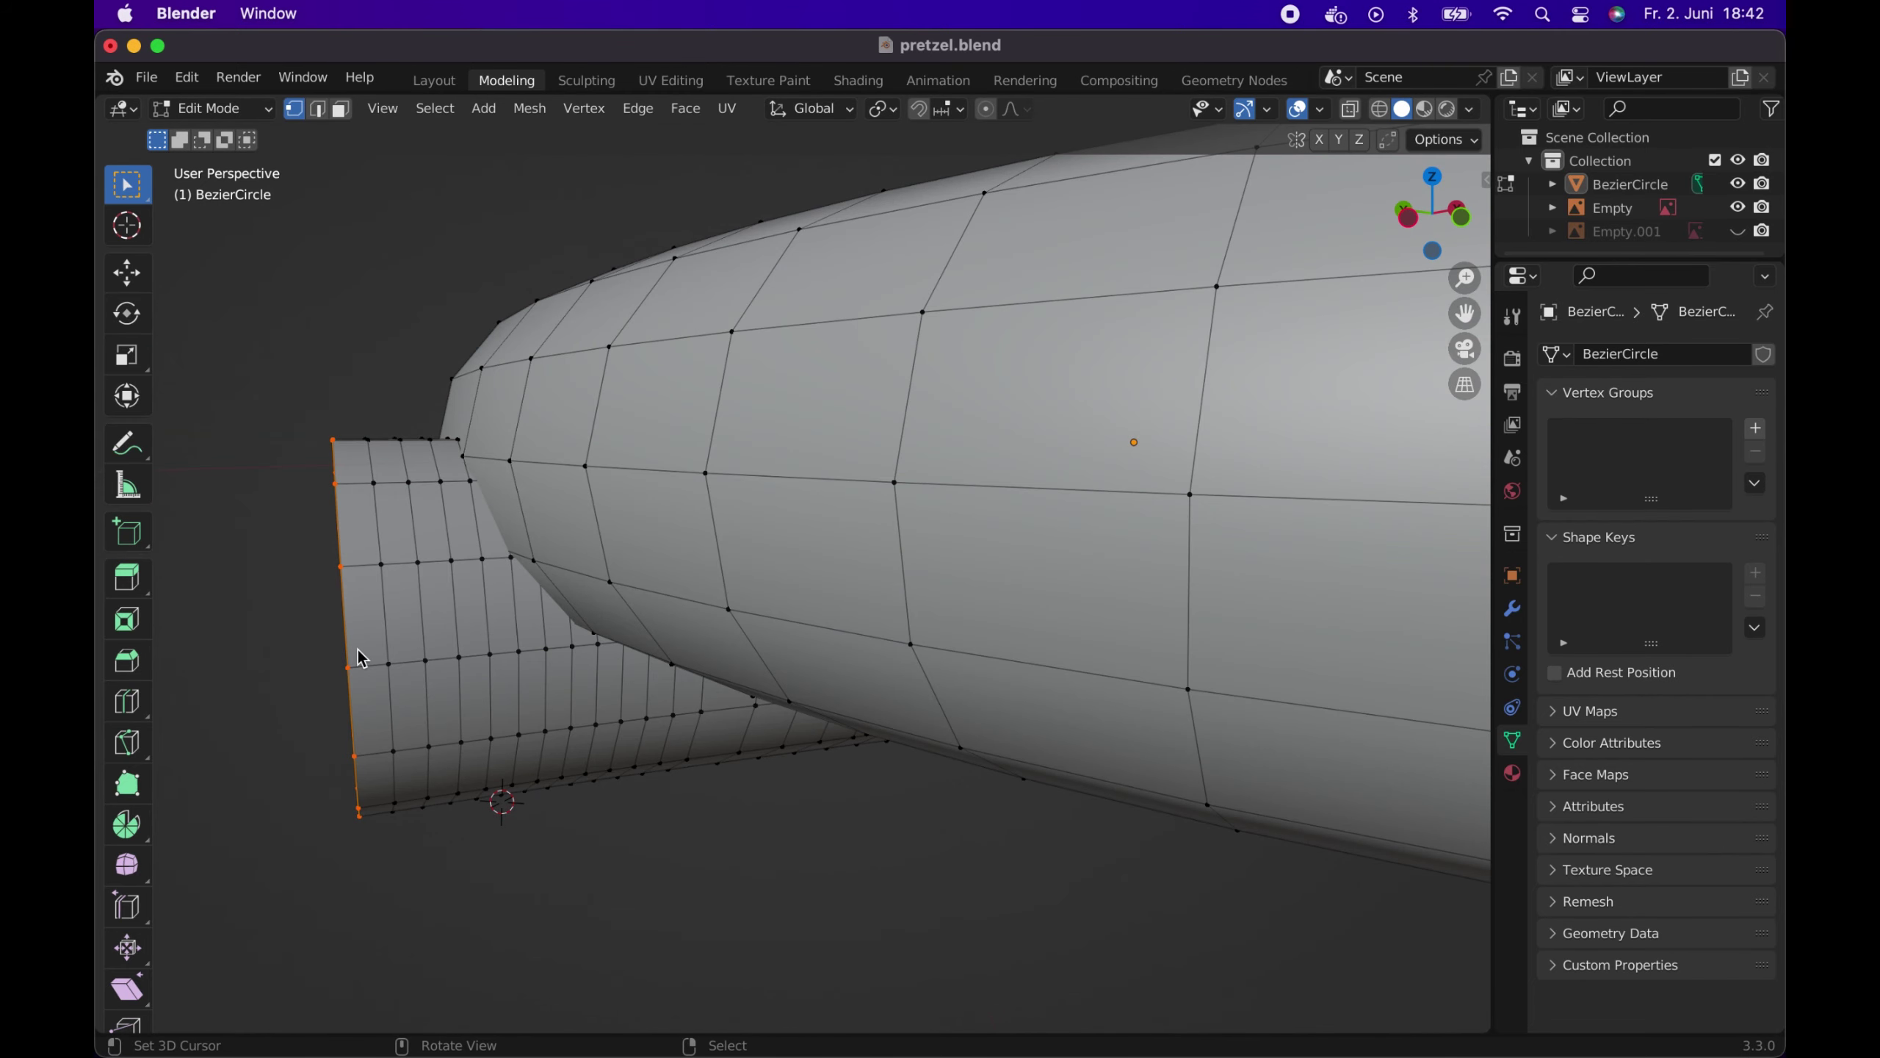
key(g)
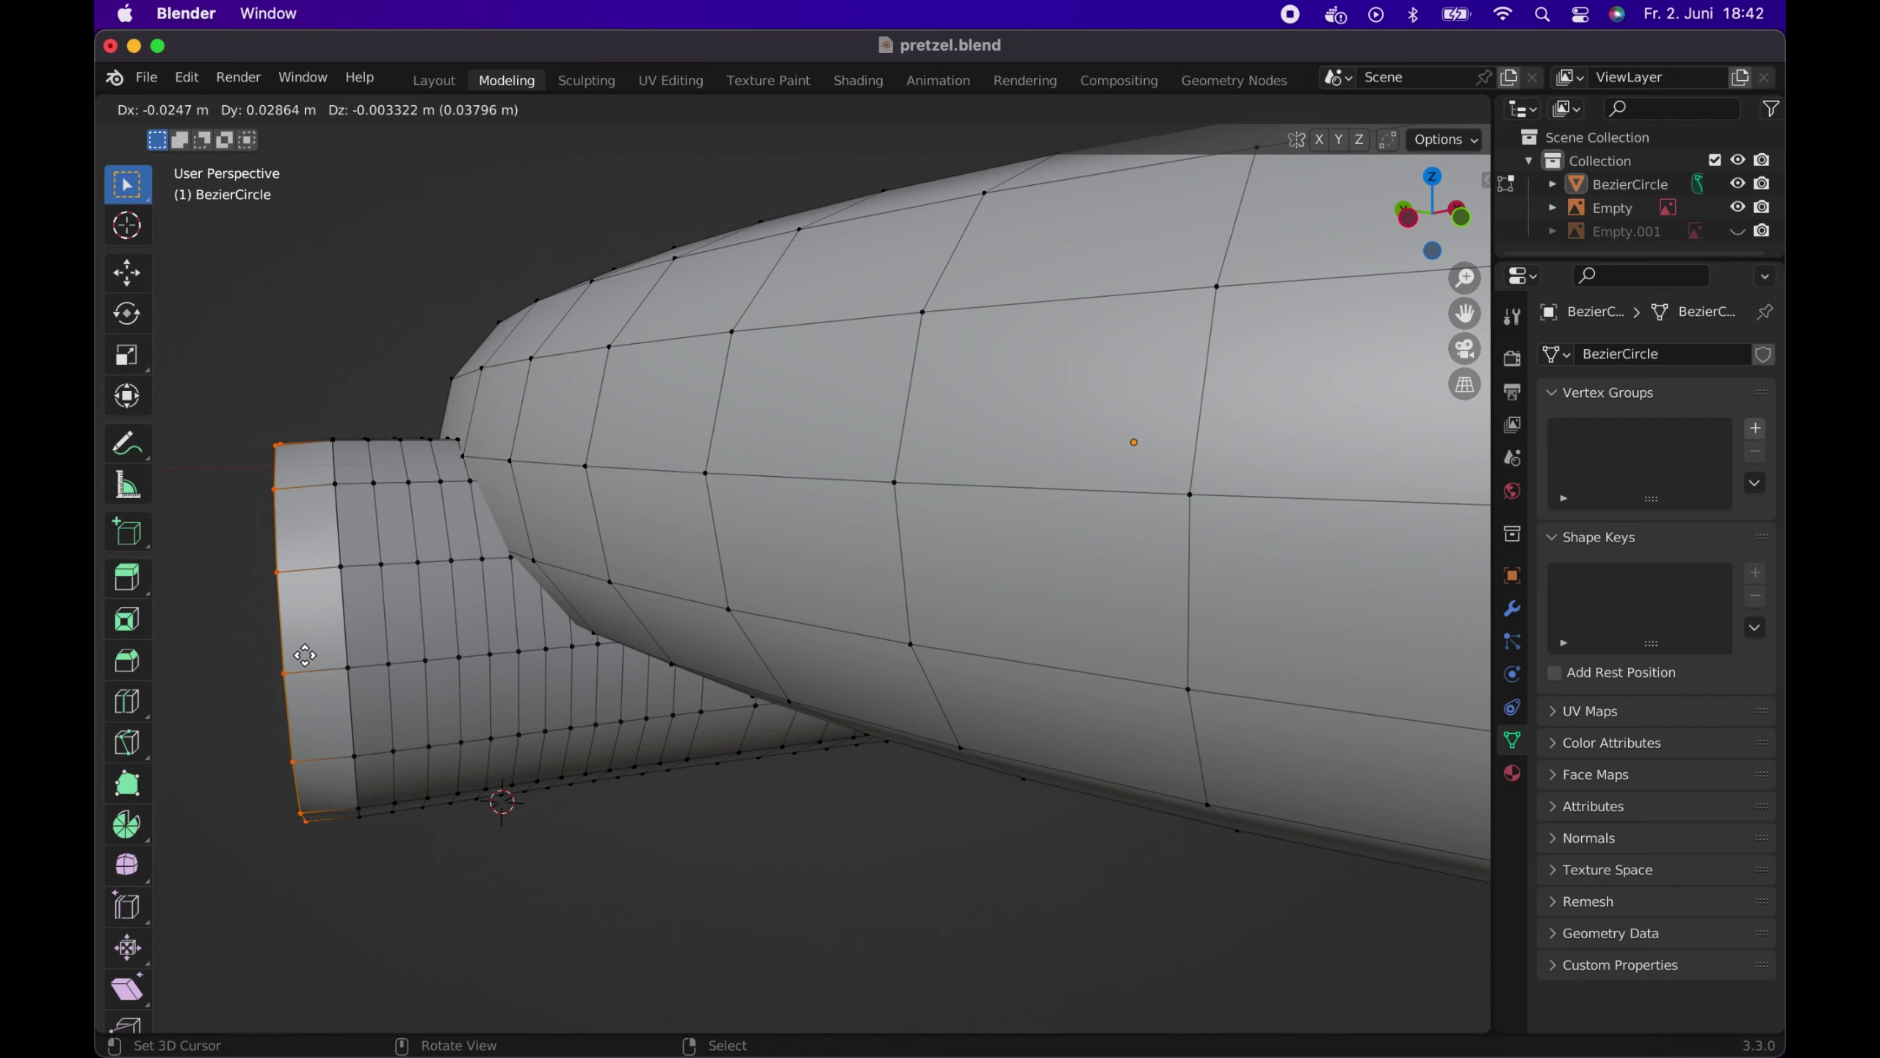
click(304, 655)
key(s)
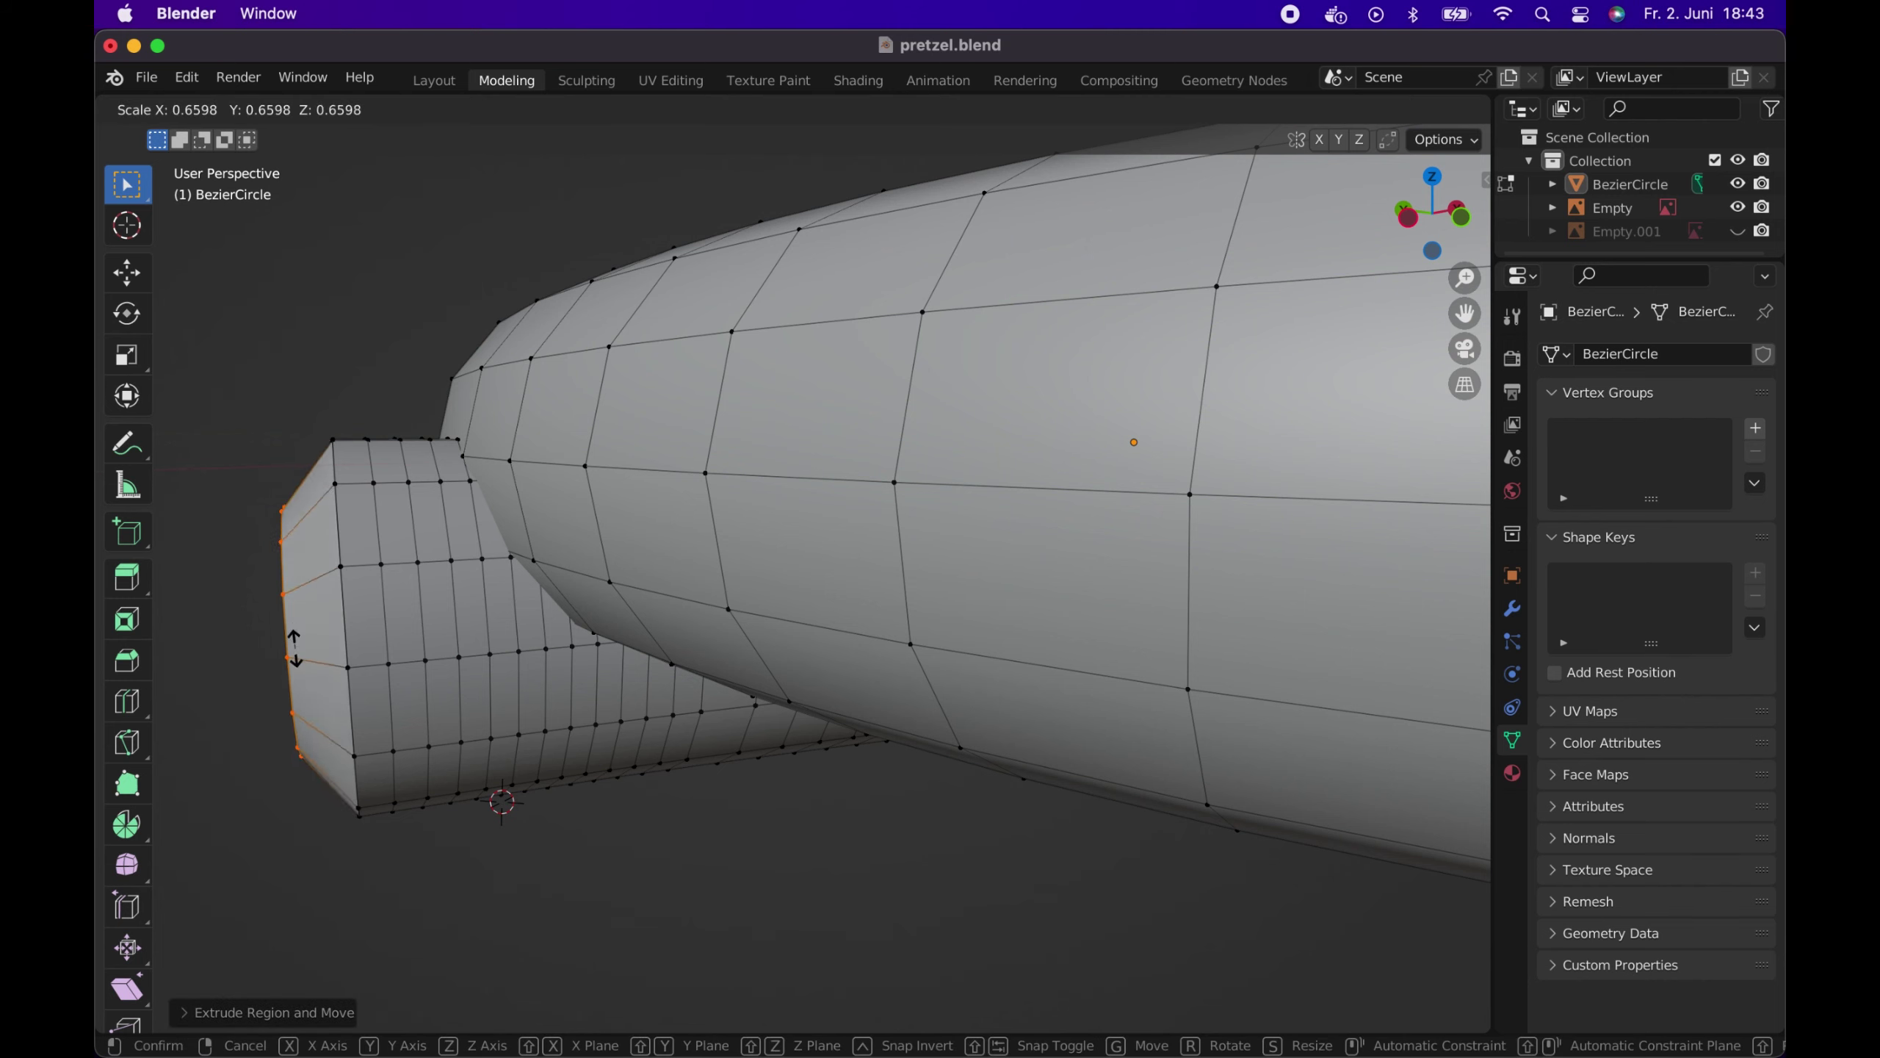
click(294, 646)
key(g)
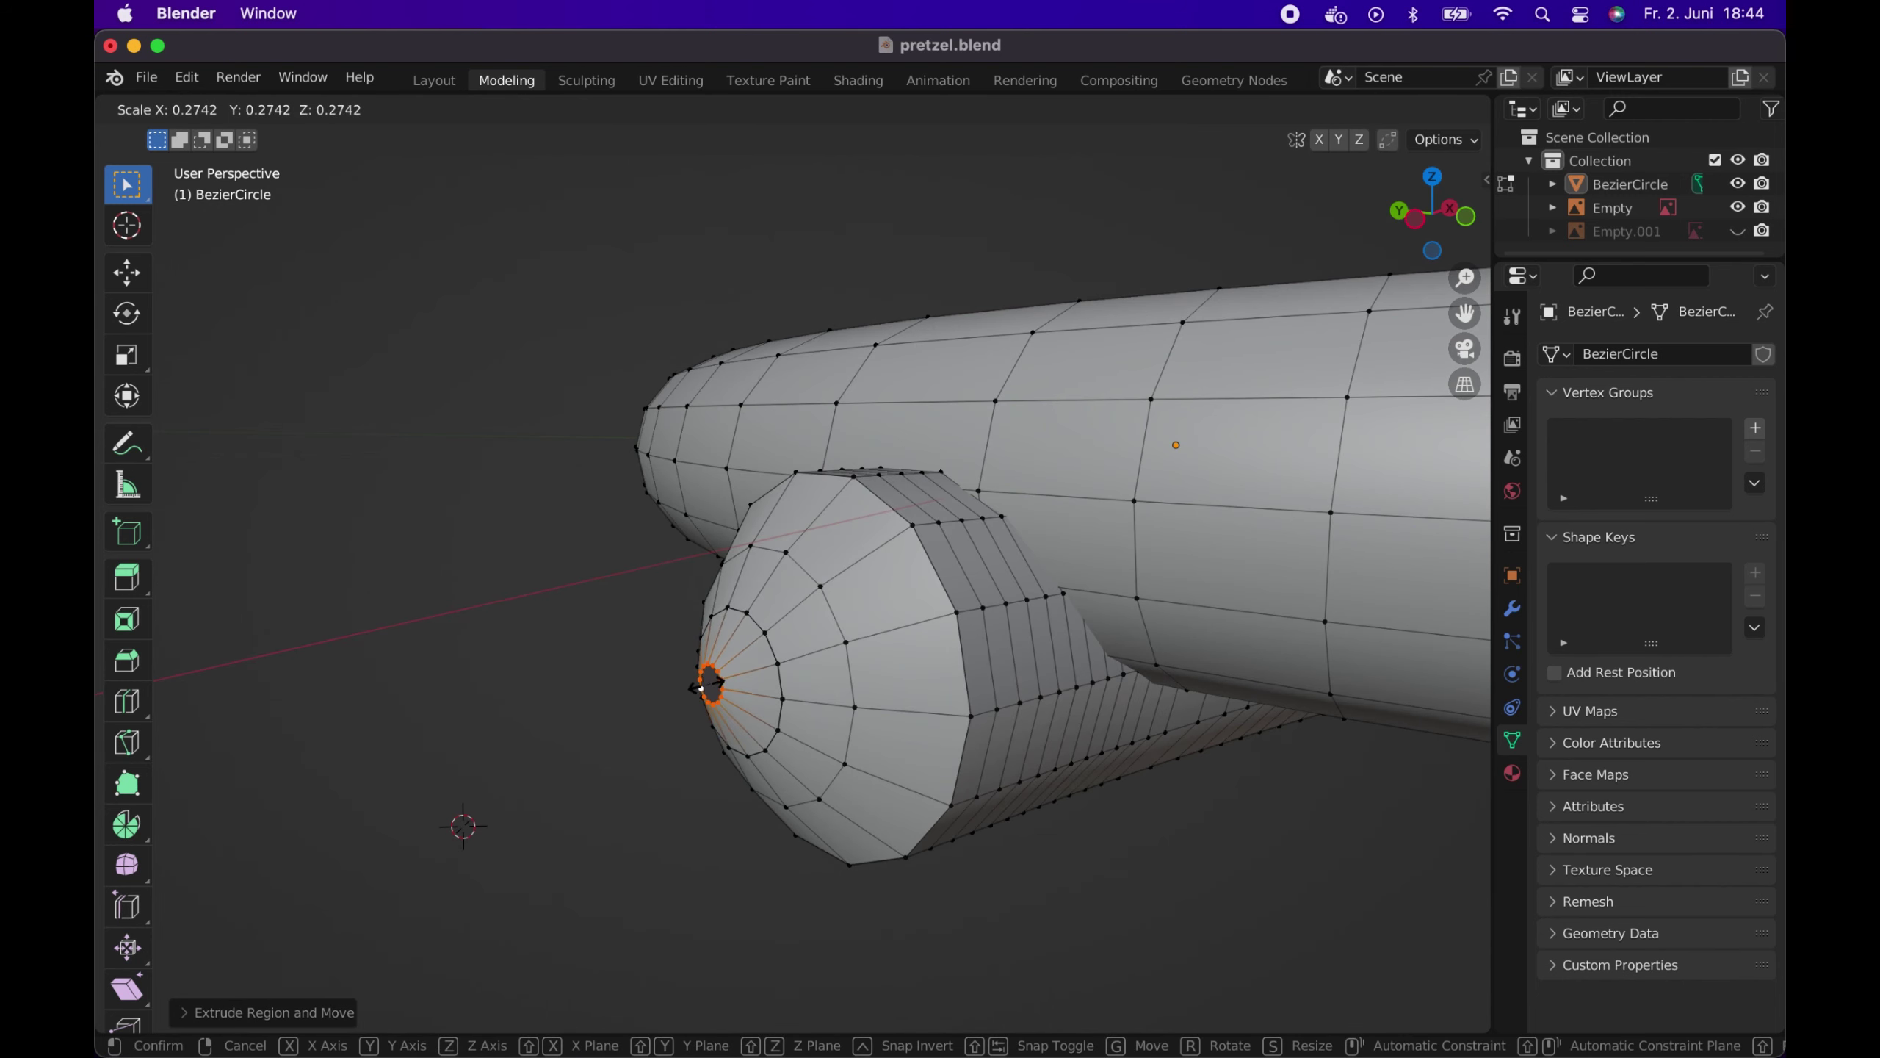
click(706, 691)
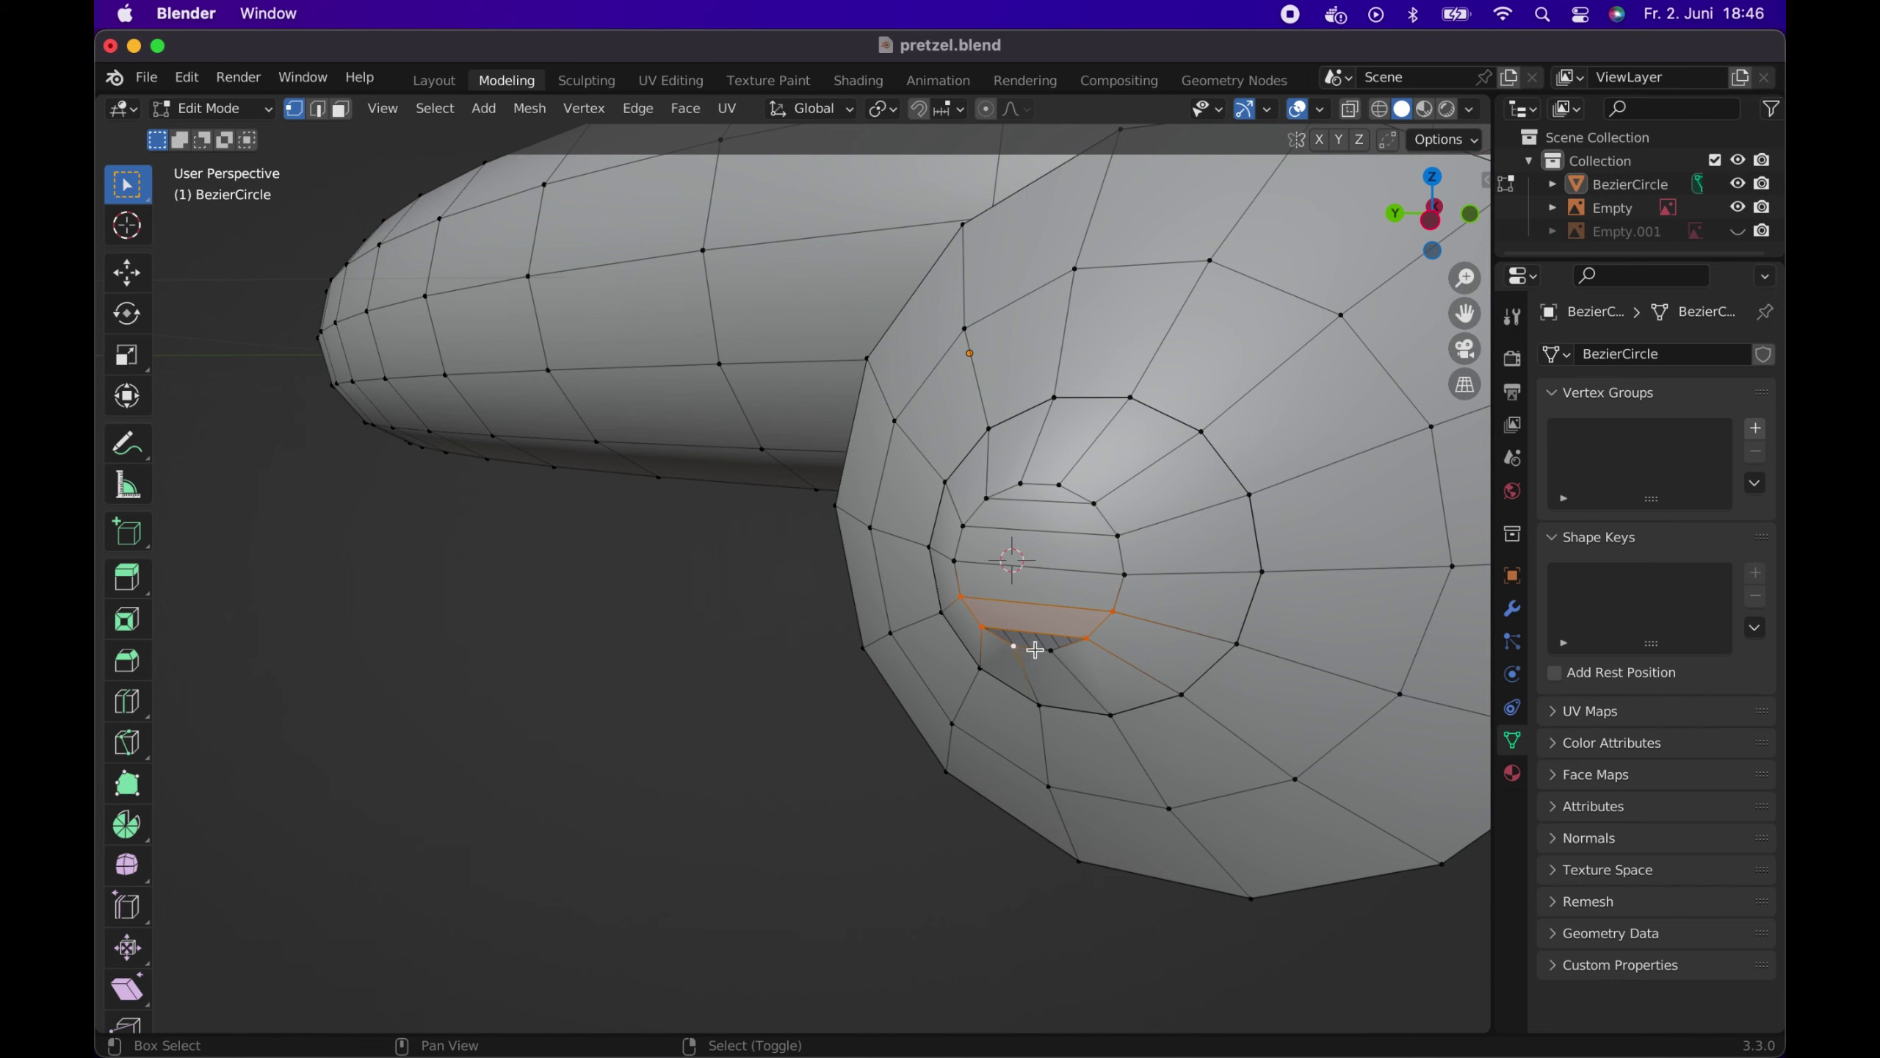
Select the tip vertices to finish capping the opening, then deselect everything
shift+click(1046, 651)
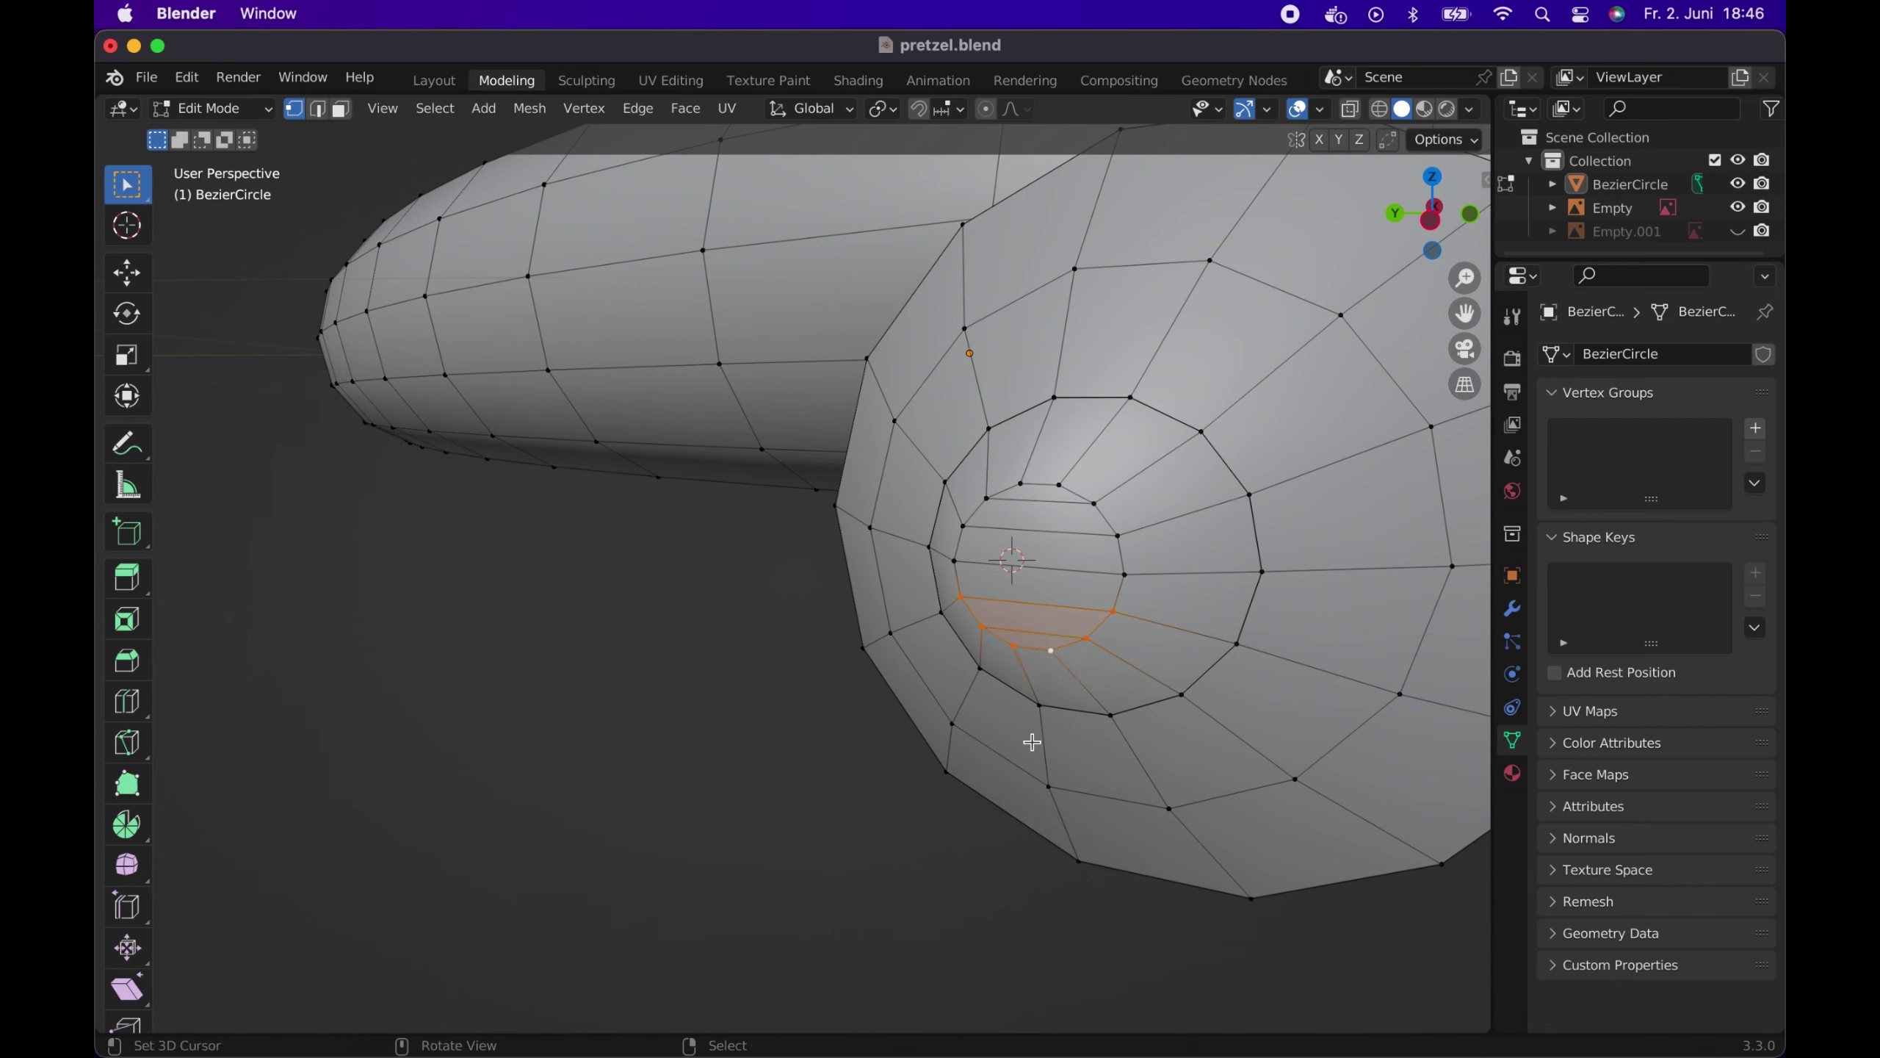
click(941, 861)
key(alt+a)
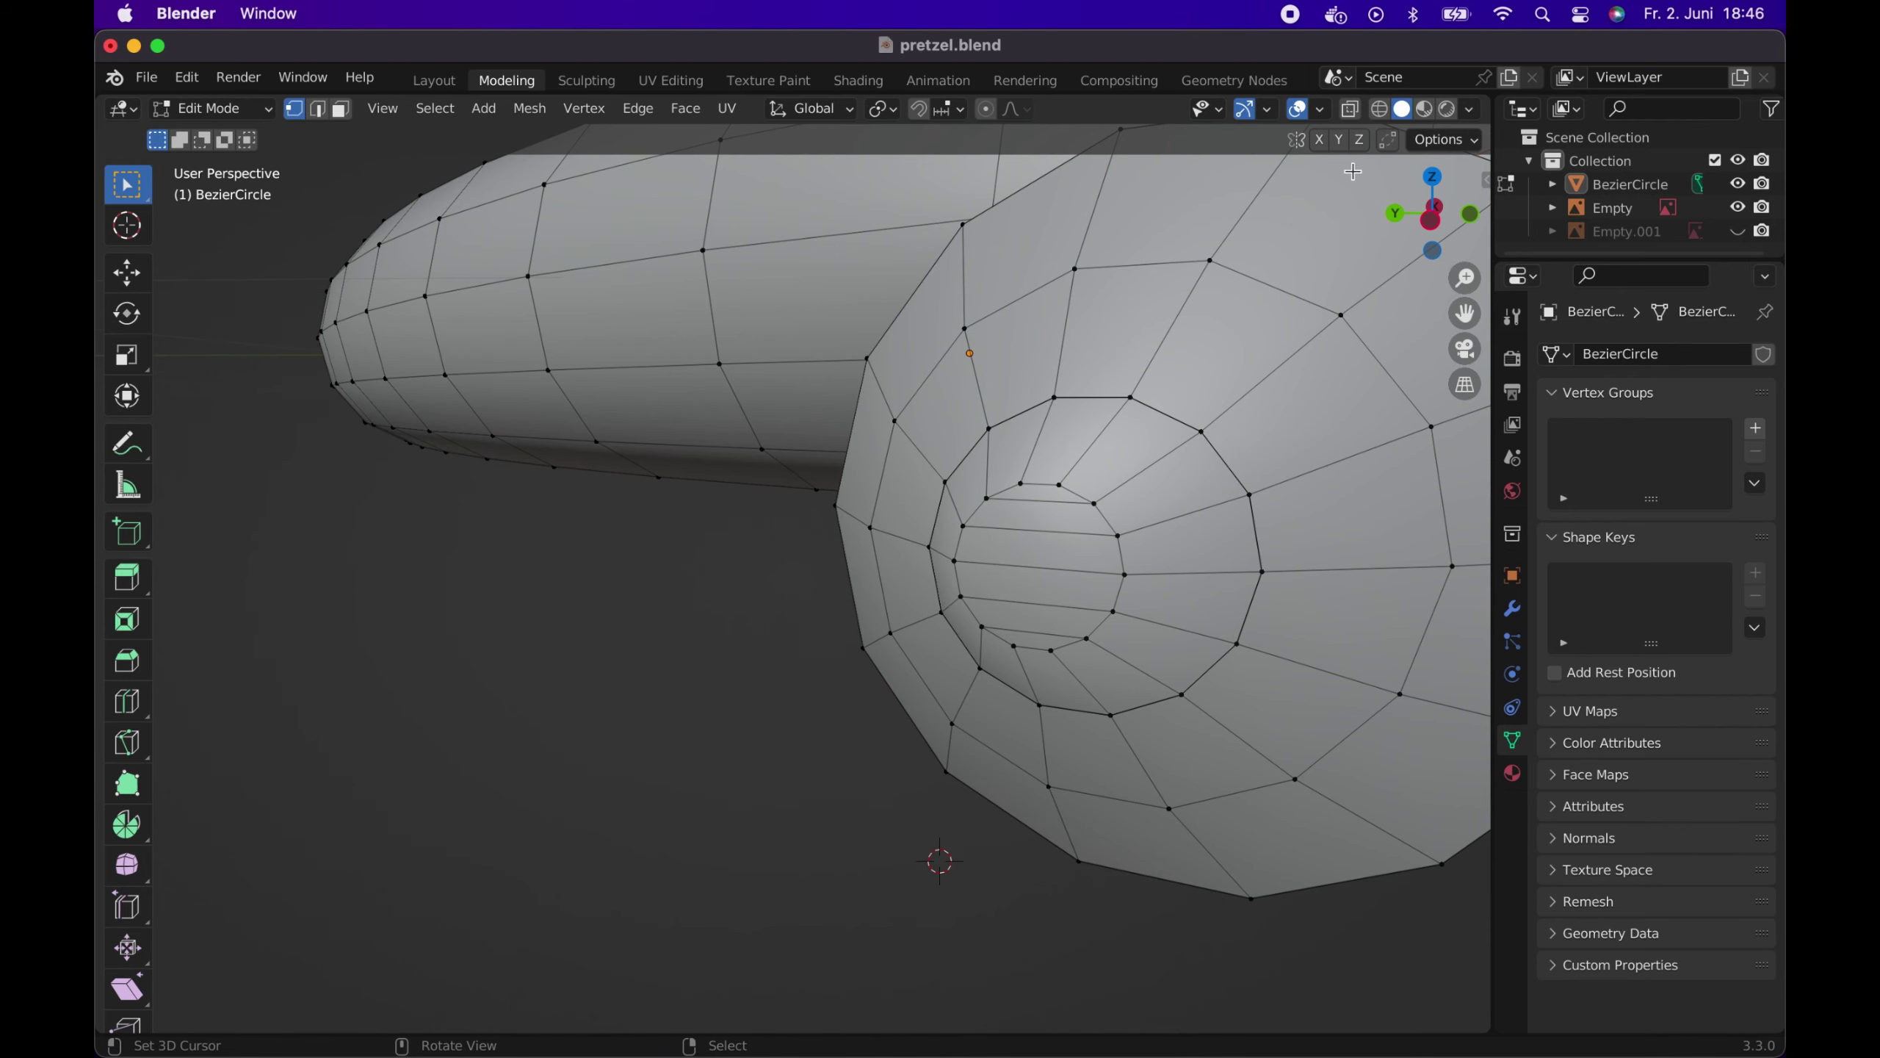